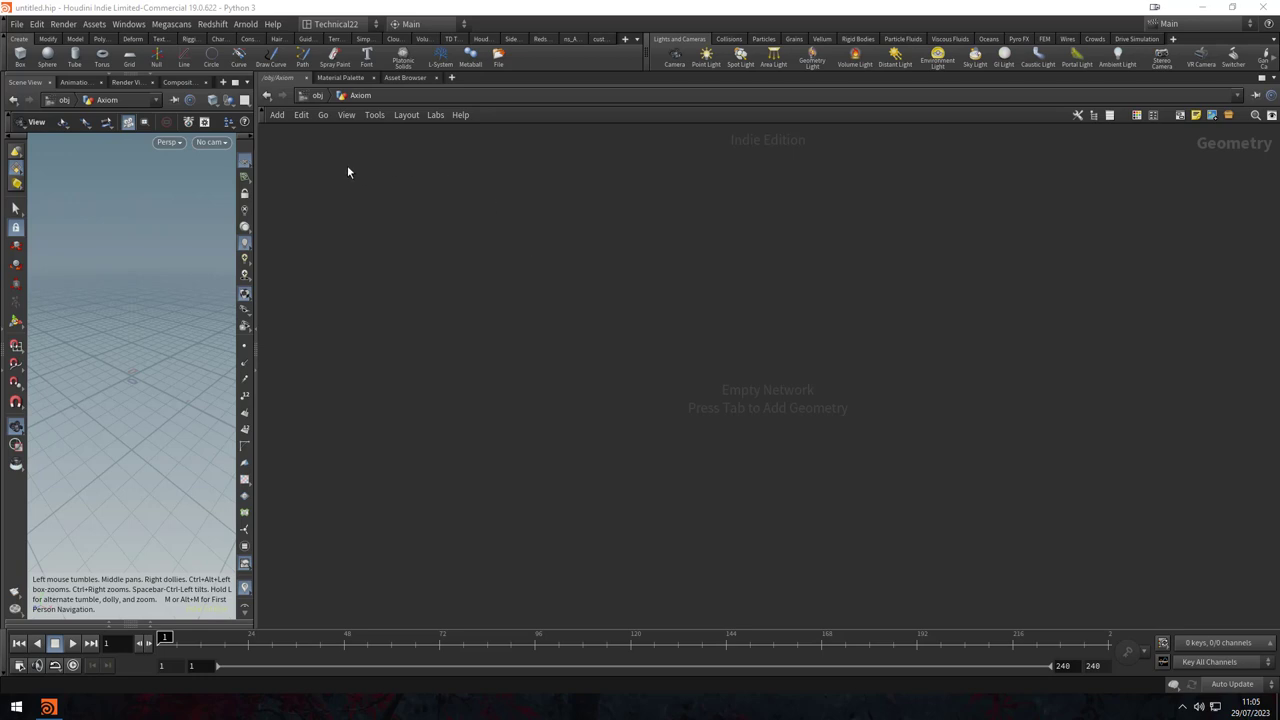
- Drag the viewport divider right to widen the 3D view beside the empty Axiom network
drag(256, 205, 451, 209)
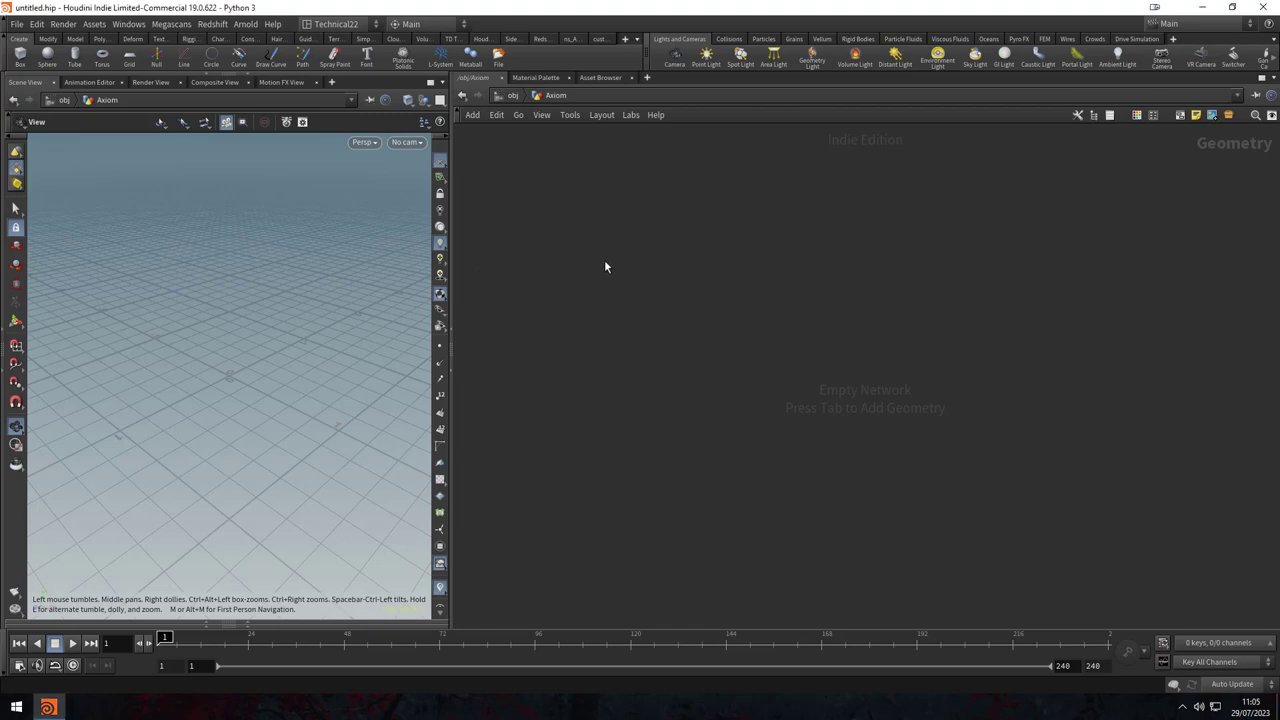
- Add a Pyro Burst Source node, found by searching 'pyr', to the Axiom network
key(Tab)
text(pyr)
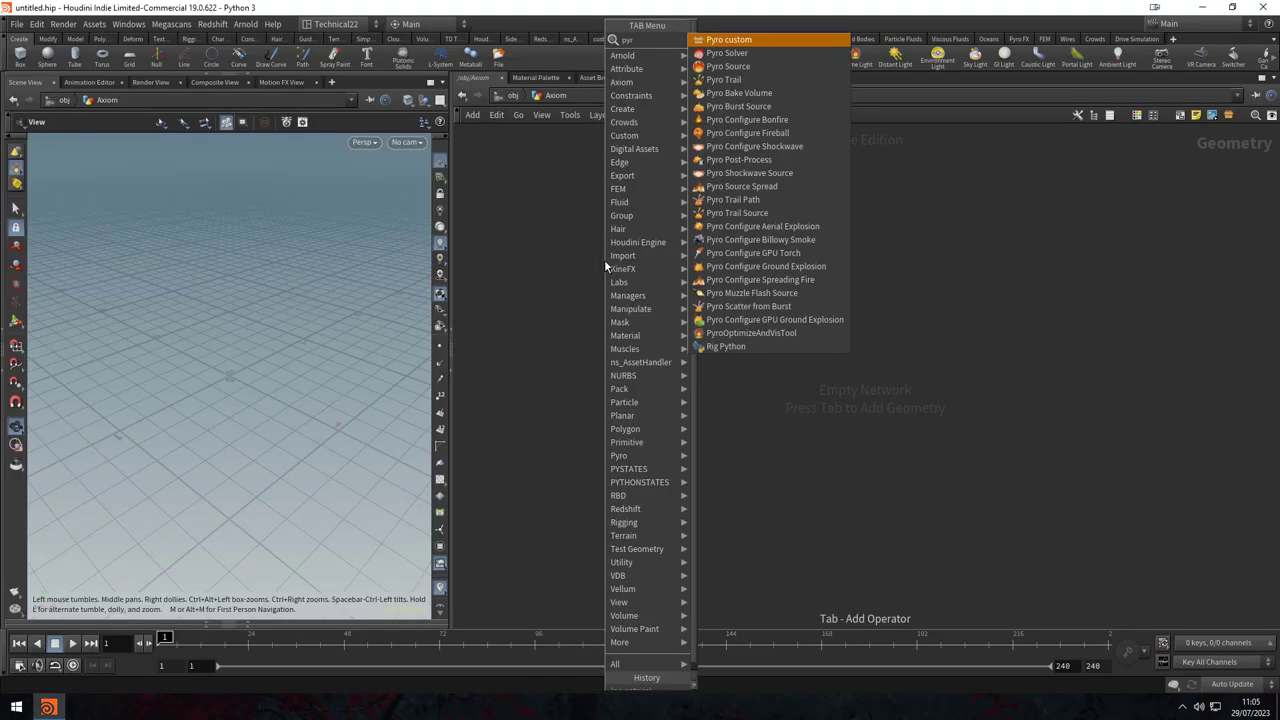
click(764, 110)
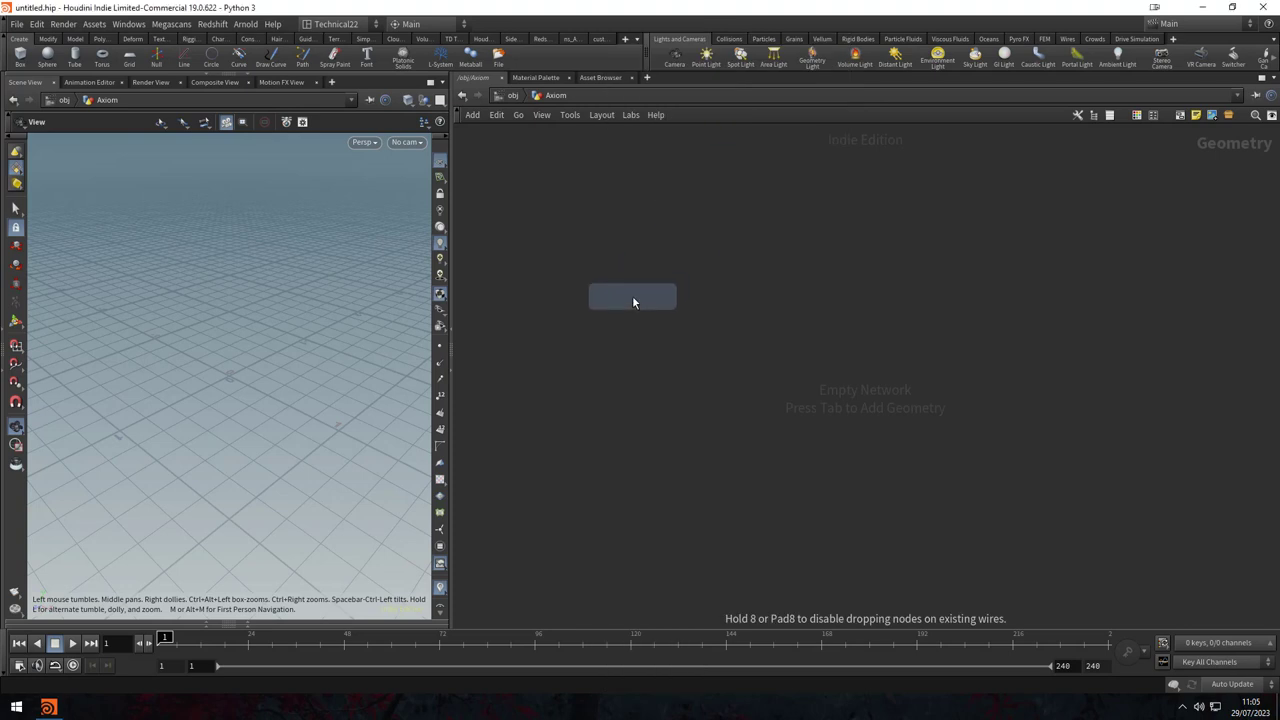
click(632, 295)
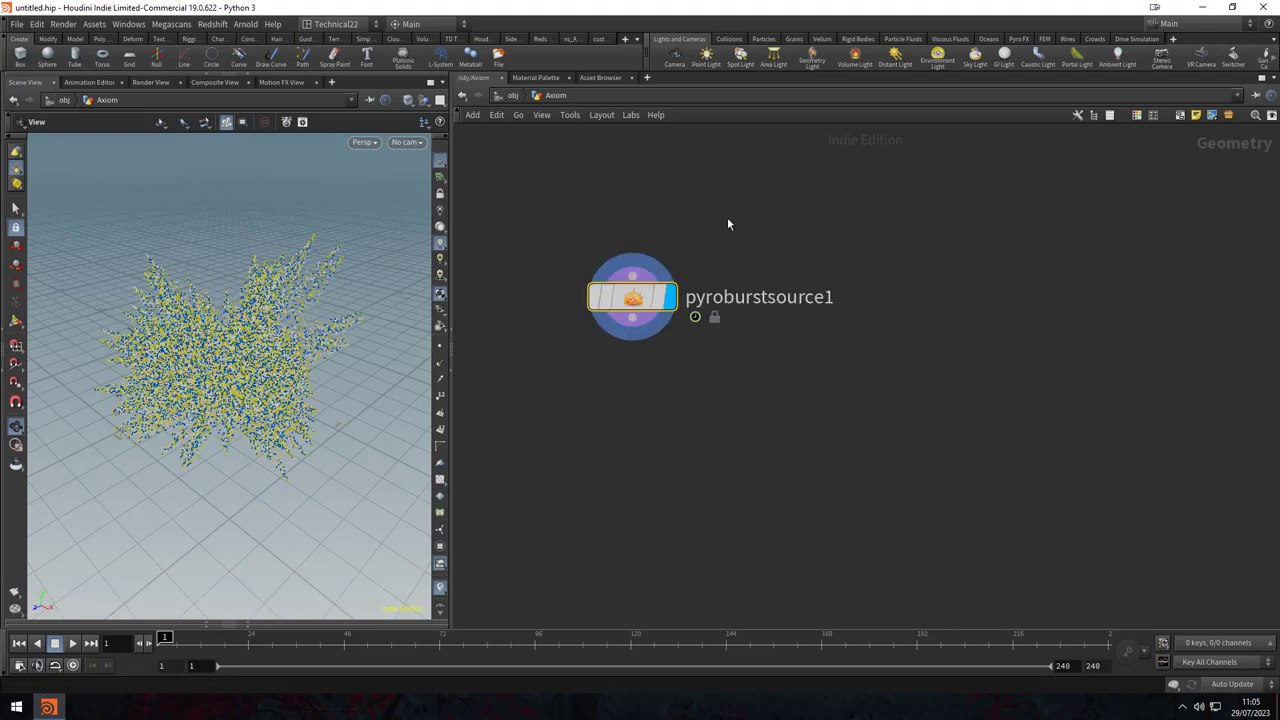
- Show pyroburstsource1's parameters and zoom out to frame the whole particle burst
key(p)
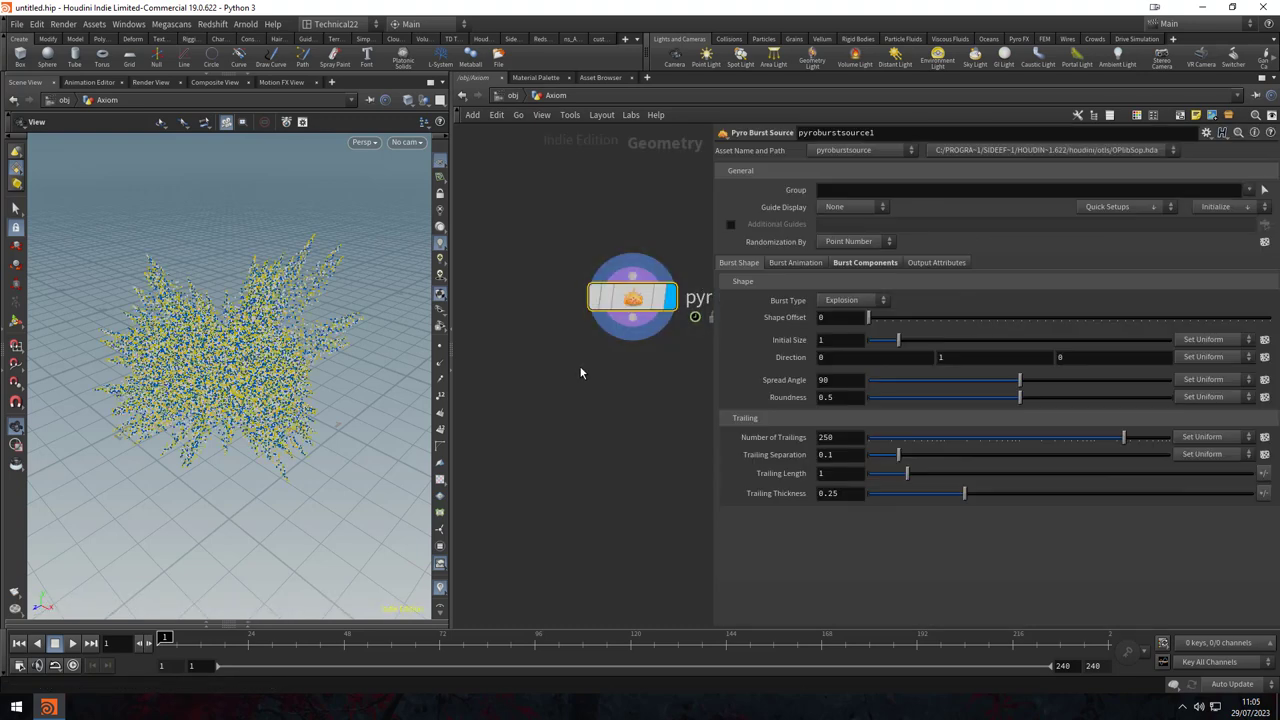
scroll(539, 292, down, 3)
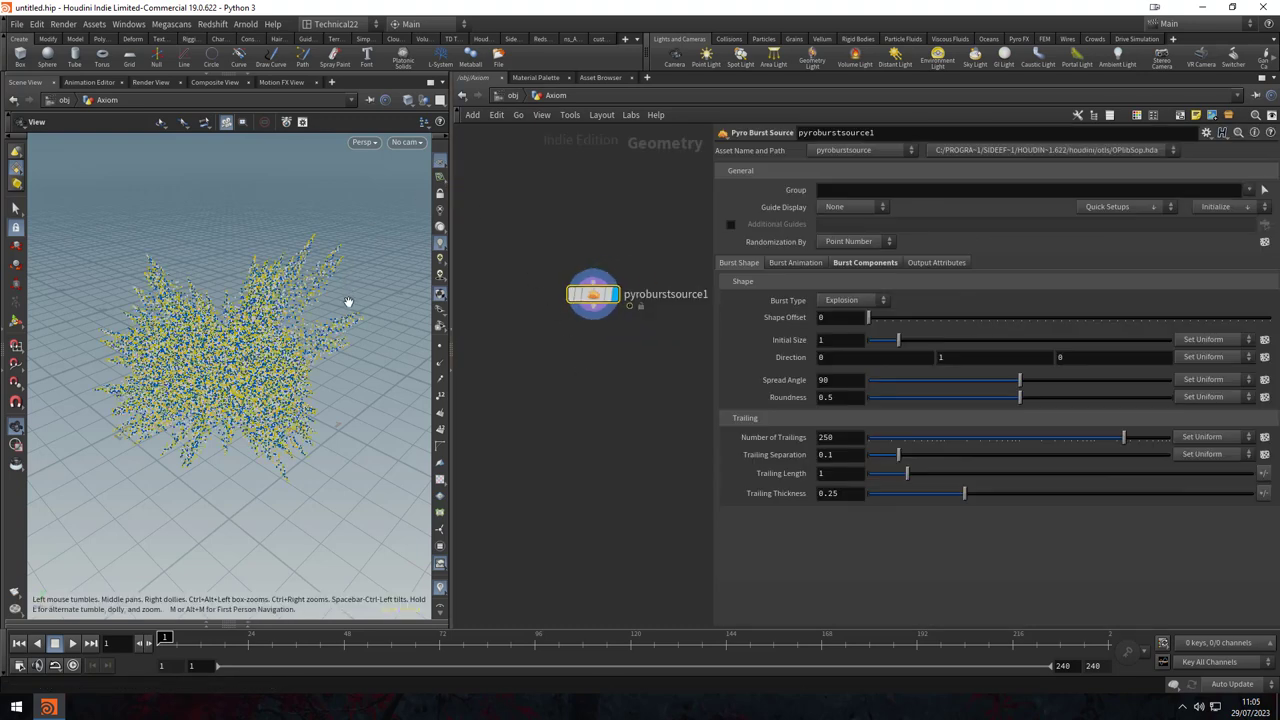
right_drag(349, 303, 244, 346)
mouse_move(244, 346)
mouse_down()
mouse_move(263, 414)
mouse_move(271, 386)
mouse_up()
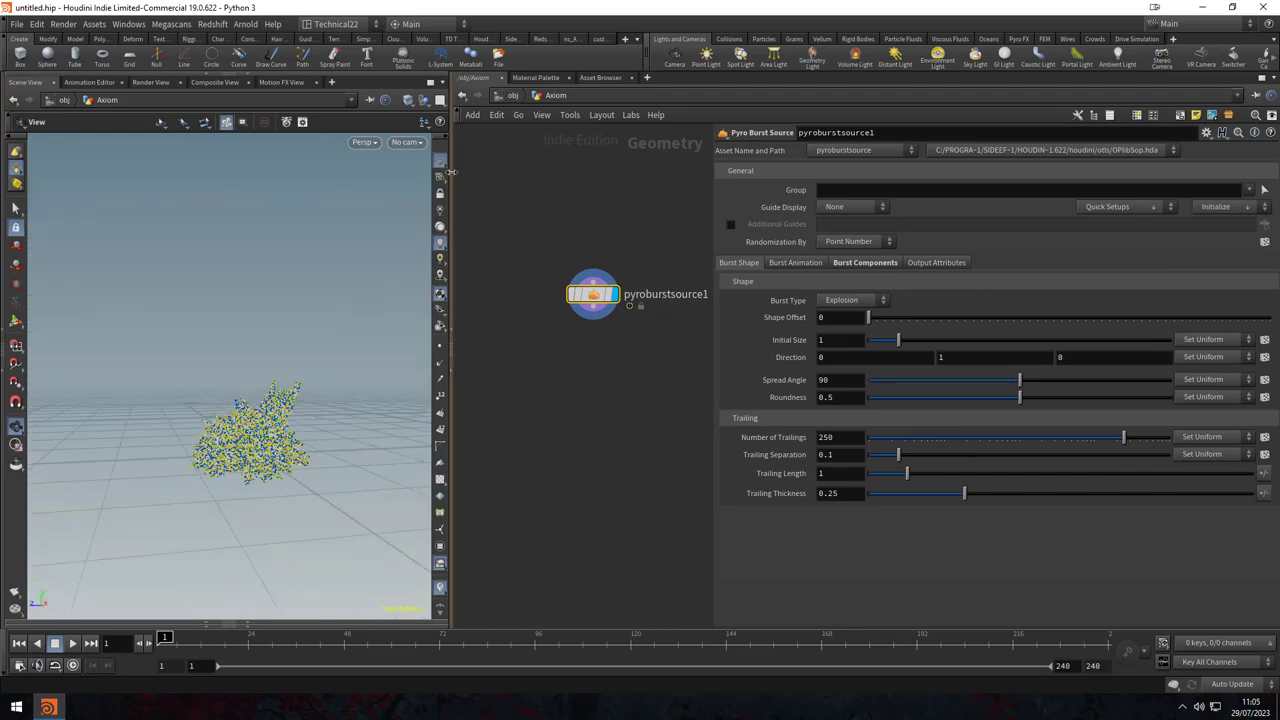
drag(452, 290, 334, 300)
drag(526, 307, 523, 307)
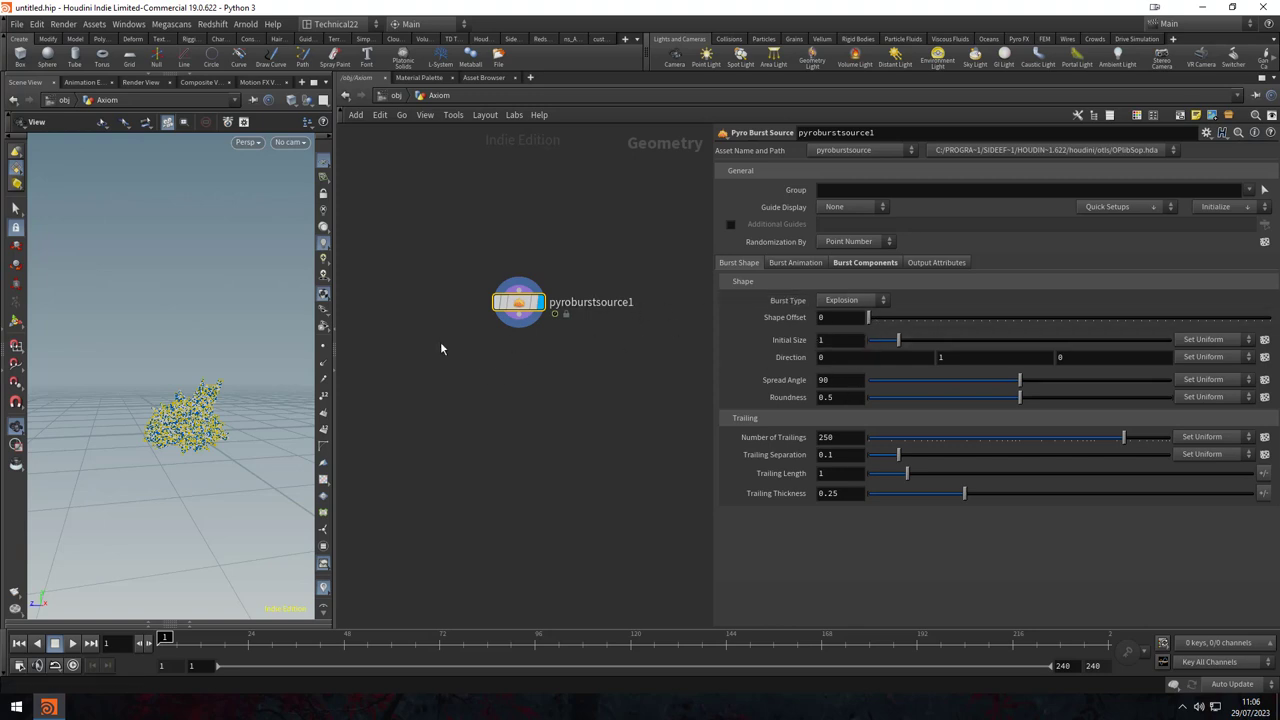
- Try a larger Shape Offset, reset it to 0, and raise Initial Size to 1.48
scroll(223, 443, up, 3)
scroll(211, 449, up, 2)
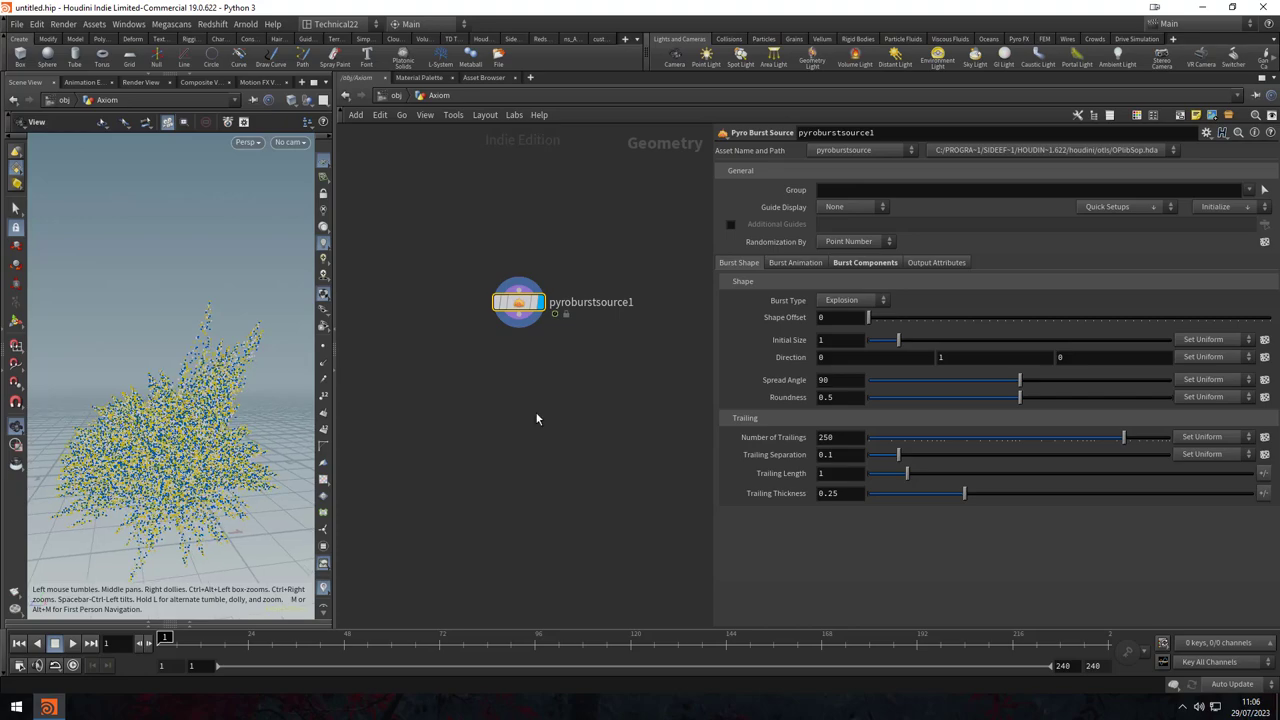
mouse_move(868, 317)
mouse_down()
mouse_move(952, 324)
mouse_move(884, 318)
mouse_up()
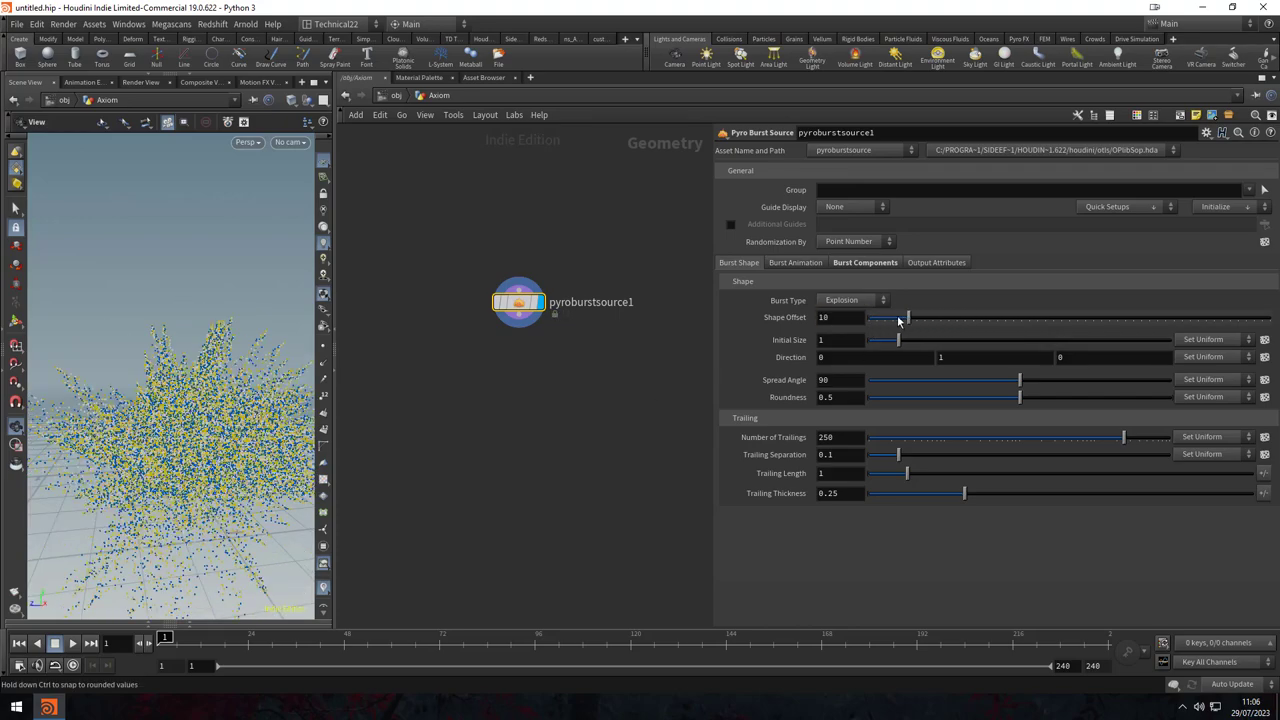
ctrl+middle_click(793, 318)
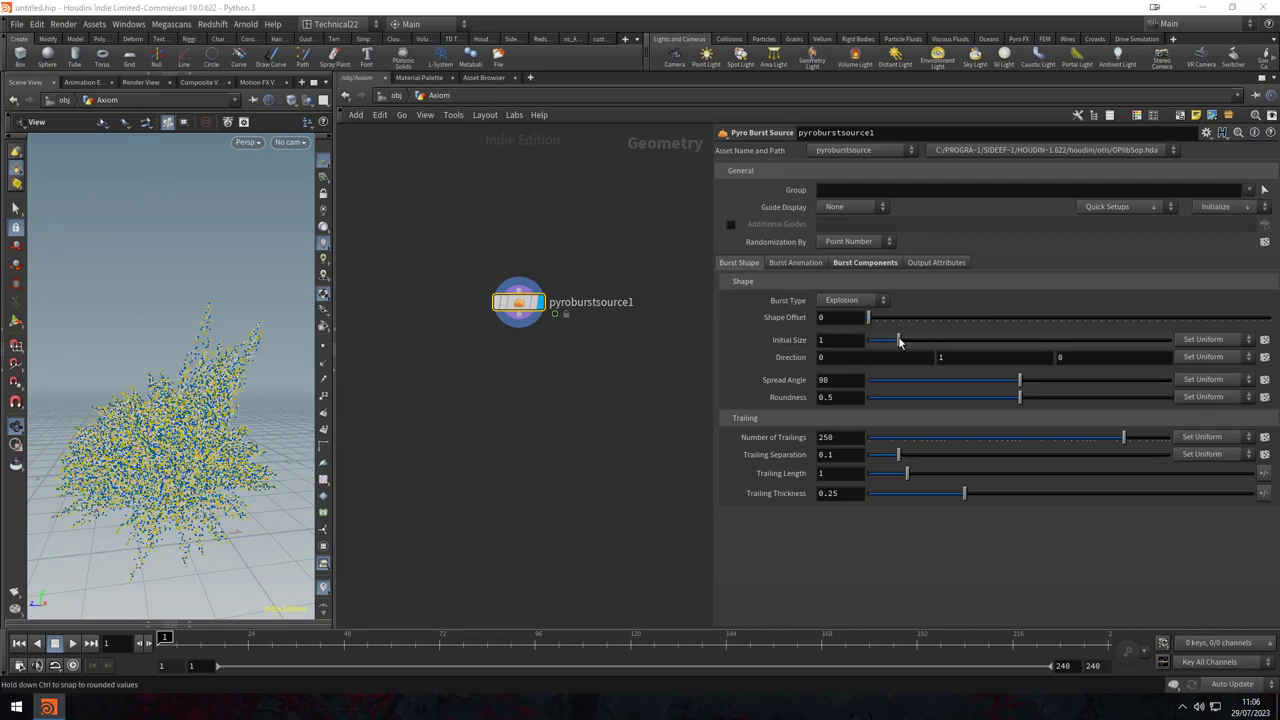
drag(898, 342, 917, 340)
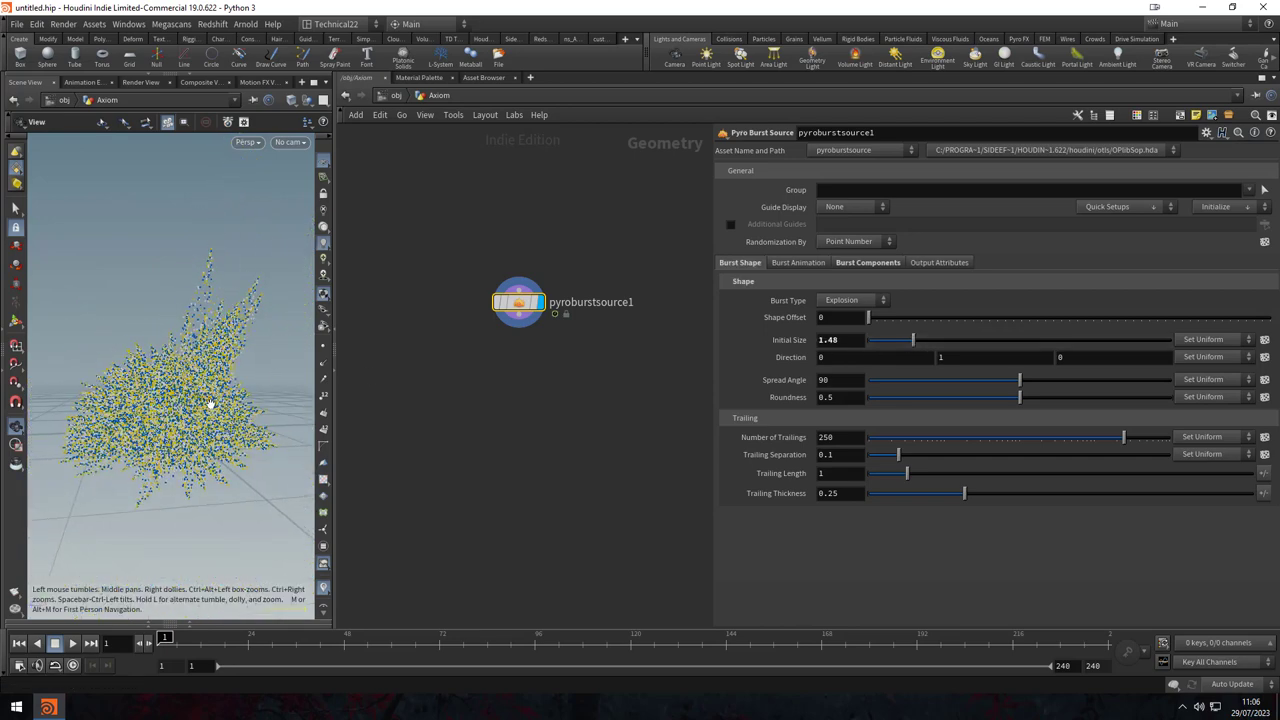
drag(210, 404, 215, 350)
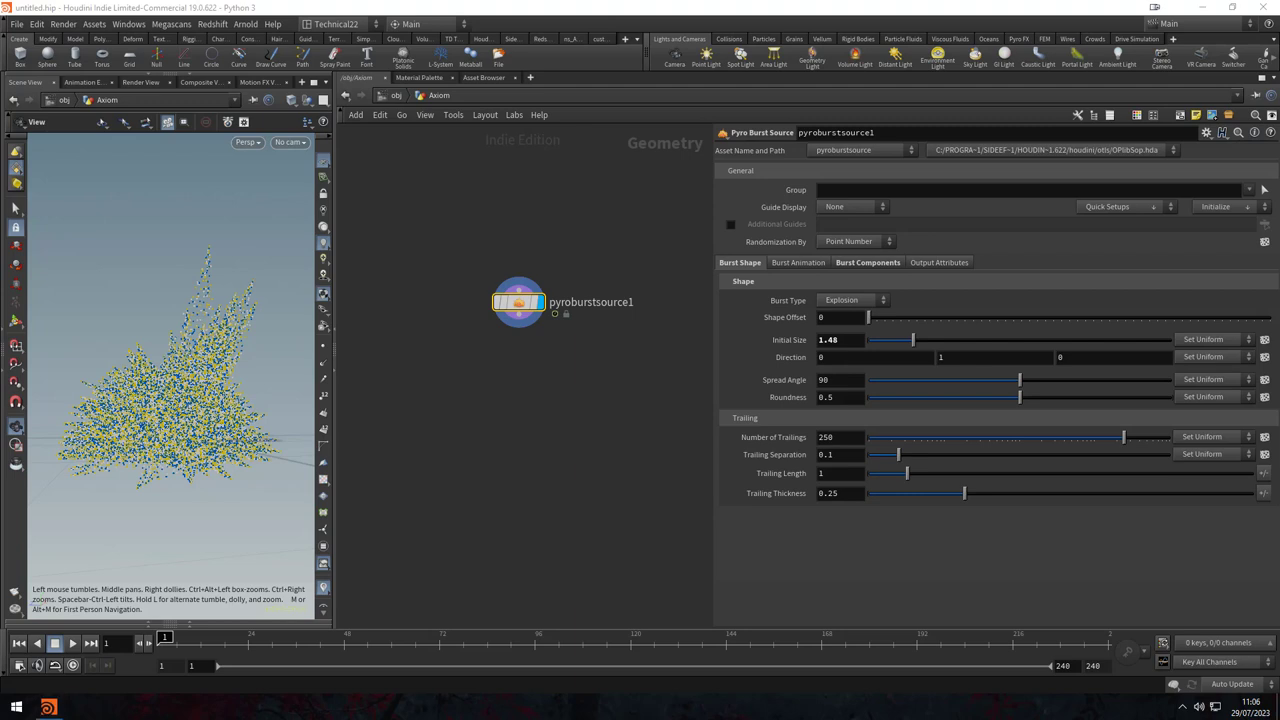
- Preview the burst at frame 5, then set Frame Duration to 10 on Burst Animation
click(842, 262)
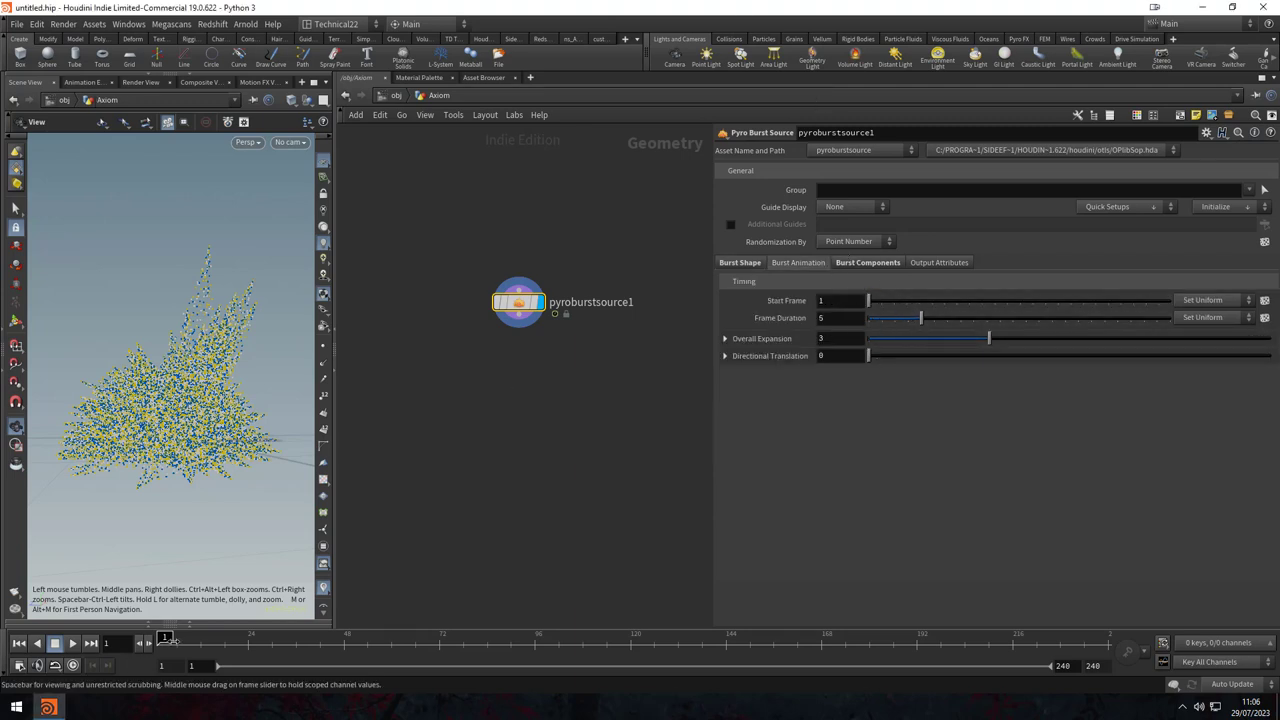
drag(165, 637, 172, 637)
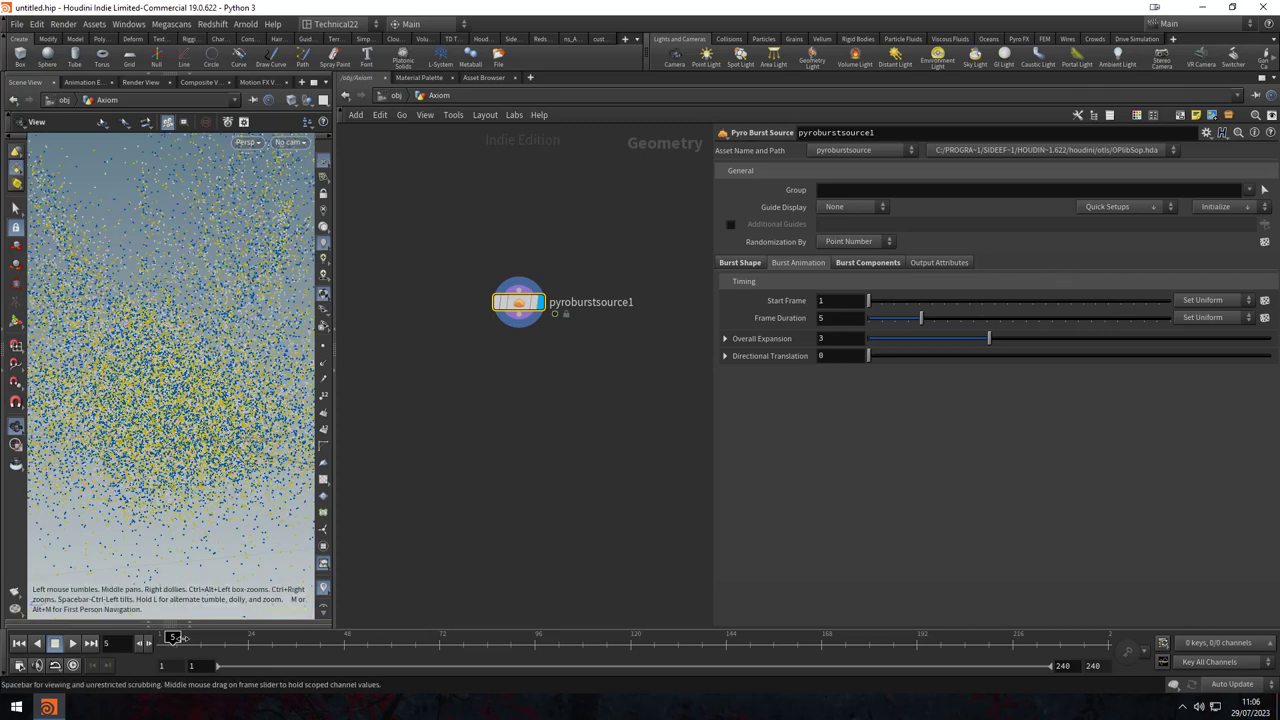
click(18, 643)
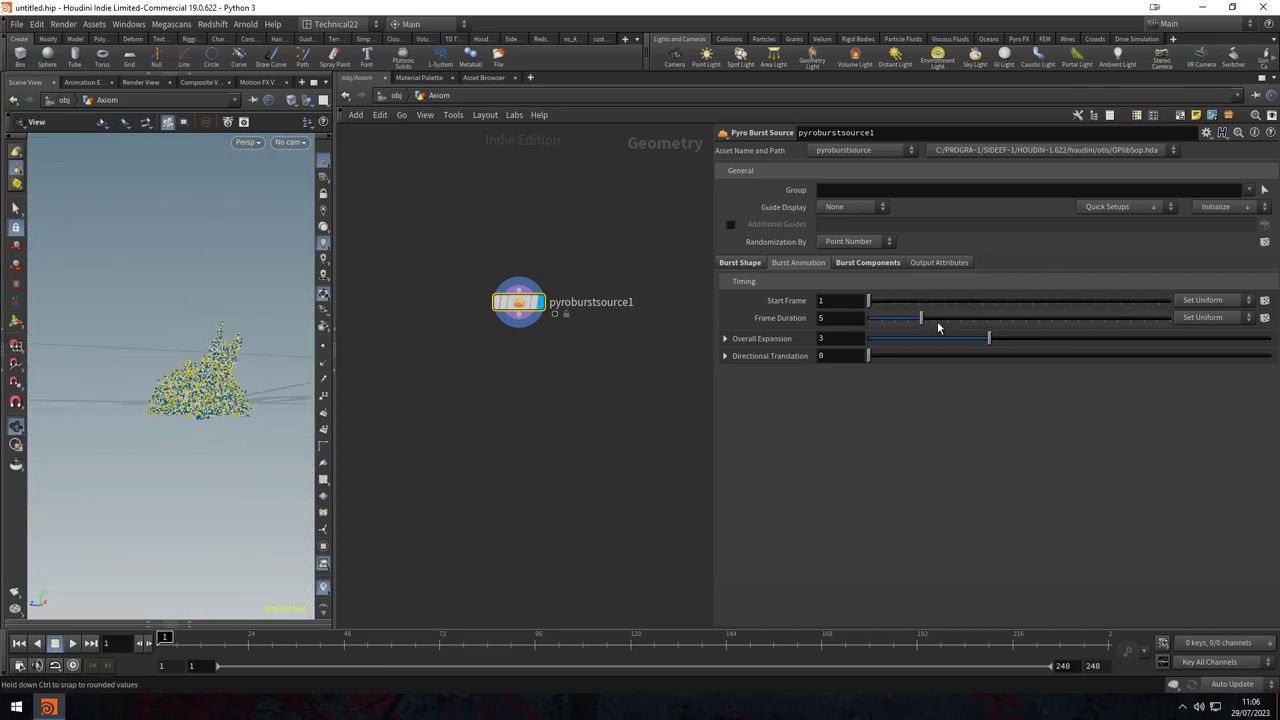
drag(921, 317, 982, 317)
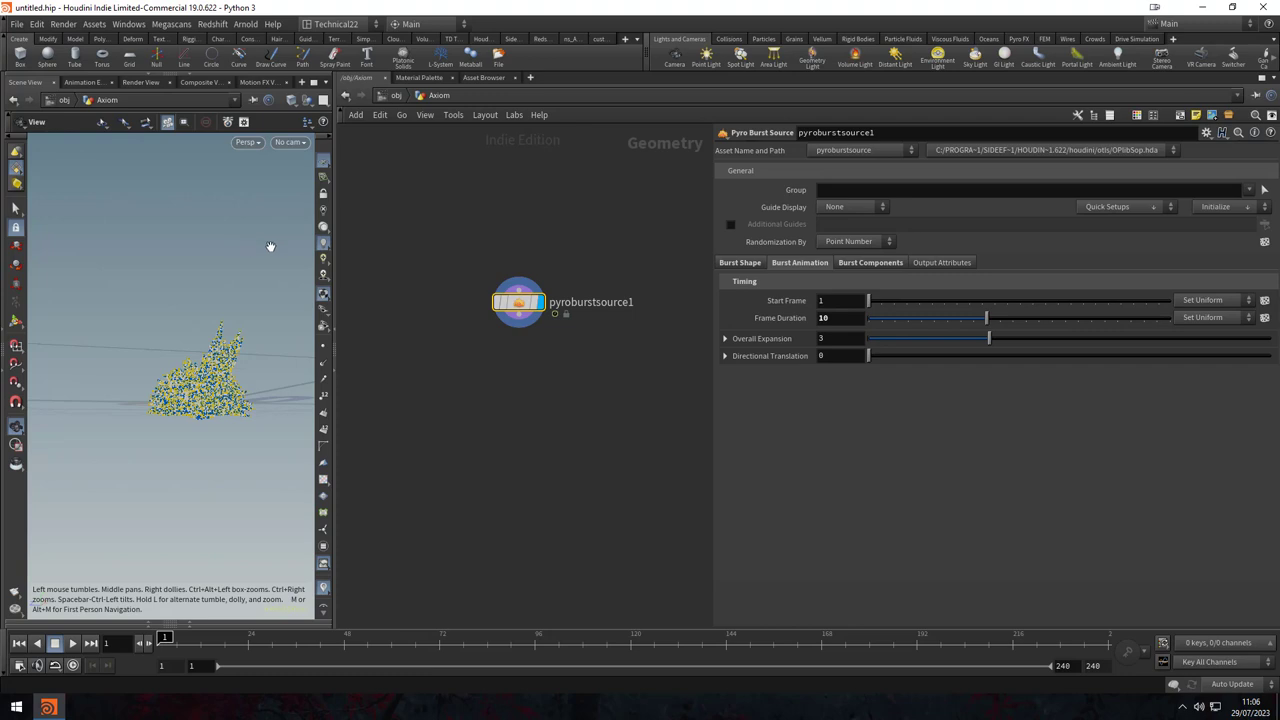
click(745, 263)
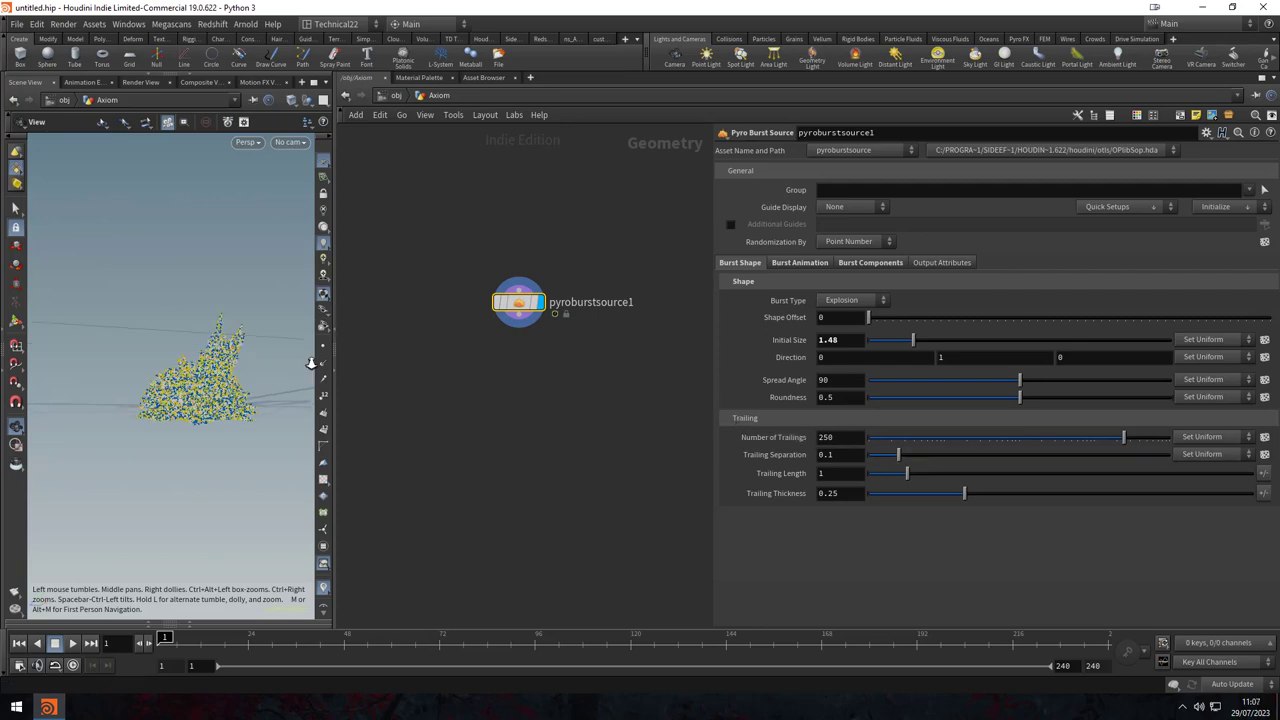
- Orbit around the burst, then show the Burst Components settings listing three pyro sources
scroll(175, 272, up, 5)
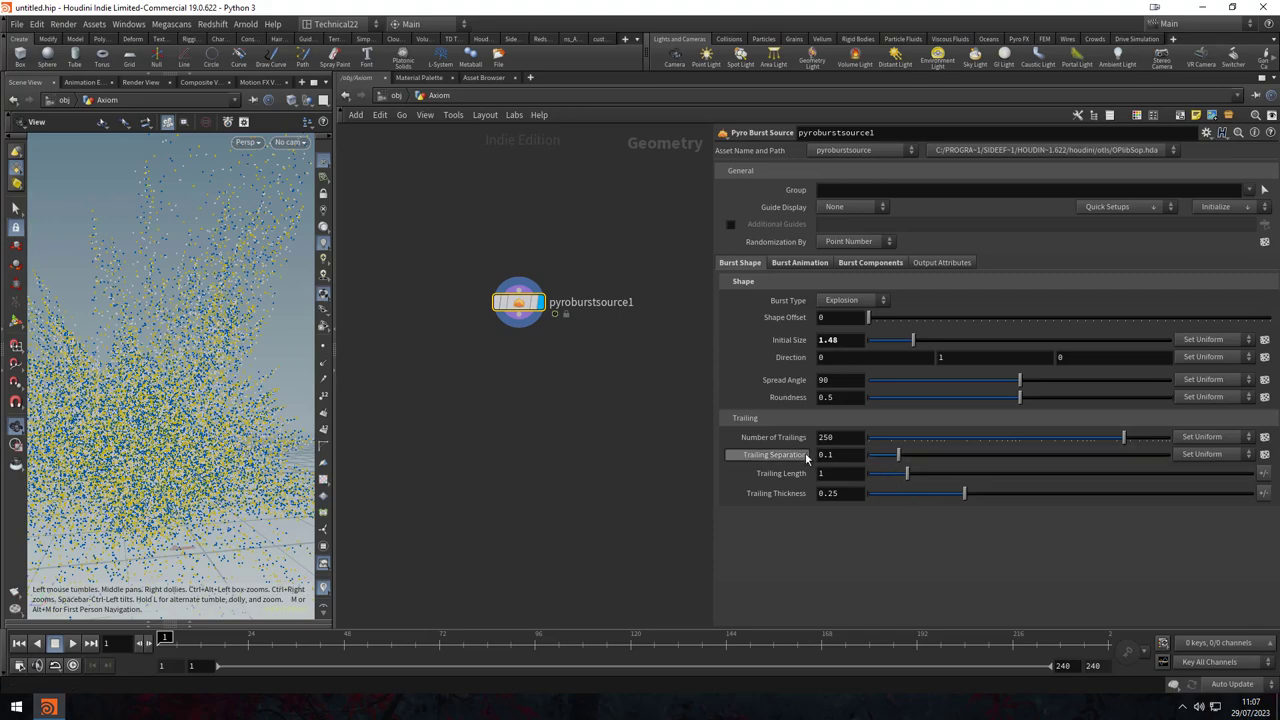
mouse_move(177, 209)
mouse_down()
mouse_move(228, 404)
mouse_move(250, 395)
mouse_up()
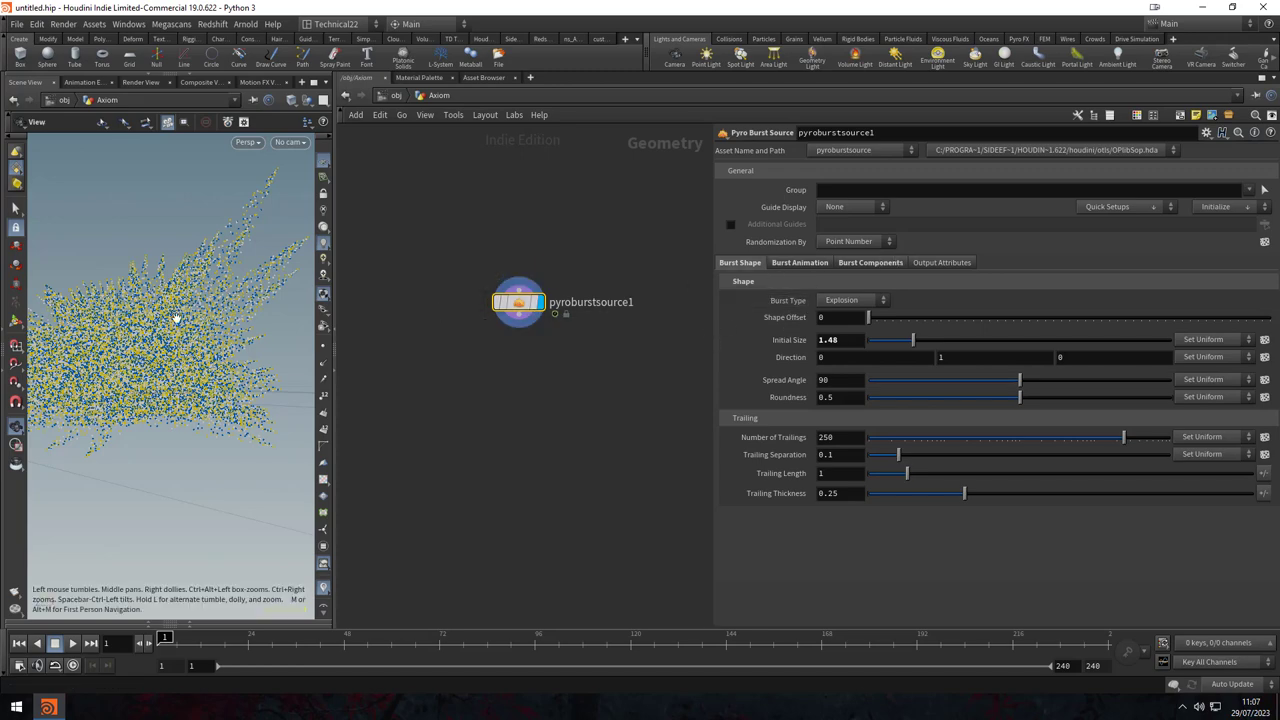
drag(265, 250, 200, 457)
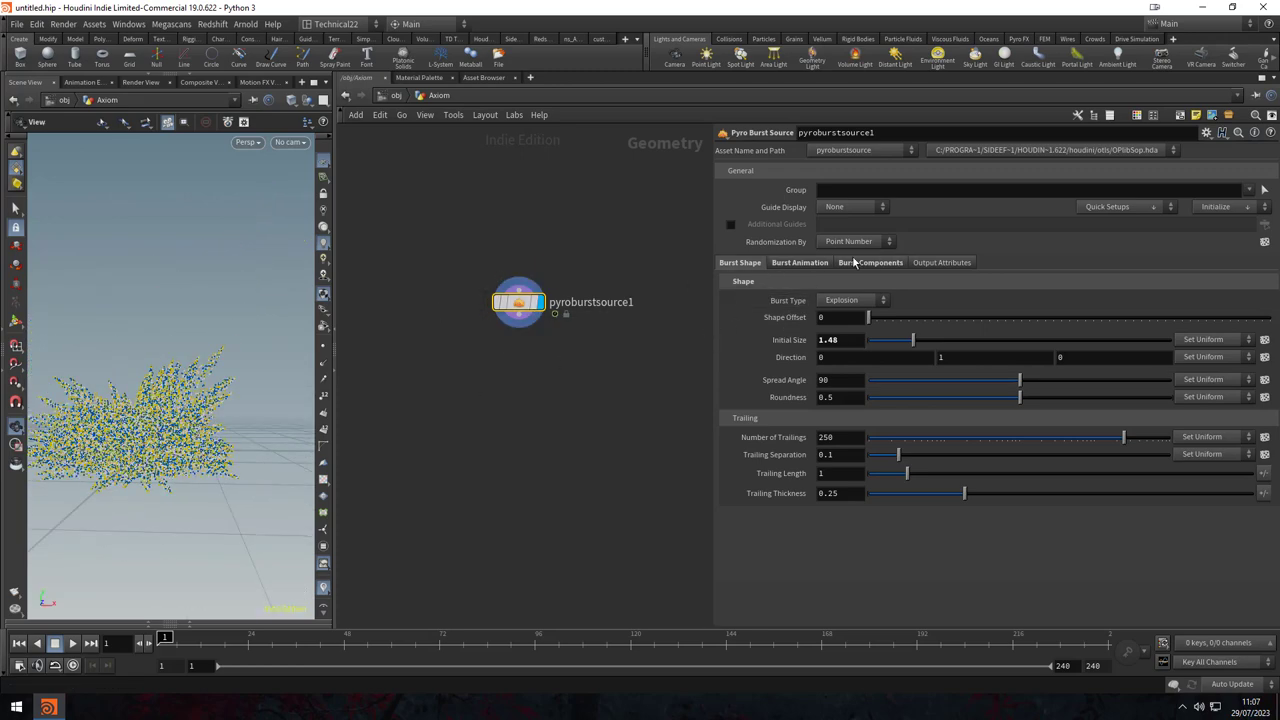
click(808, 264)
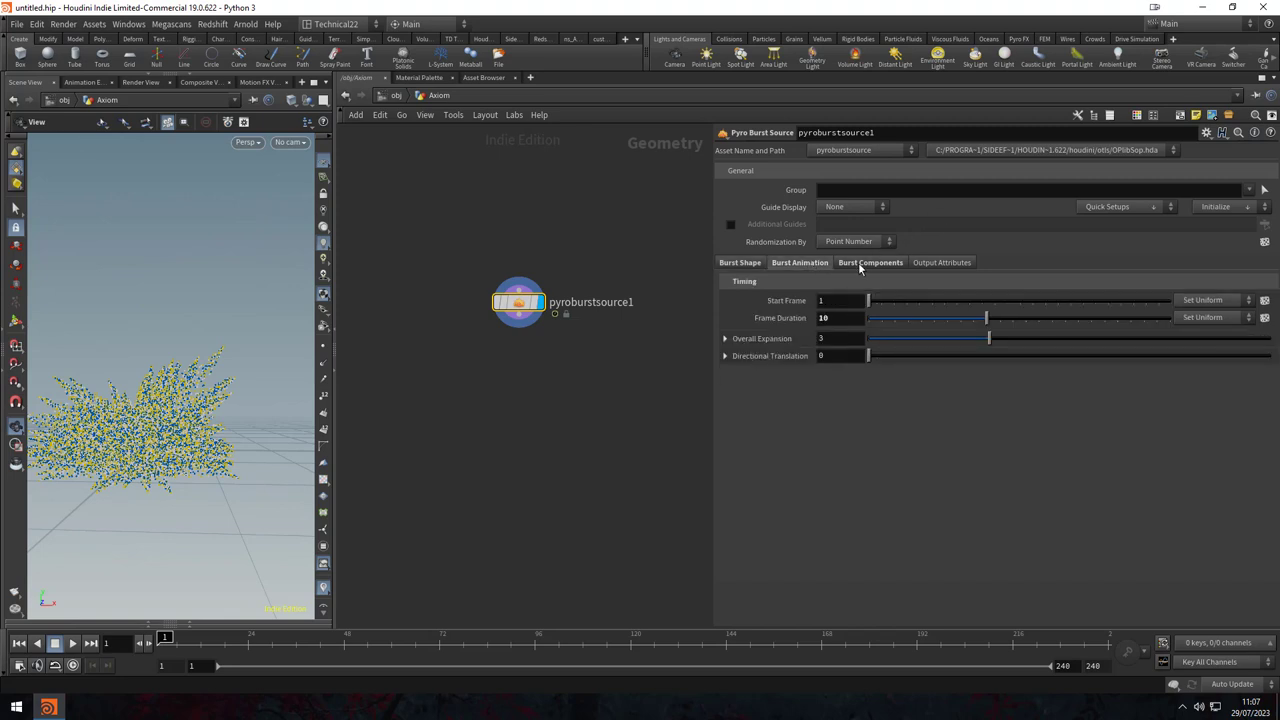
click(860, 262)
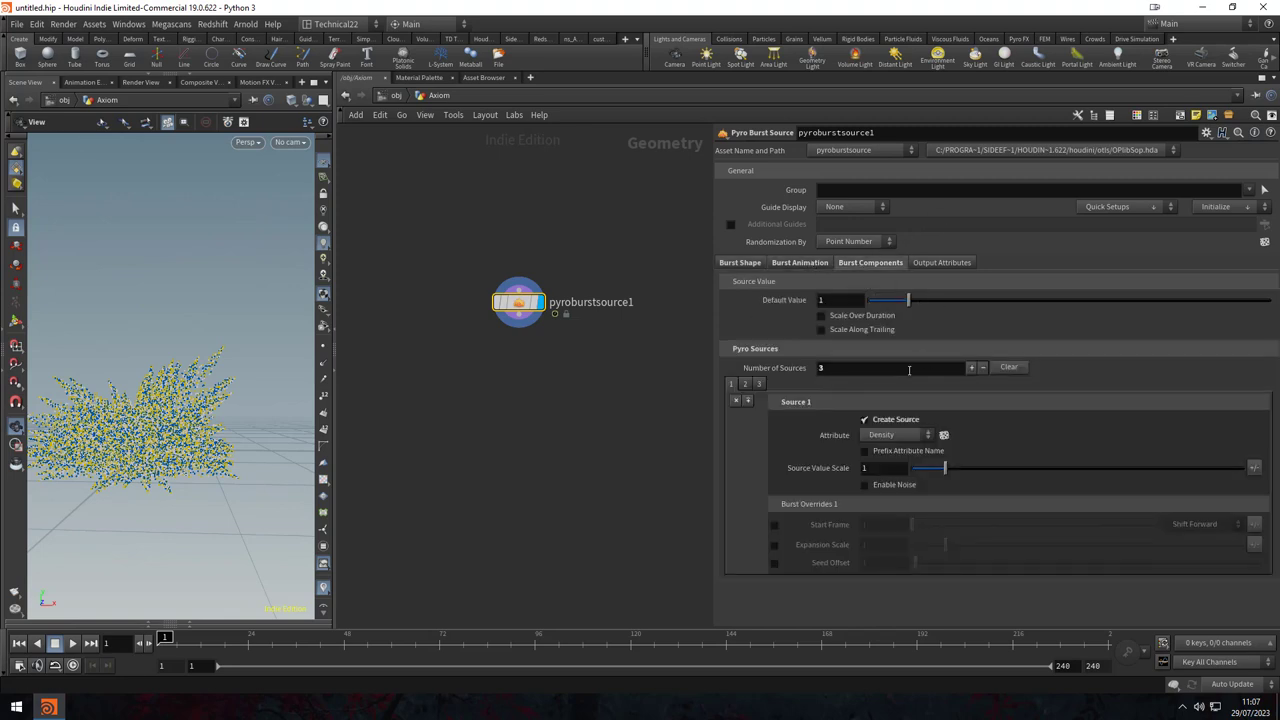
- Add a fourth pyro source that writes the Divergence attribute
click(744, 388)
click(759, 384)
click(971, 367)
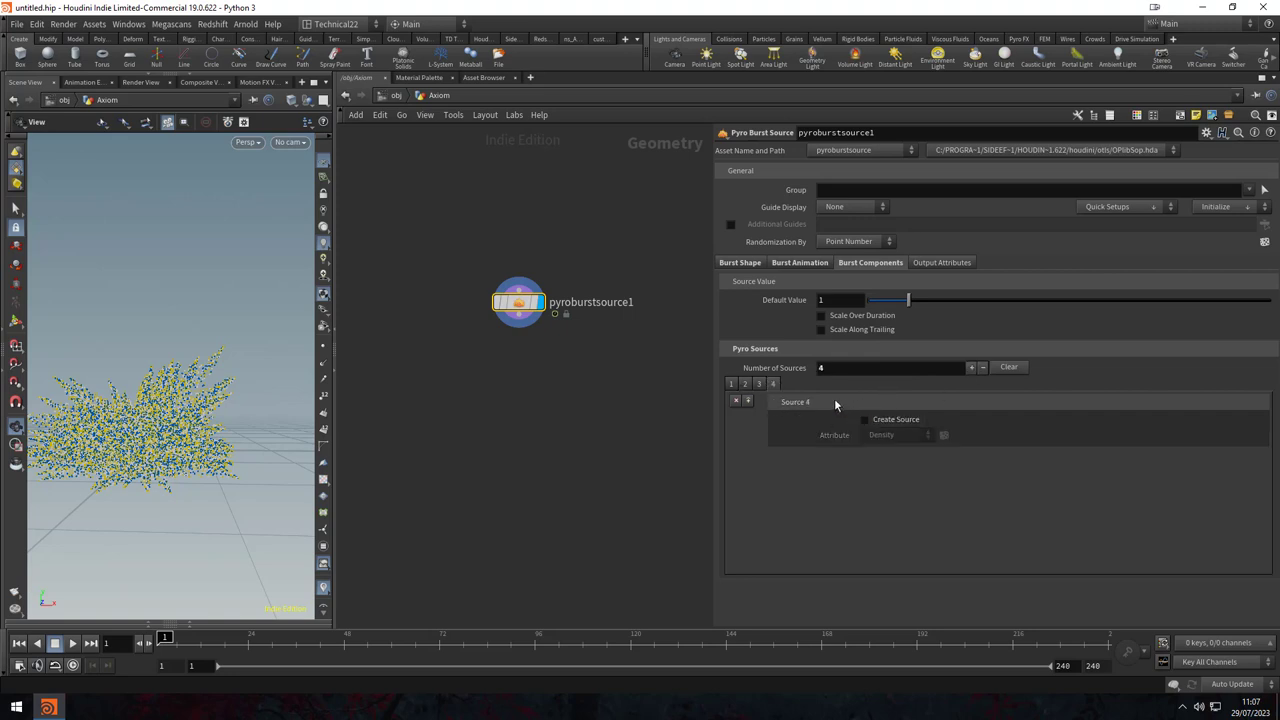
click(909, 438)
click(880, 487)
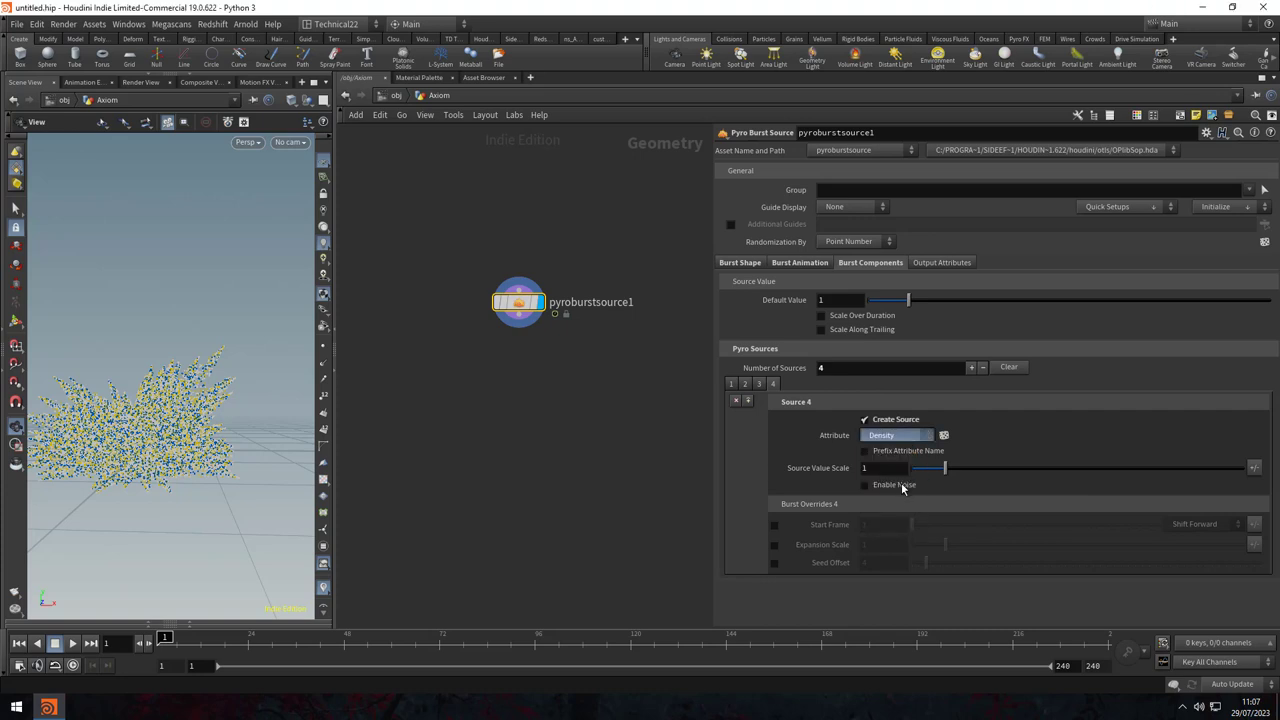
- Try a Start Frame of 5 on the Temperature source, then switch that override off
click(731, 384)
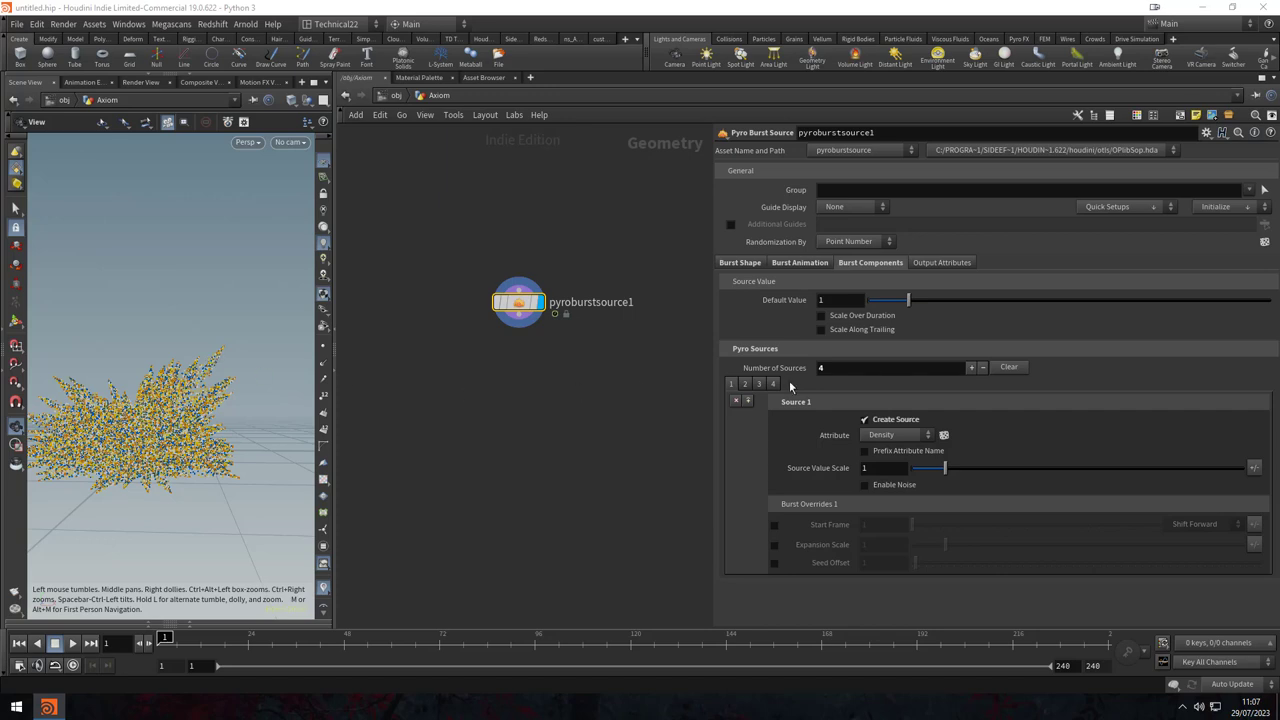
click(745, 384)
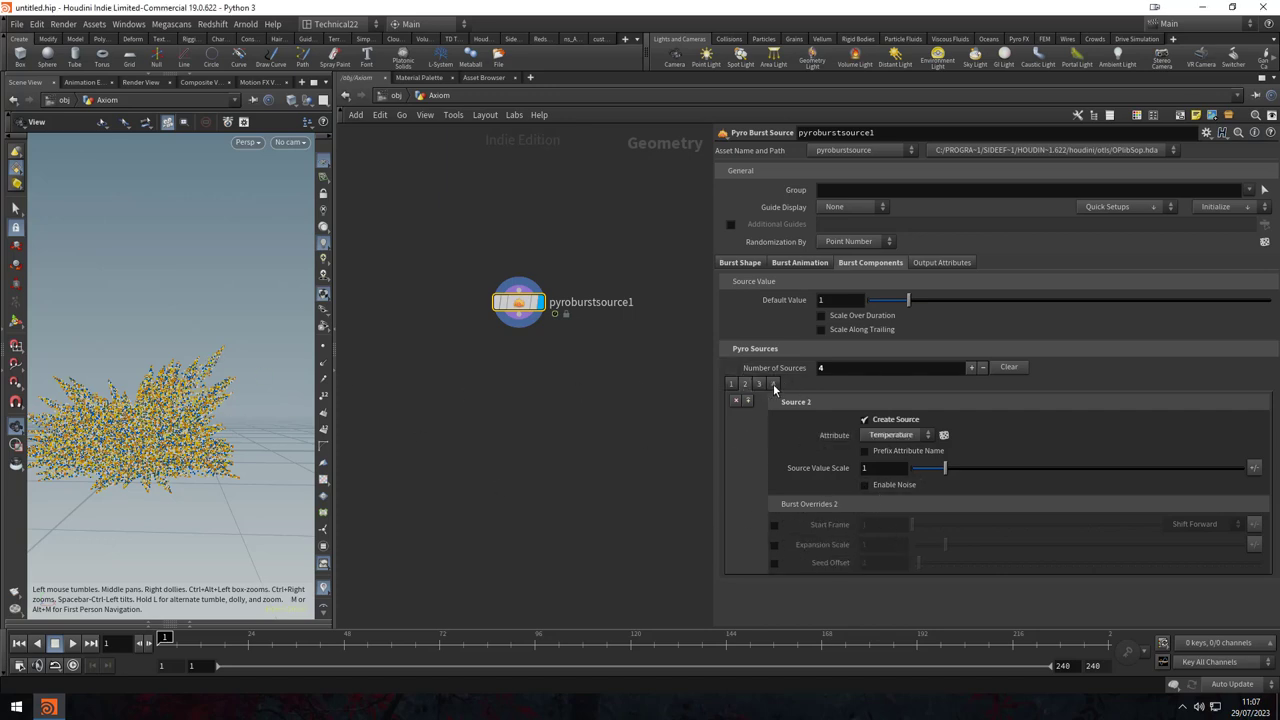
click(775, 525)
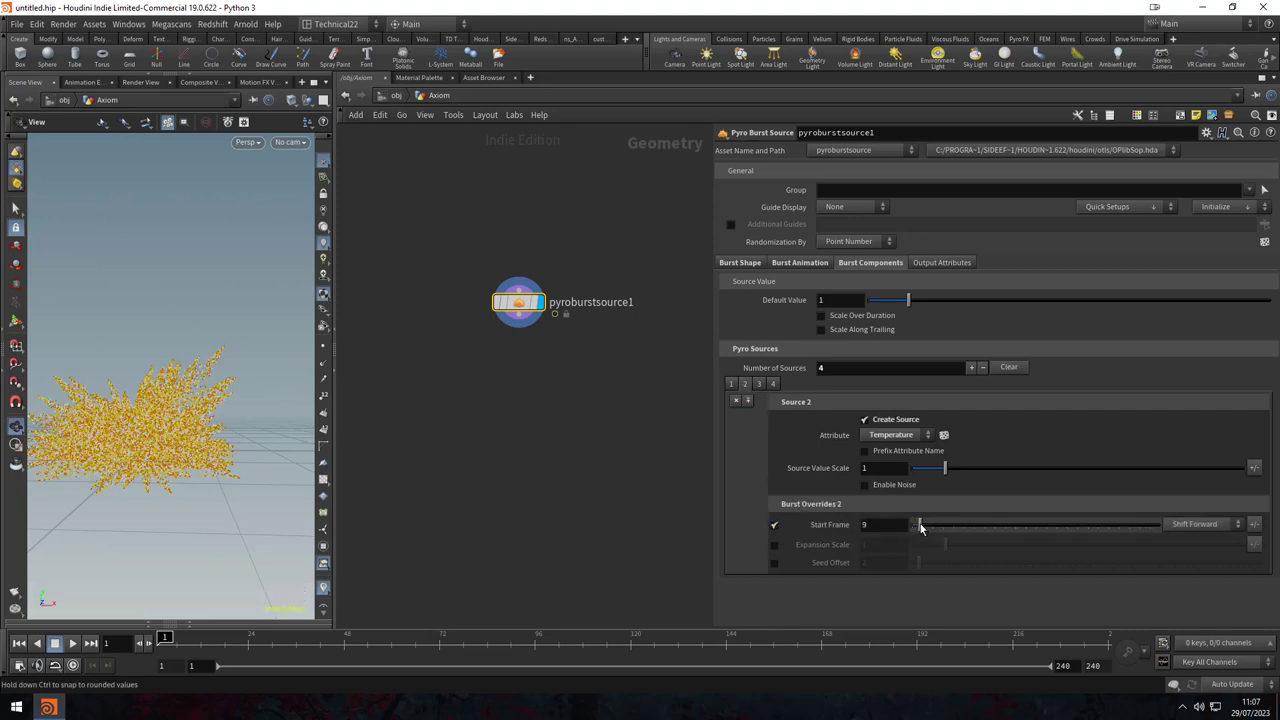
drag(921, 528, 917, 529)
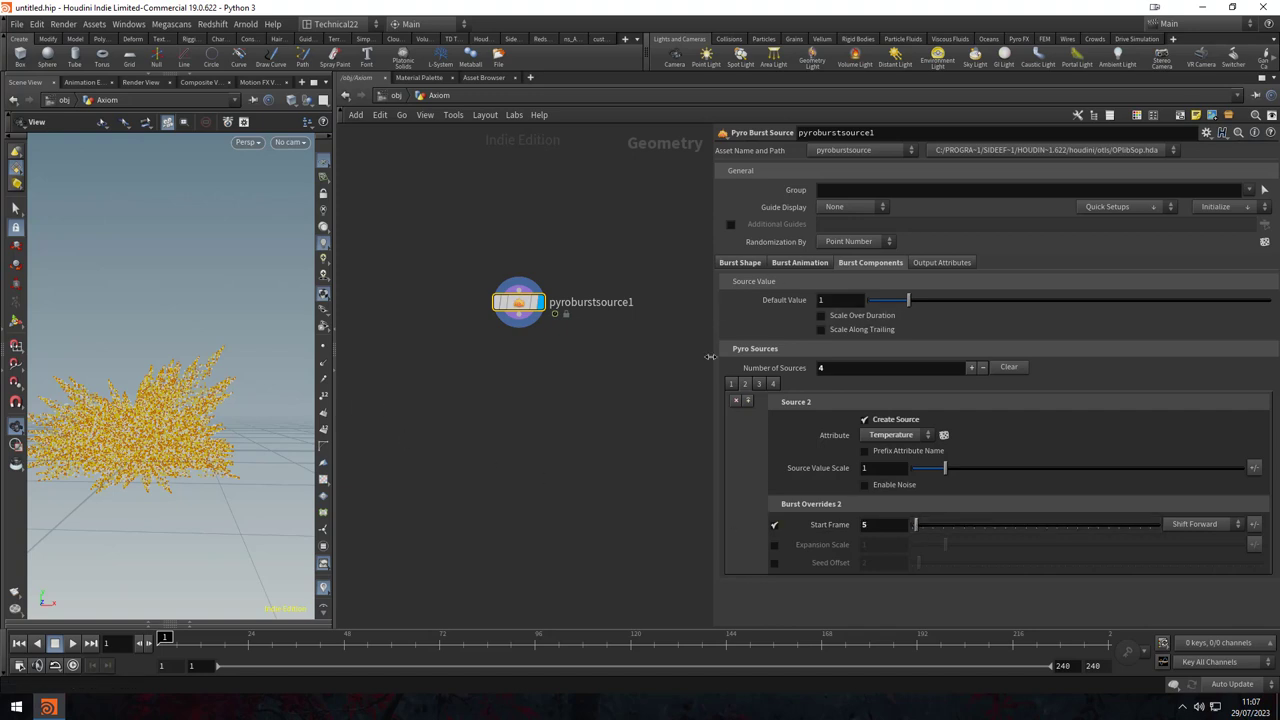
drag(168, 638, 182, 638)
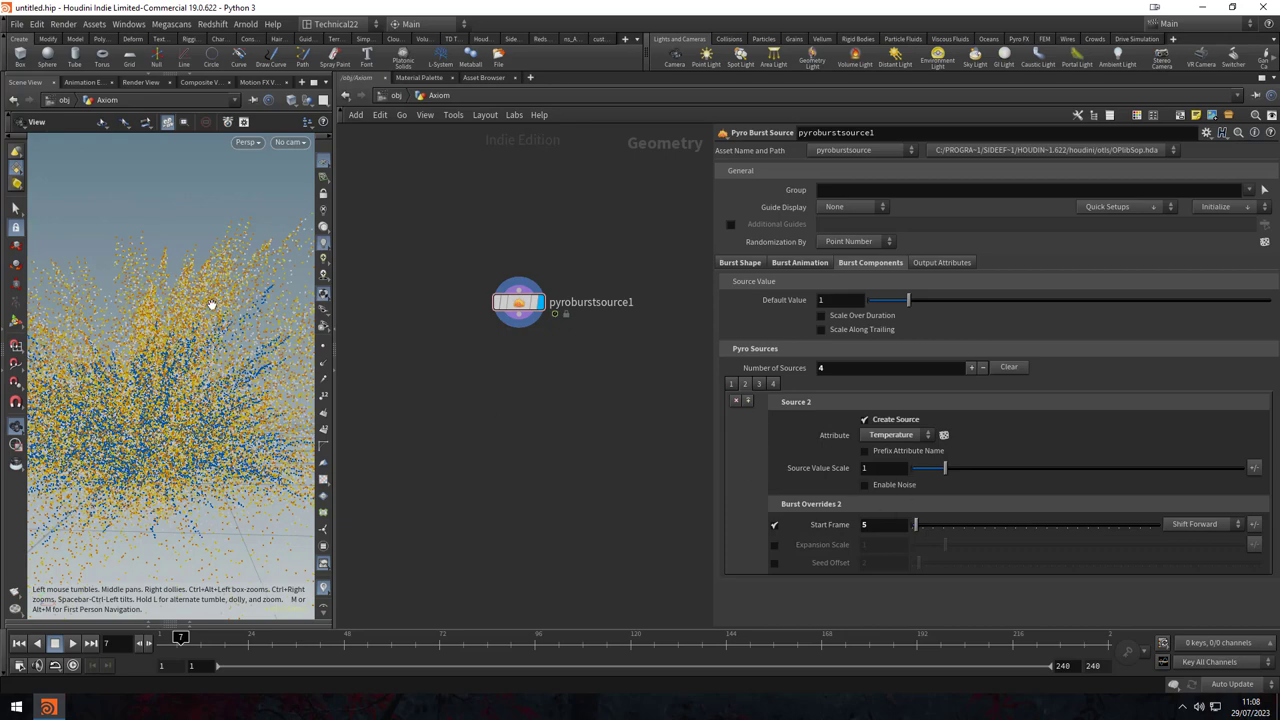
drag(214, 306, 149, 323)
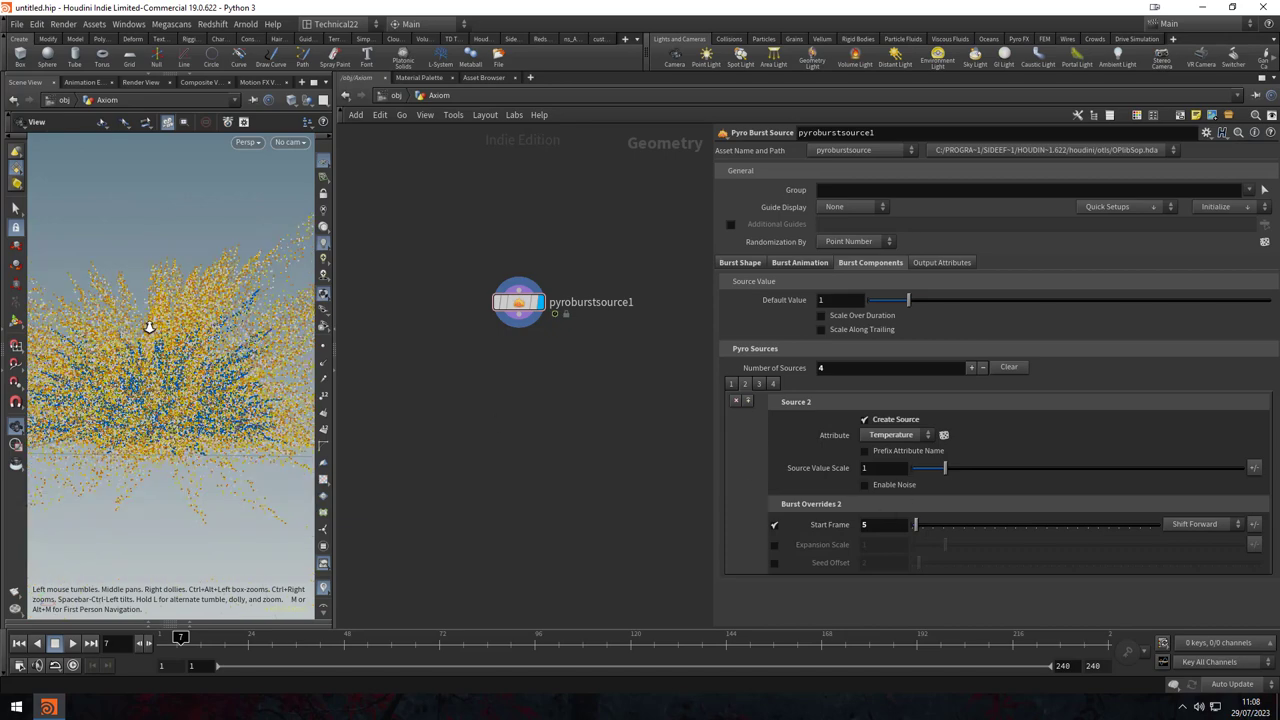
click(774, 525)
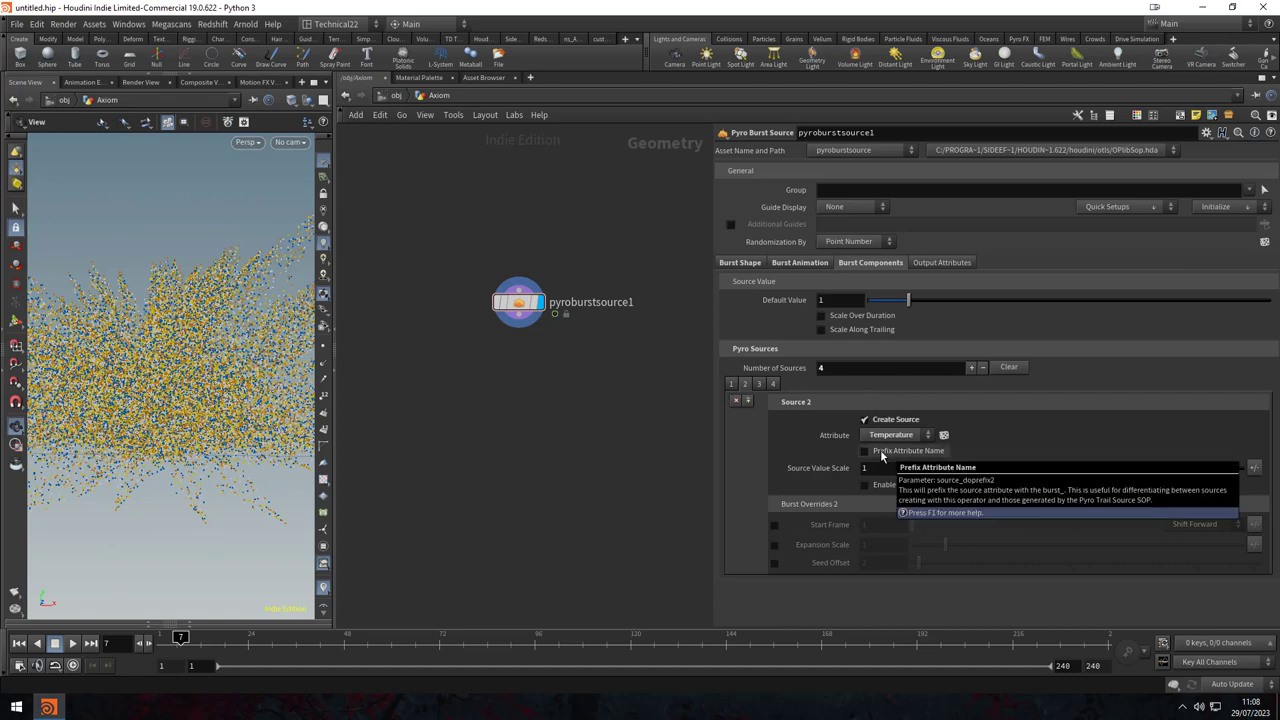
- Enable noise on the Temperature source and increase its Size to 0.627
click(890, 484)
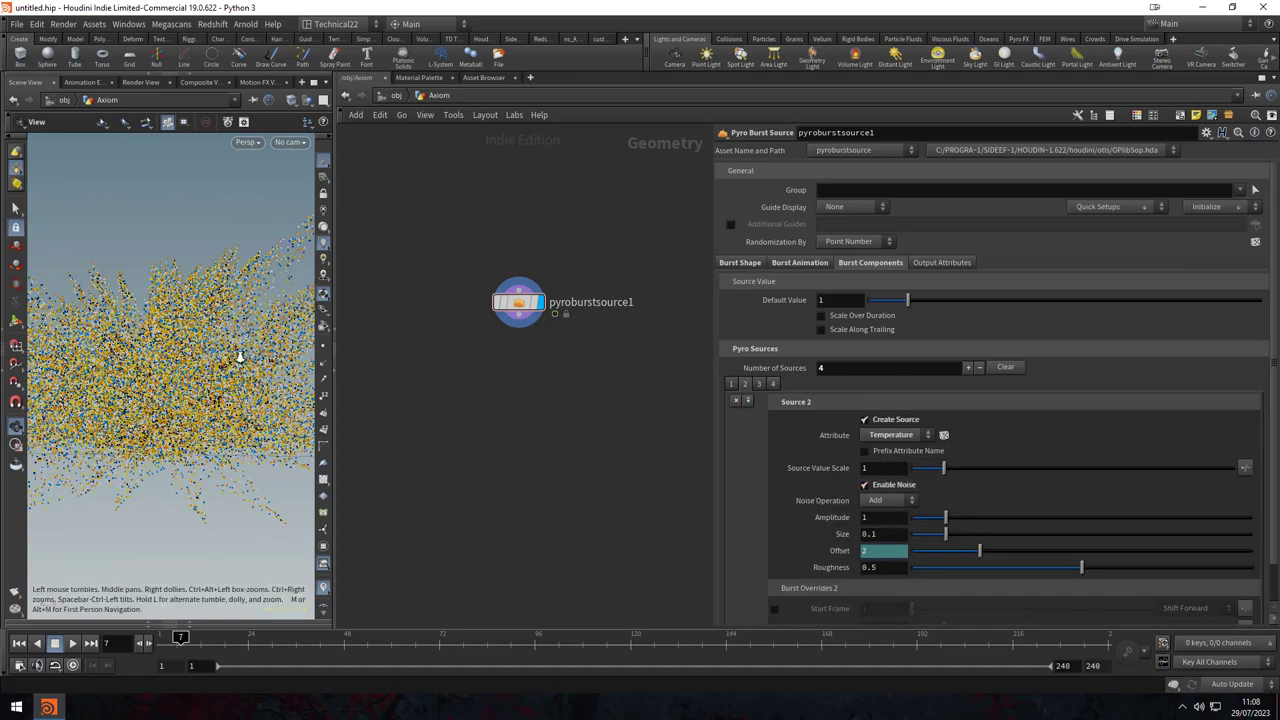
drag(180, 380, 210, 312)
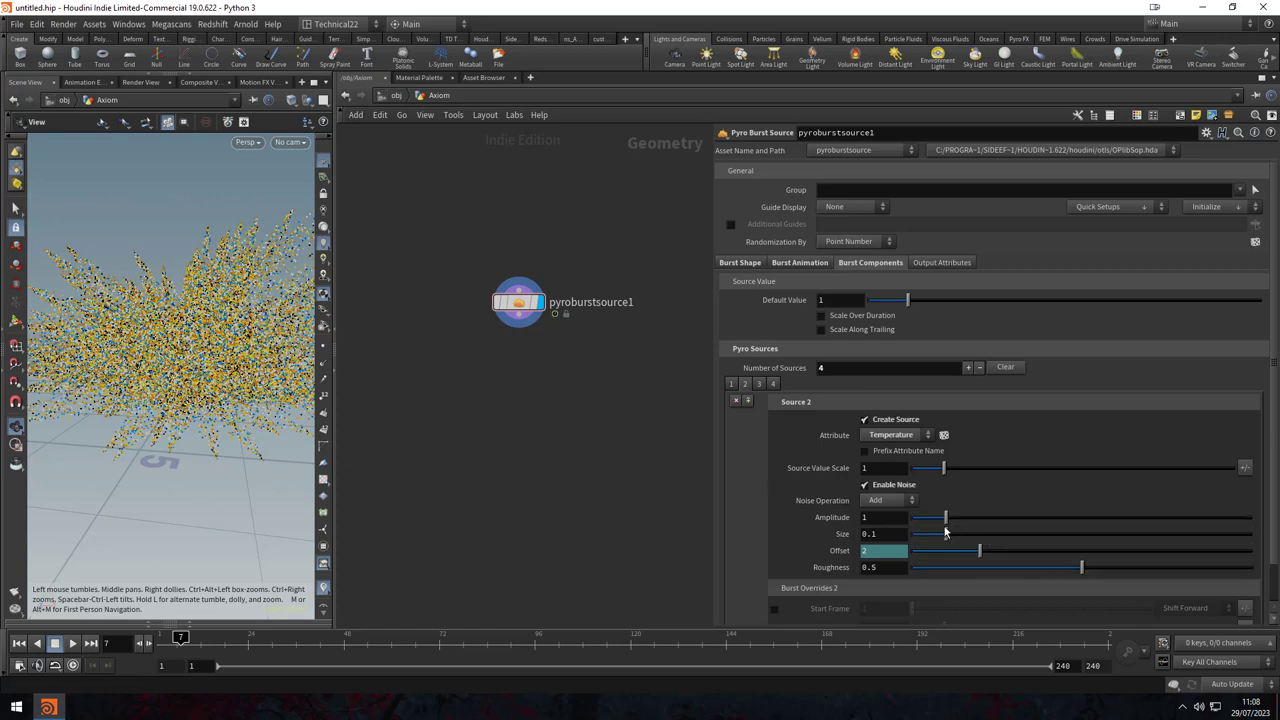
drag(208, 330, 245, 338)
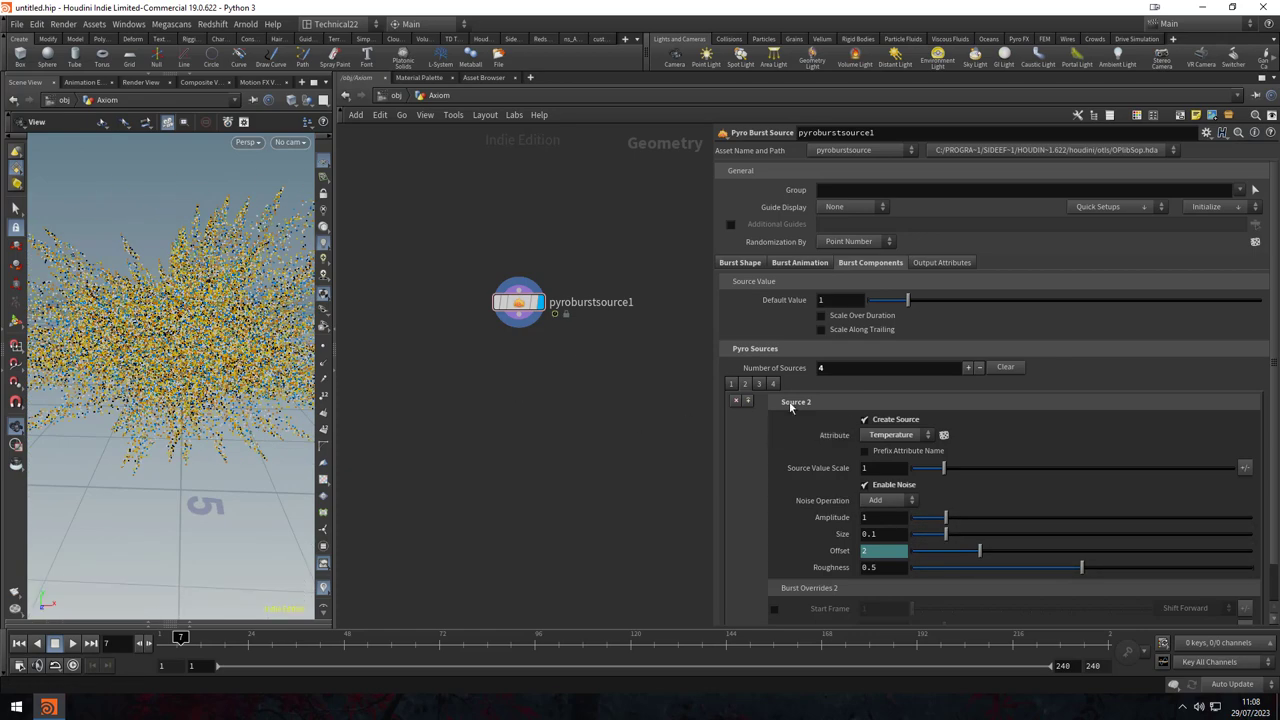
click(730, 385)
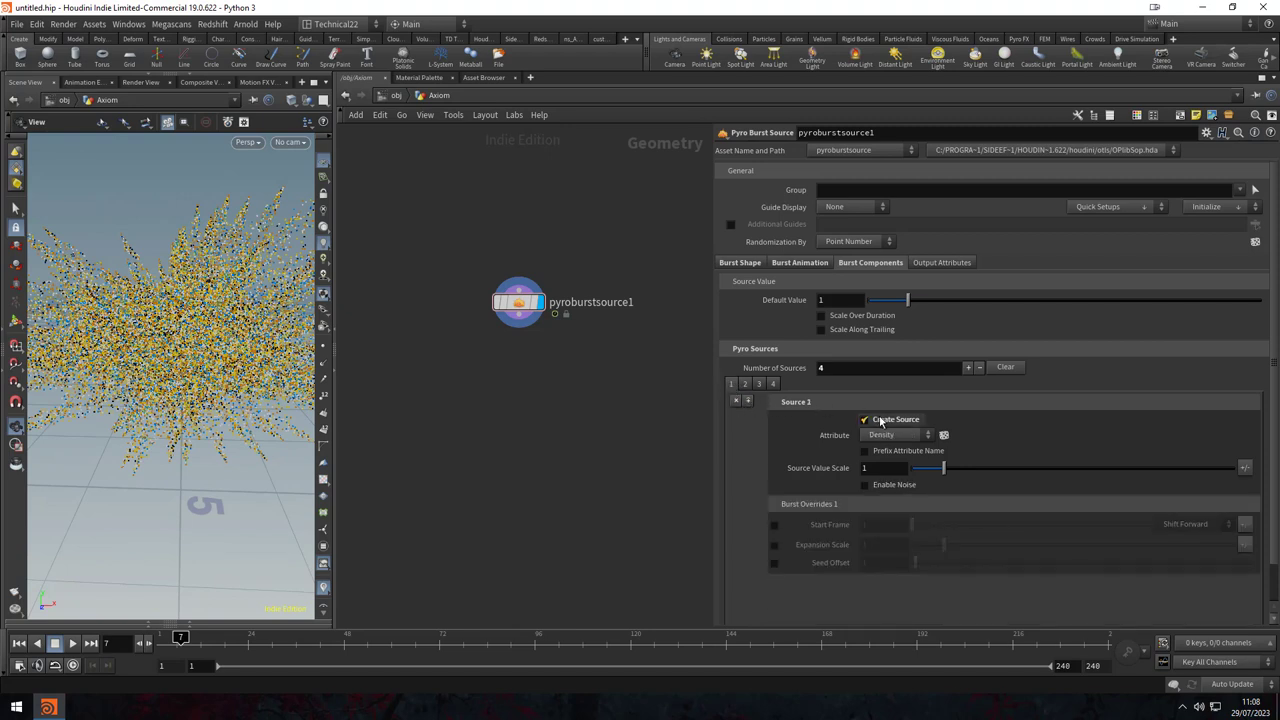
click(765, 385)
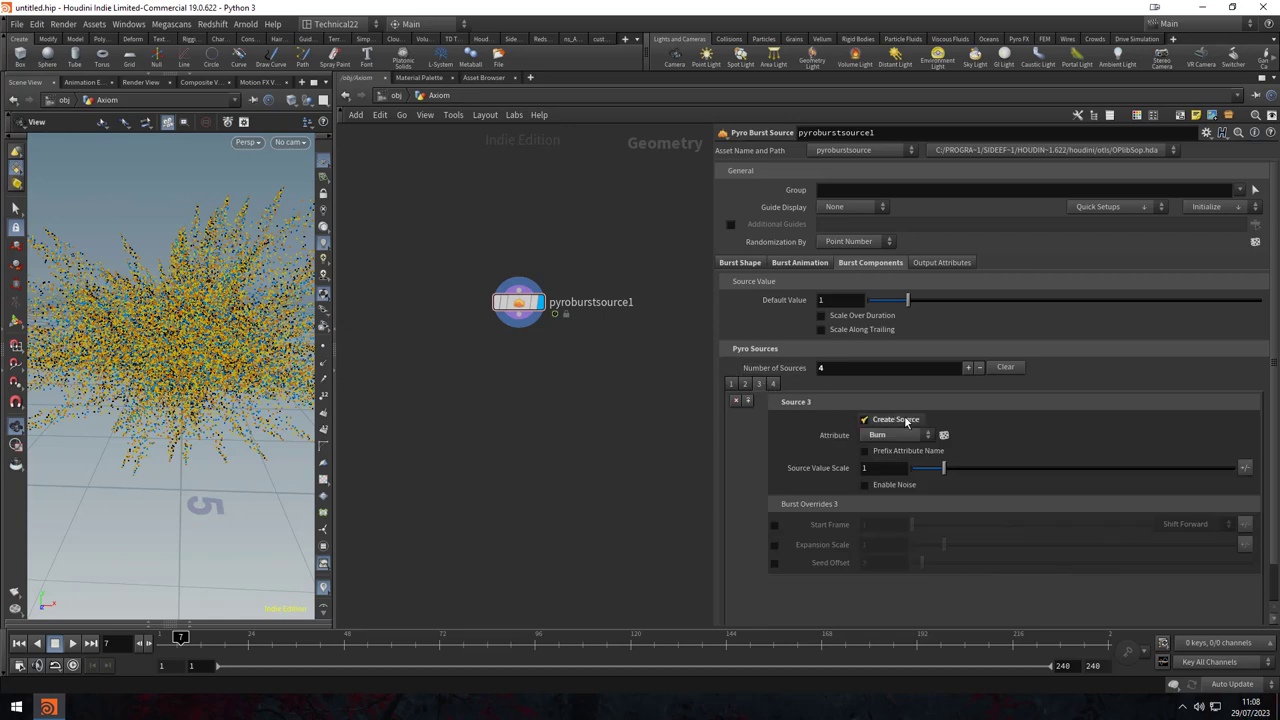
click(866, 420)
click(898, 424)
click(758, 384)
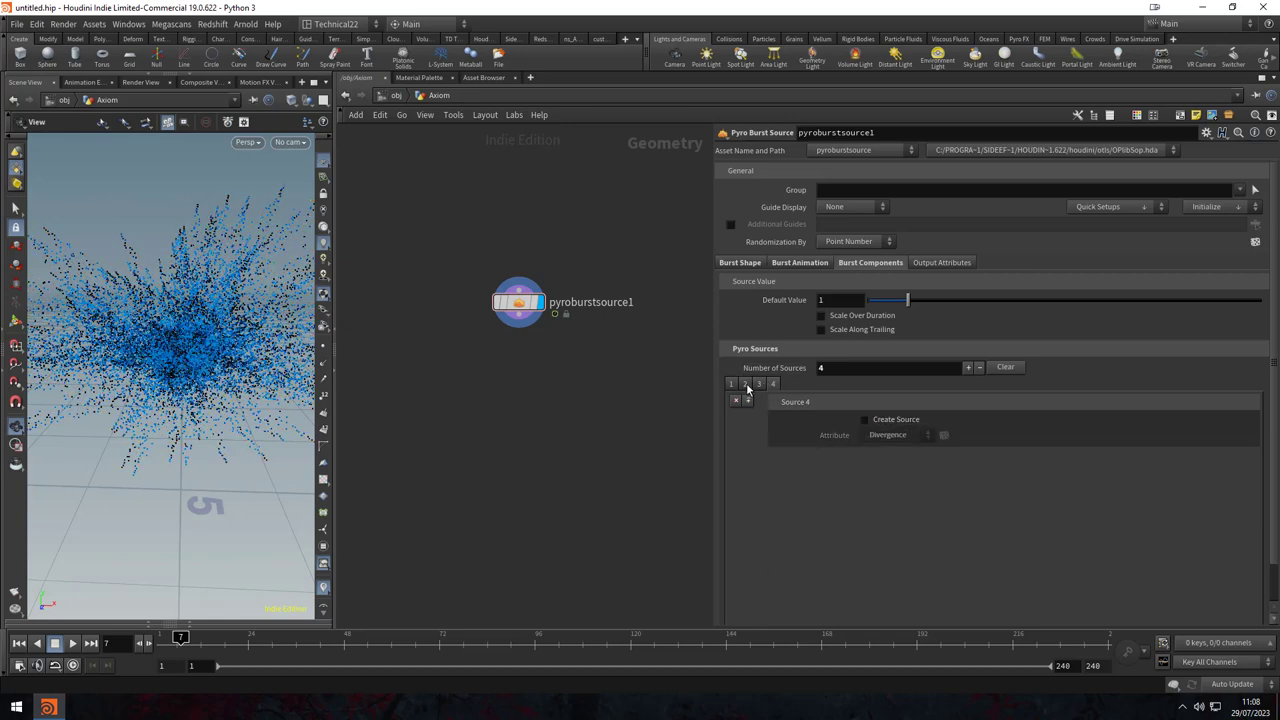
click(744, 384)
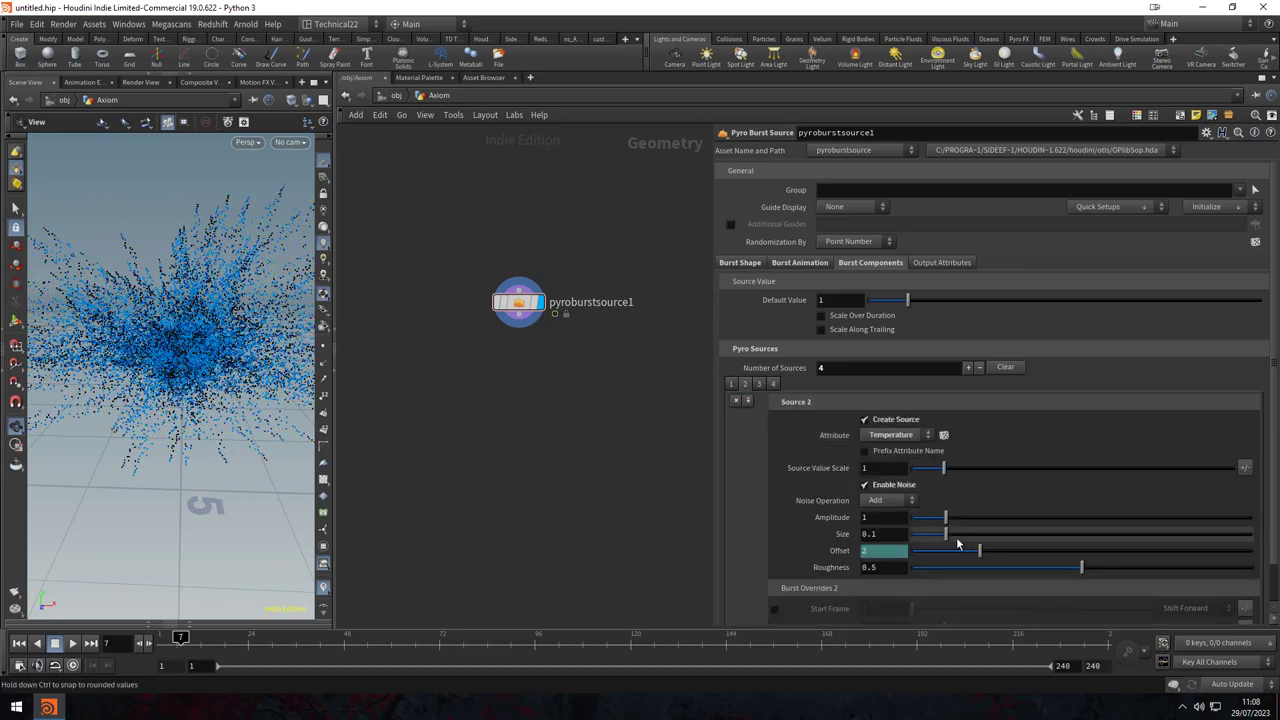
drag(953, 536, 1003, 534)
drag(257, 320, 189, 337)
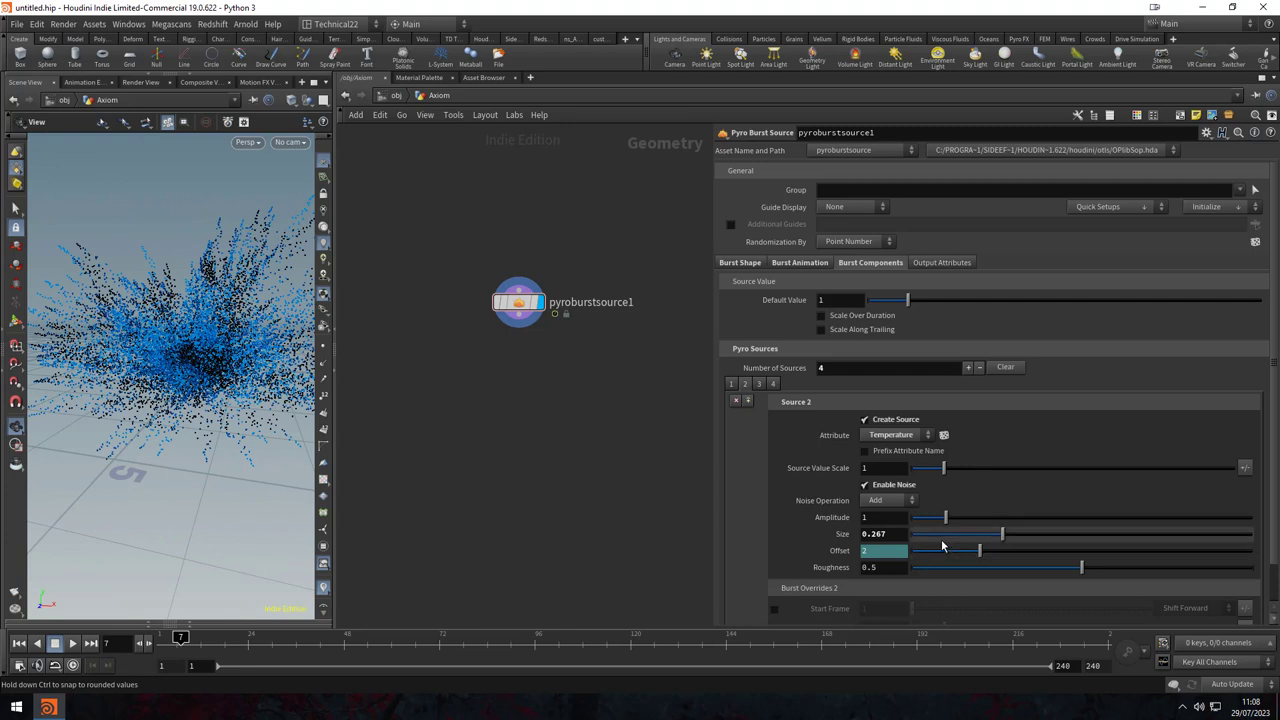
drag(1001, 534, 1126, 533)
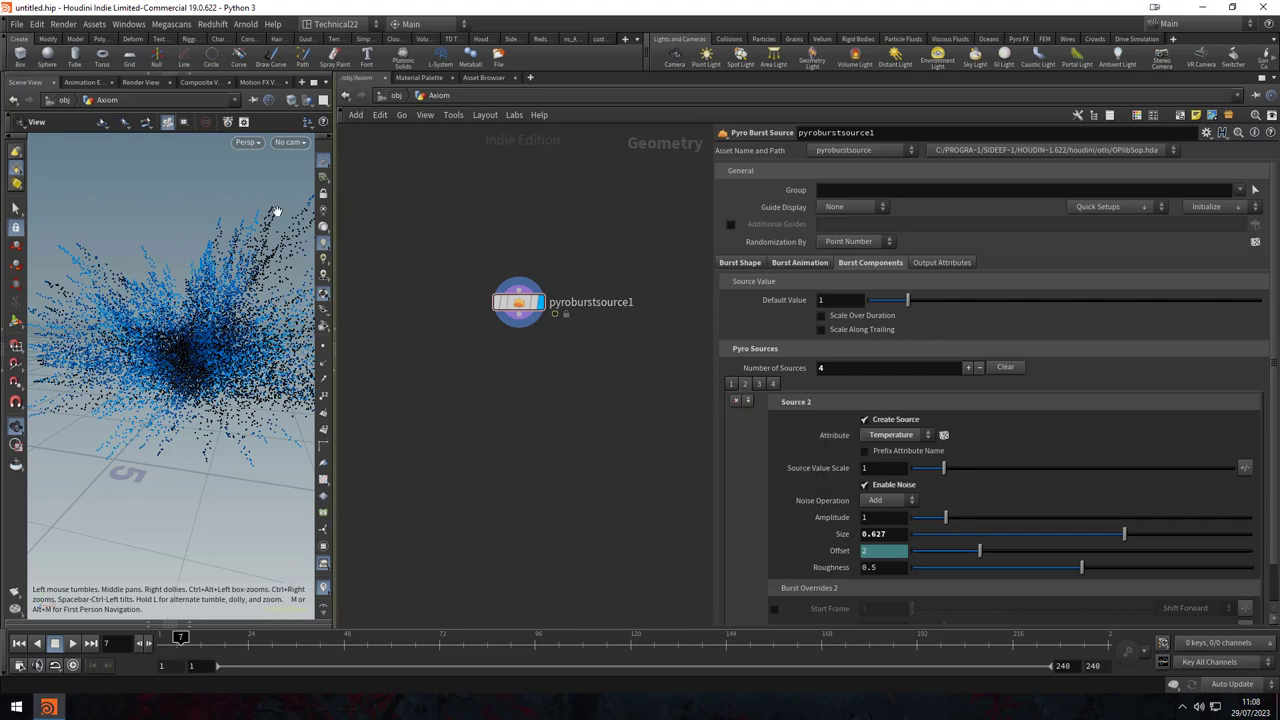
- Toggle Create Source on the Density, Burn and Divergence sources
click(730, 384)
click(865, 419)
click(758, 384)
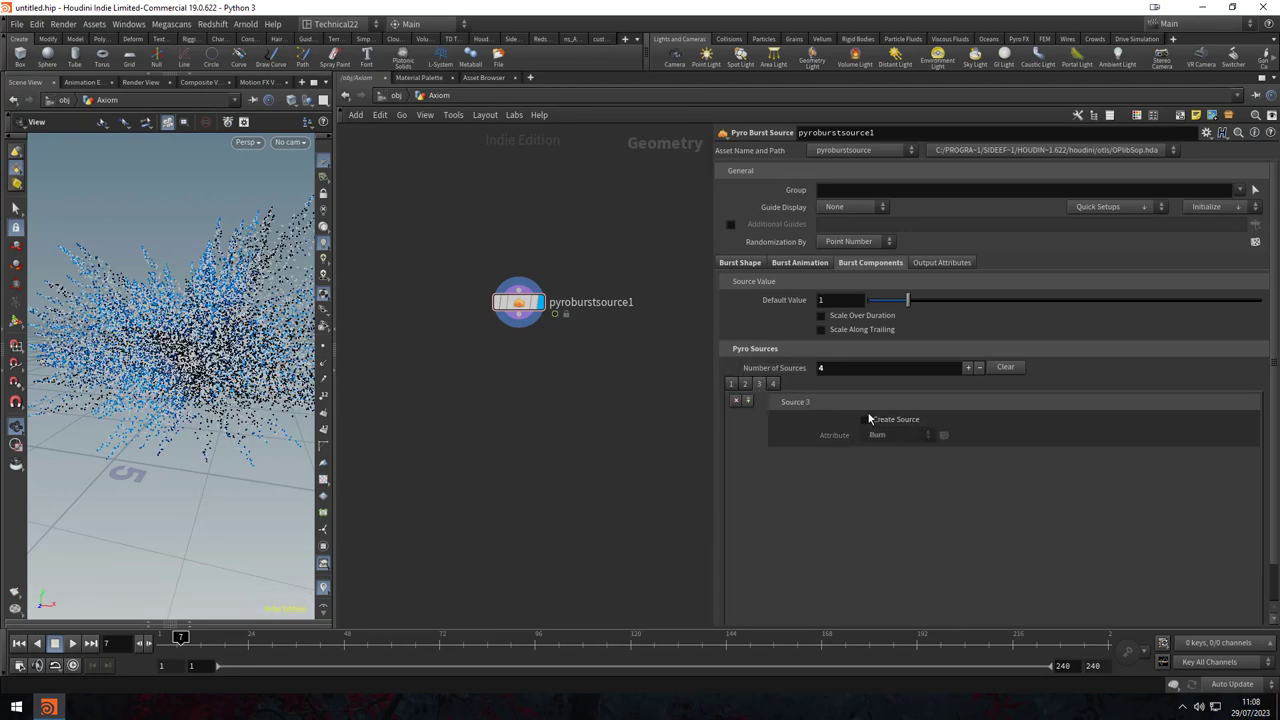
click(865, 419)
click(772, 384)
click(865, 419)
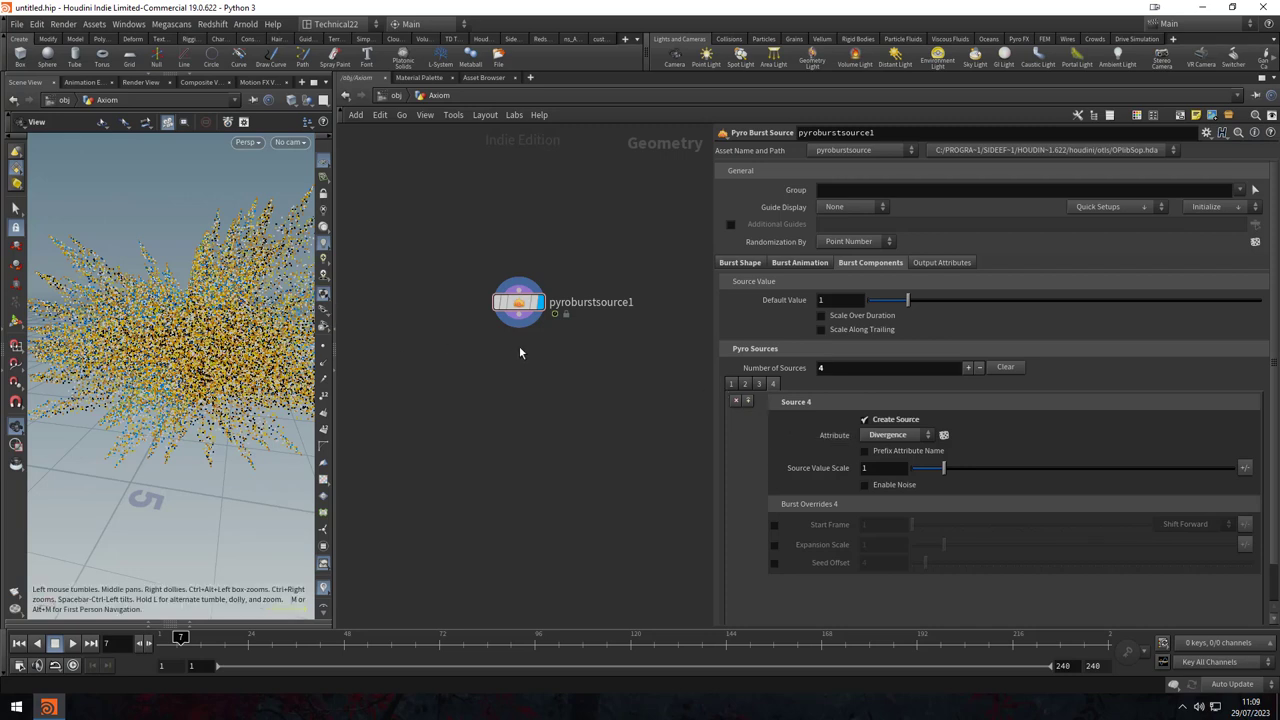
click(759, 384)
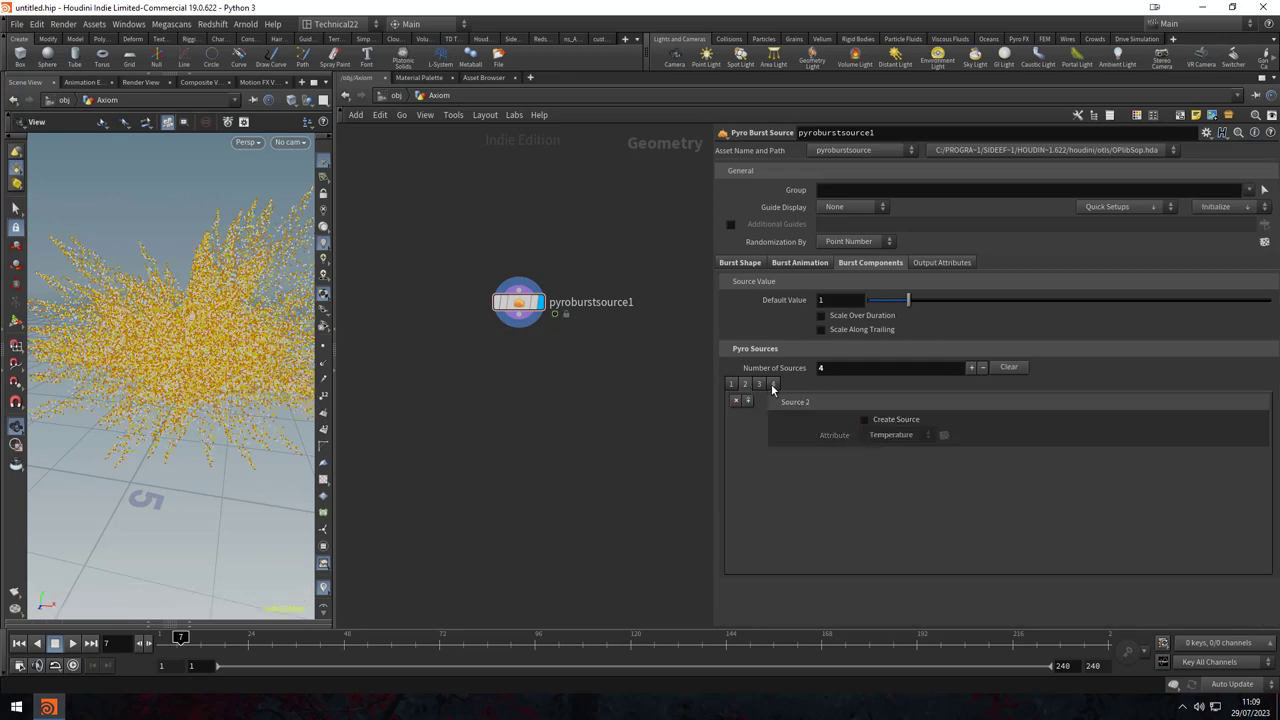
click(865, 419)
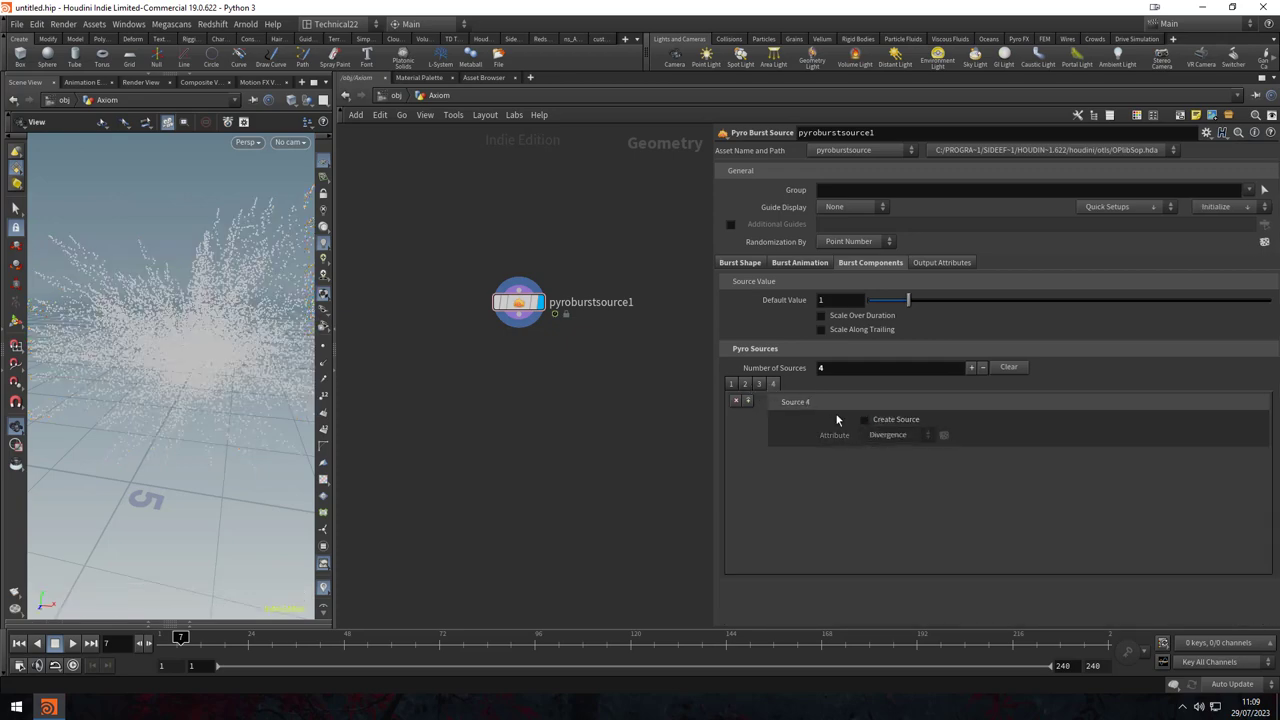
- Review all four sources' settings and view the burst from above
click(731, 384)
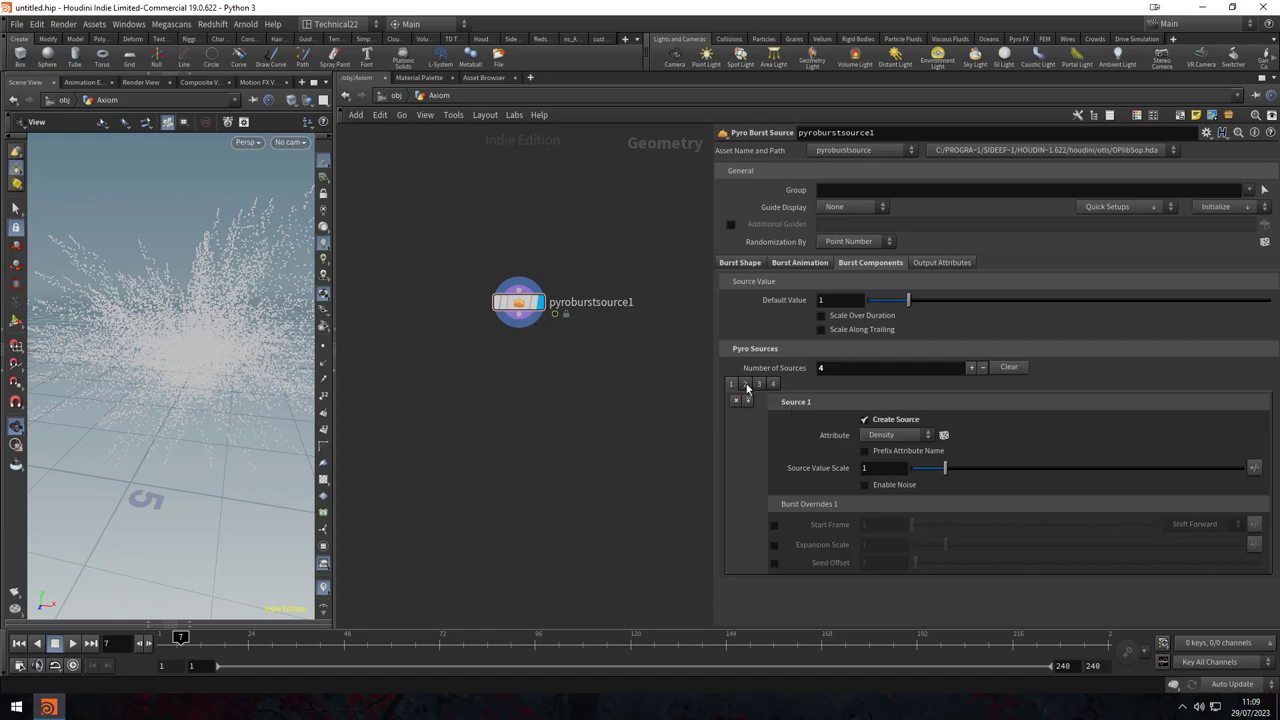
click(745, 384)
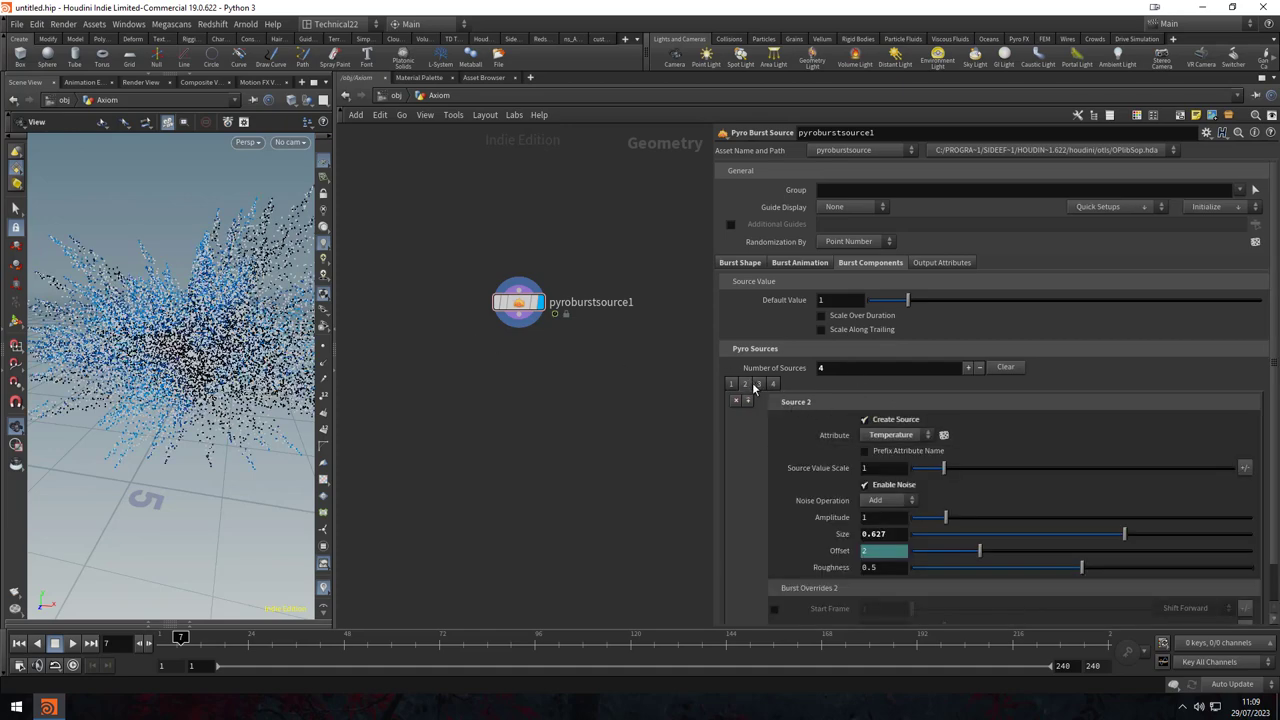
click(757, 385)
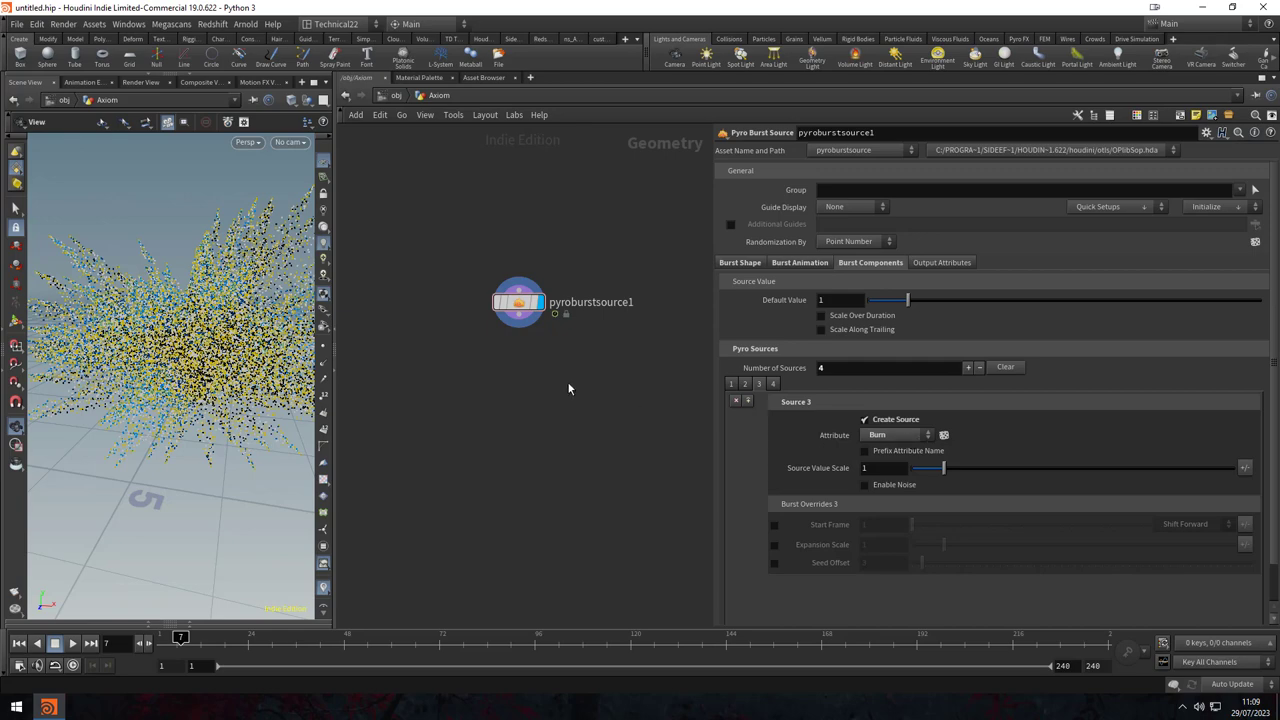
click(772, 384)
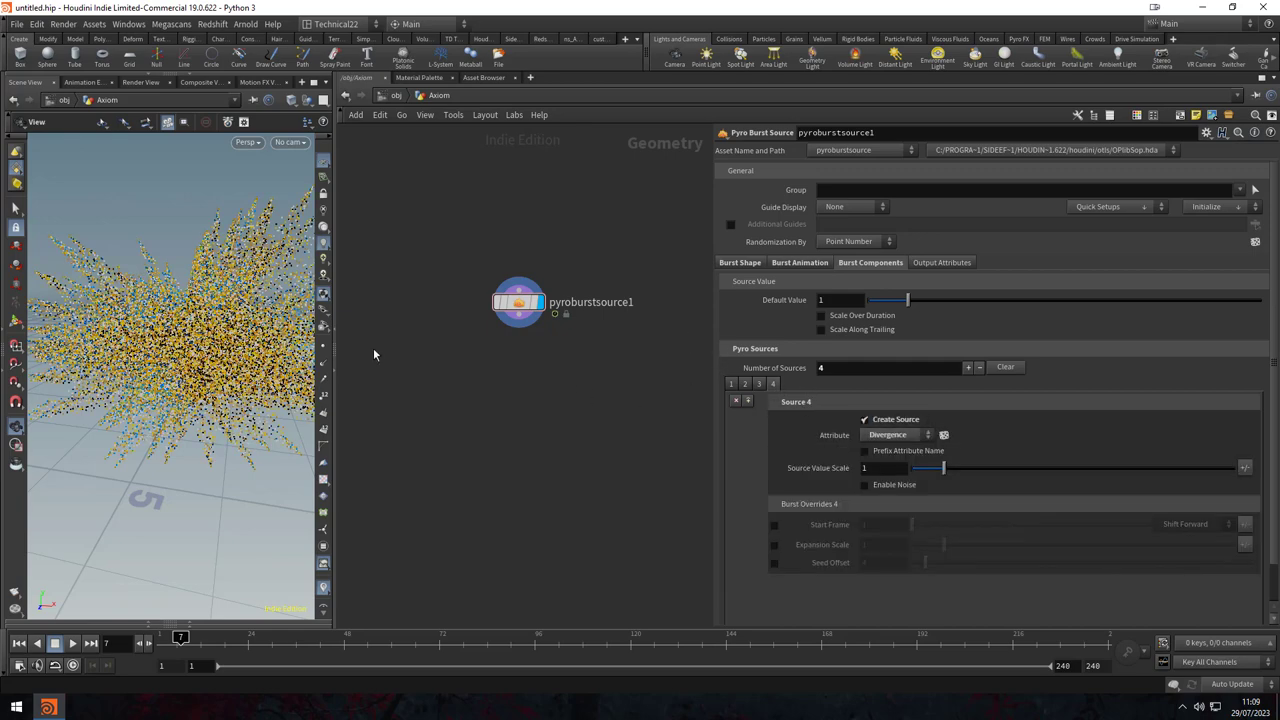
mouse_move(285, 342)
mouse_down()
mouse_move(229, 337)
mouse_move(180, 366)
mouse_move(250, 366)
mouse_up()
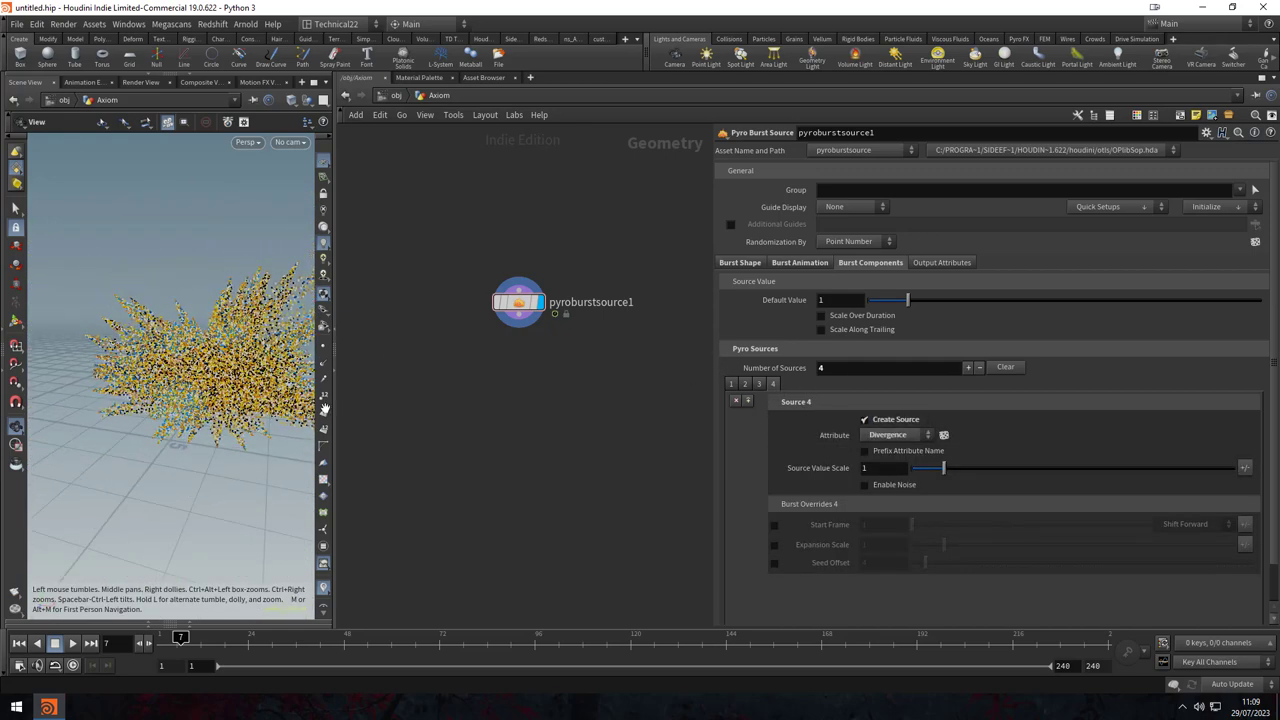
mouse_move(518, 302)
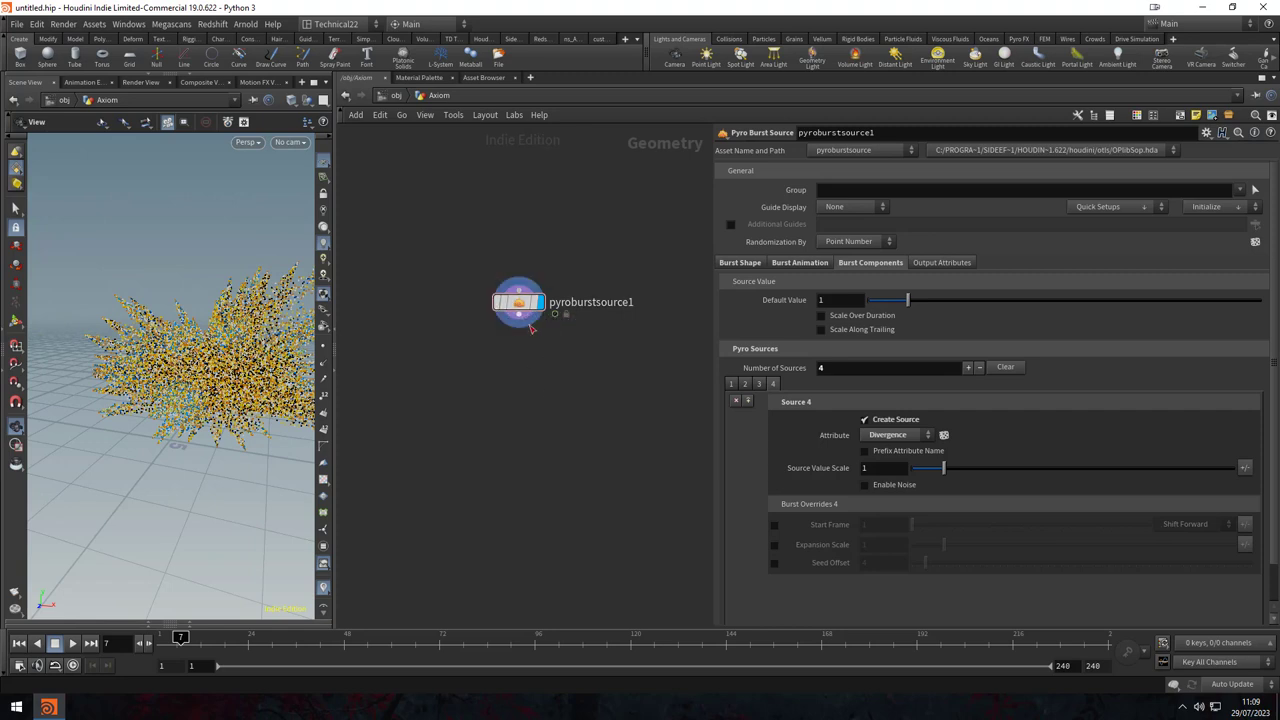
- Apply the Pyro Simulation quick setup to pyroburstsource1, adding Volume Rasterize Attributes
click(520, 322)
key(Tab)
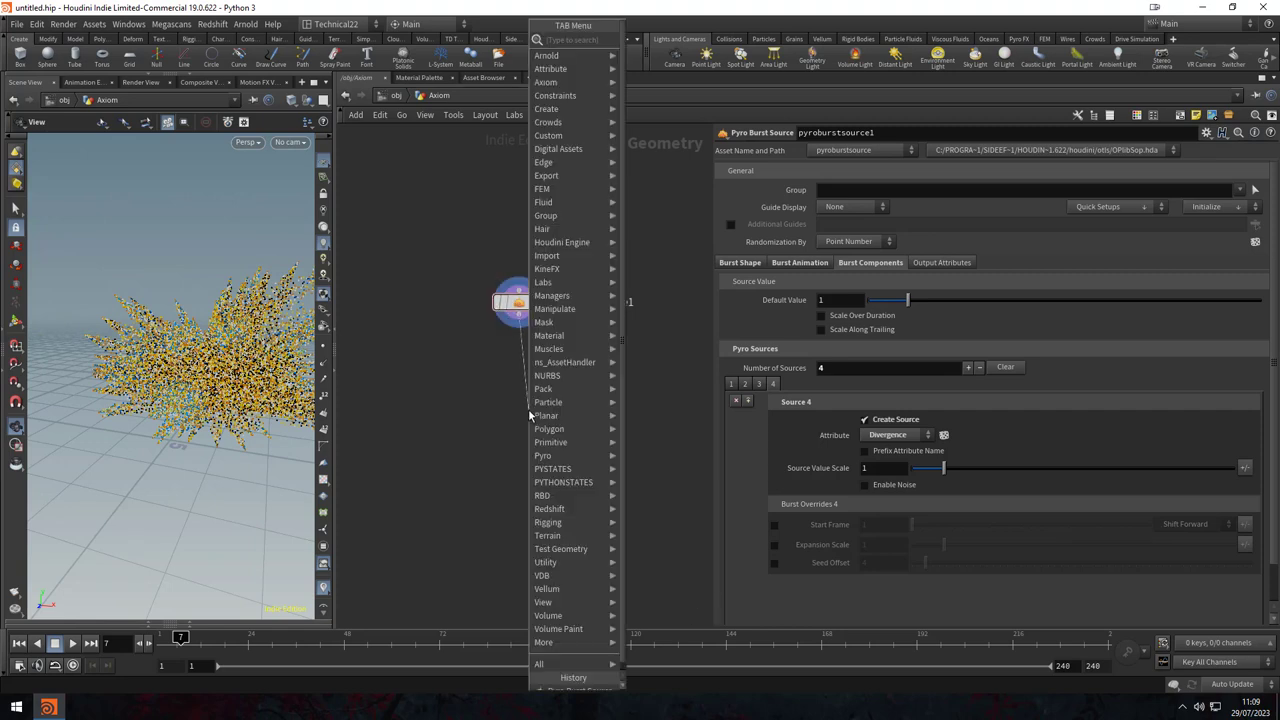
text(ras)
drag(478, 196, 680, 366)
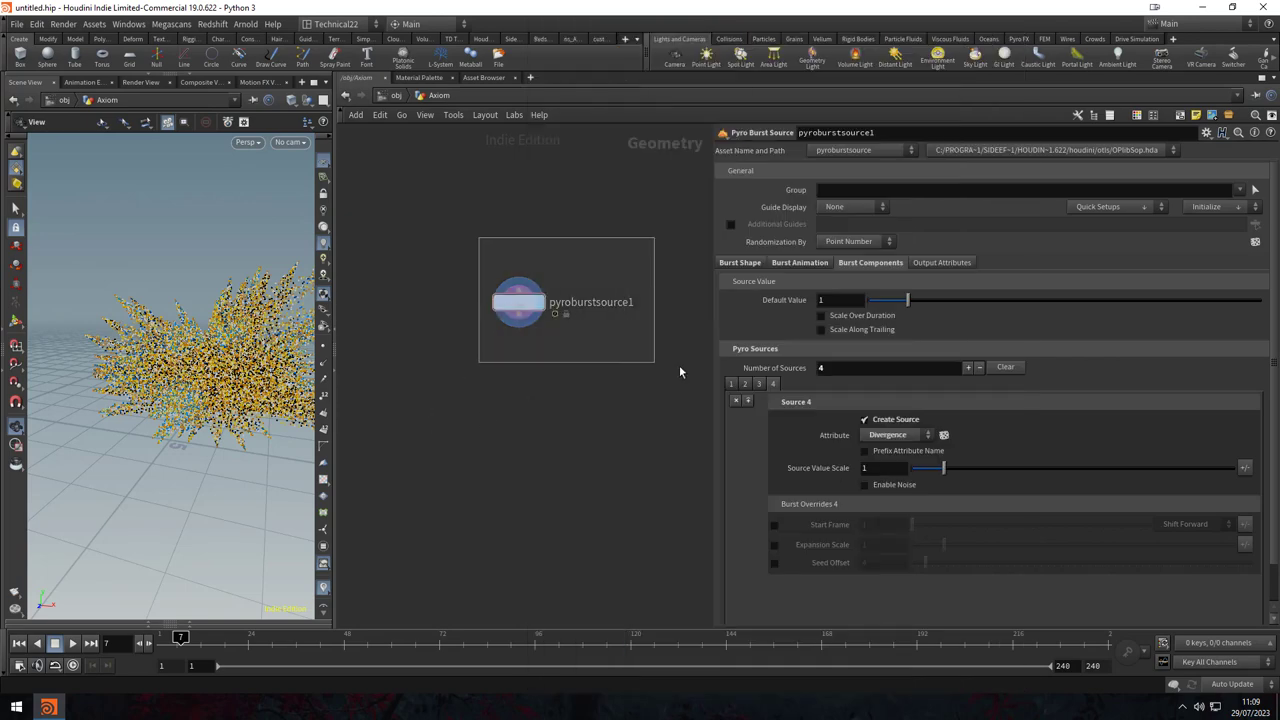
click(1143, 206)
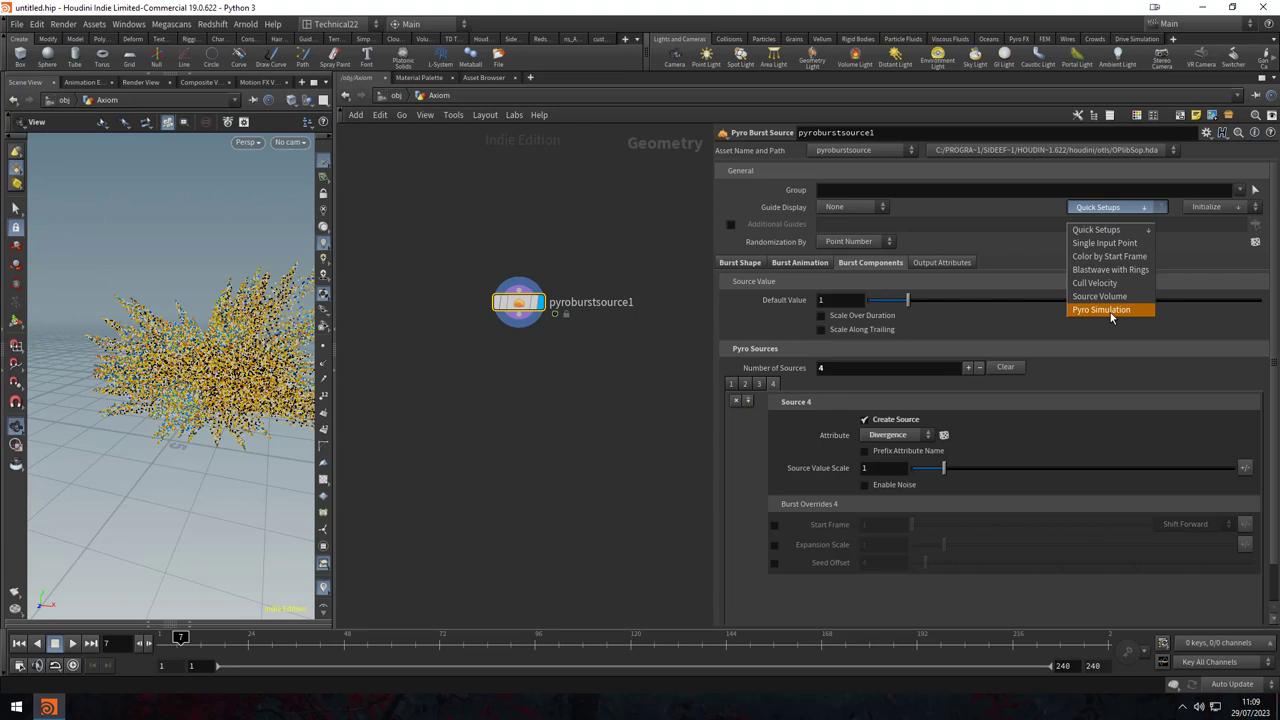
click(1108, 311)
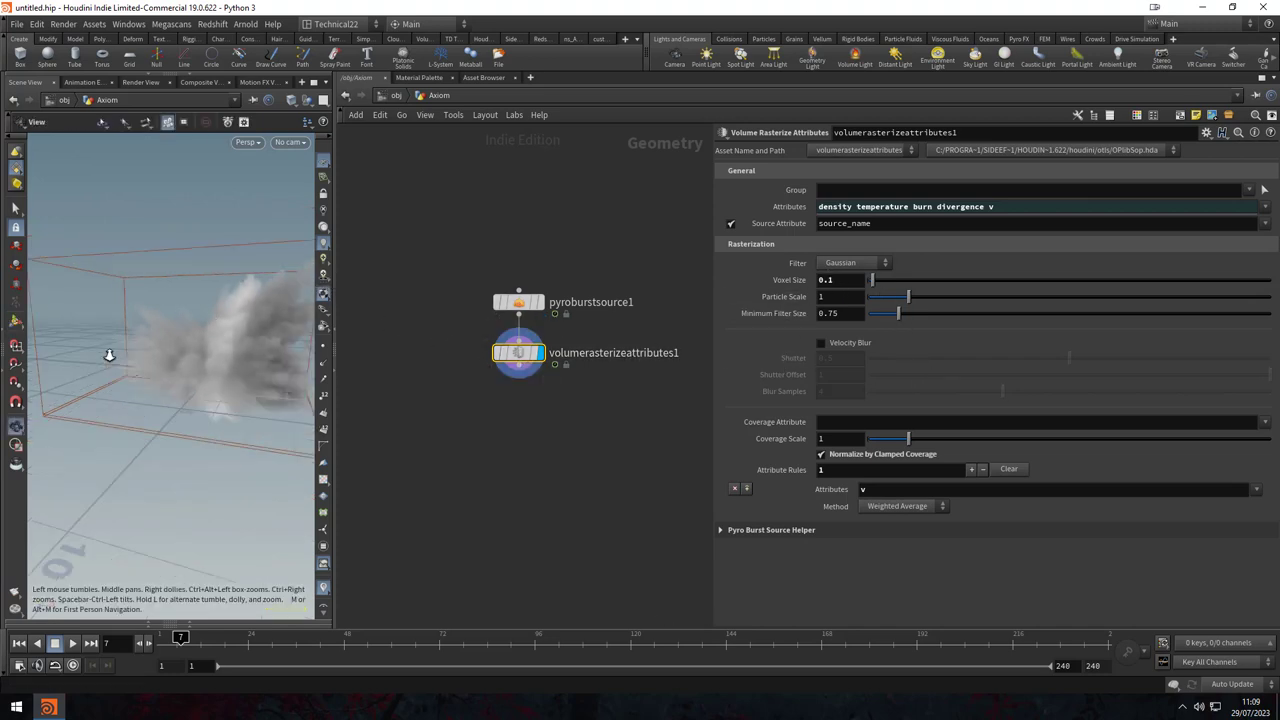
- Set Particle Scale to 0.8 and bring up the rasterize node's info summary
mouse_move(108, 357)
mouse_down()
mouse_move(174, 393)
mouse_move(239, 391)
mouse_up()
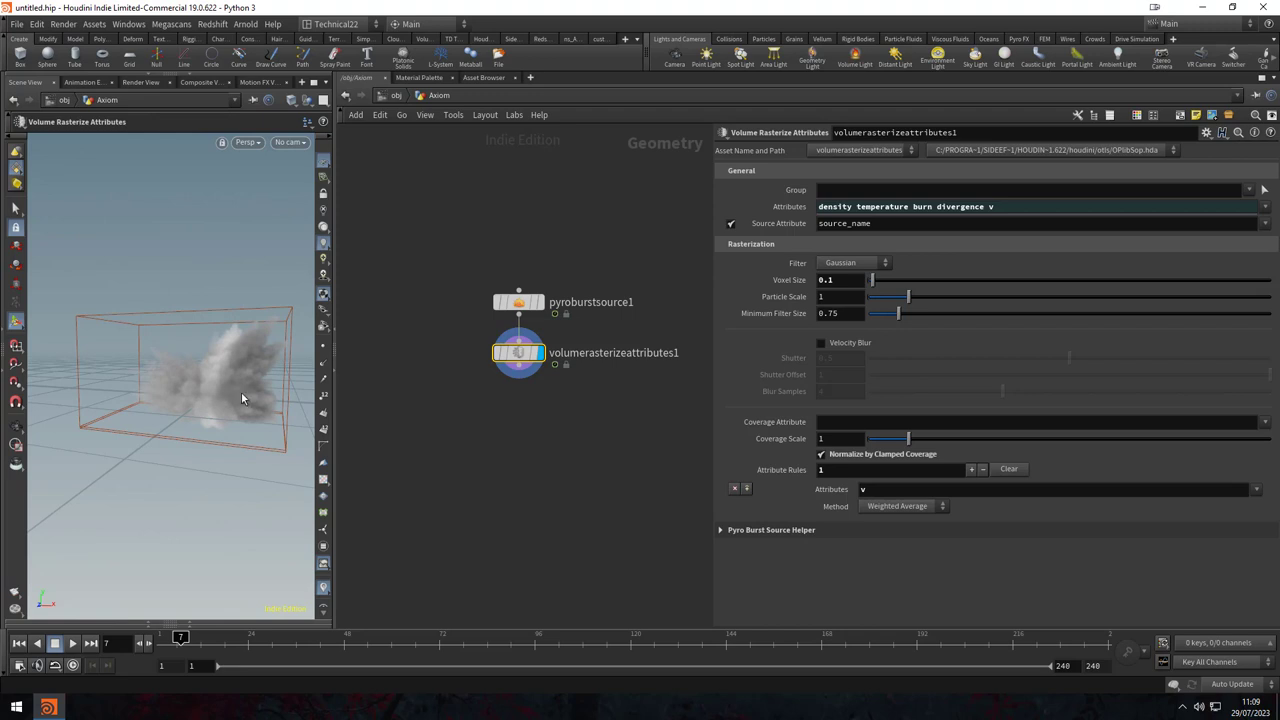
drag(913, 301, 898, 303)
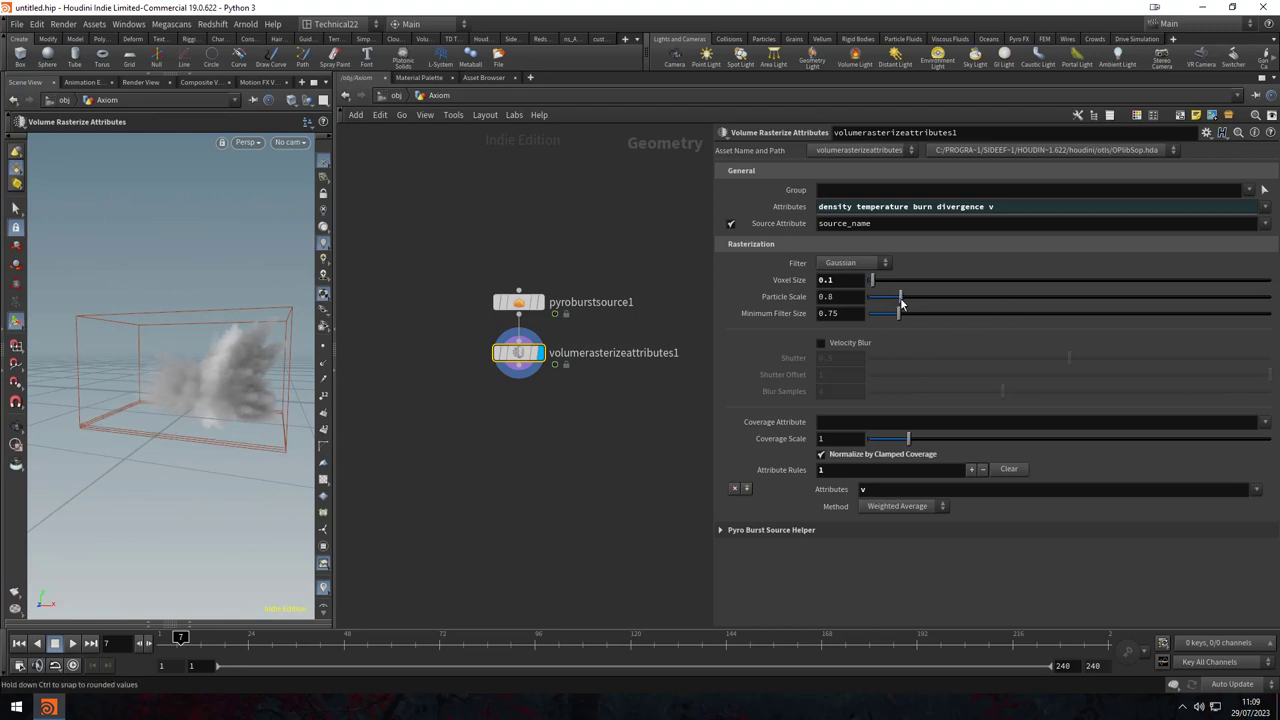
ctrl+middle_click(776, 296)
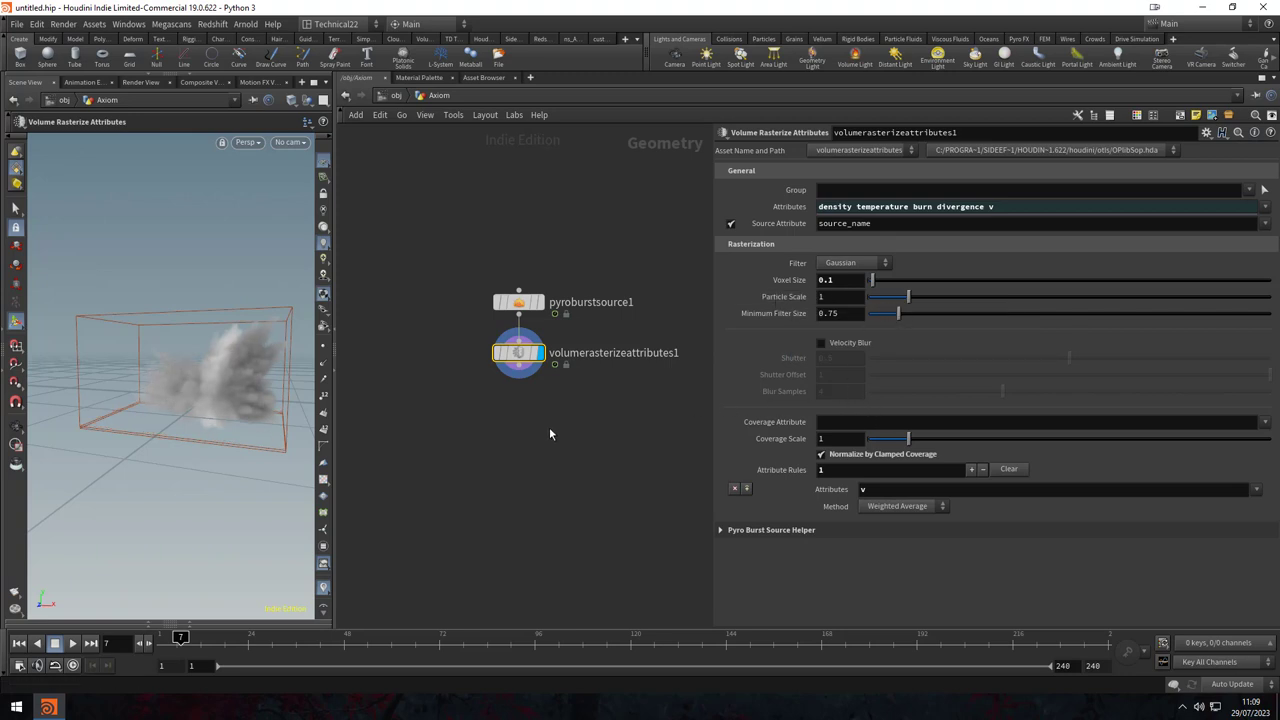
click(840, 296)
text(0.8)
key(Return)
alt+drag(230, 378, 200, 385)
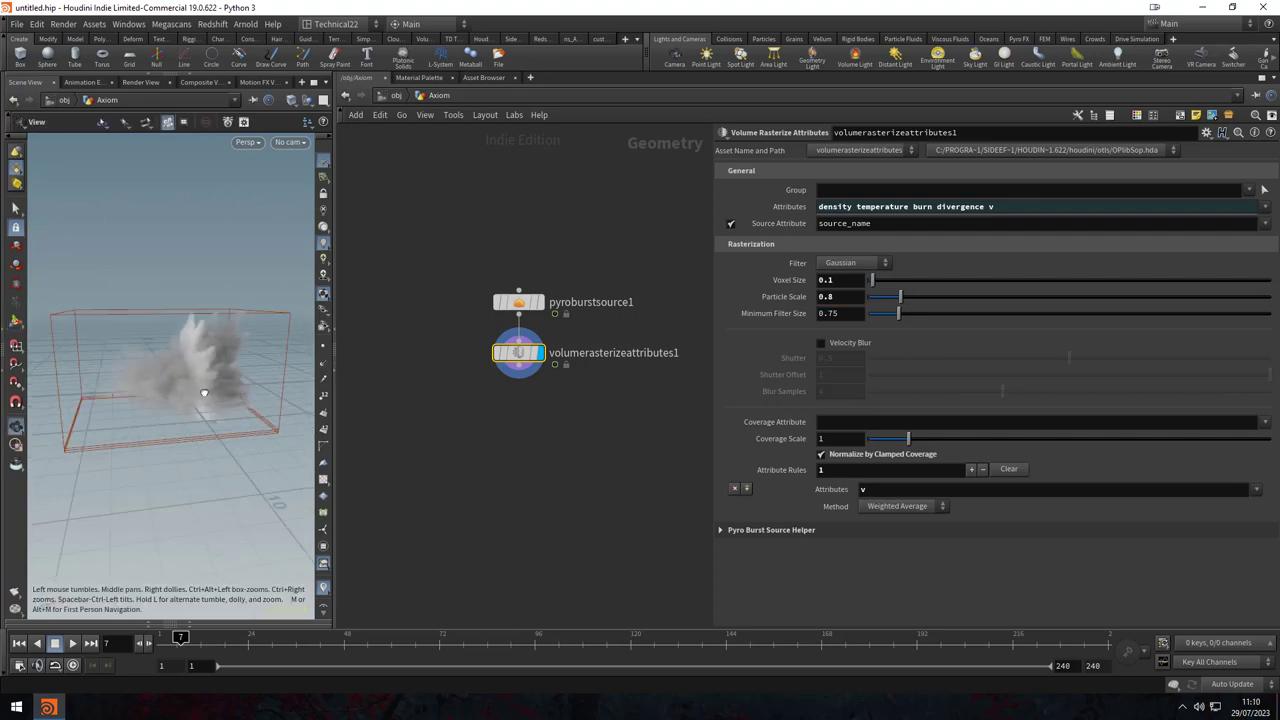
click(476, 353)
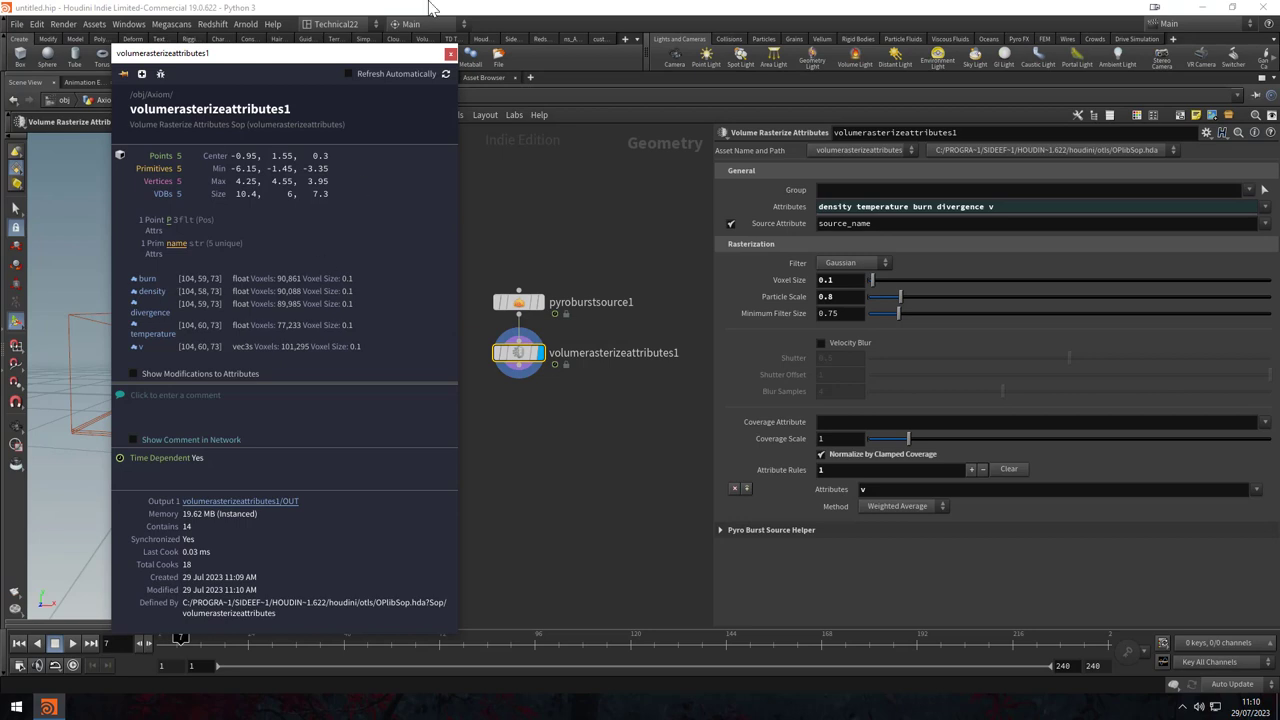
- Inspect the density, temperature, burn, divergence and v volumes in volumerasterizeattributes1's info window
click(450, 53)
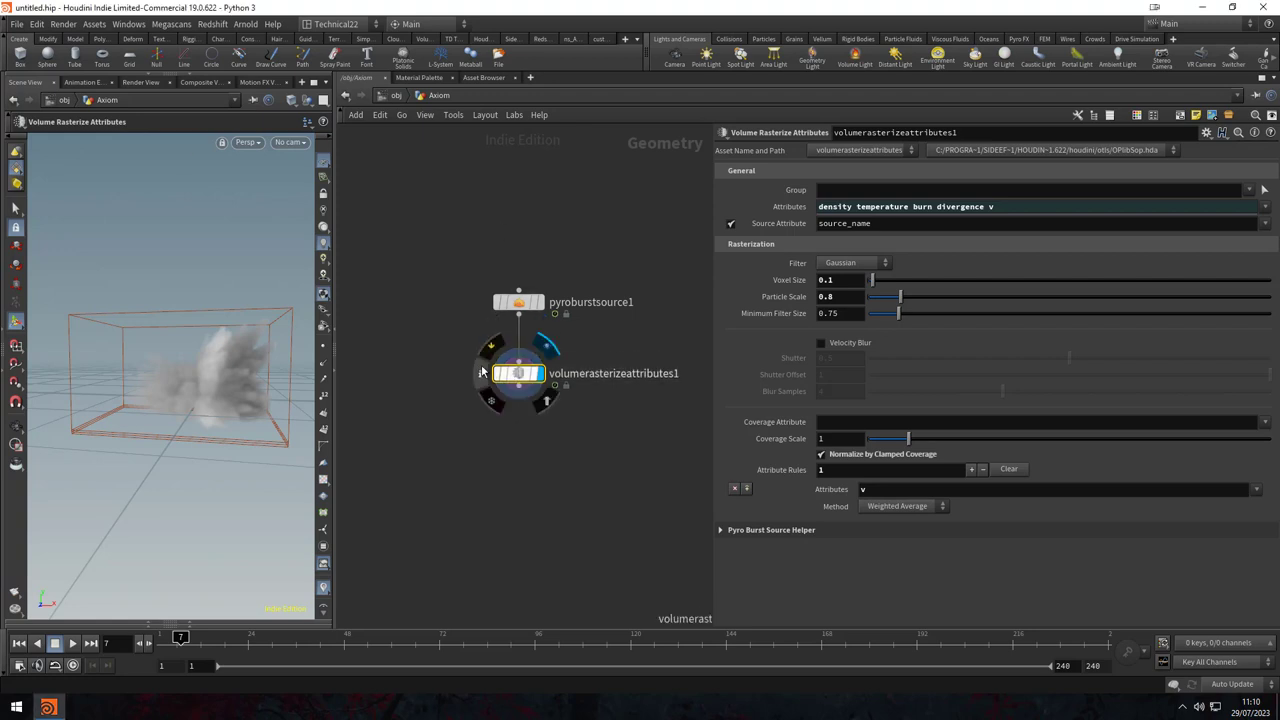
click(480, 368)
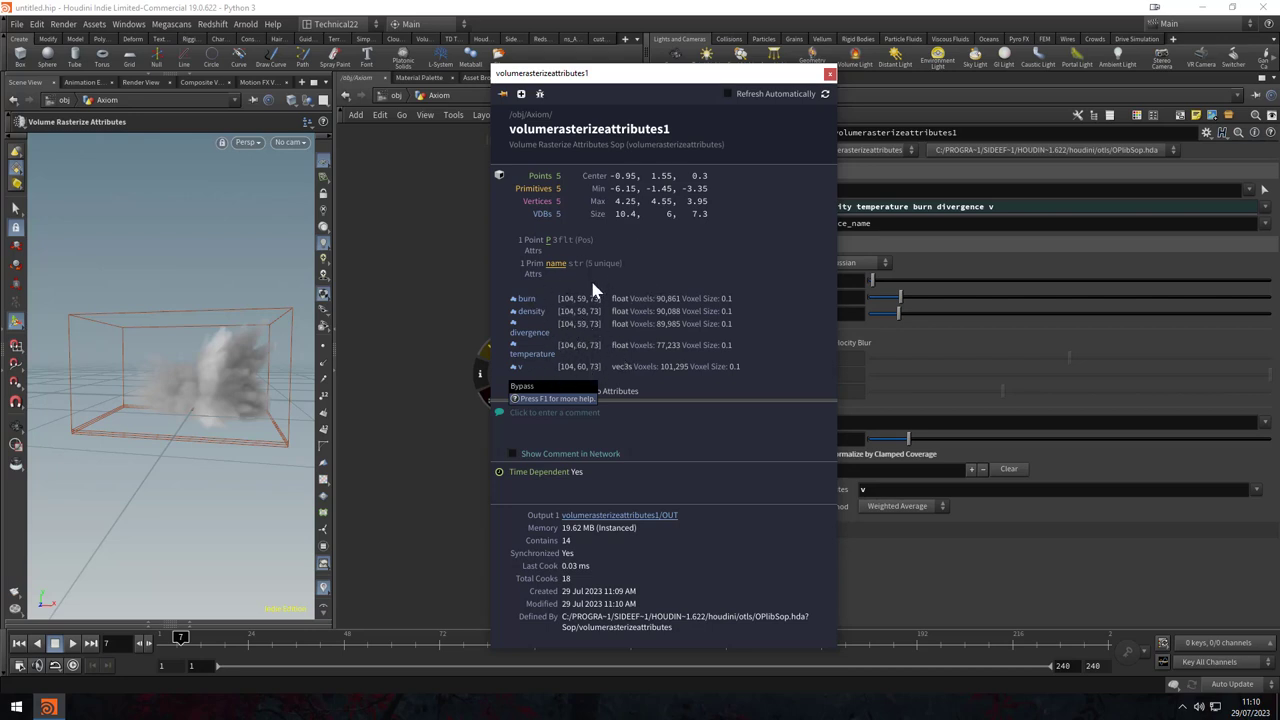
click(828, 75)
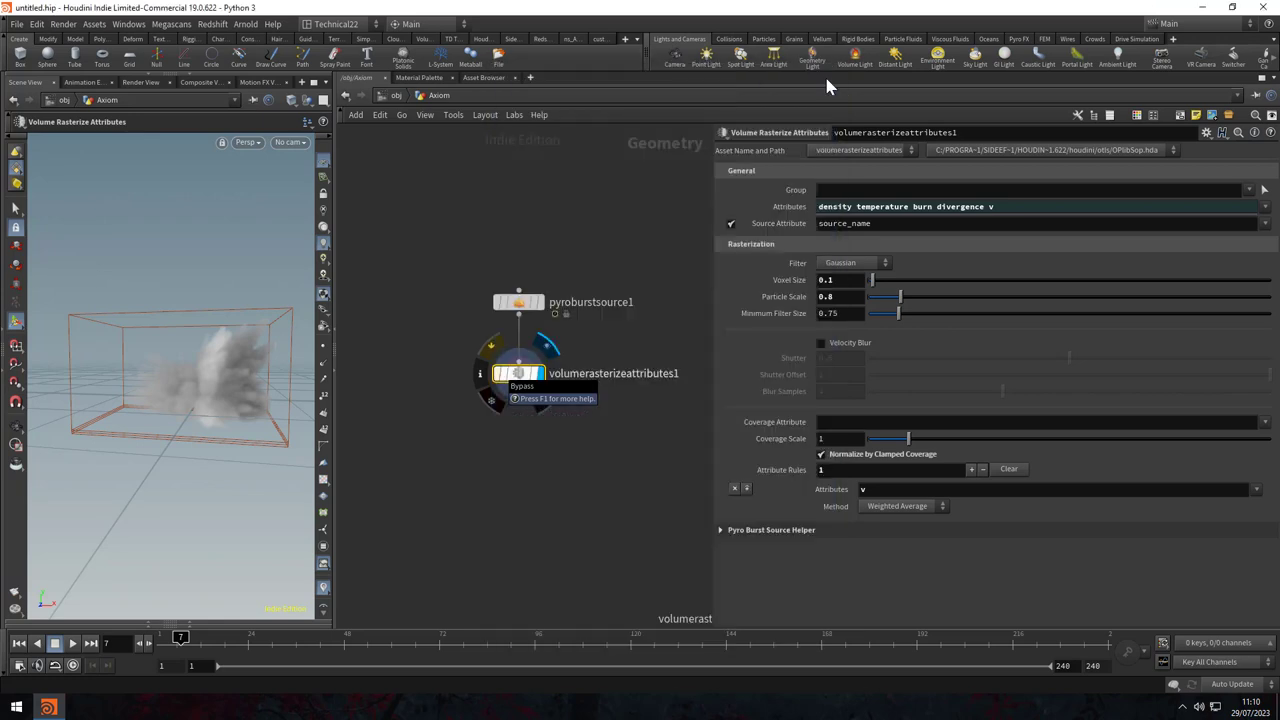
- Add a Blast node and wire it to volumerasterizeattributes1's output
key(Tab)
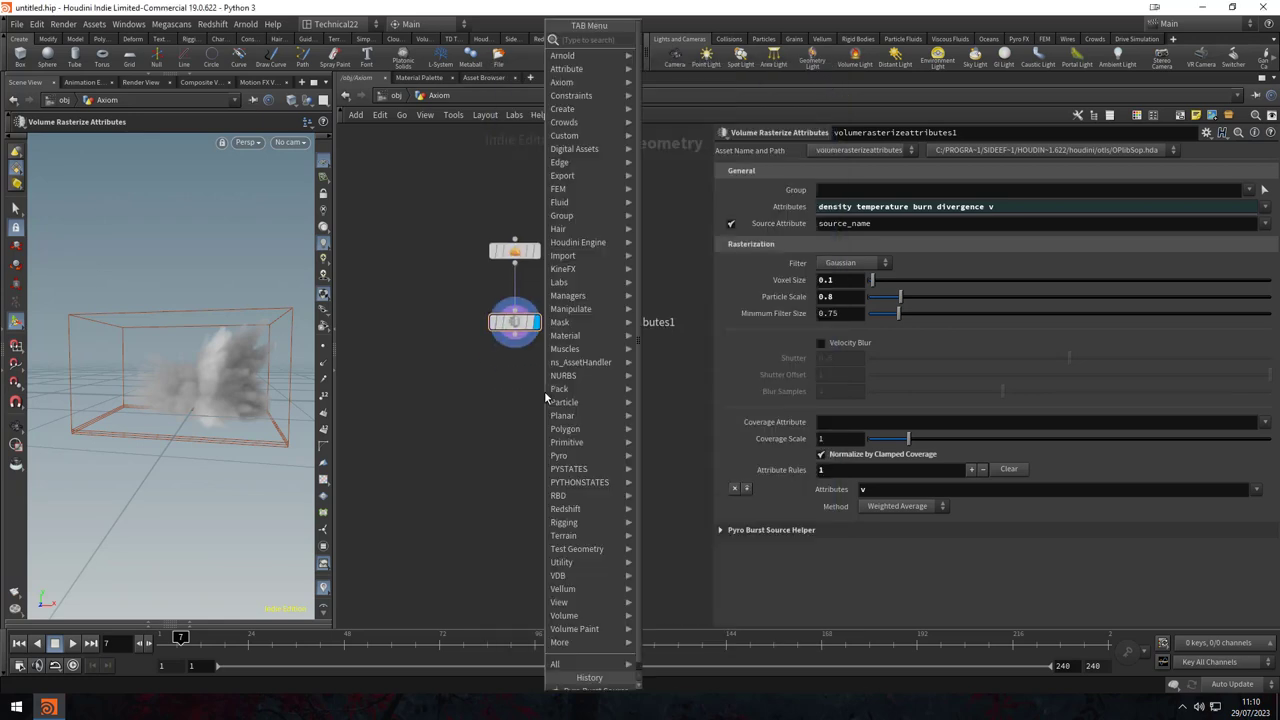
text(bl)
click(660, 39)
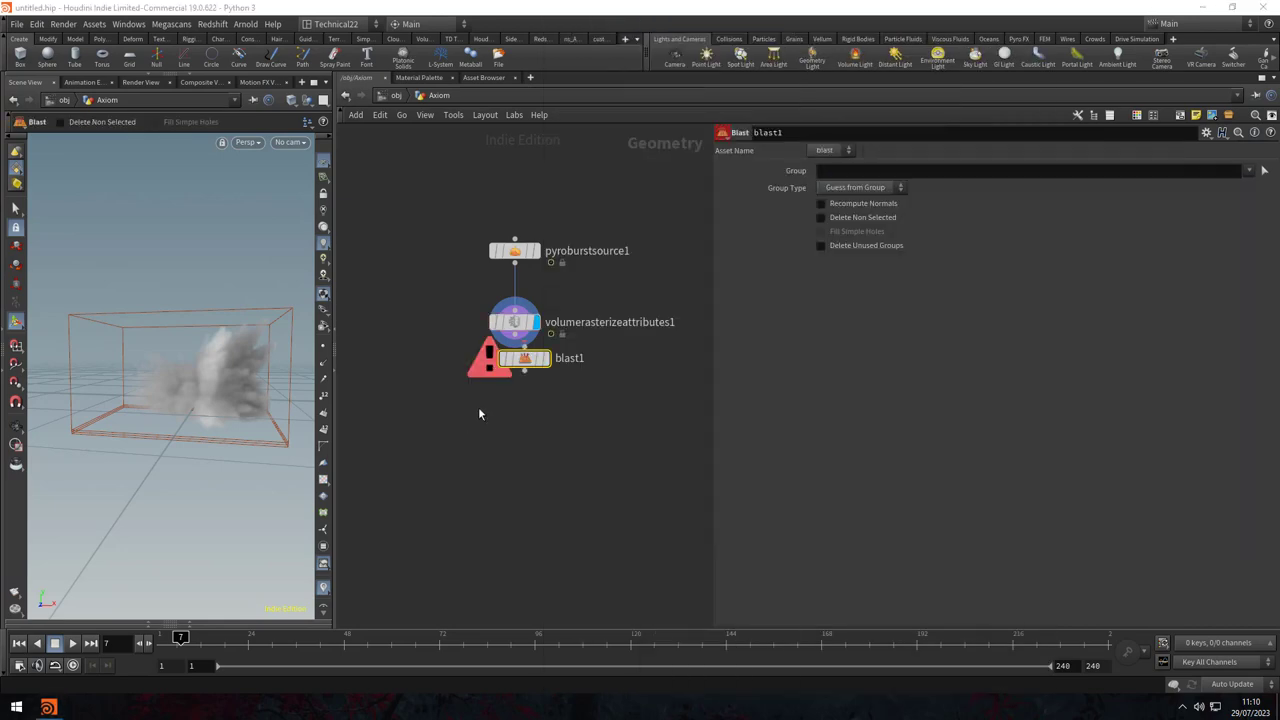
click(463, 380)
mouse_move(514, 341)
mouse_down()
mouse_move(455, 413)
mouse_move(446, 402)
mouse_up()
click(1247, 171)
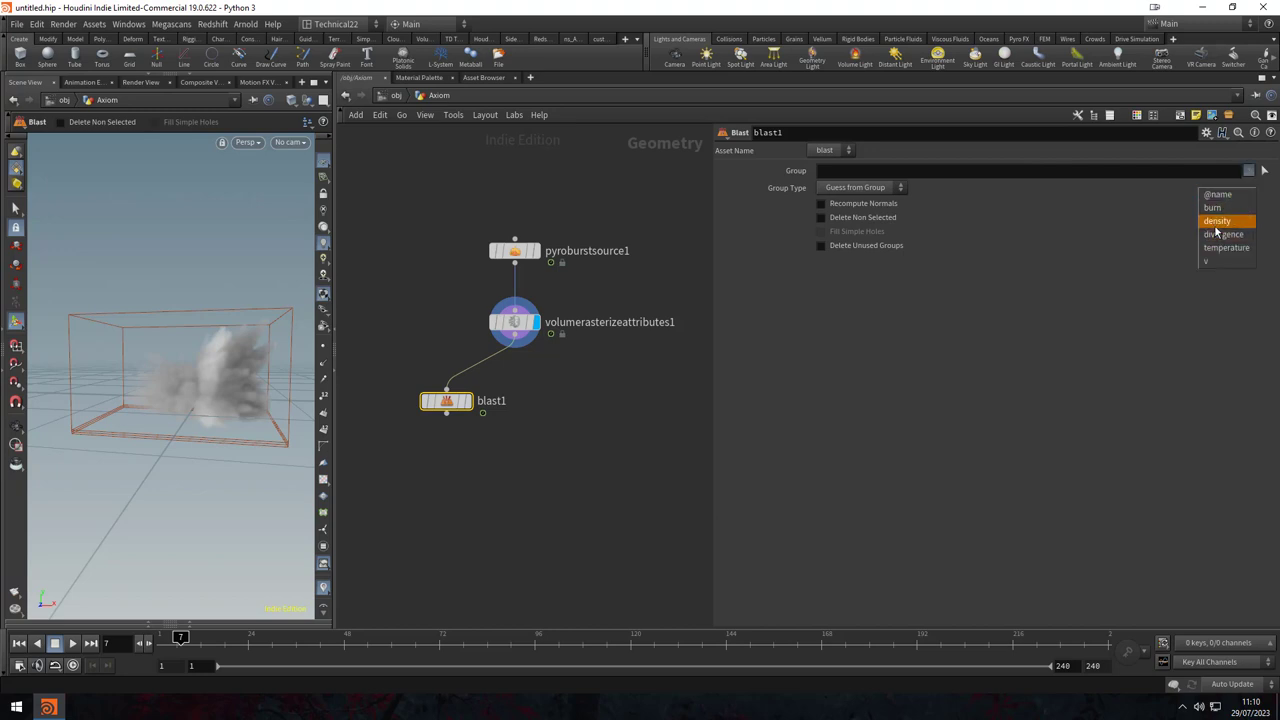
click(1225, 221)
drag(467, 405, 436, 399)
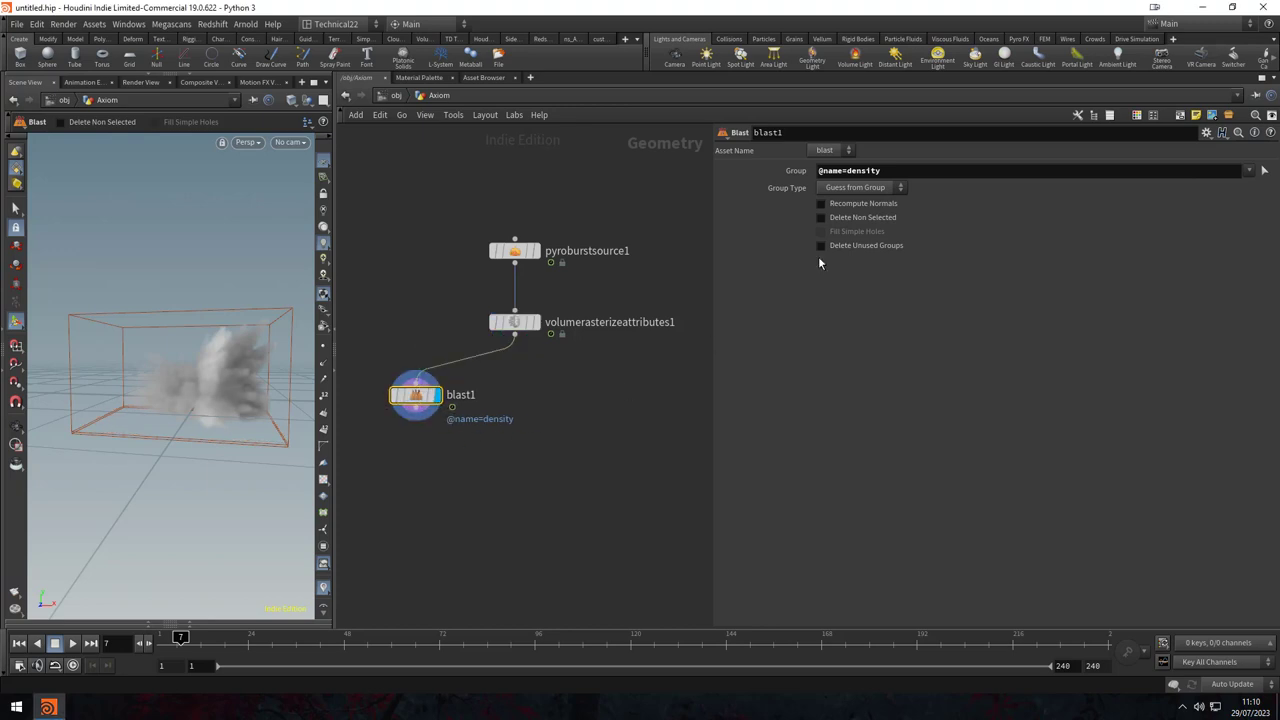
click(860, 218)
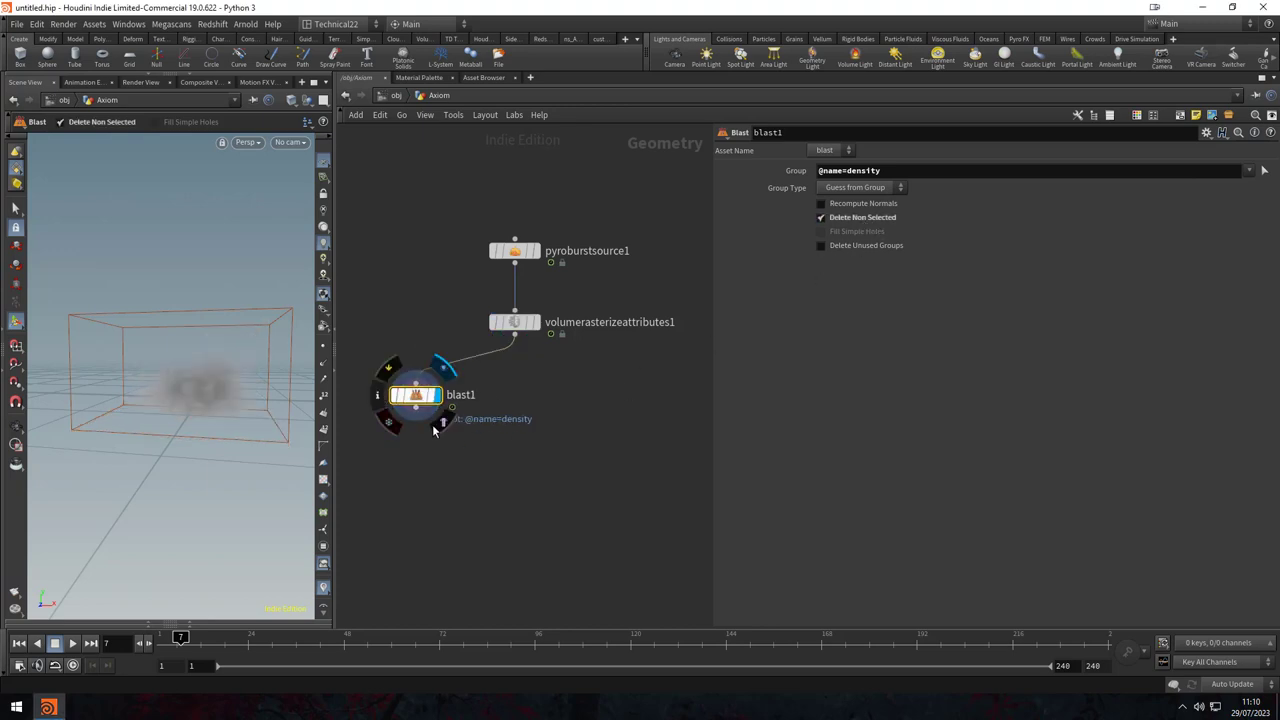
key(d)
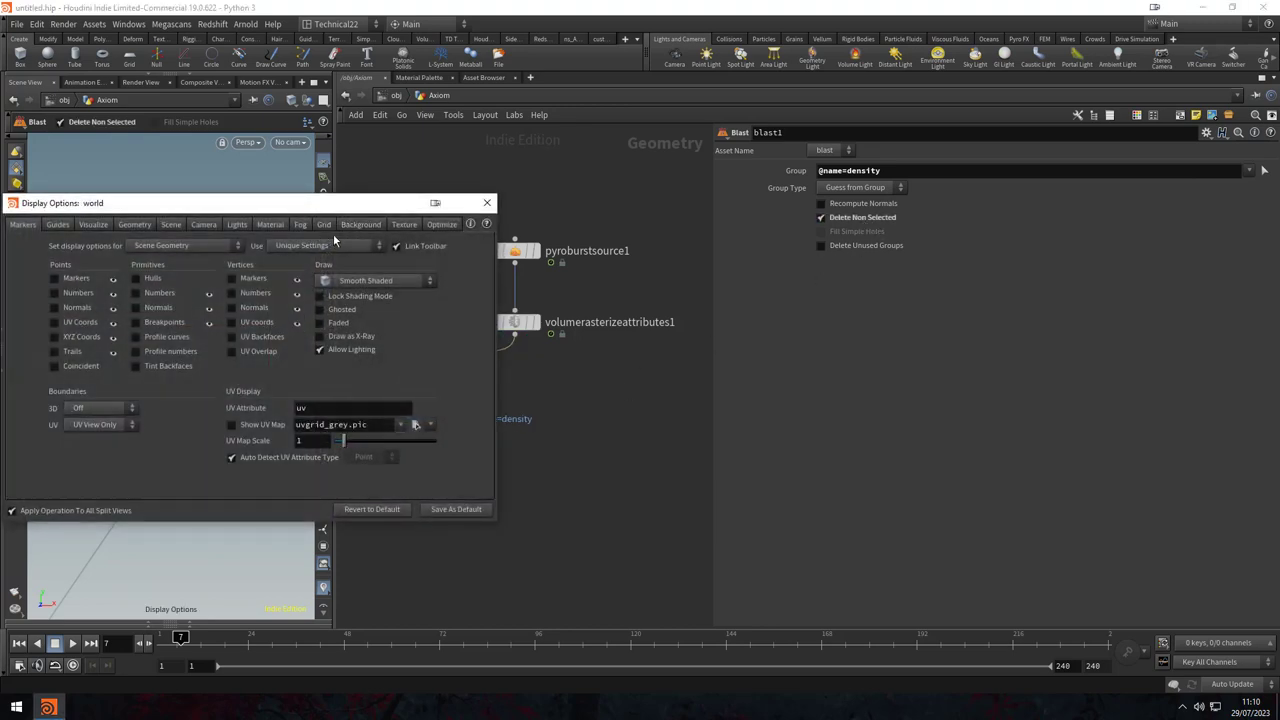
click(487, 203)
key(h)
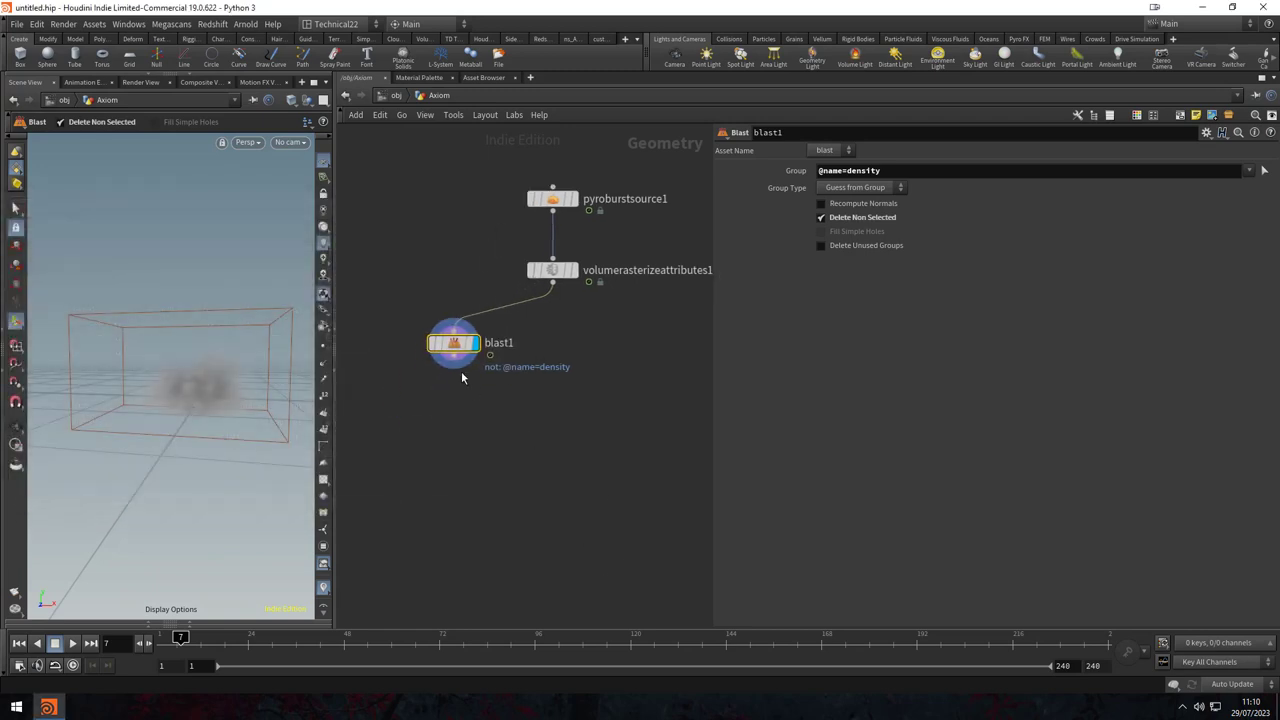
alt+drag(437, 342, 587, 352)
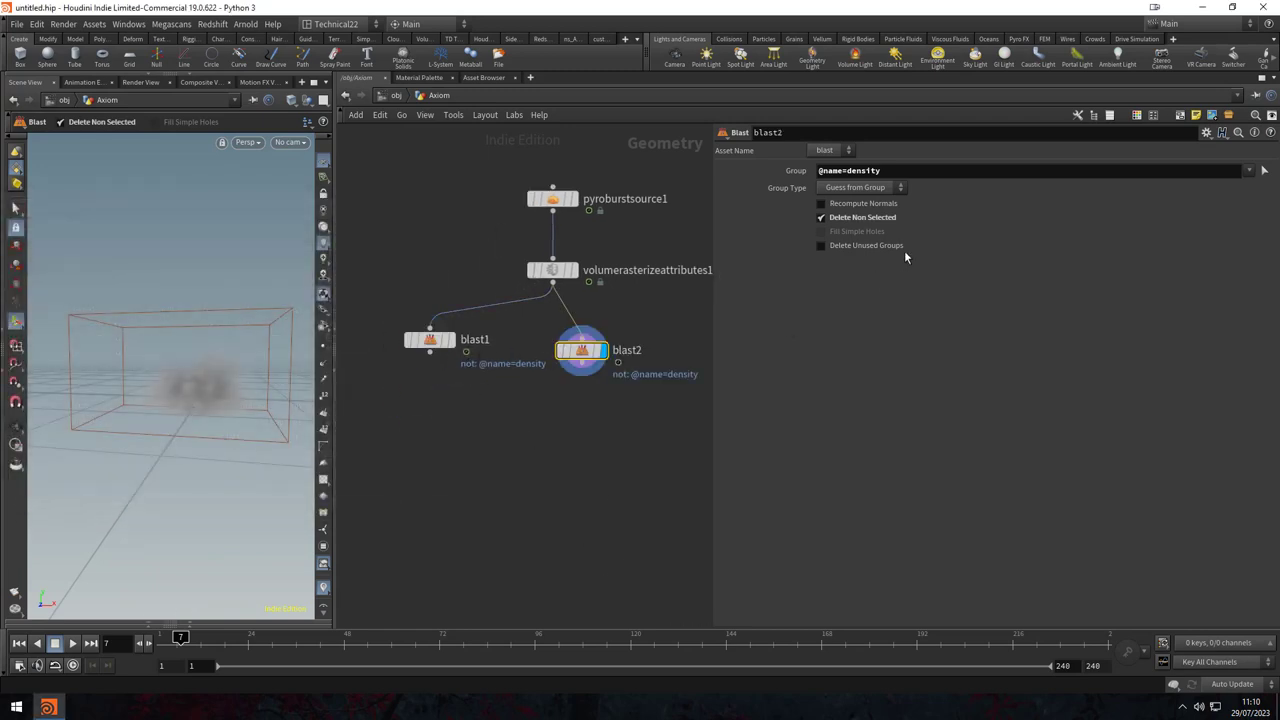
click(885, 172)
key(BackSpace)
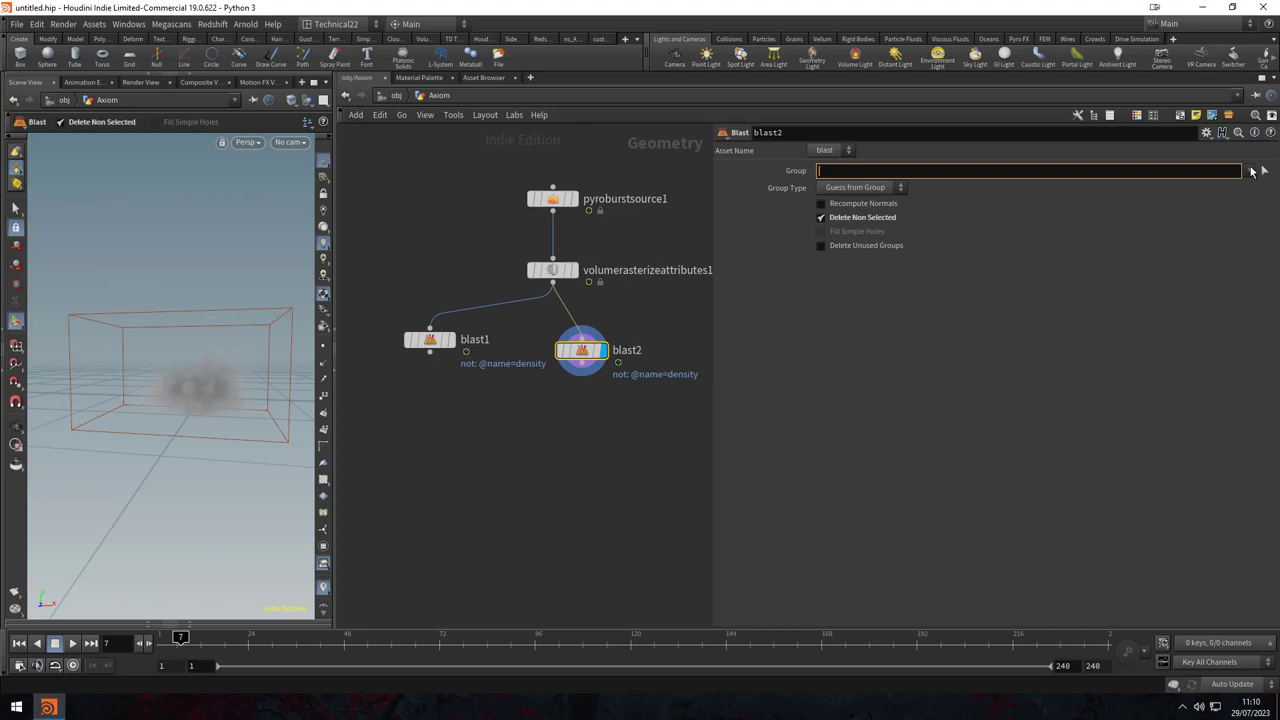
click(1250, 171)
click(1226, 206)
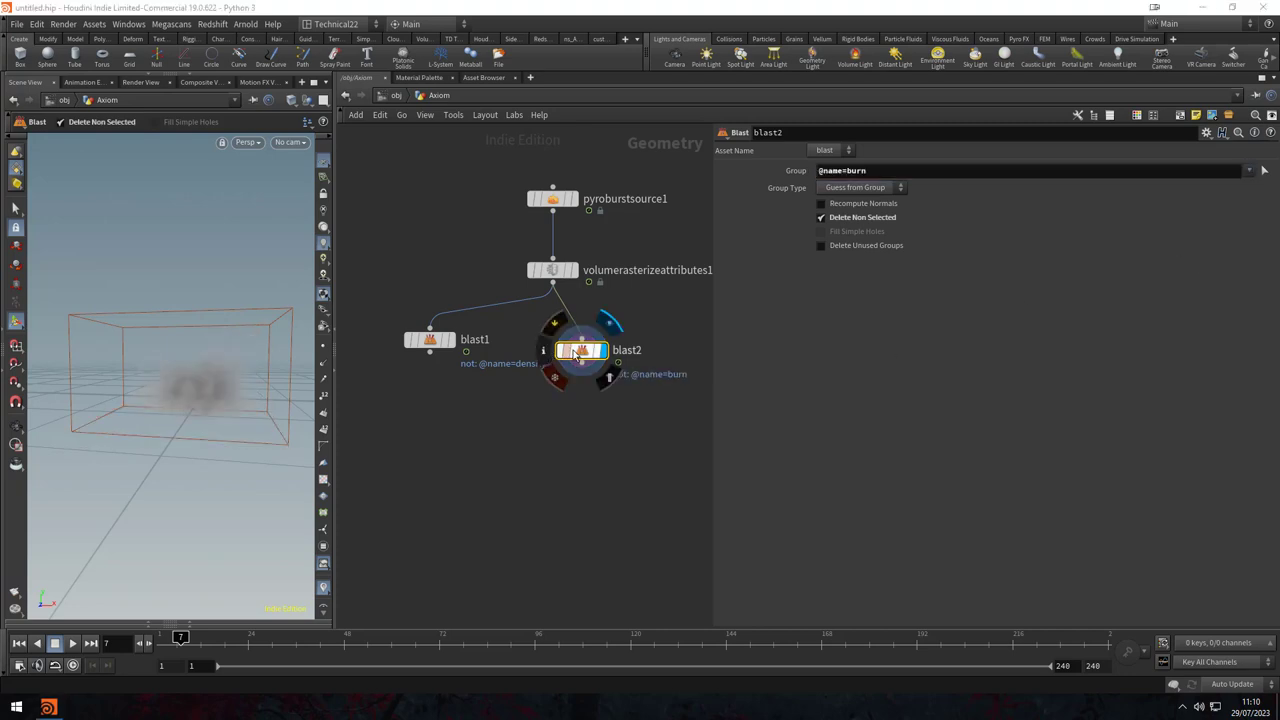
drag(578, 352, 561, 349)
- Add a Name node below blast2 that renames the burn volume to fuel
drag(430, 340, 395, 352)
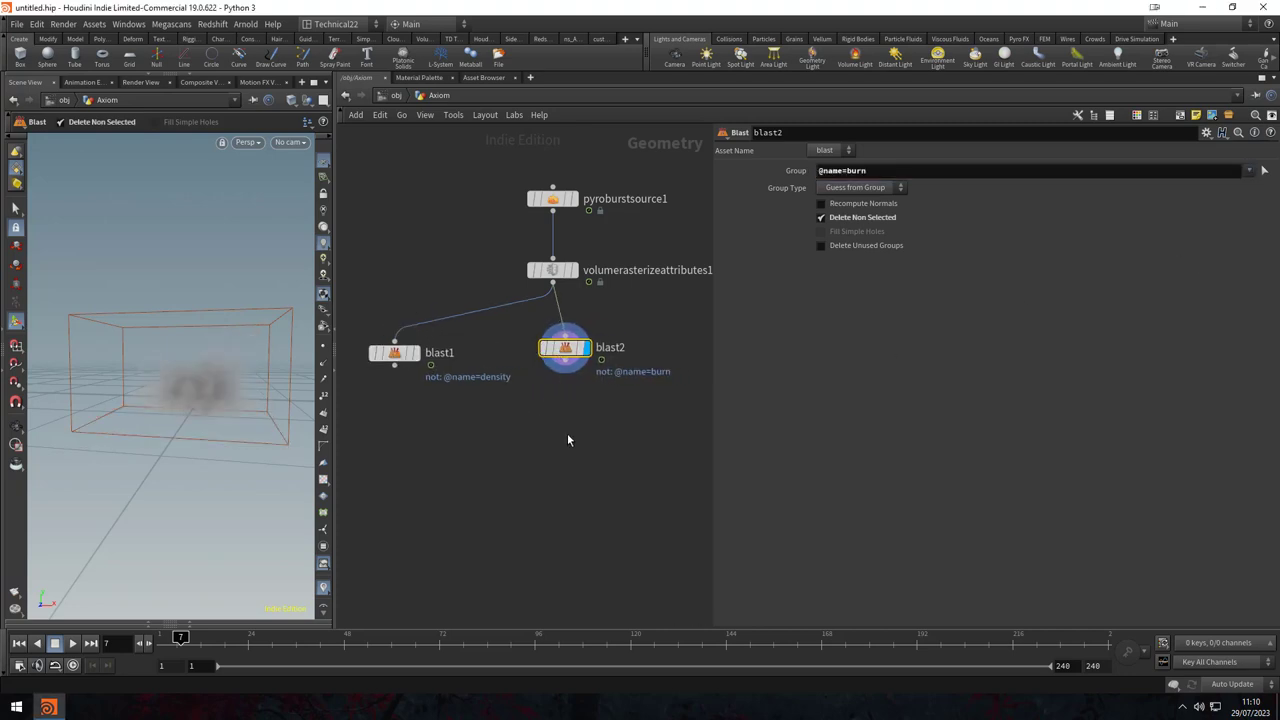
middle_drag(568, 440, 521, 423)
key(Tab)
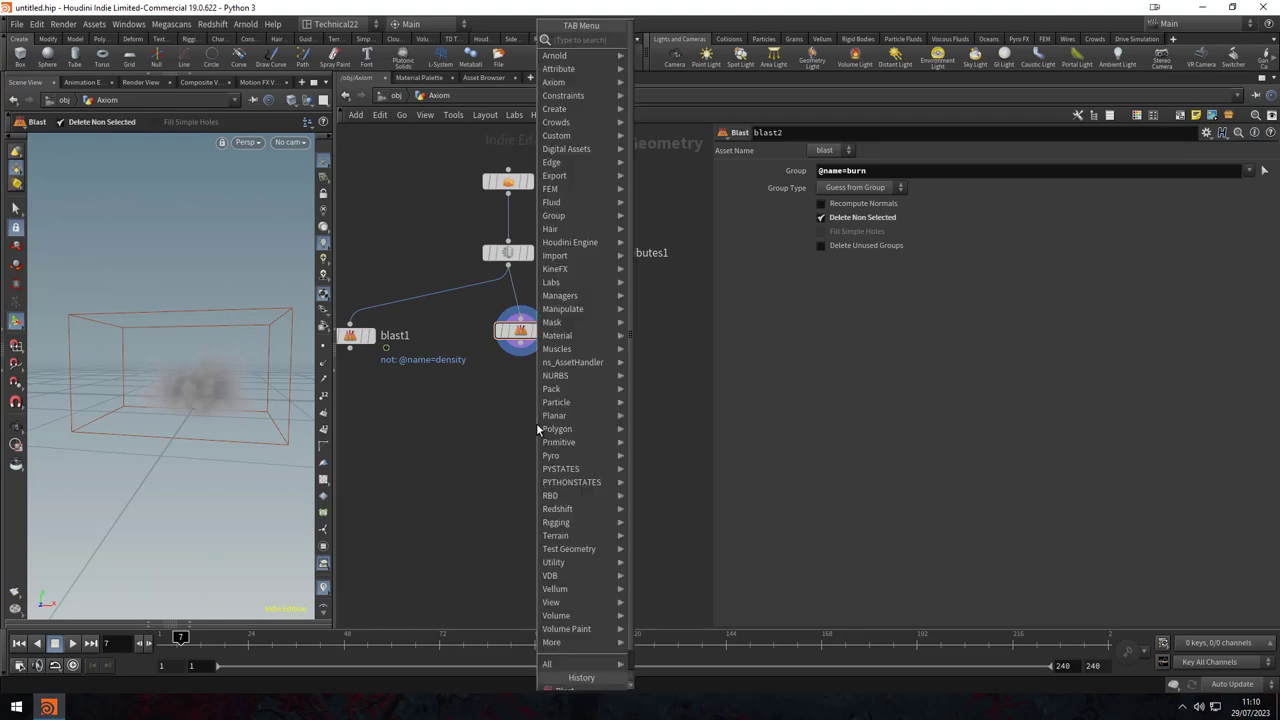
text(na)
key(Return)
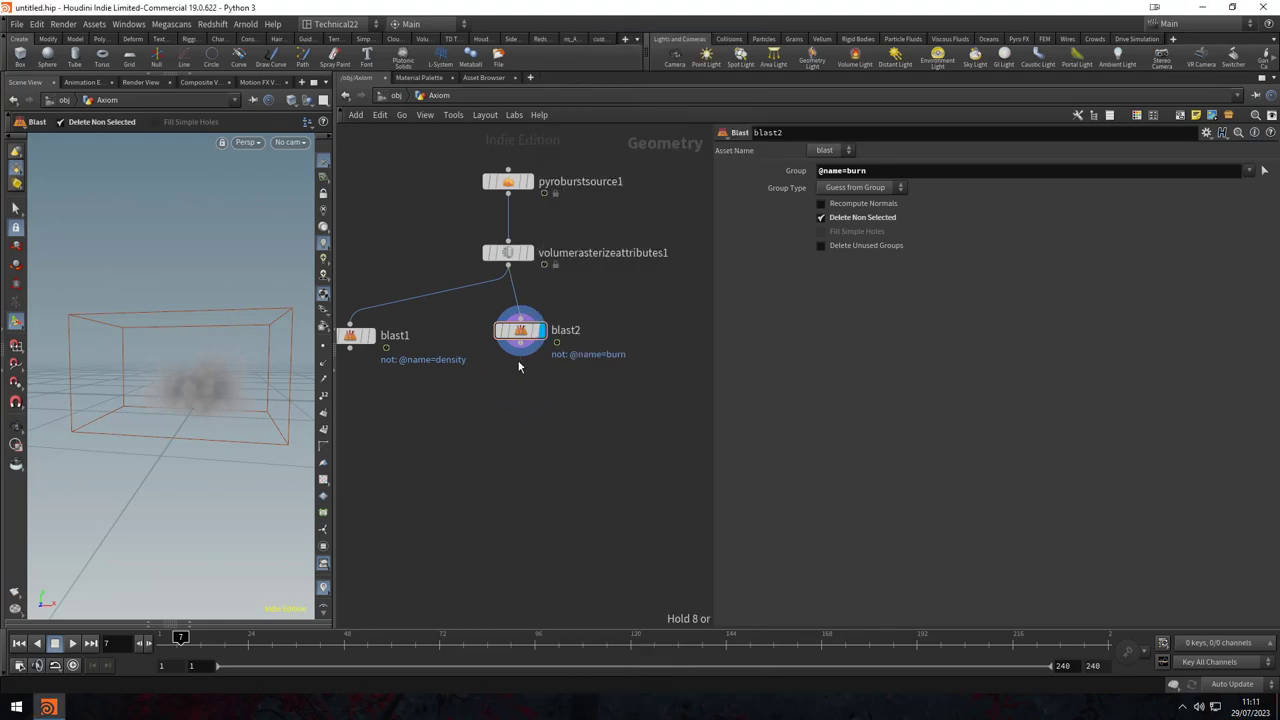
click(541, 402)
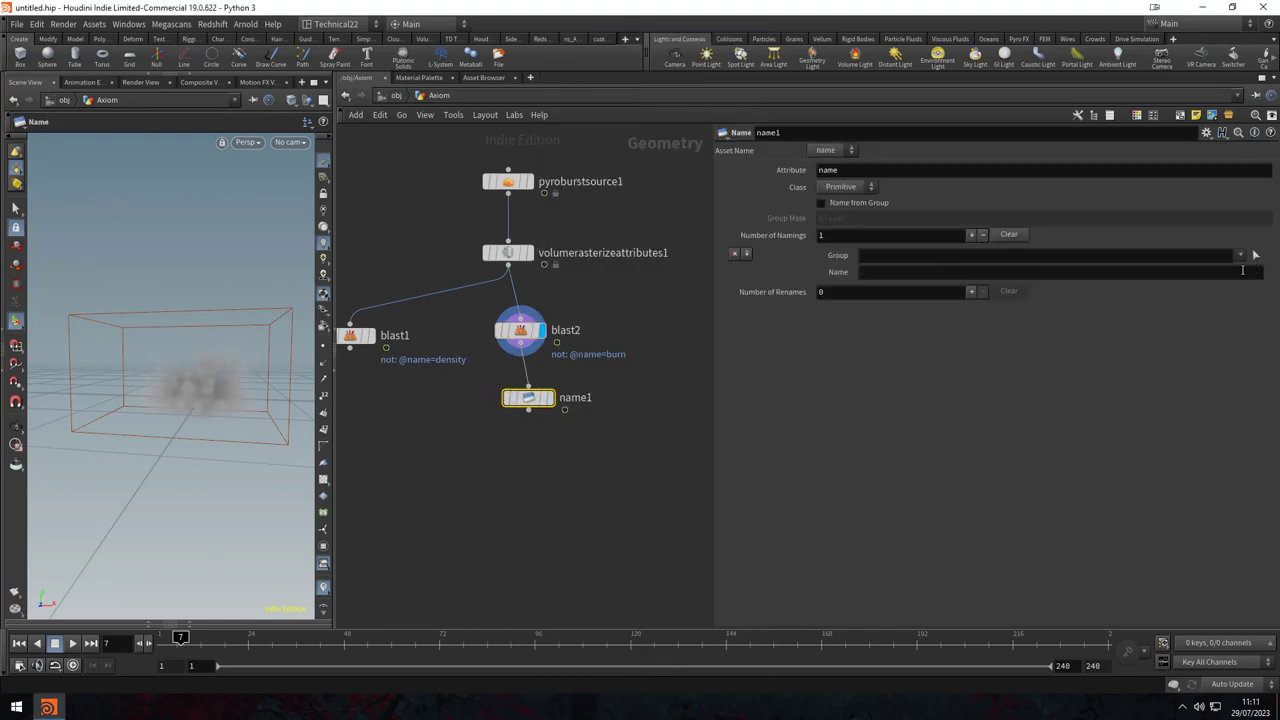
click(1243, 270)
text(fuel)
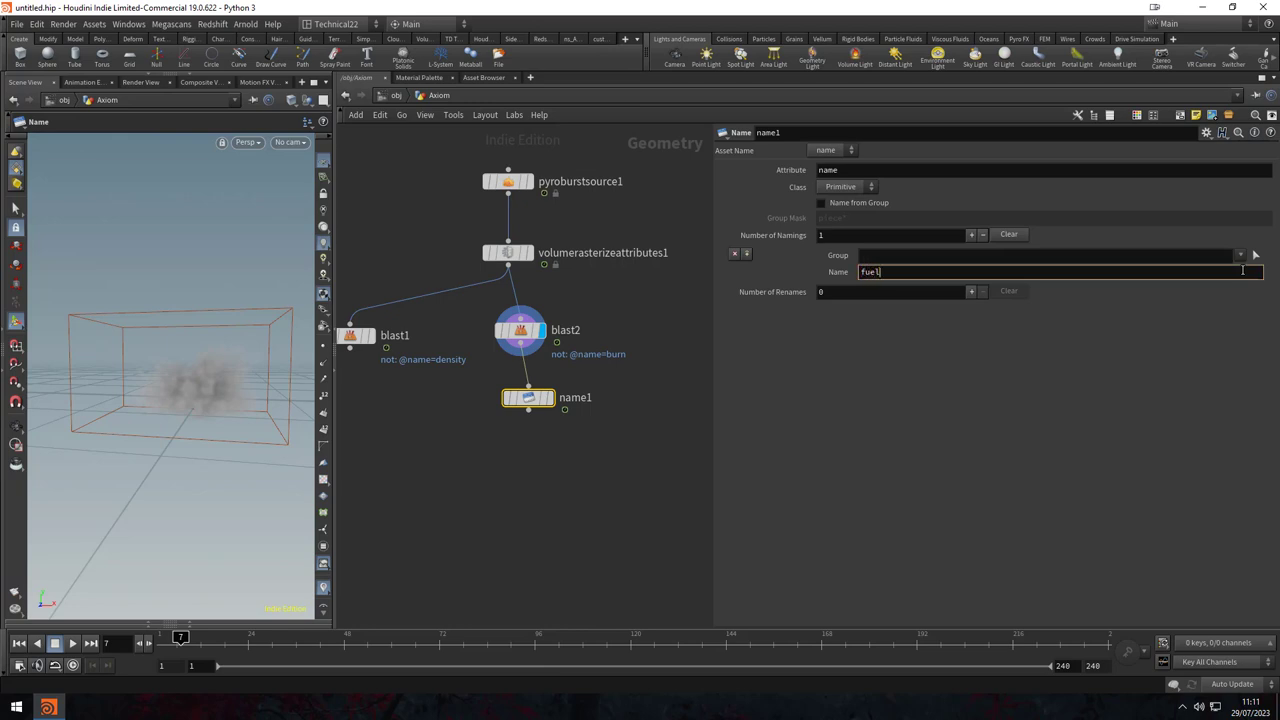
key(Return)
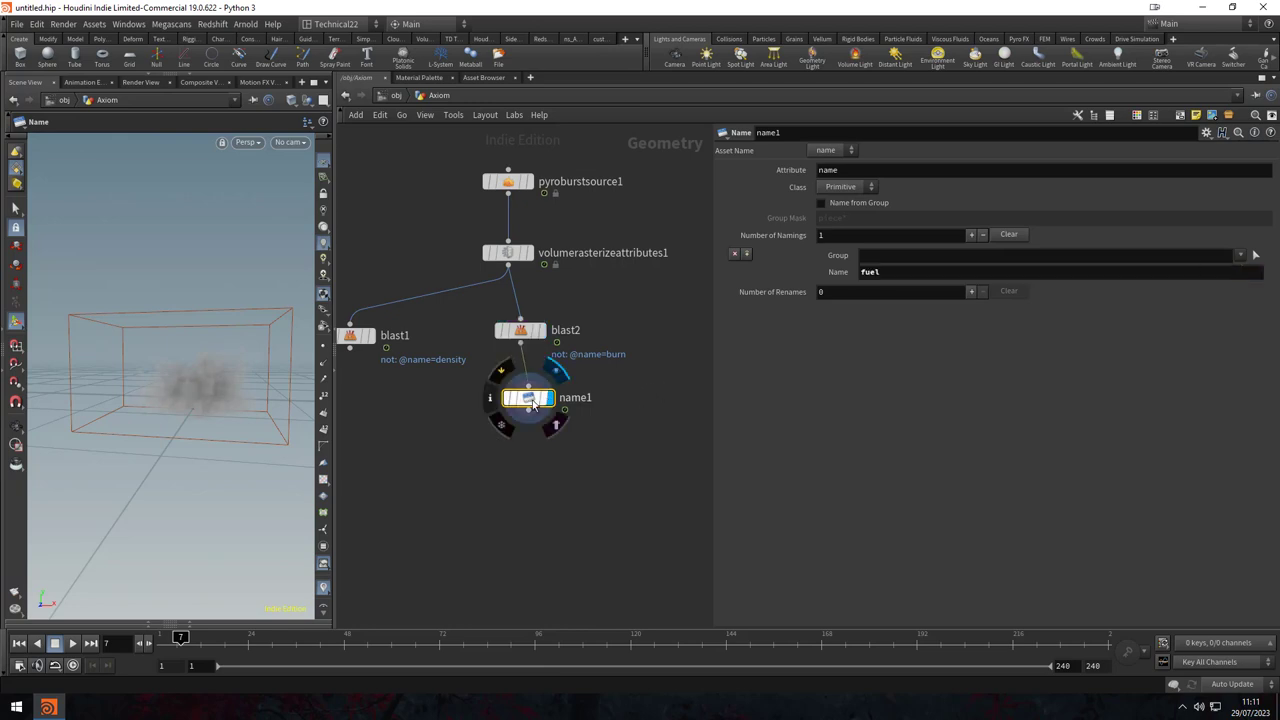
- Check name1's fuel volume, then copy the blast2 and name1 pair sideways
middle_click(520, 399)
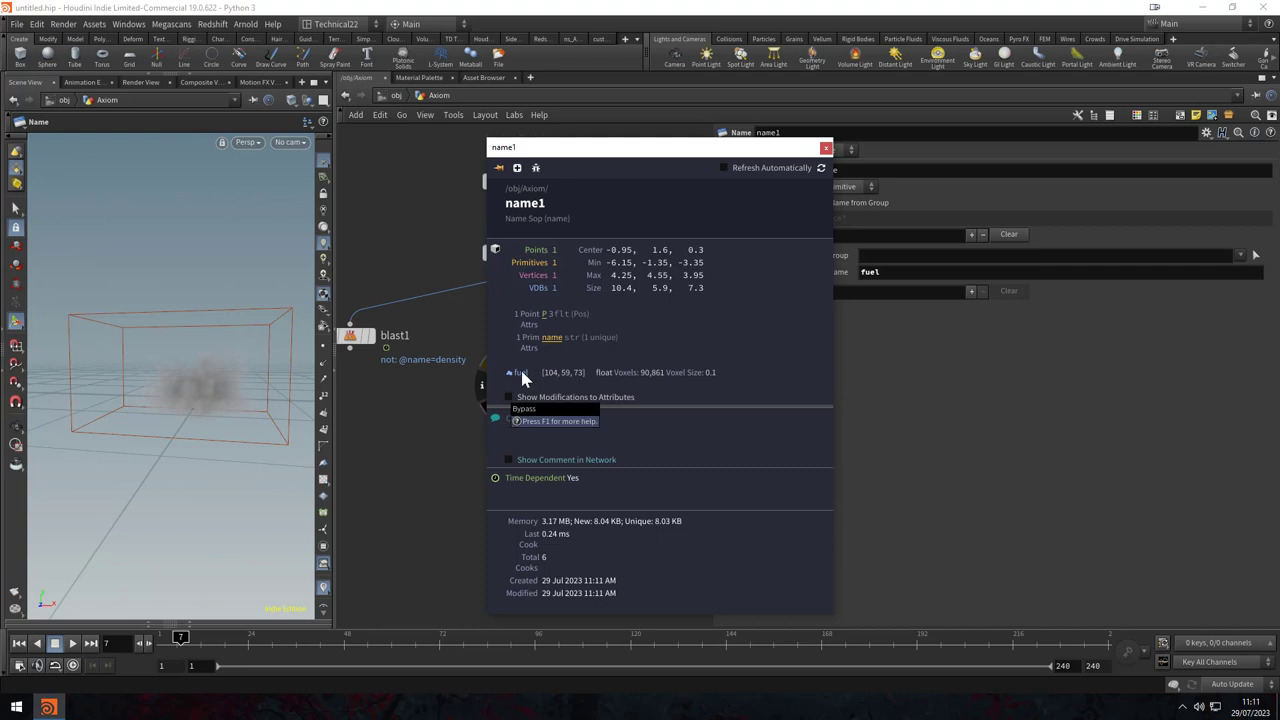
click(825, 150)
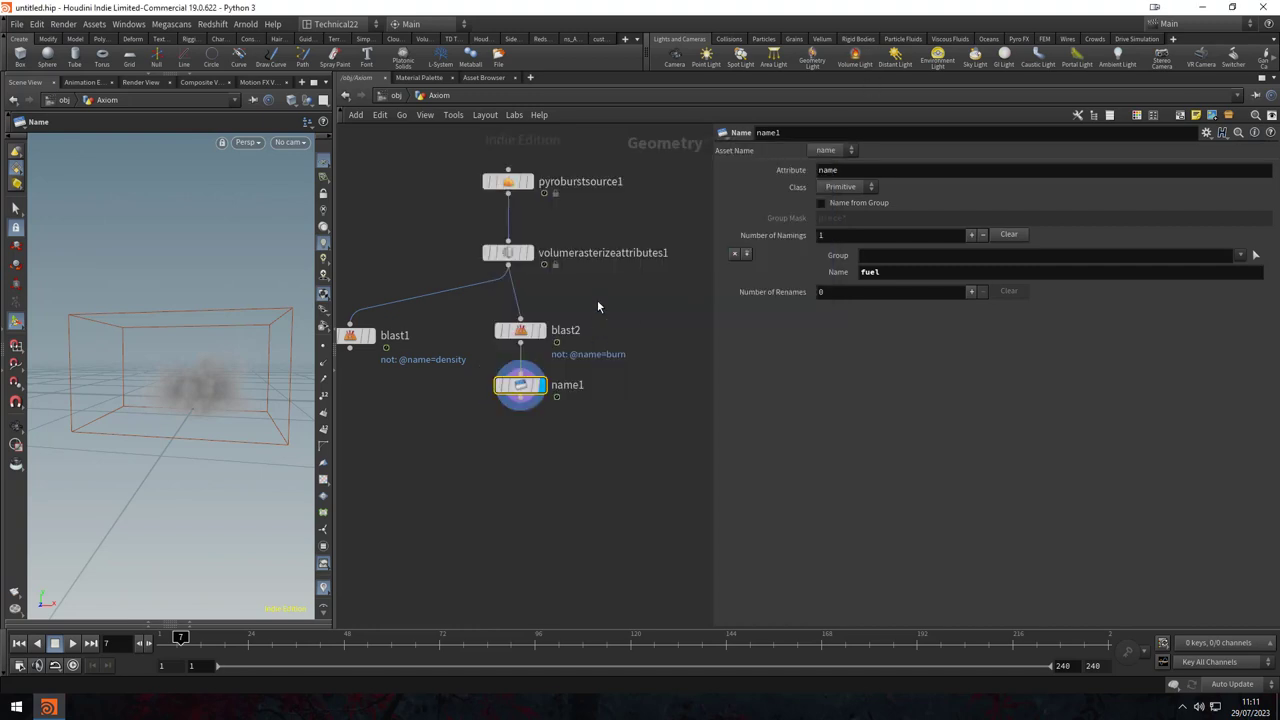
drag(597, 300, 523, 437)
middle_drag(523, 437, 463, 437)
- Place the copied blast3, wire it to the rasterizer, and set its group to divergence
click(581, 333)
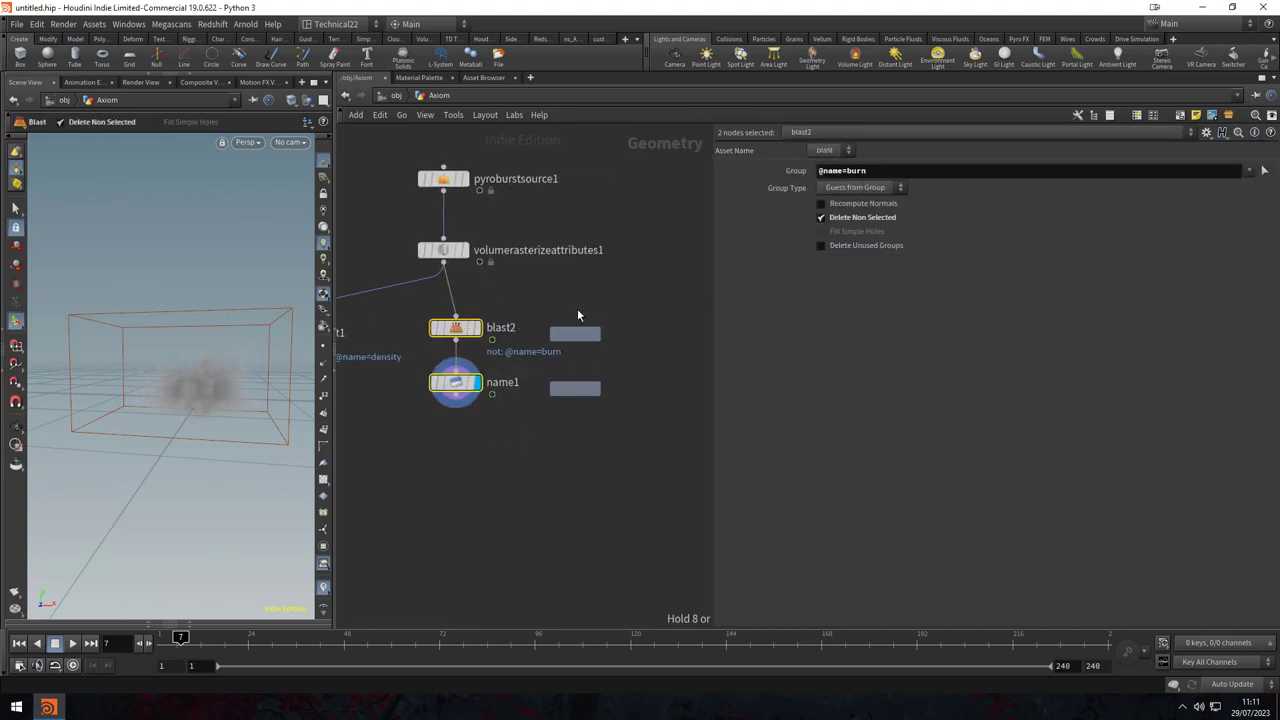
drag(443, 263, 574, 323)
click(588, 340)
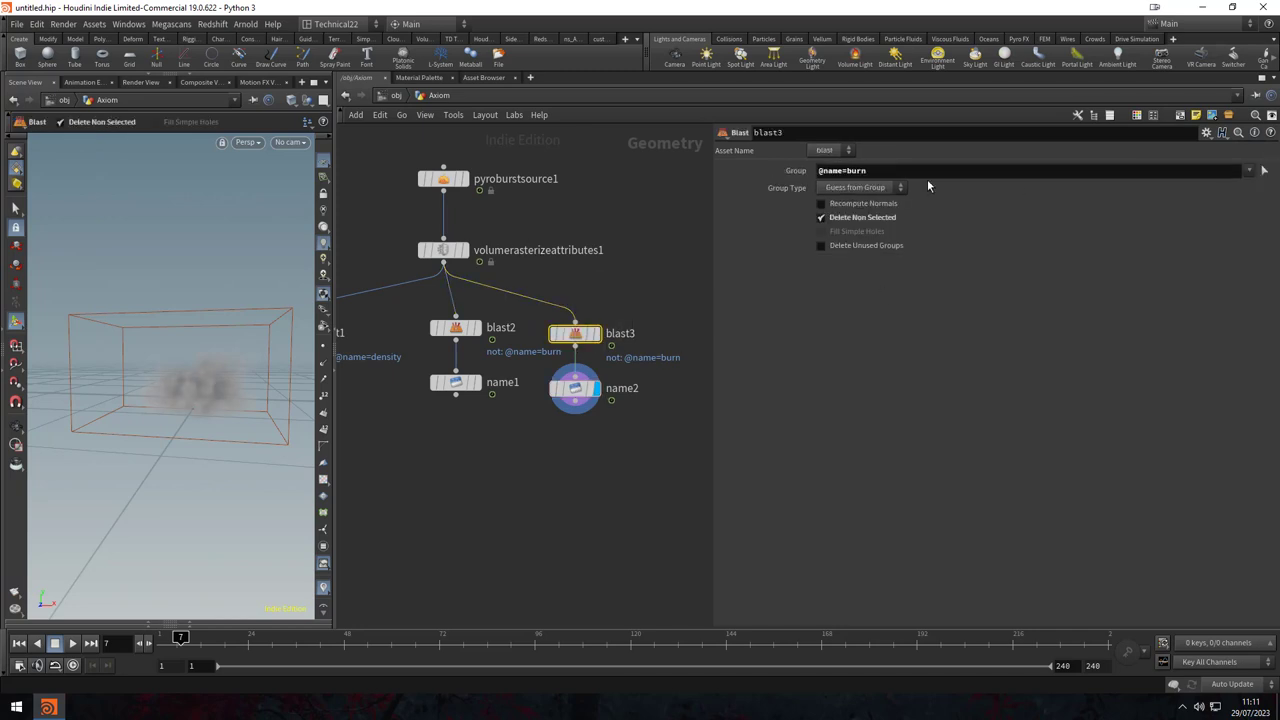
click(818, 171)
key(BackSpace)
click(1248, 170)
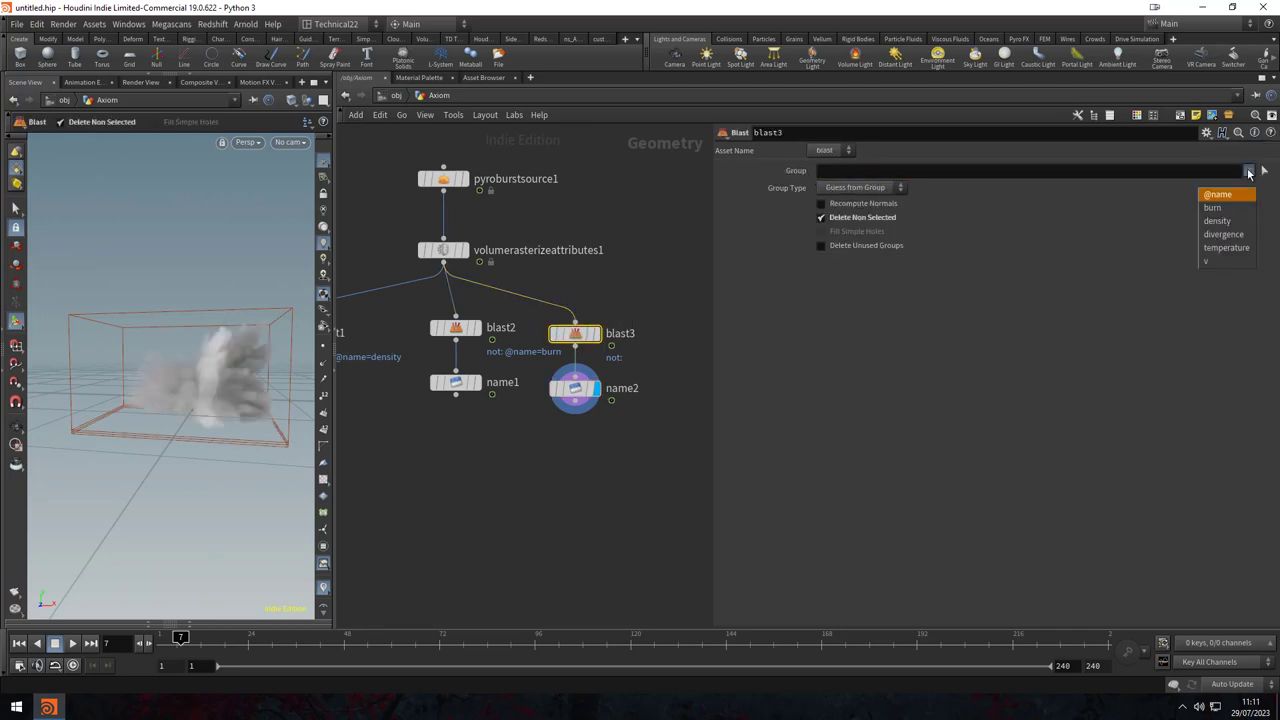
click(1225, 236)
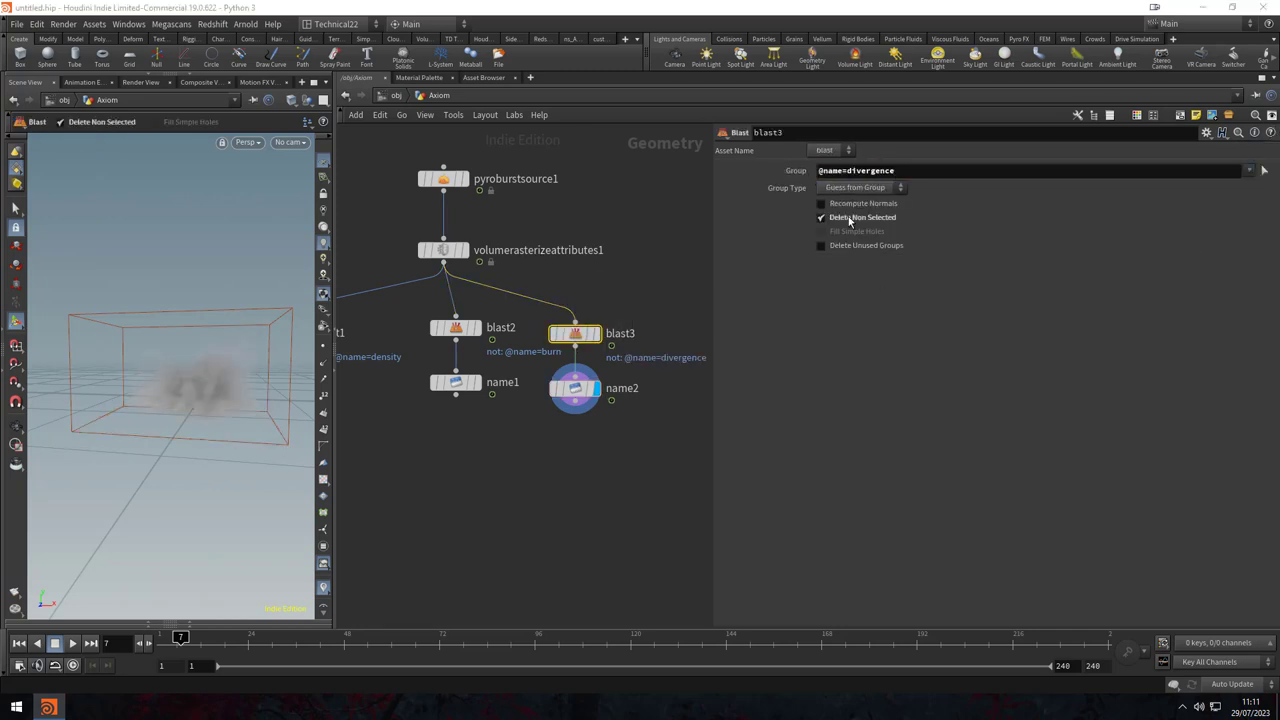
- Rename name2's volume to pressure and check the result
drag(640, 372, 523, 418)
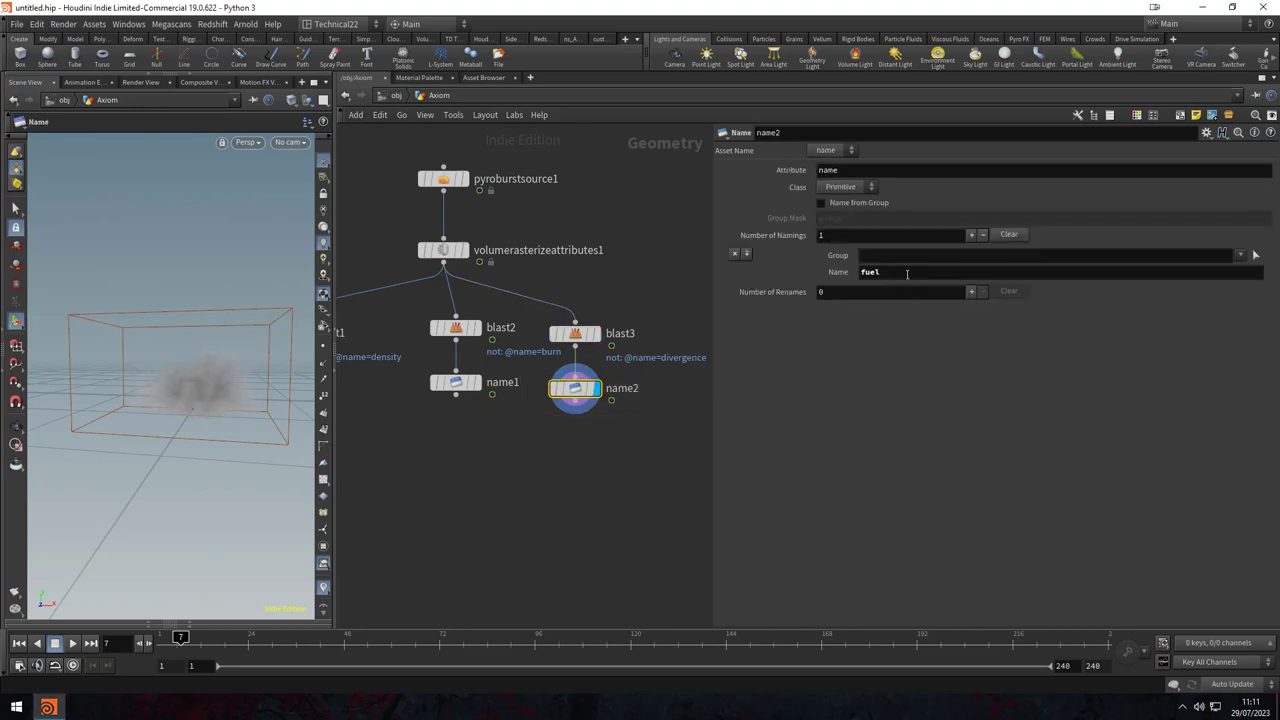
double_click(907, 273)
text(pre)
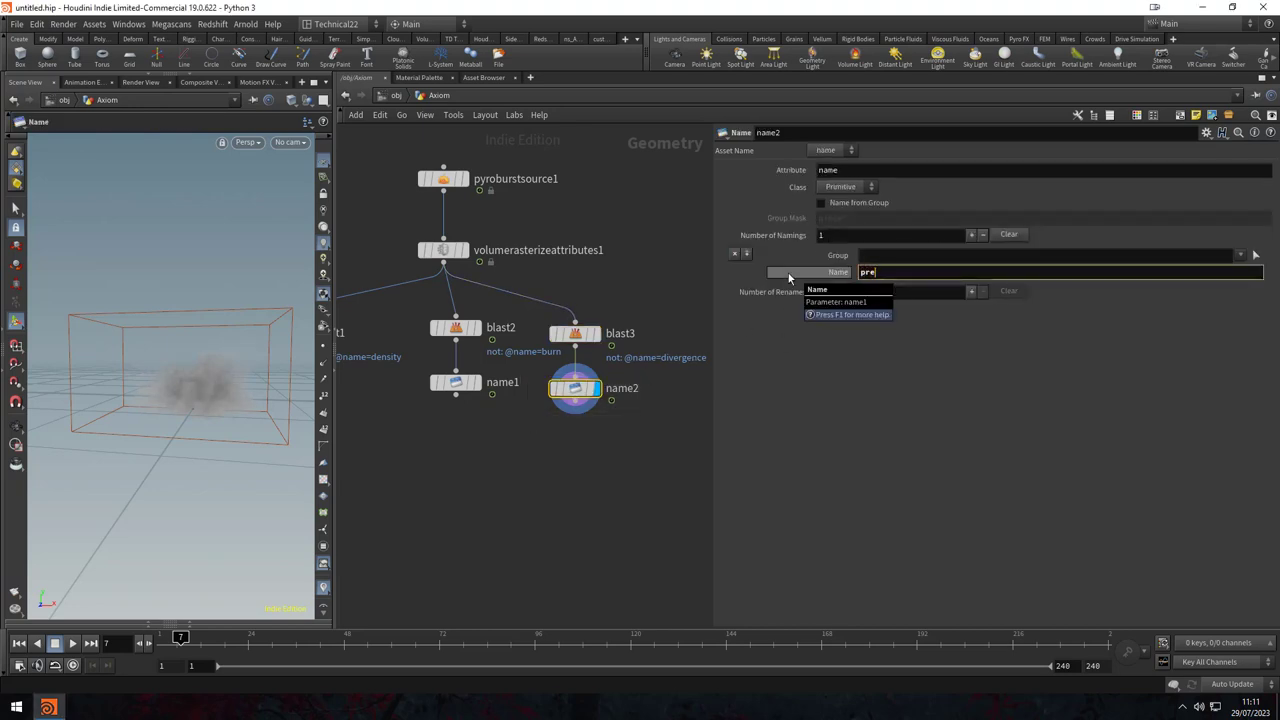
text(ssure)
key(Return)
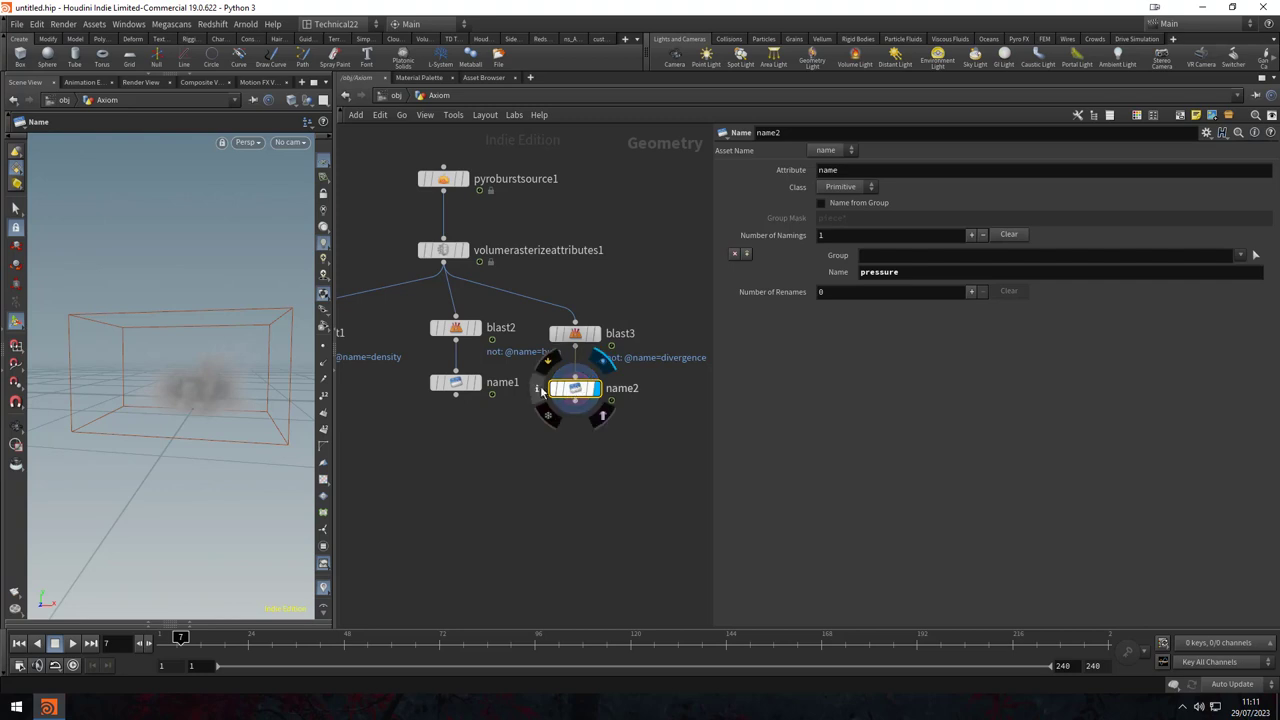
click(541, 390)
click(891, 141)
scroll(668, 330, down, 3)
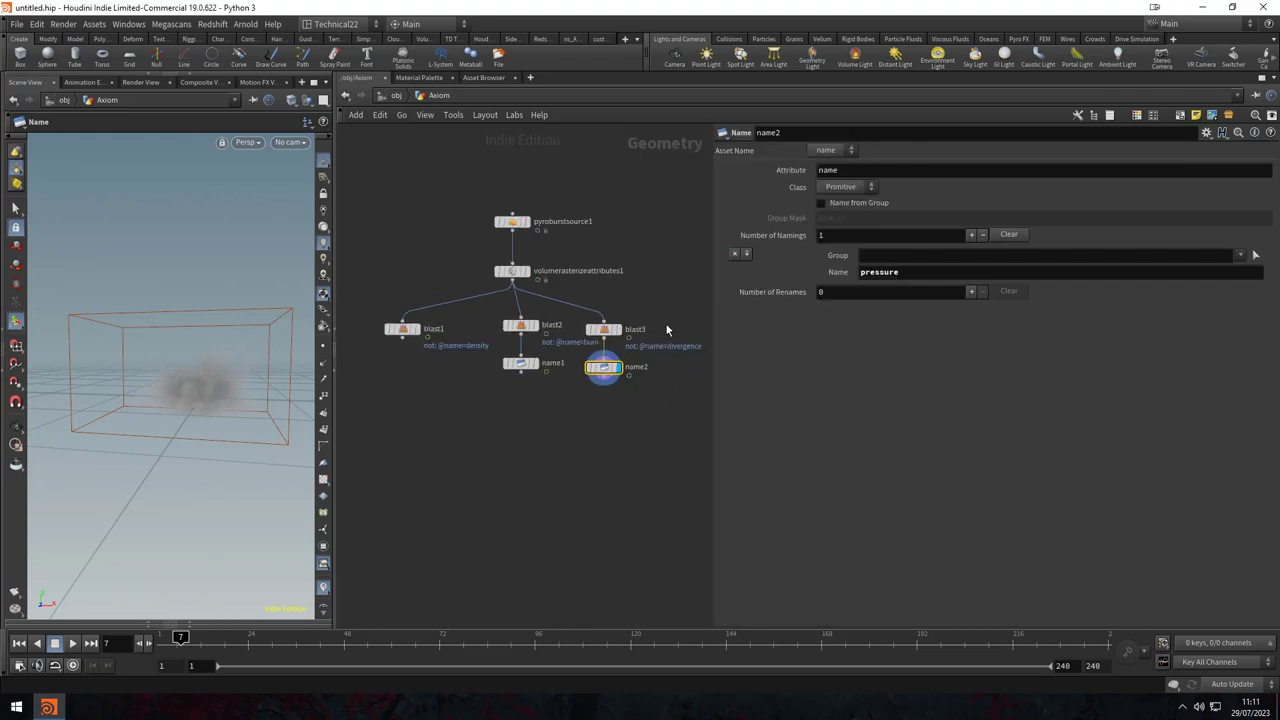
shift+click(603, 328)
alt+drag(603, 370, 694, 408)
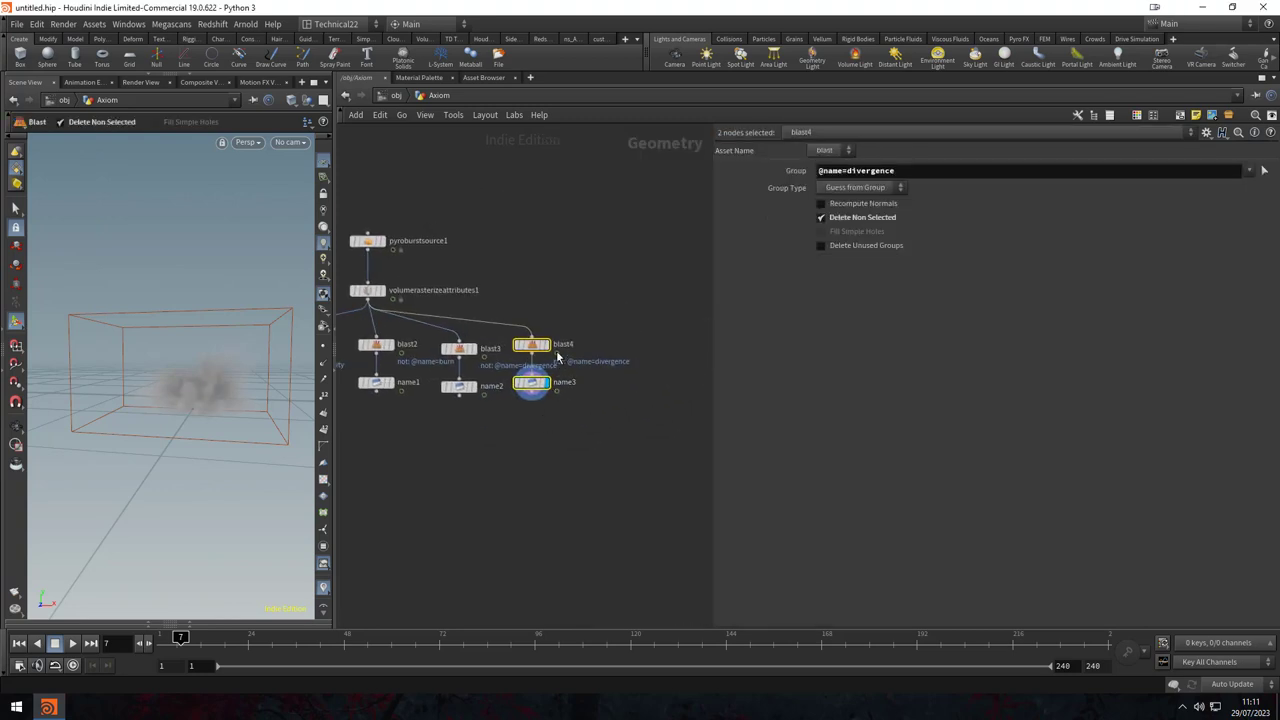
drag(557, 357, 566, 361)
drag(606, 294, 543, 343)
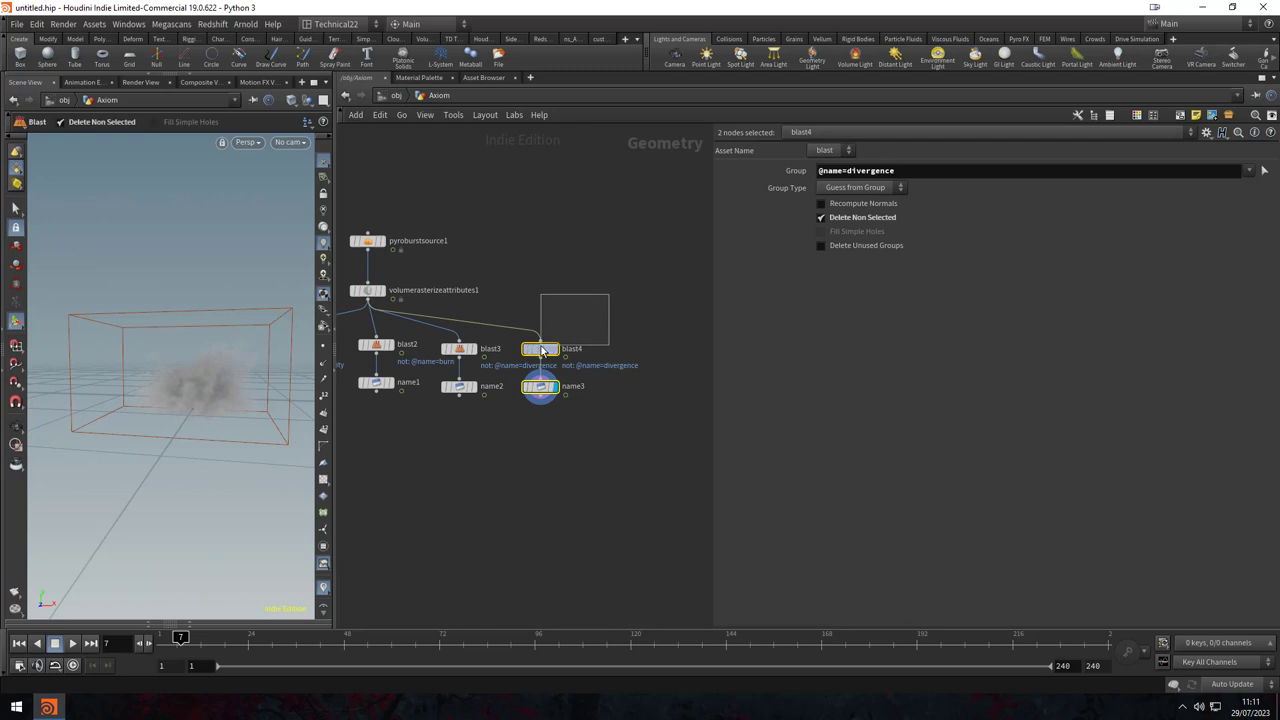
triple_click(1037, 174)
key(BackSpace)
click(1248, 172)
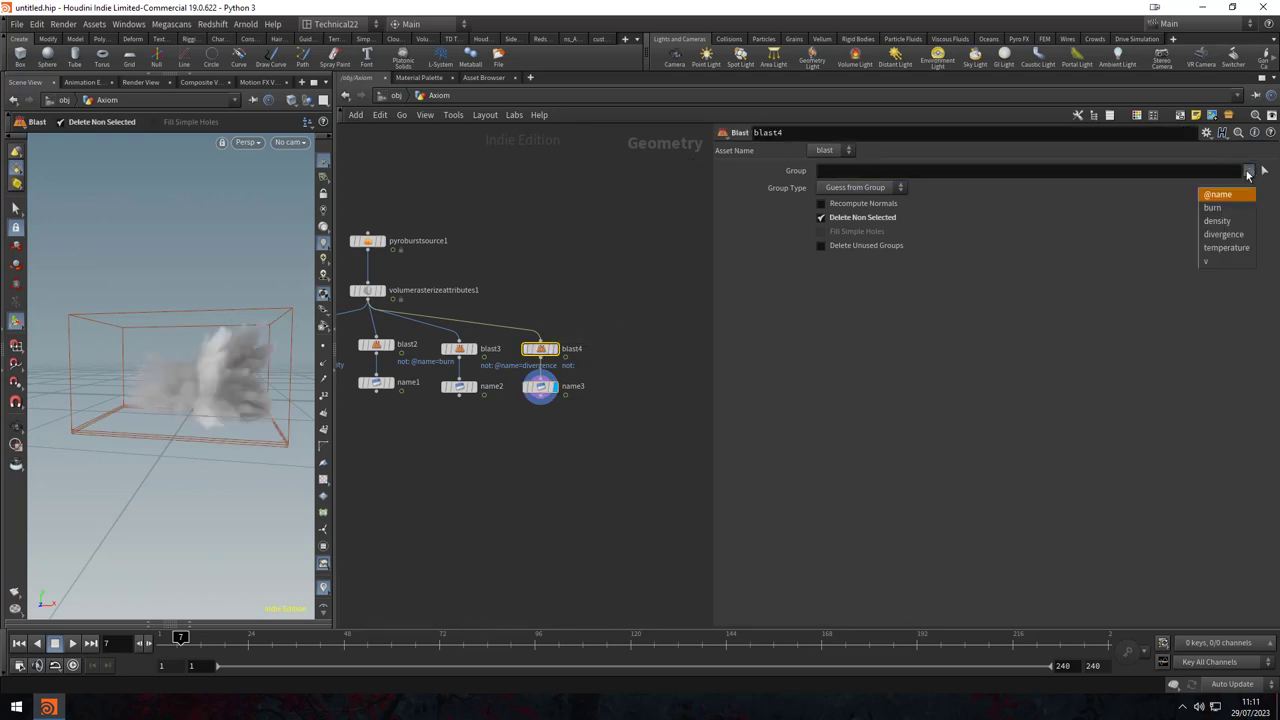
click(1225, 247)
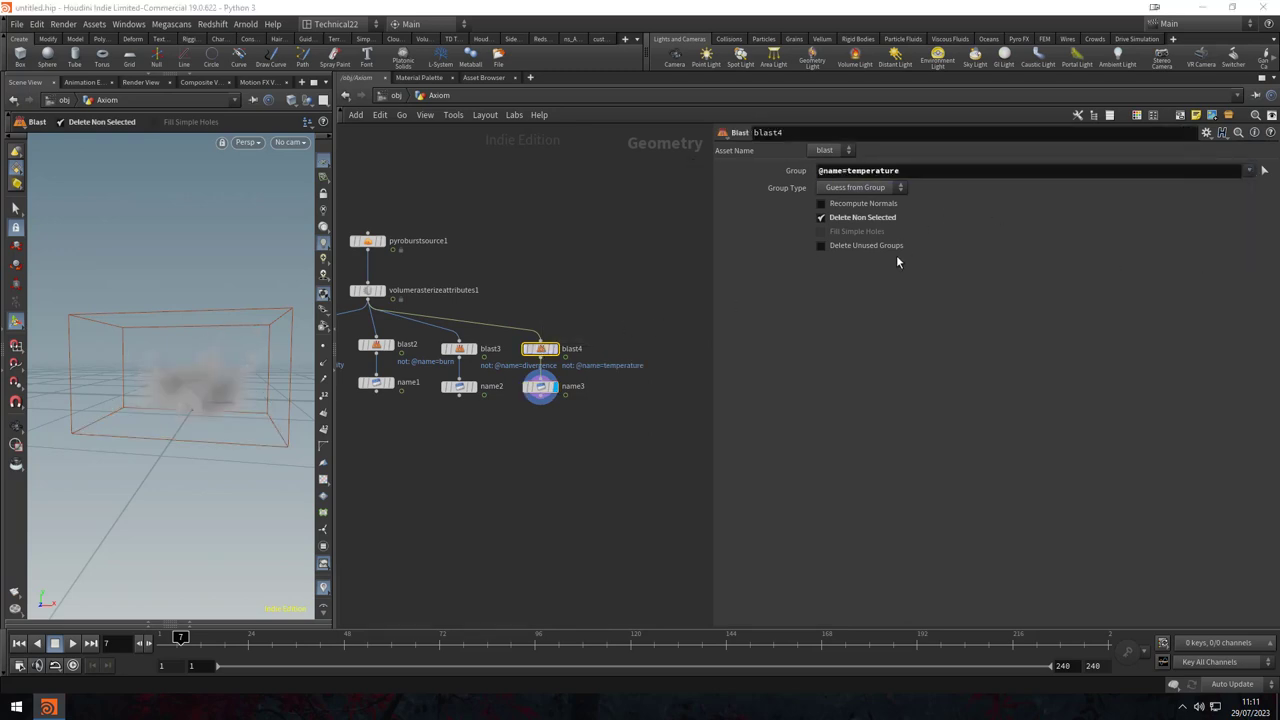
double_click(578, 388)
click(540, 387)
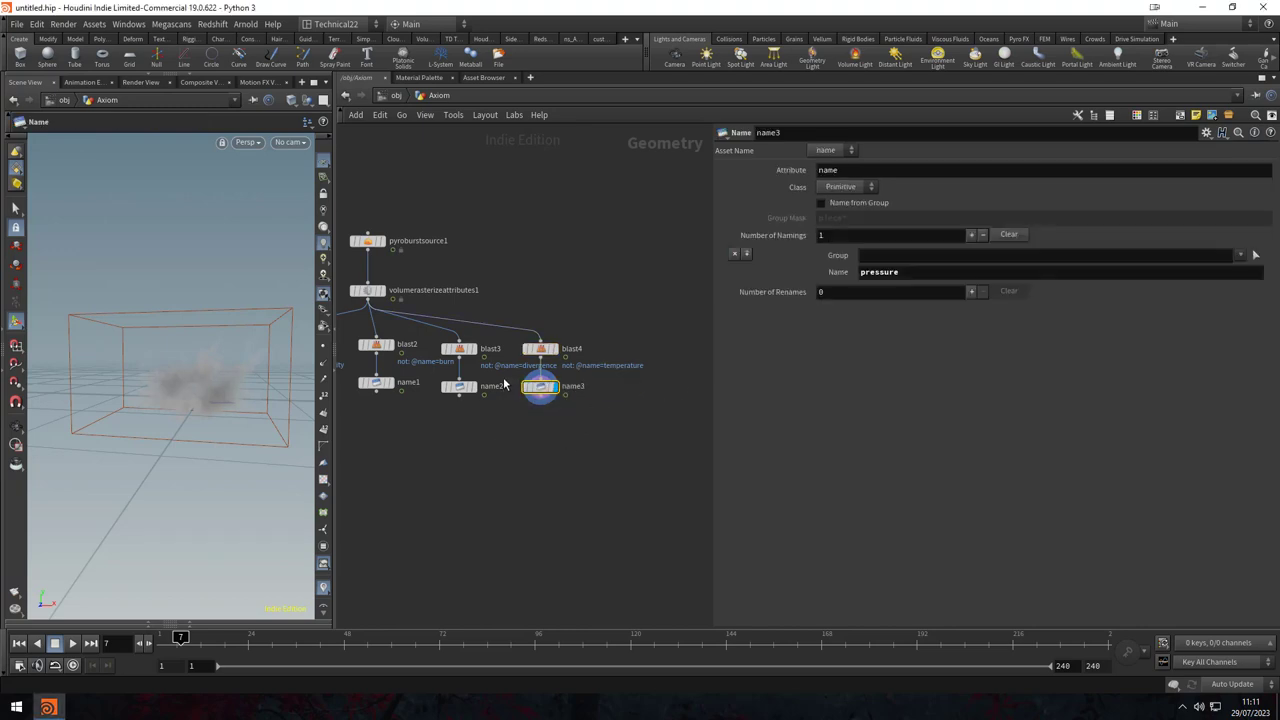
key(Up)
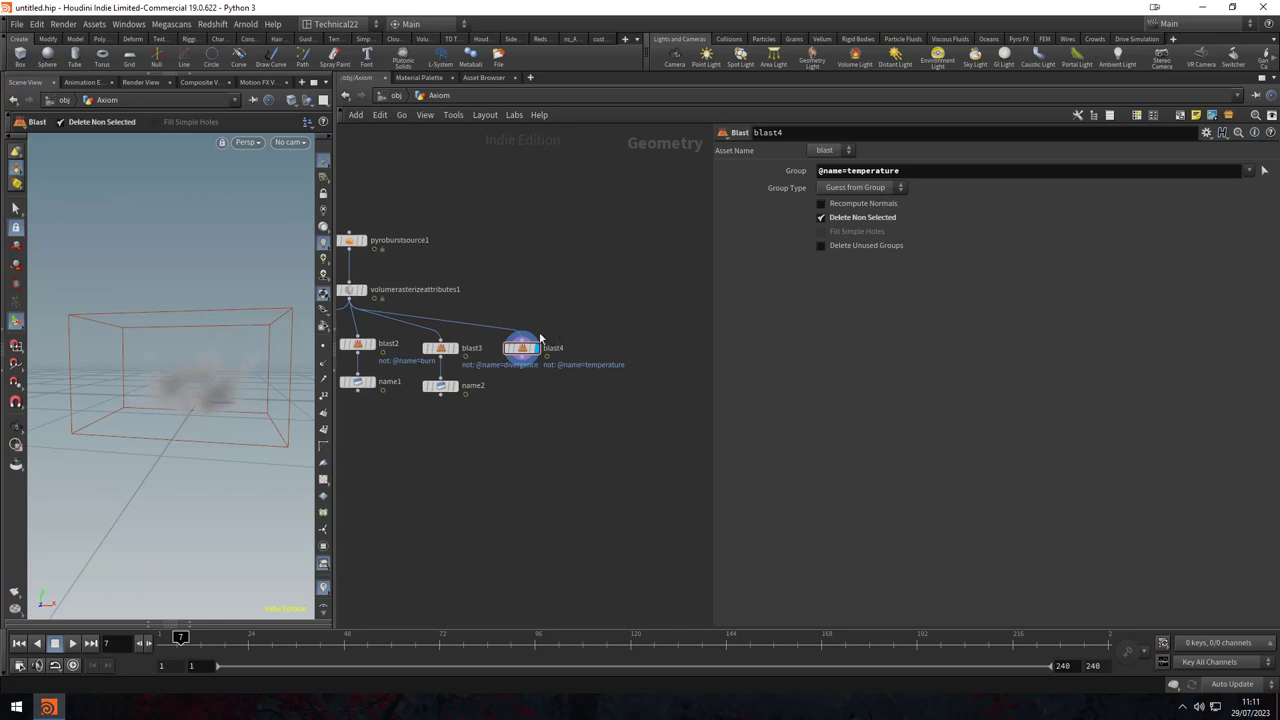
alt+drag(520, 348, 605, 348)
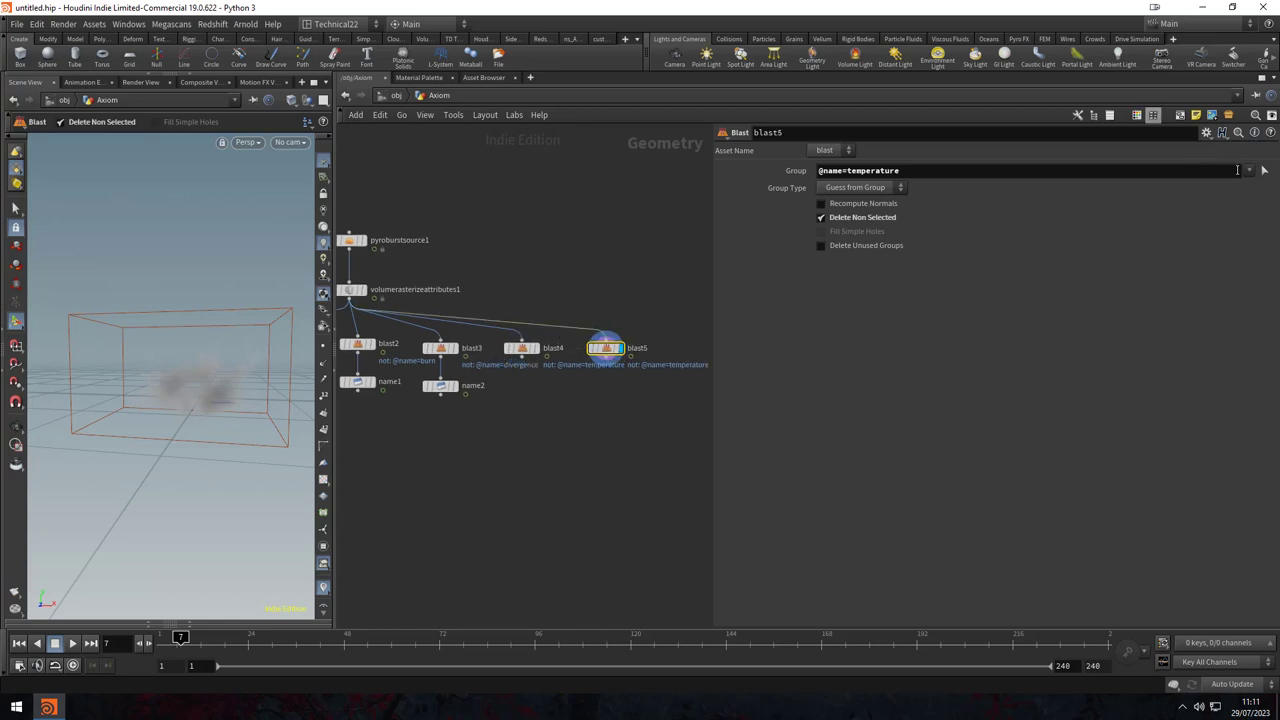
click(1249, 171)
click(1222, 258)
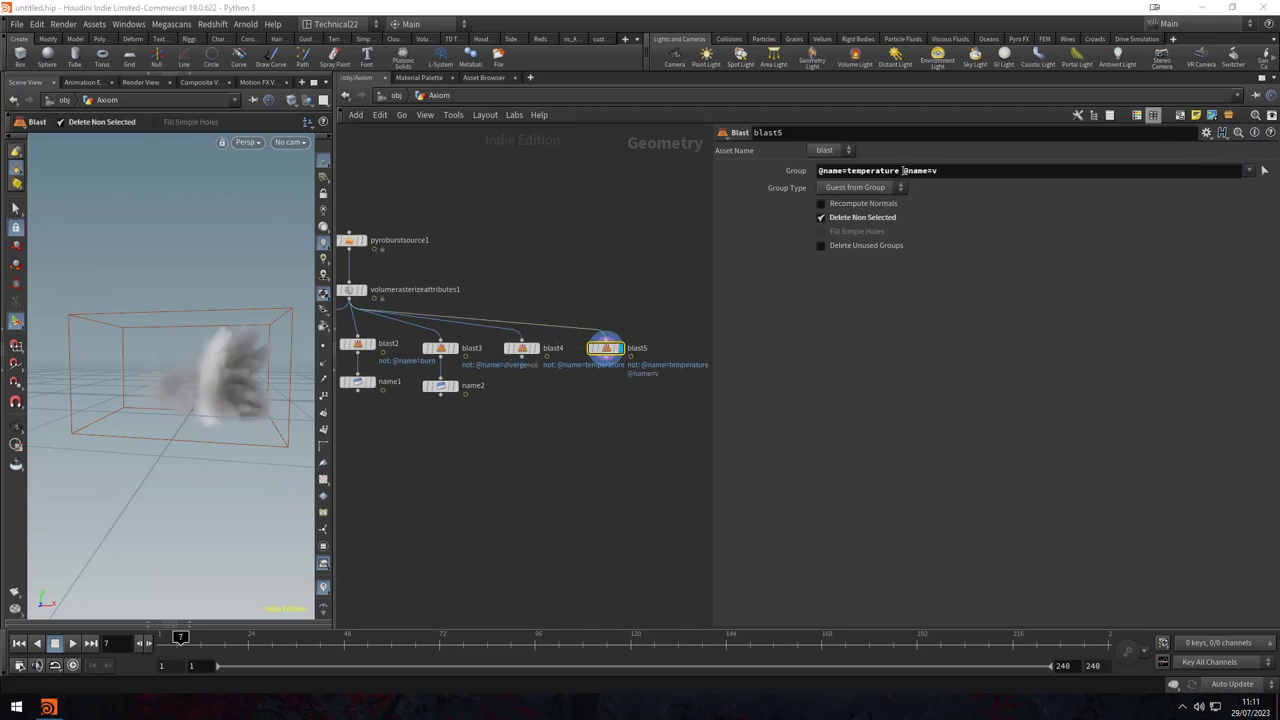
drag(818, 171, 904, 171)
key(BackSpace)
key(Return)
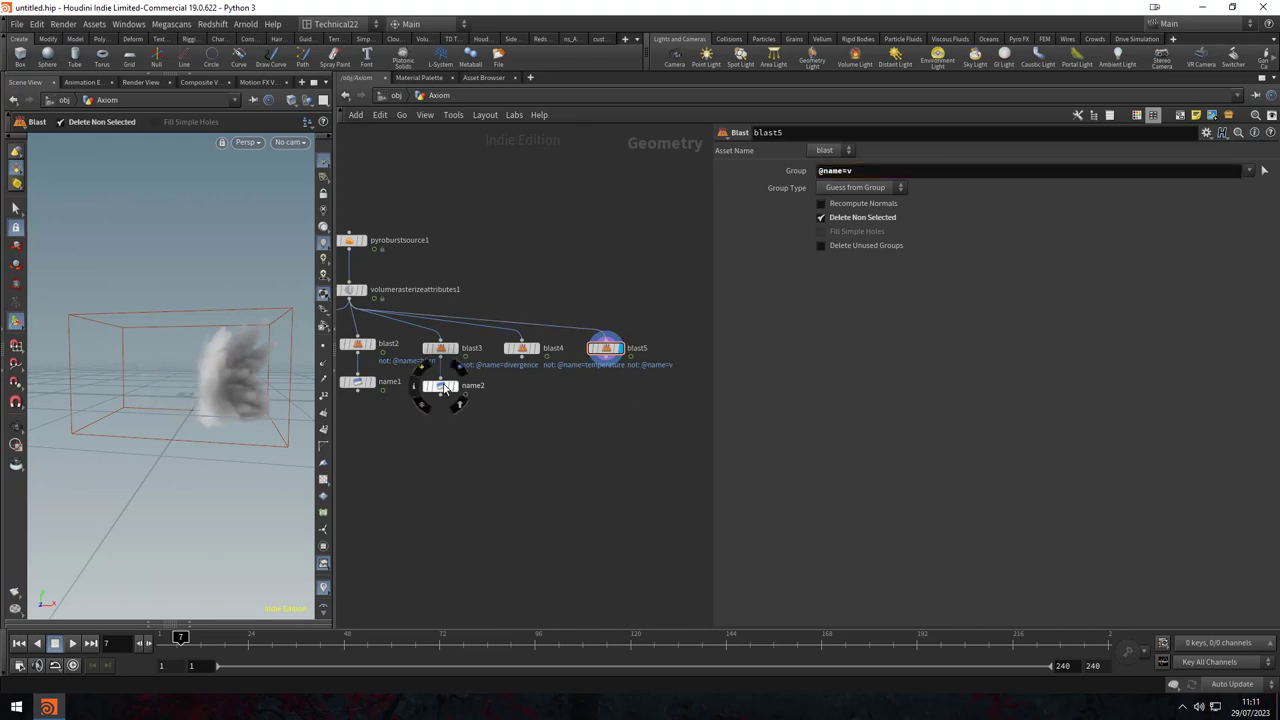
- Add a Name node under blast5 renaming v to vel, then select the branch outputs
alt+drag(440, 385, 615, 385)
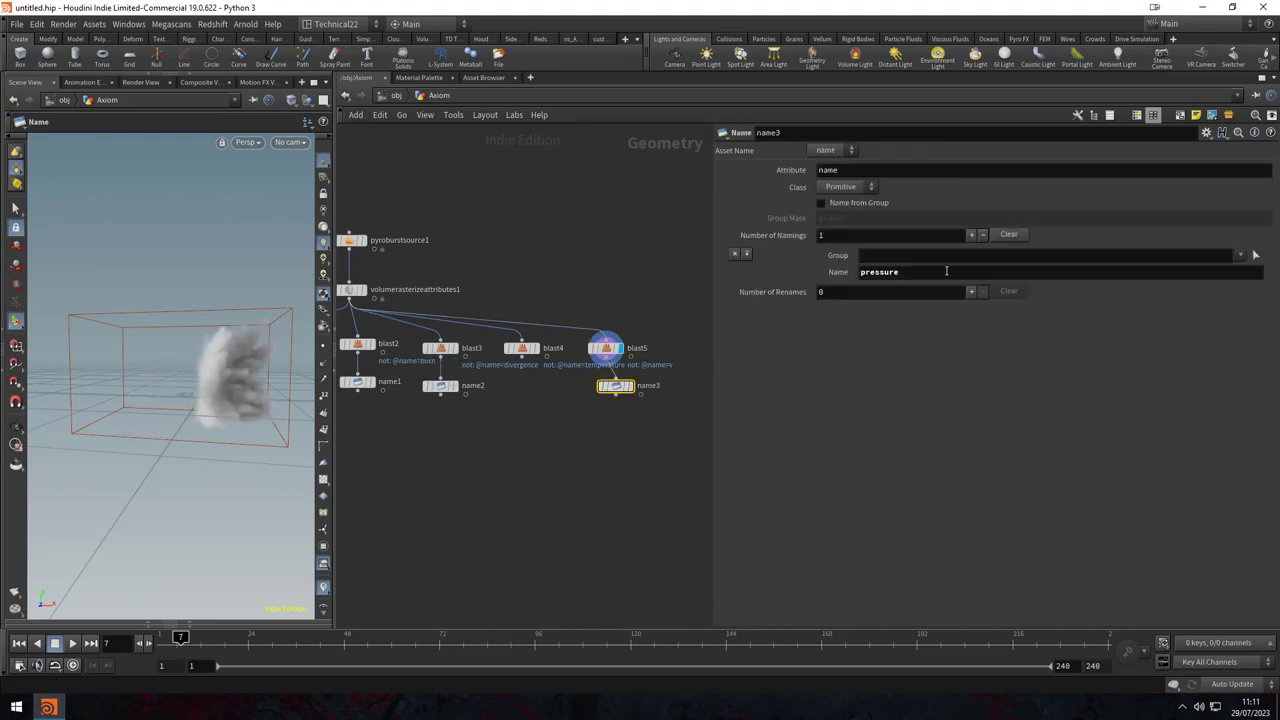
double_click(879, 272)
text(vel)
key(Return)
scroll(543, 436, down, 3)
drag(586, 426, 424, 410)
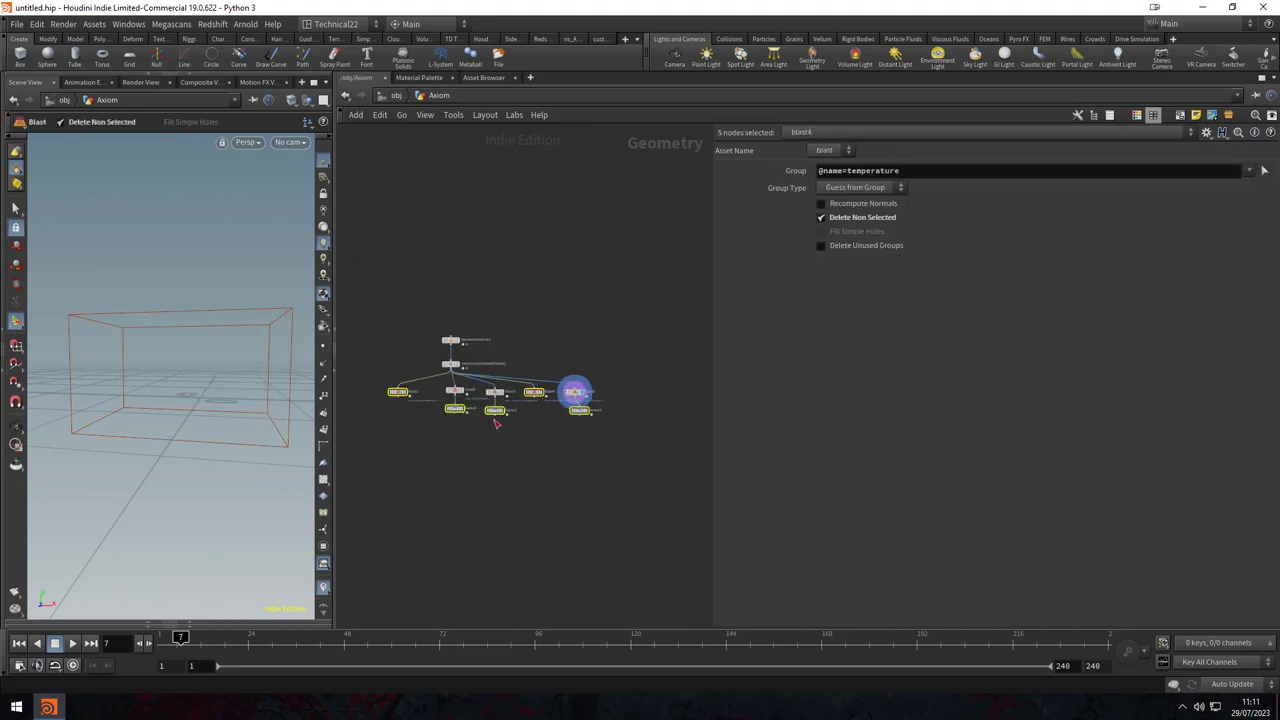
- Merge the branches into a displayed merge1 and confirm its fuel, pressure, vel, density and temperature VDBs
click(457, 444)
scroll(494, 485, up, 3)
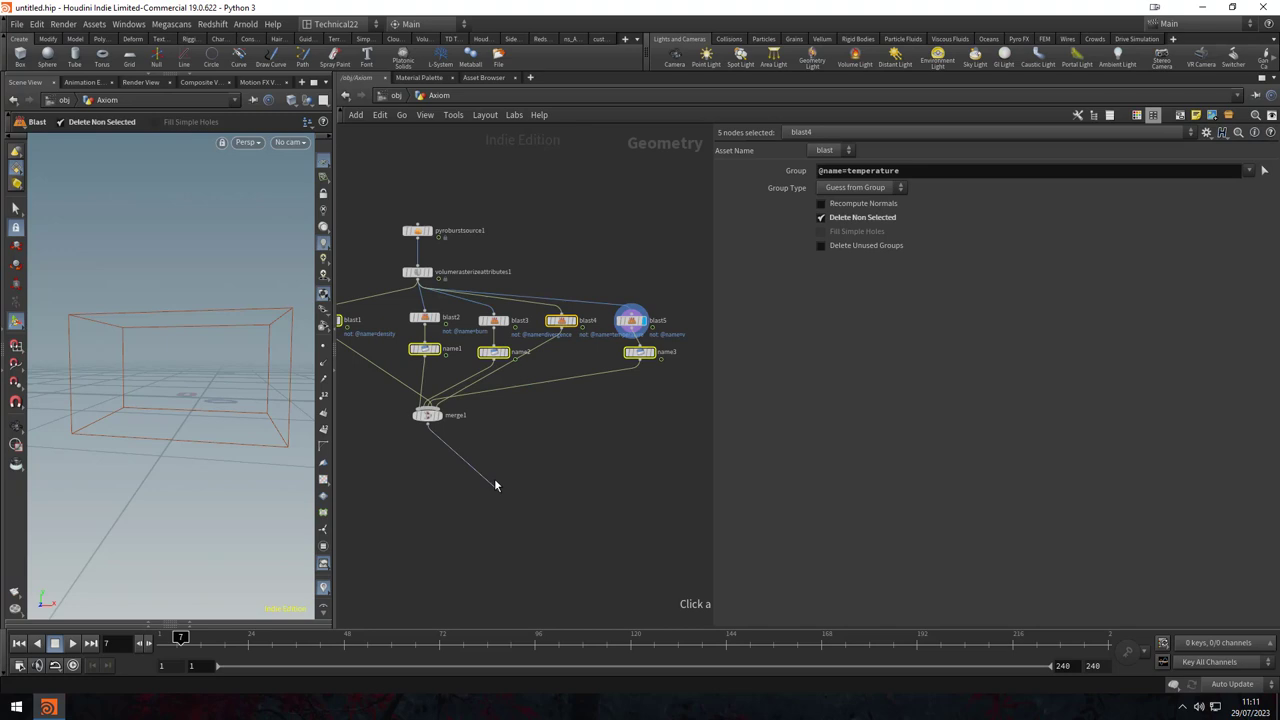
click(436, 413)
scroll(505, 452, up, 1)
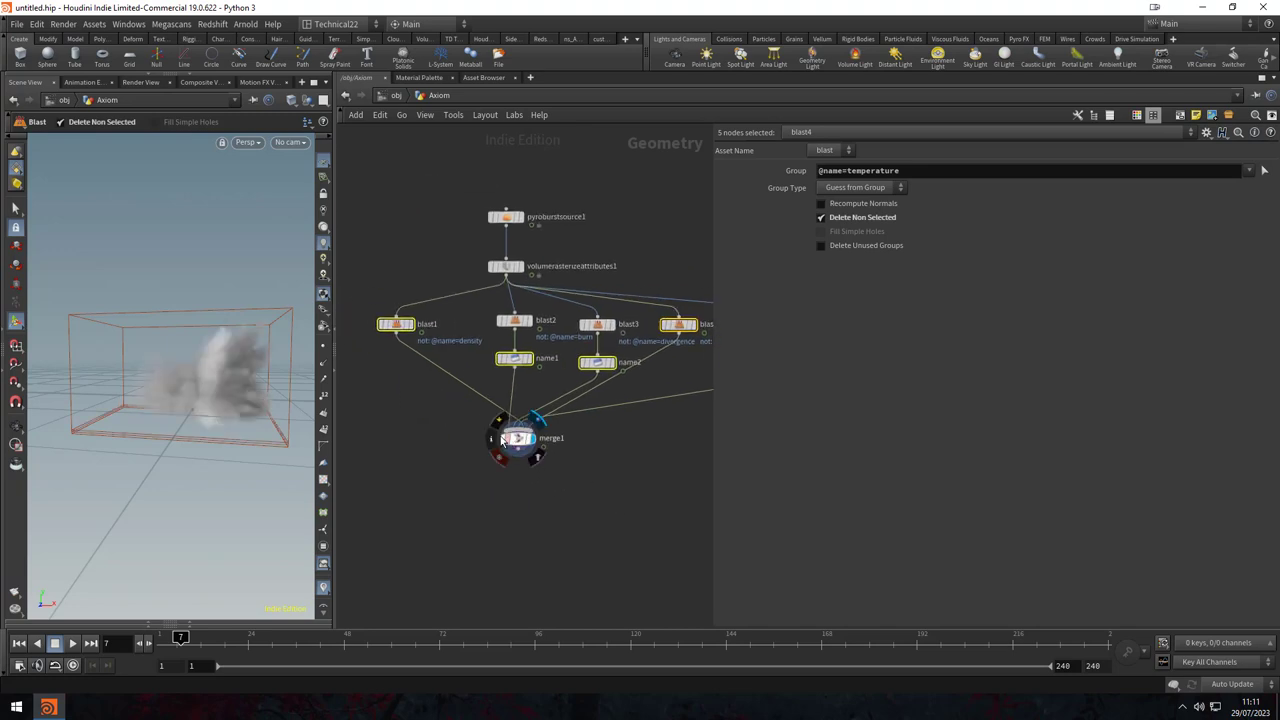
click(493, 434)
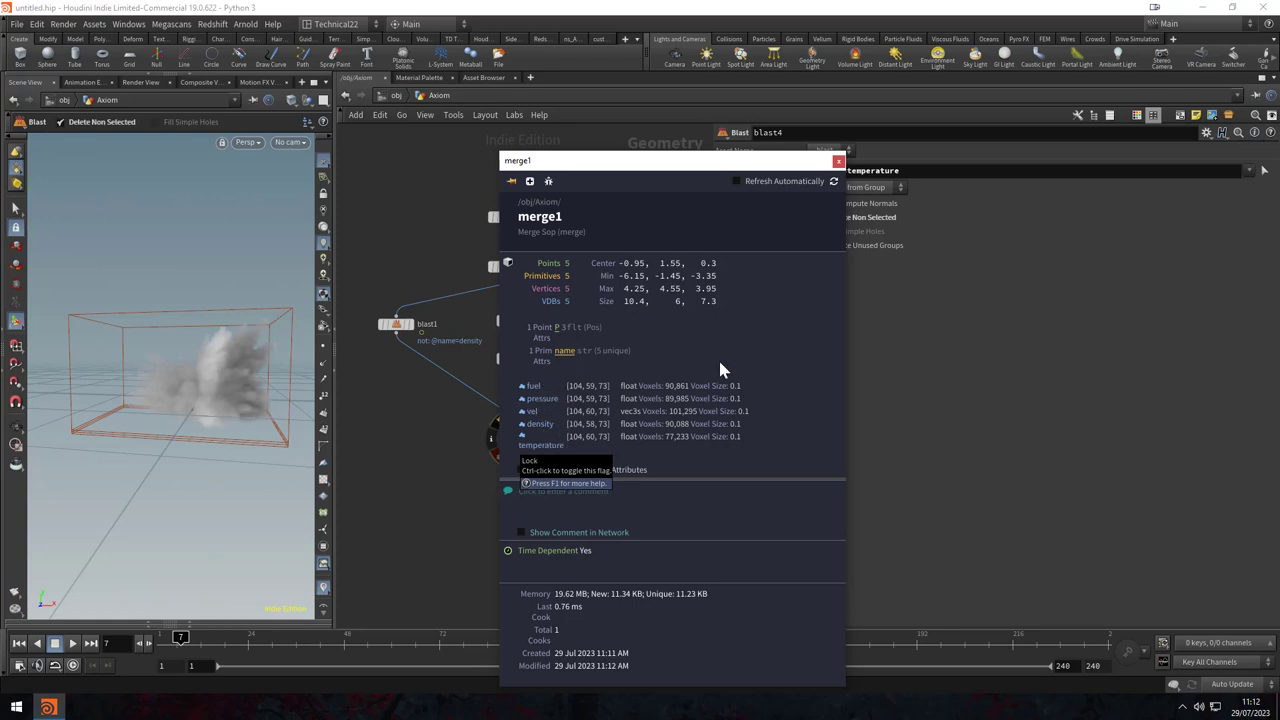
click(838, 161)
middle_drag(485, 480, 477, 372)
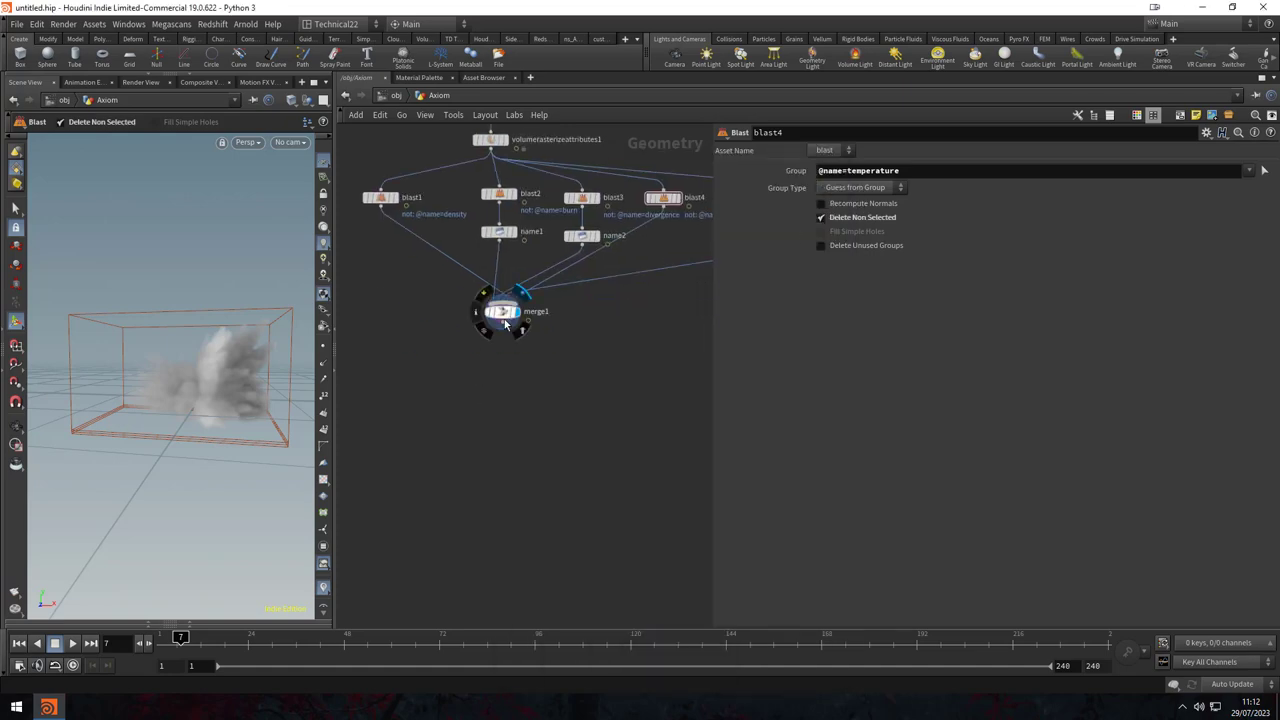
key(Tab)
text(axiom)
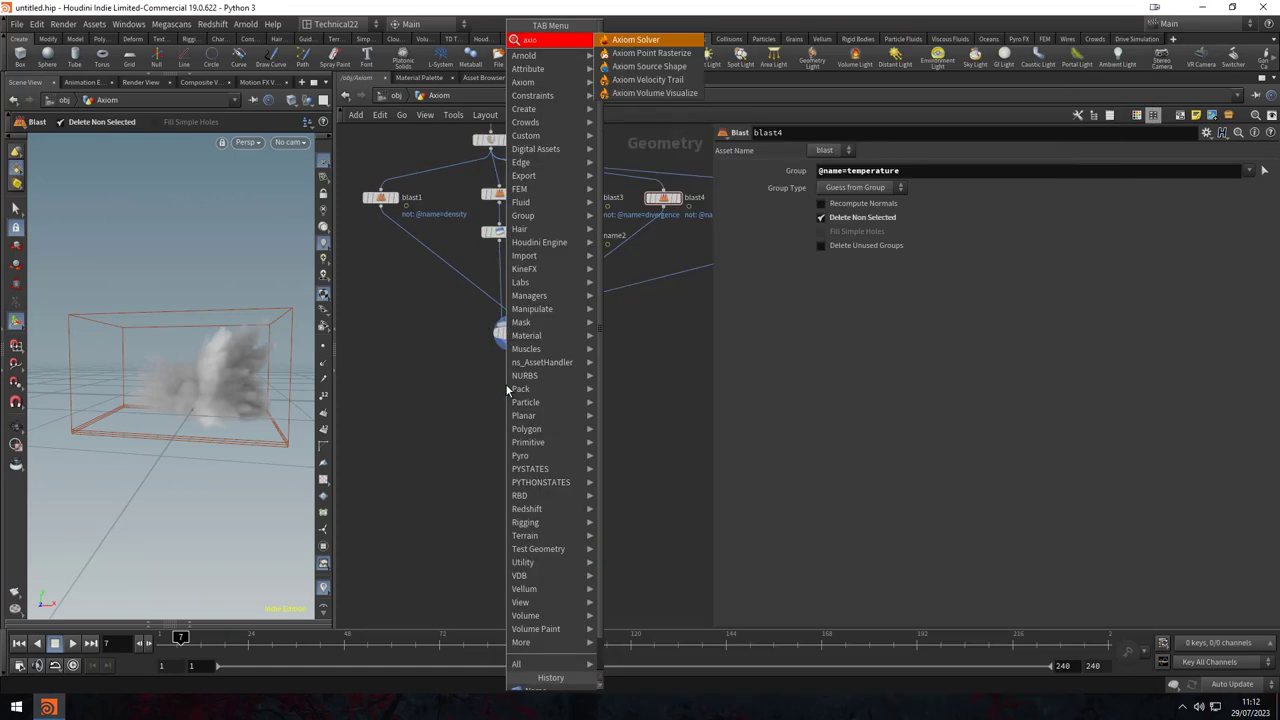
- Add an Axiom Solver wired under merge1 and set it as the display node
click(635, 40)
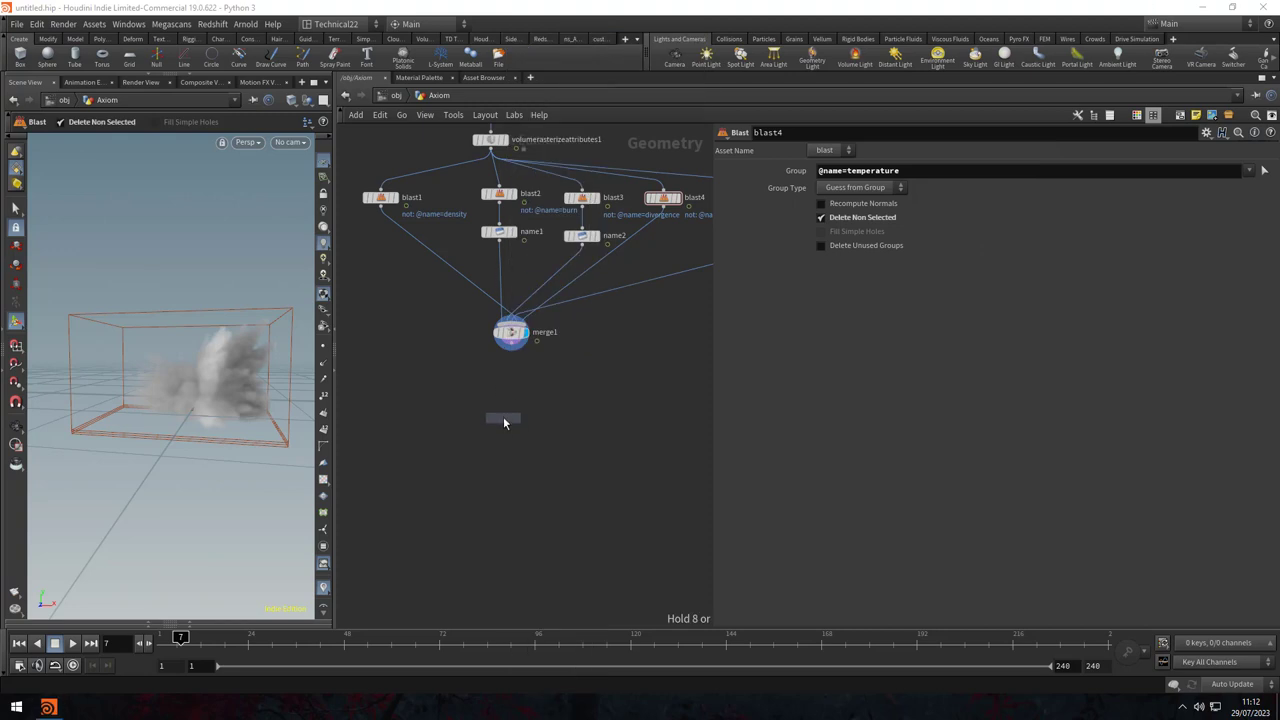
click(503, 416)
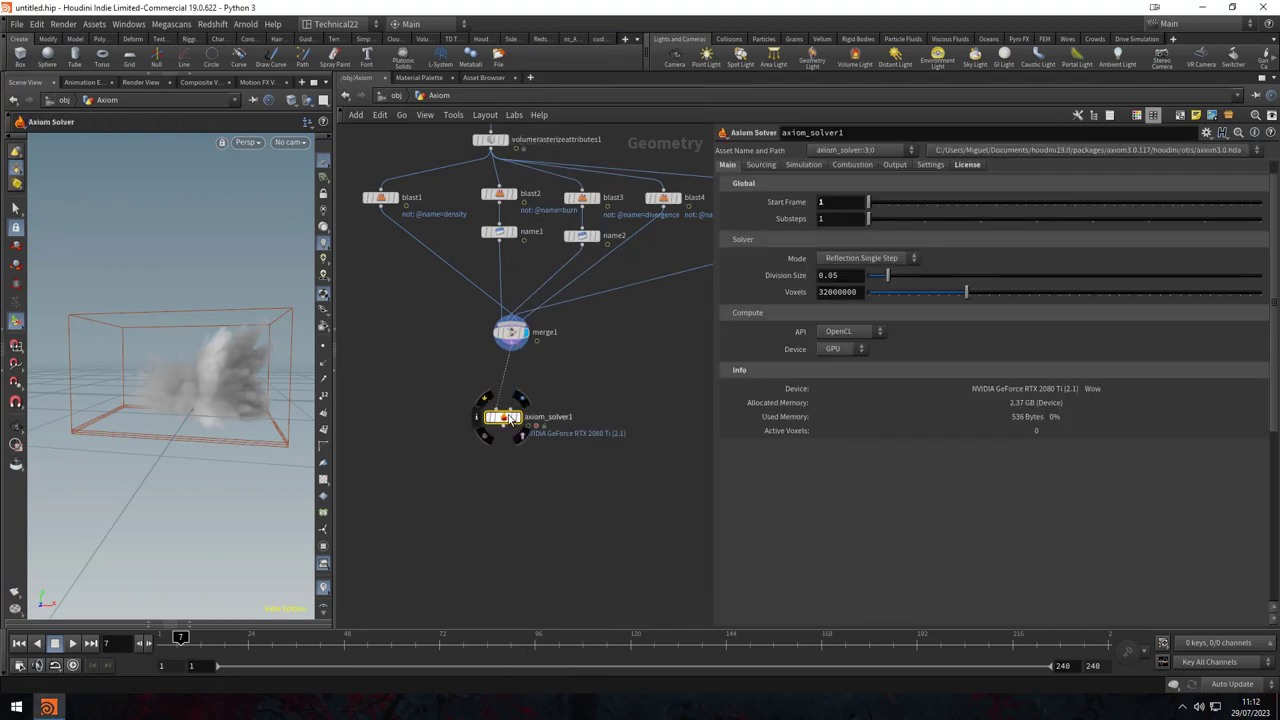
drag(524, 420, 537, 398)
click(531, 395)
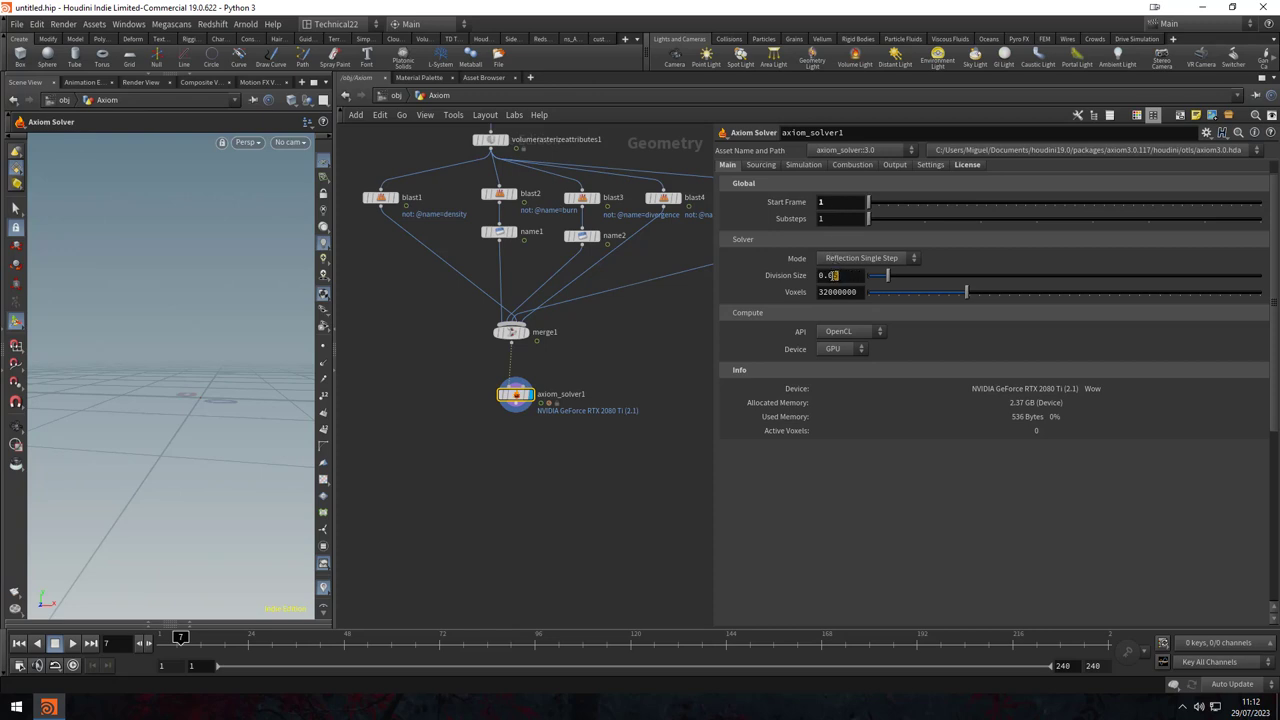
- Set the solver's Division Size to 0.06 and its compute API to Cuda (beta)
click(840, 275)
key(BackSpace)
text(6)
key(Return)
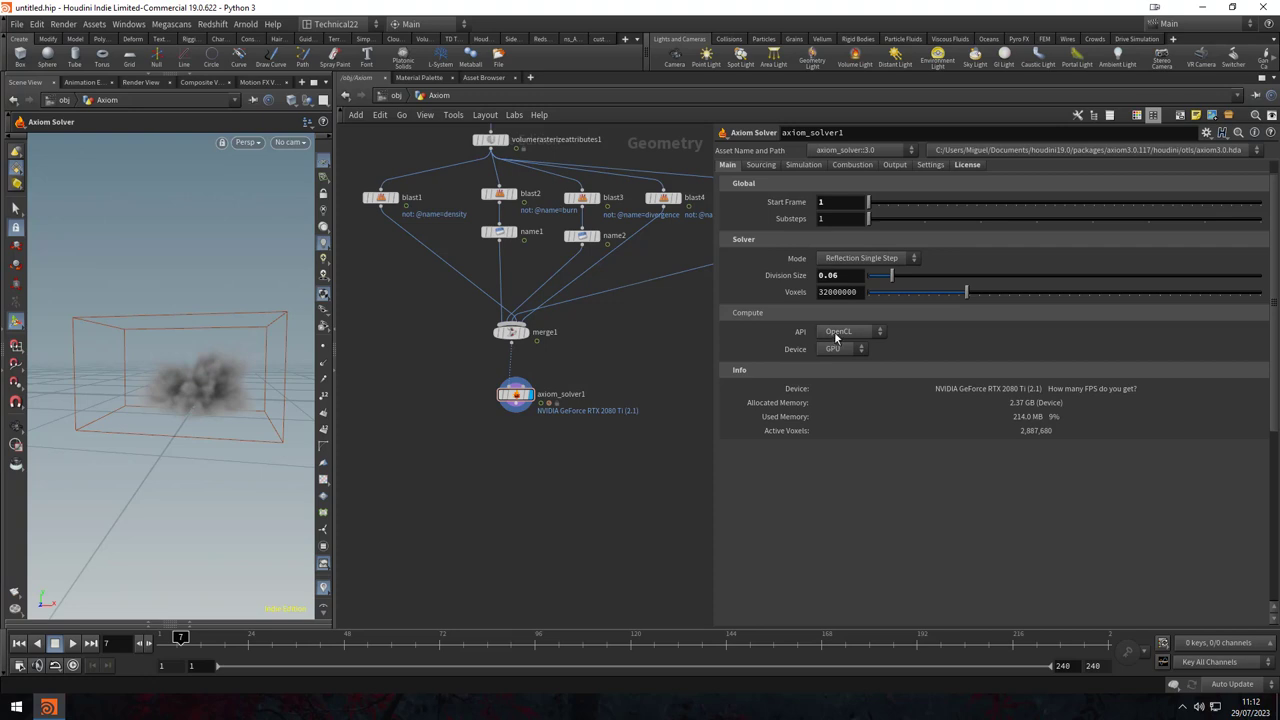
click(838, 335)
click(846, 383)
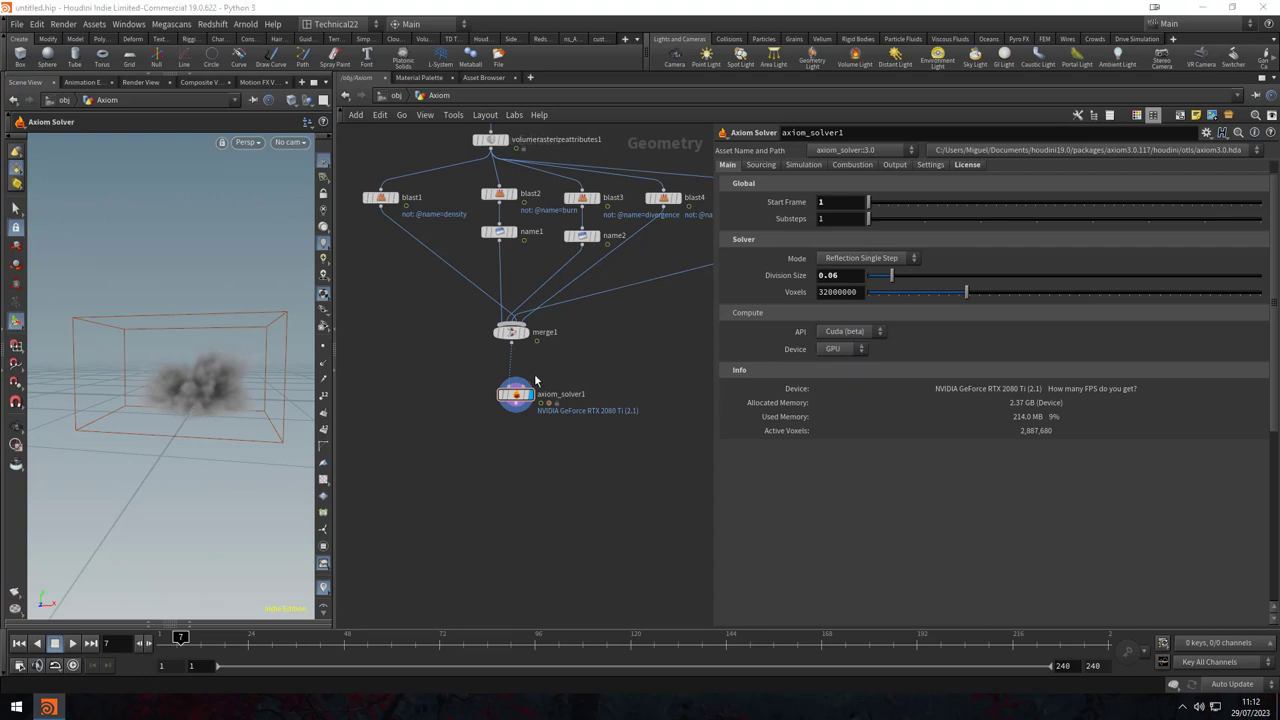
click(760, 165)
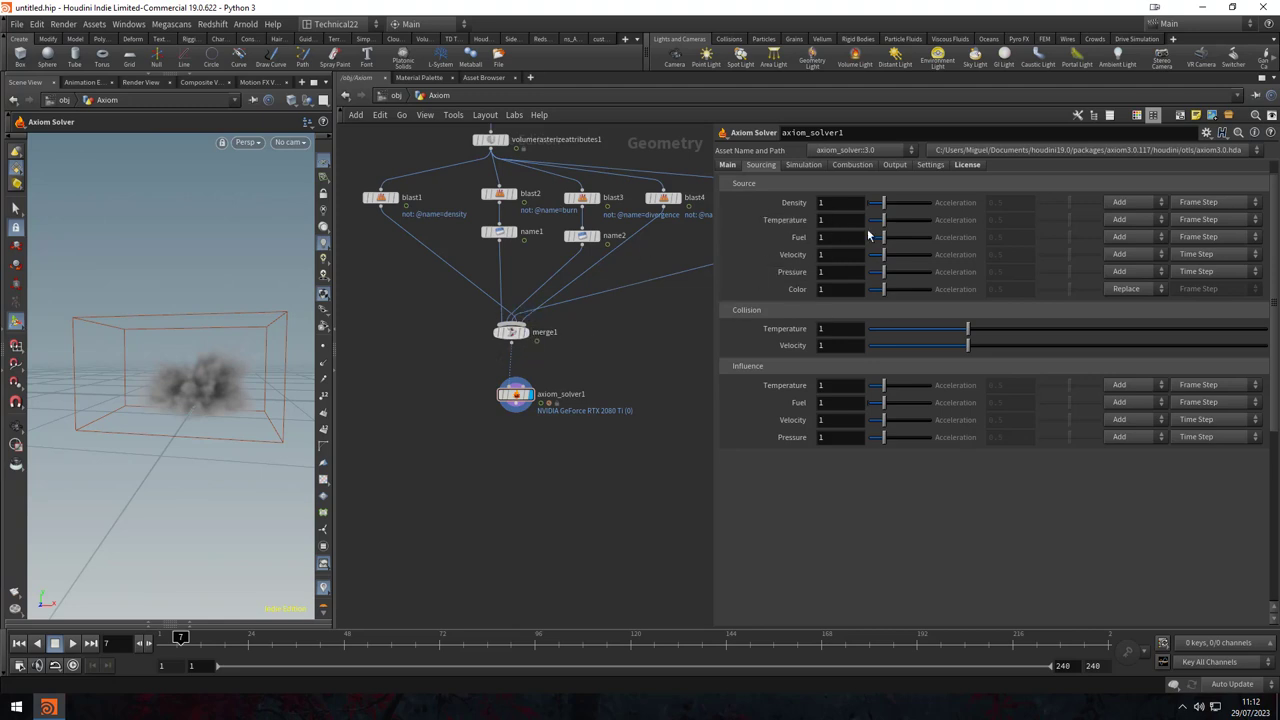
- Check merge1's info and show axiom_solver1's Simulation settings
middle_click(510, 331)
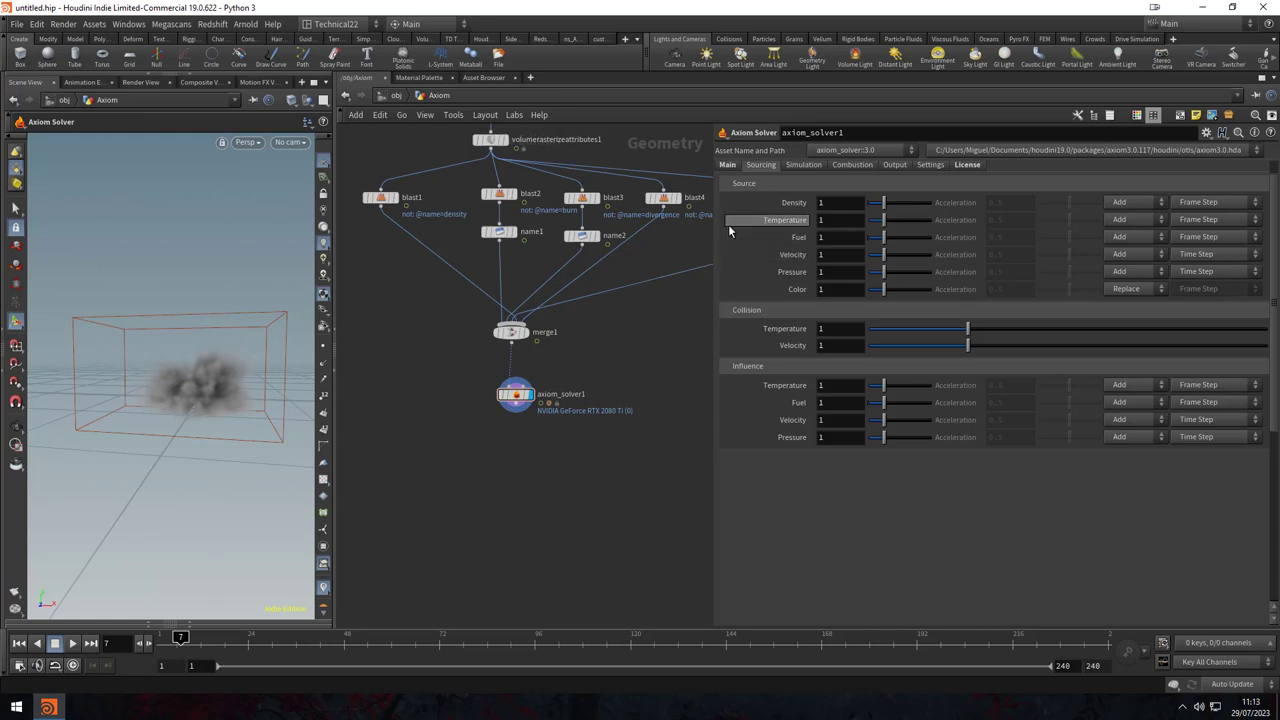
click(803, 165)
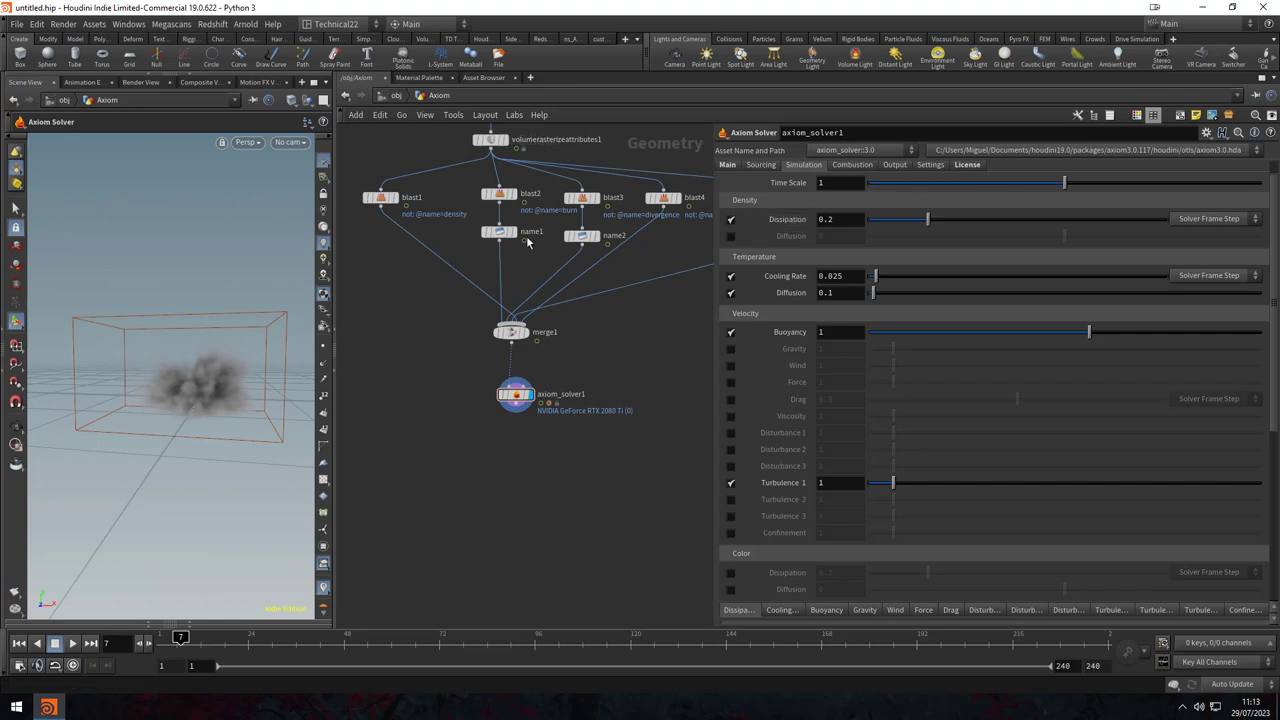
- Set Density Dissipation to 0.05 and enable Turbulence 2, Disturbance 1 and Disturbance 2
middle_drag(665, 268, 648, 348)
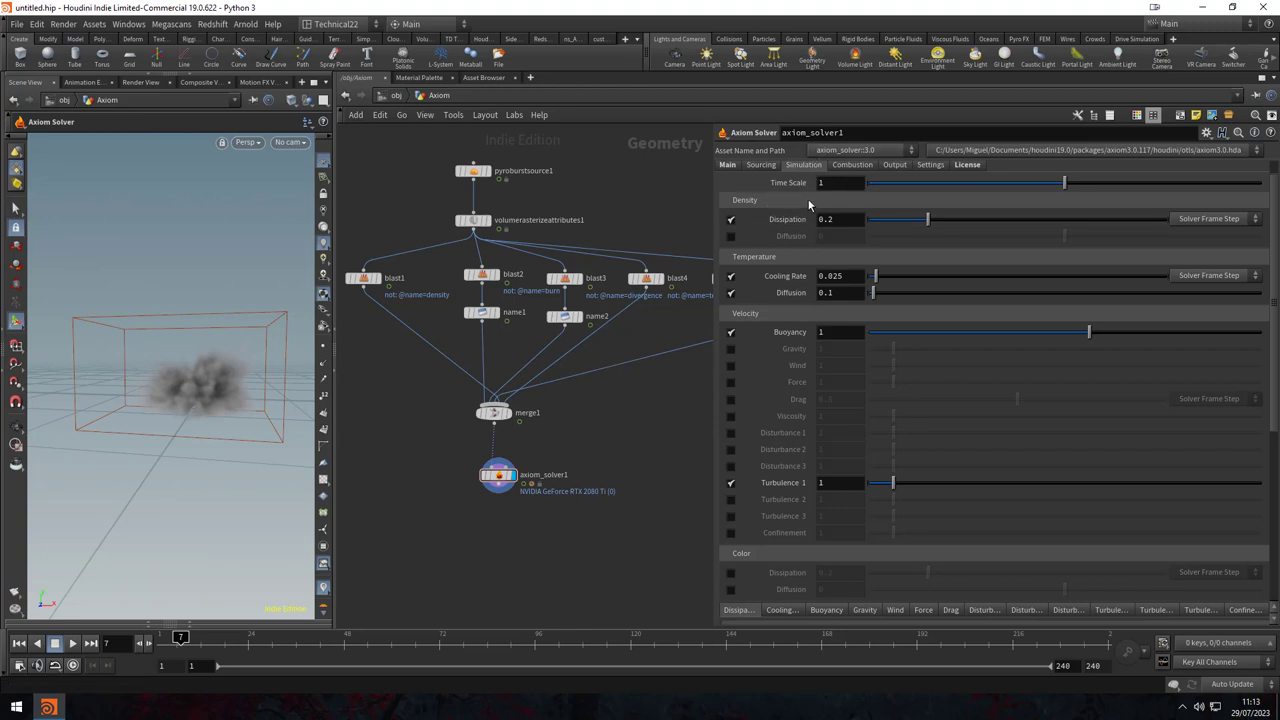
click(838, 219)
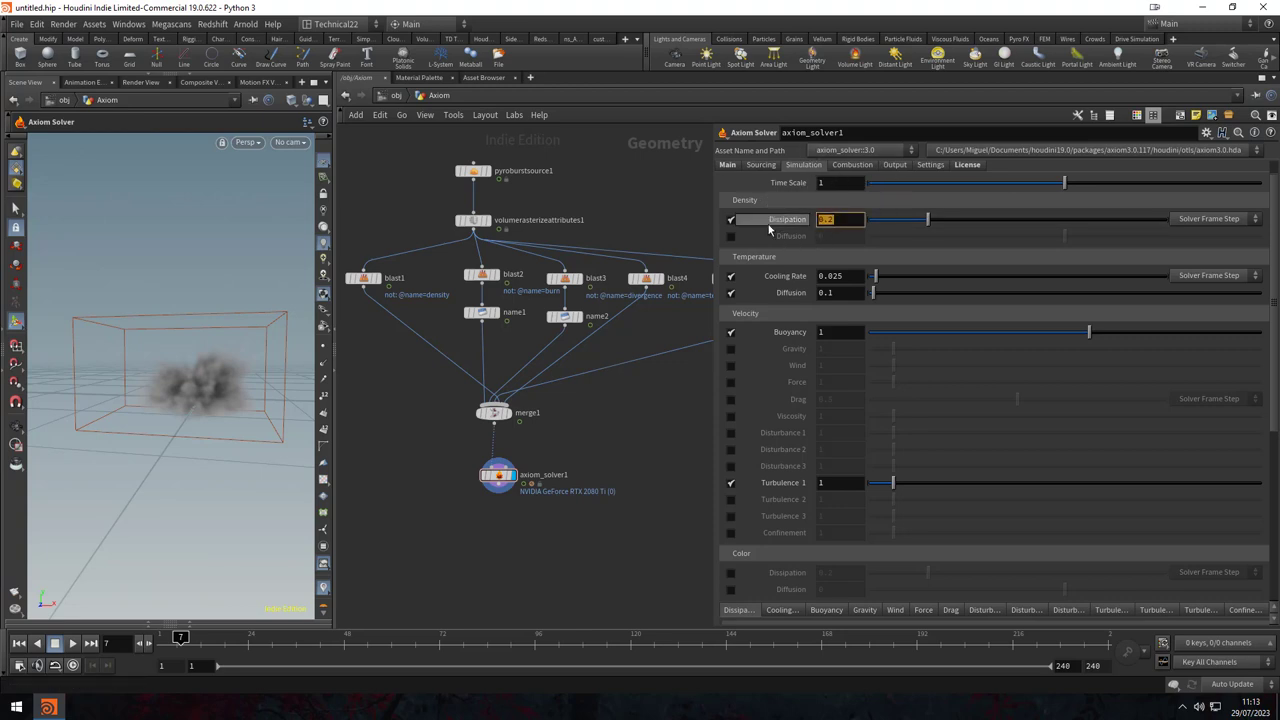
text(0.05)
key(Return)
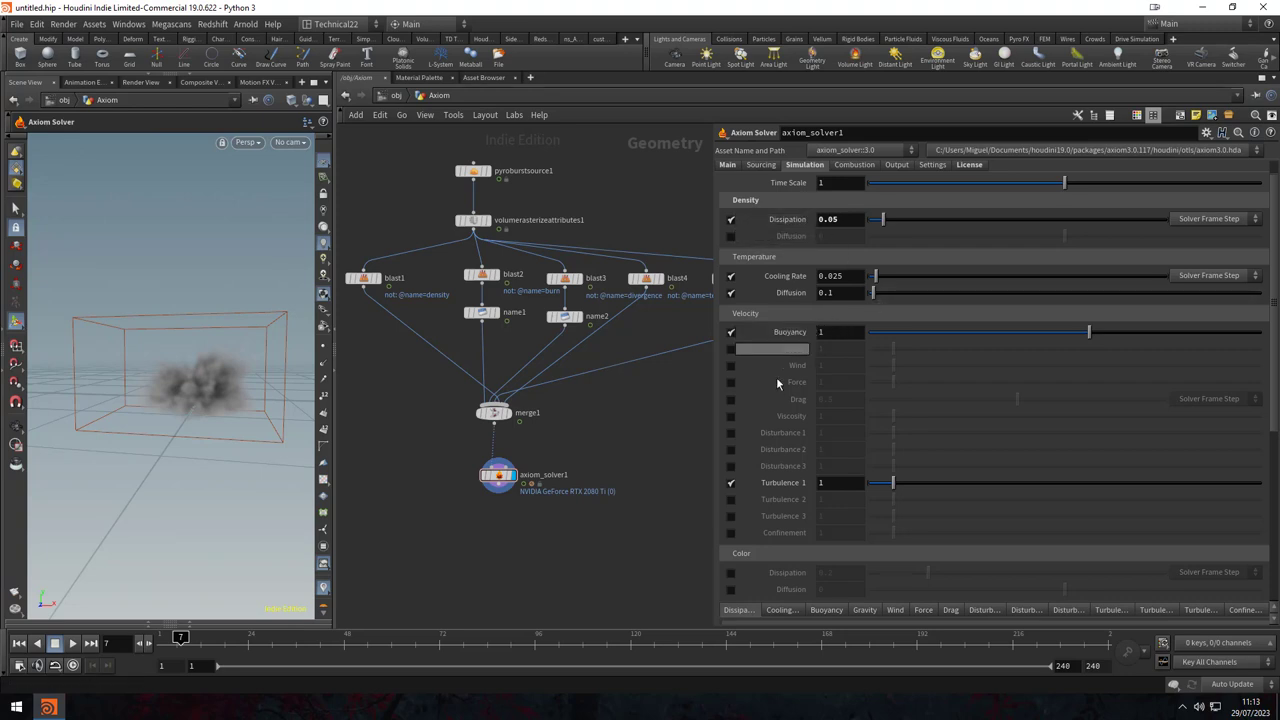
click(731, 499)
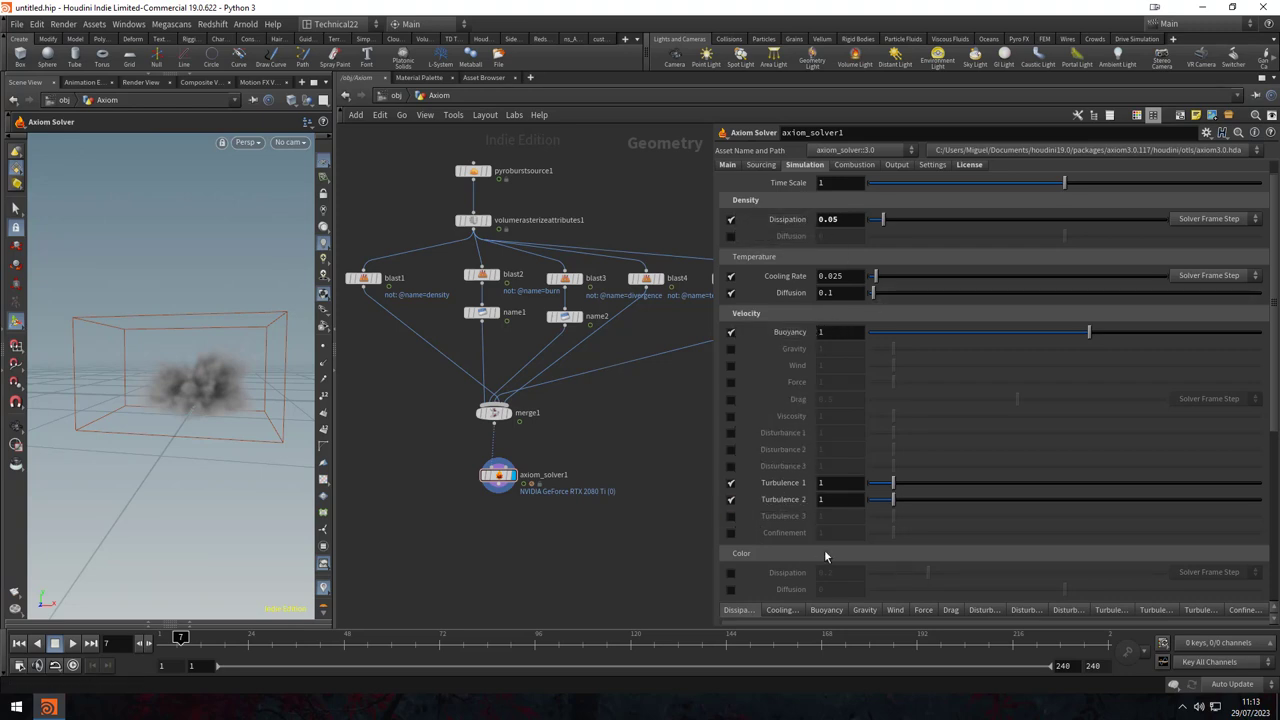
scroll(880, 533, down, 1)
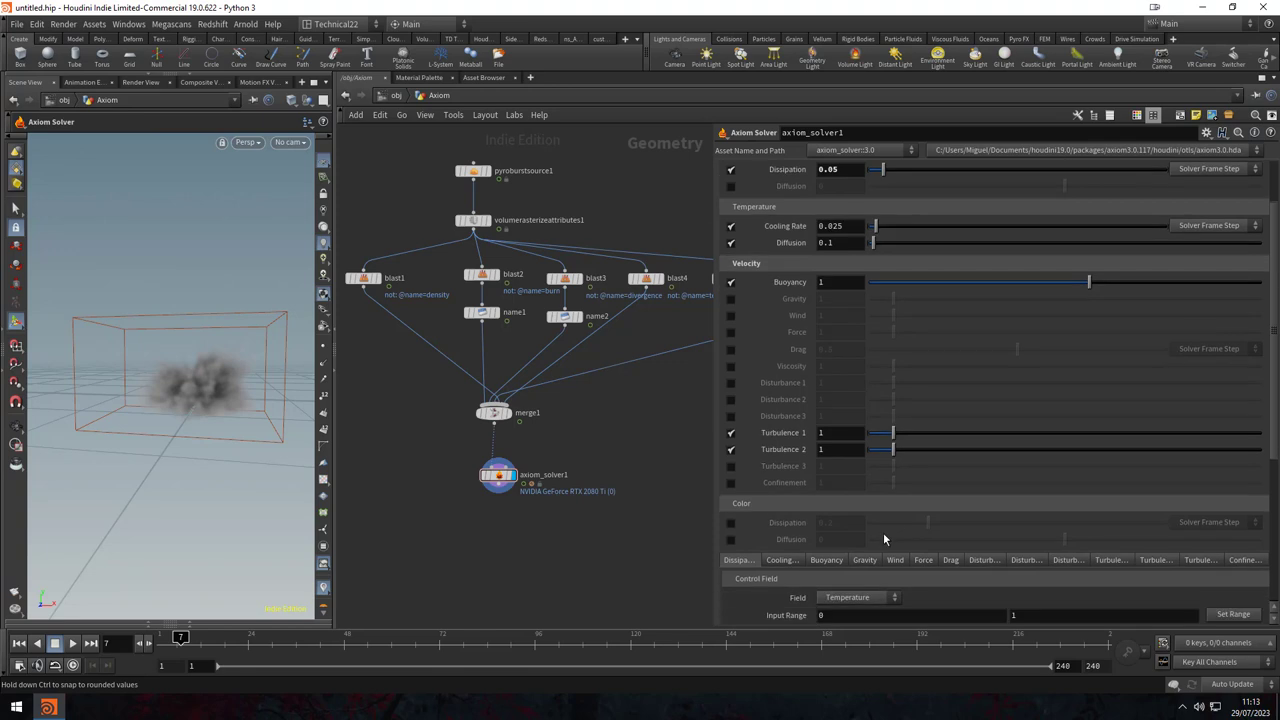
click(731, 383)
click(731, 399)
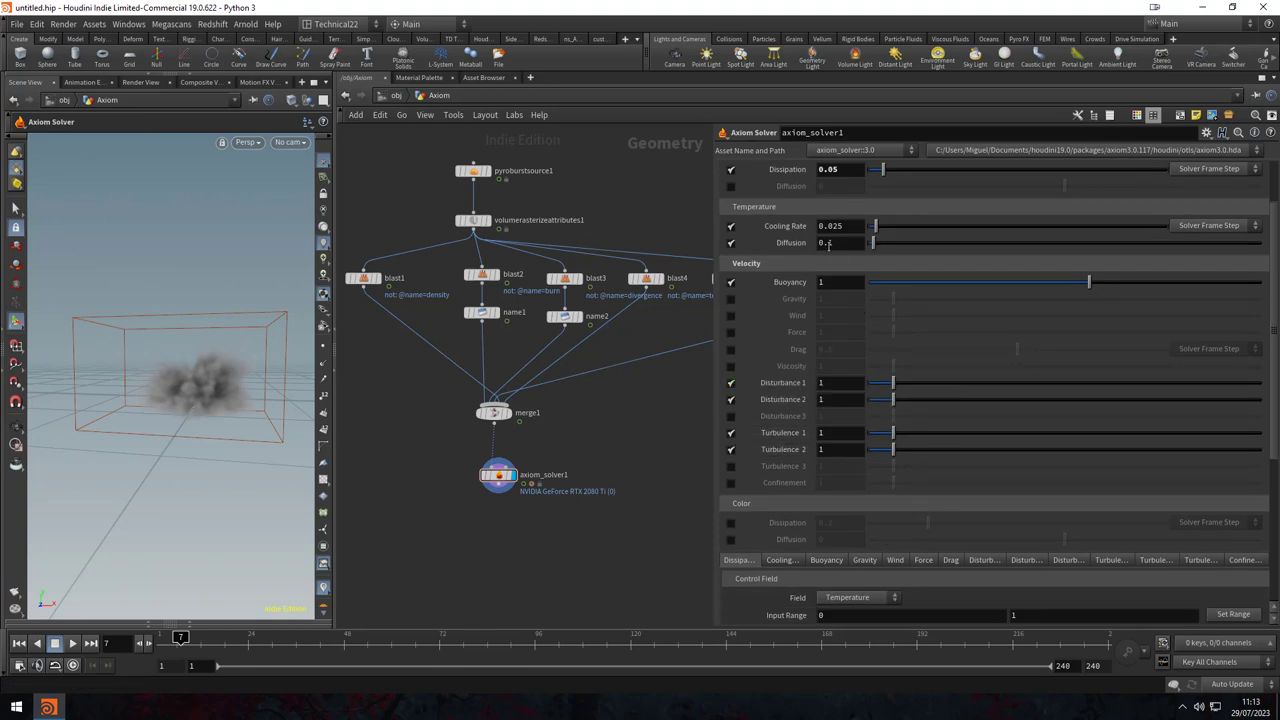
scroll(828, 246, up, 2)
scroll(840, 238, up, 2)
scroll(855, 230, up, 2)
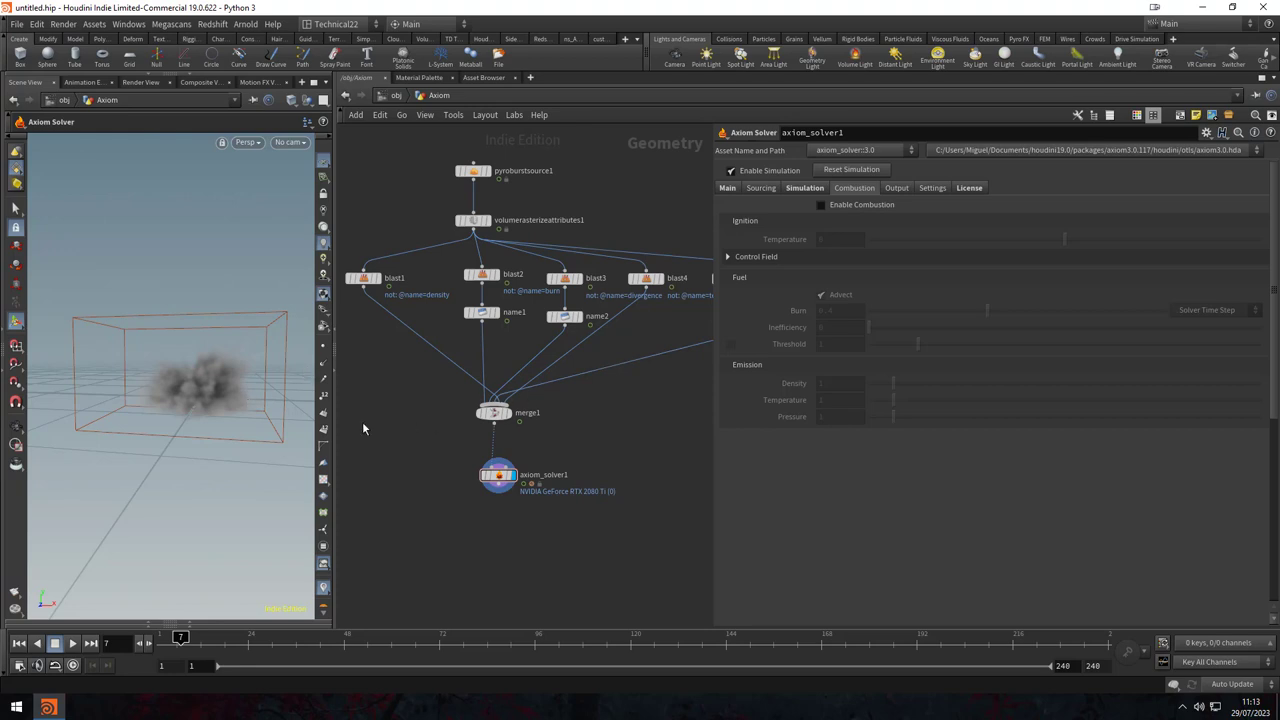
- Add a DOP Network node, dopnet1, and step inside it
key(Tab)
text(dop)
key(Down)
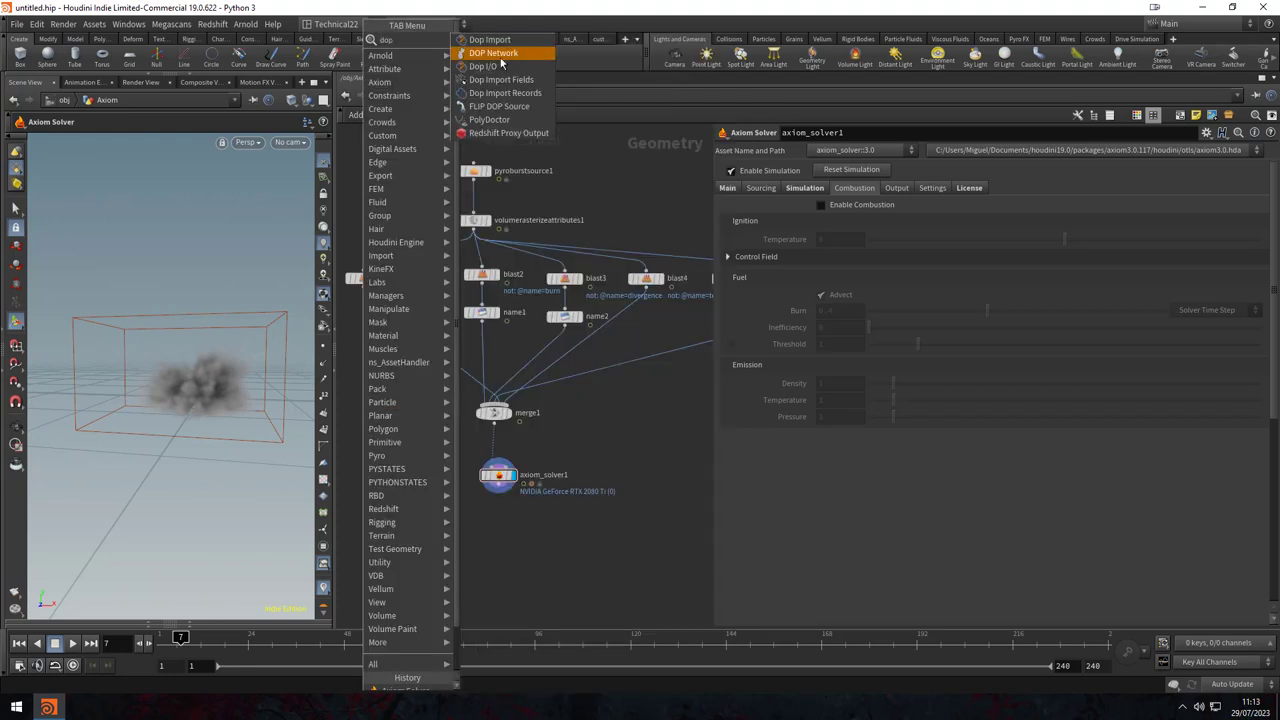
key(Return)
click(410, 453)
double_click(412, 453)
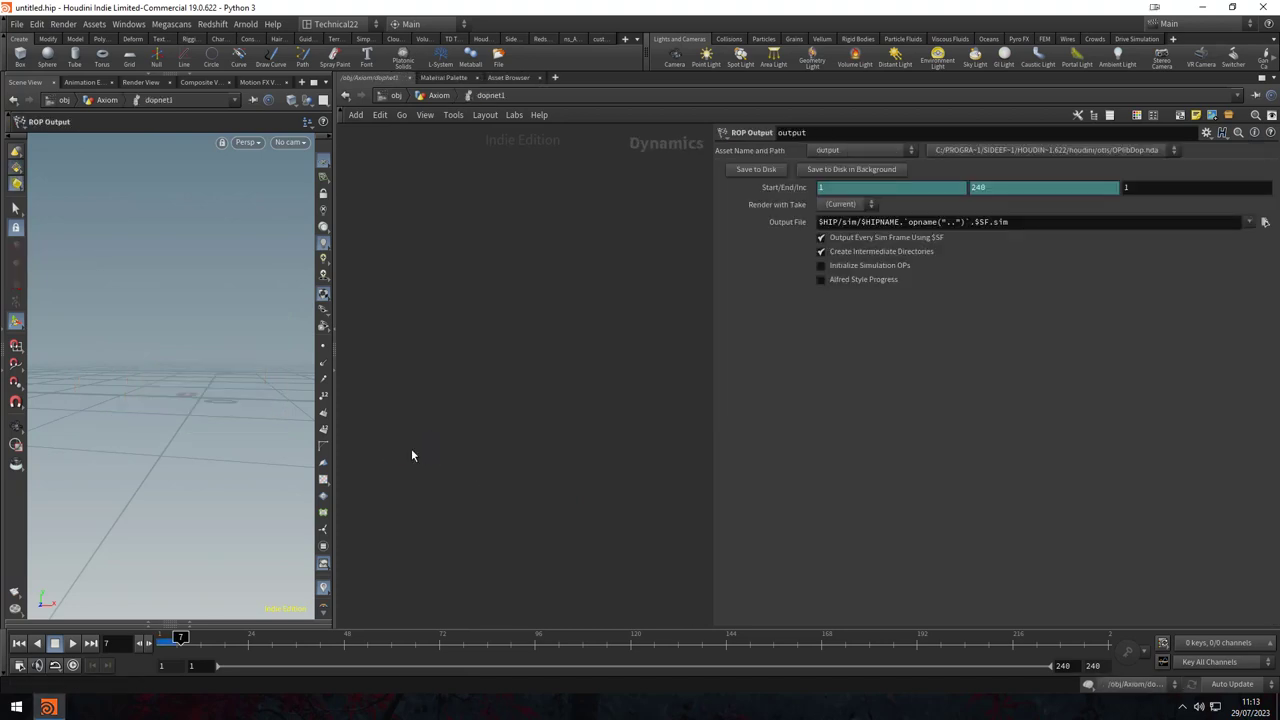
- Add a Pyro Solver inside dopnet1, then return up and select axiom_solver1
key(Tab)
text(pyro)
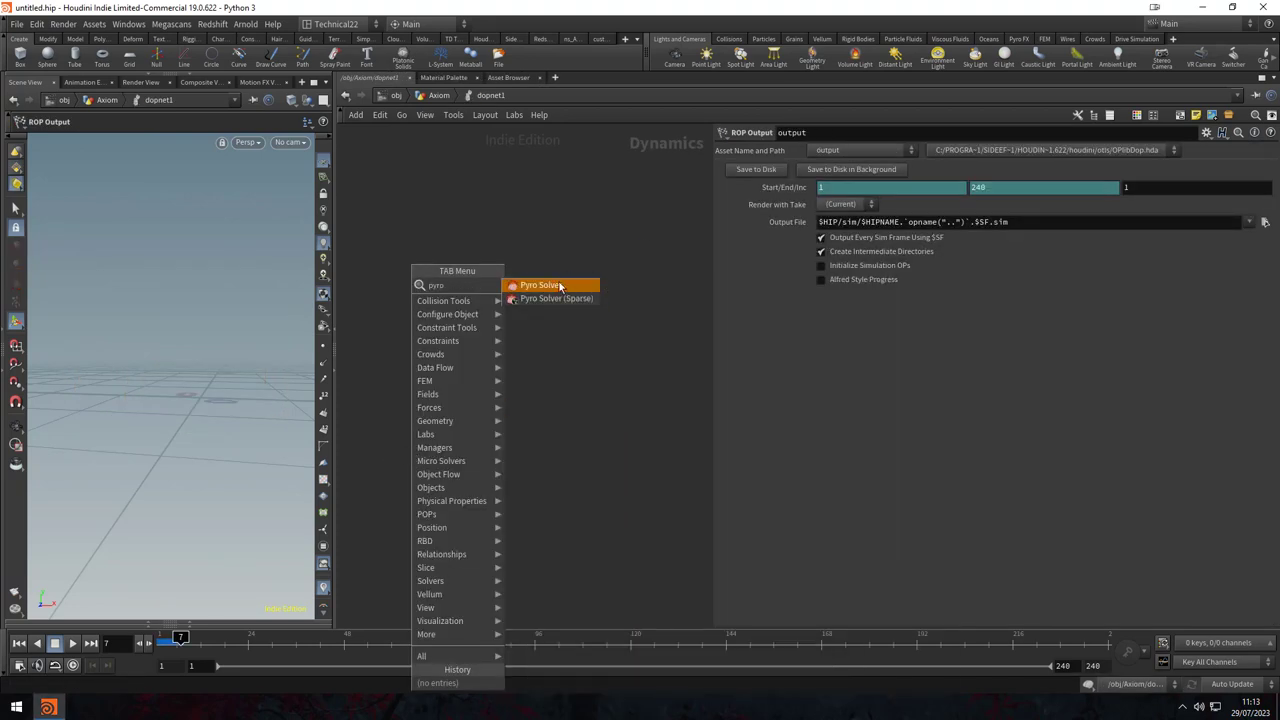
click(560, 287)
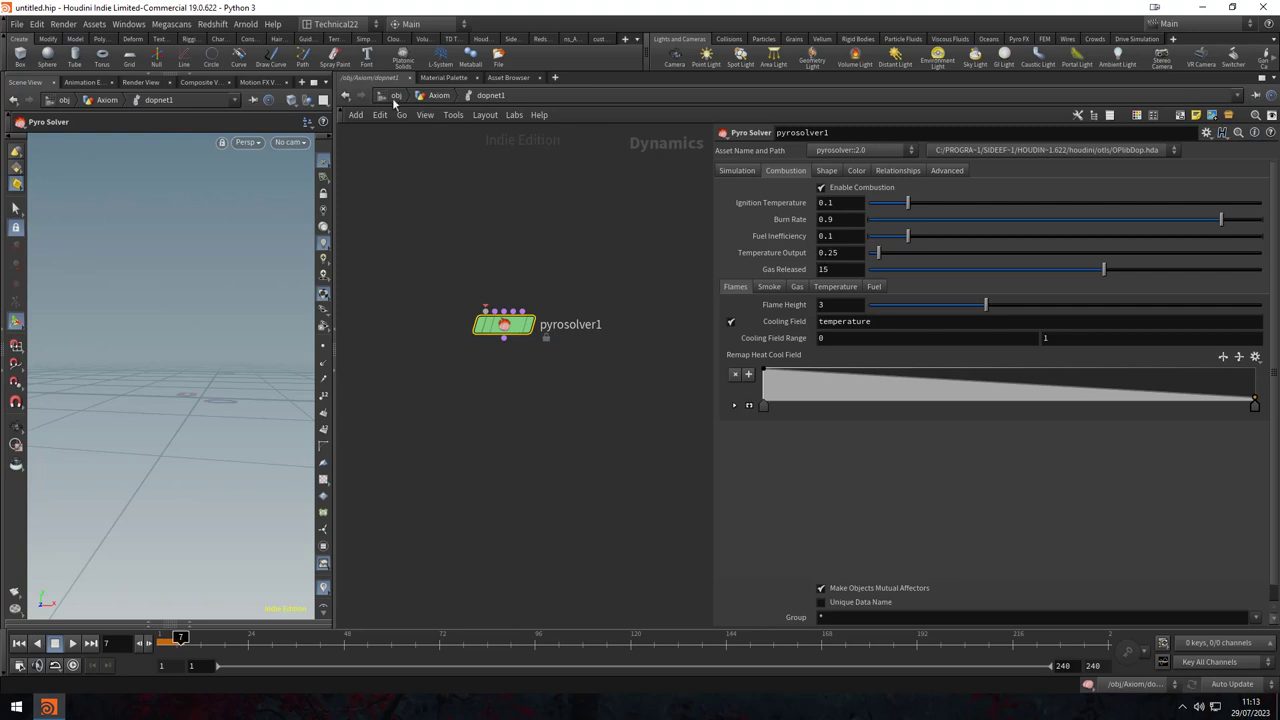
click(439, 96)
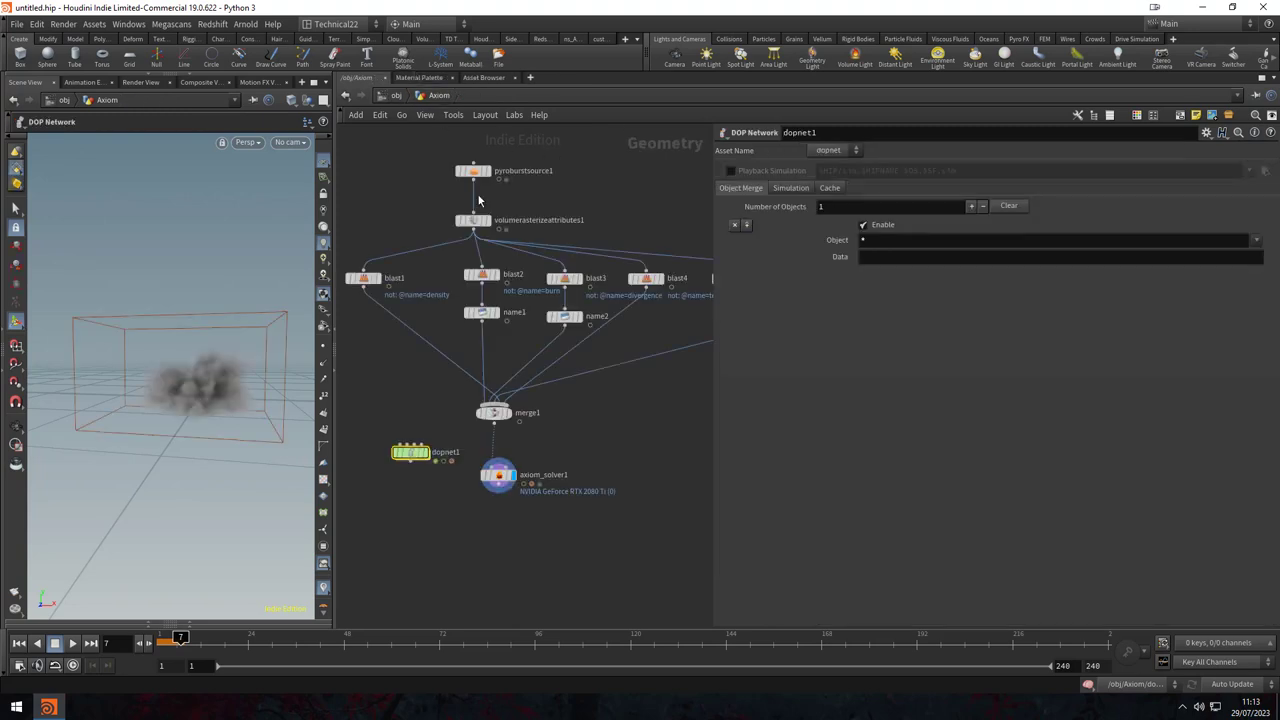
click(500, 474)
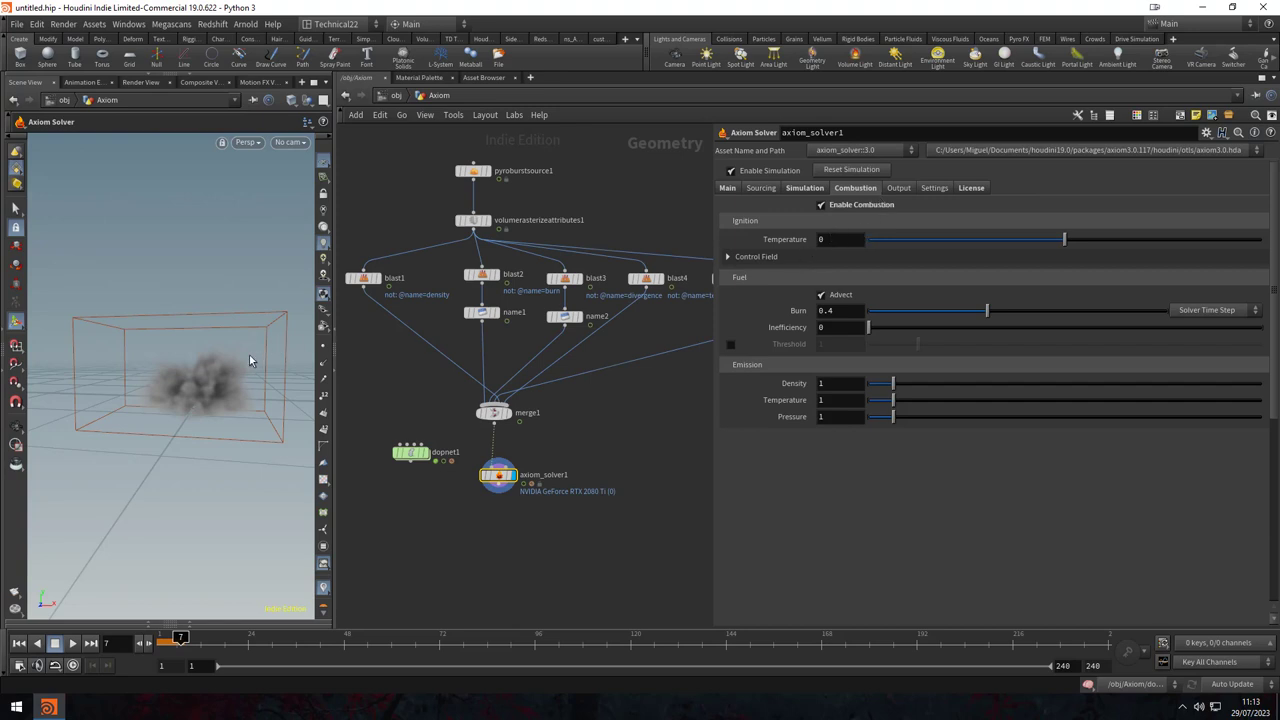
click(842, 240)
click(850, 245)
text(100)
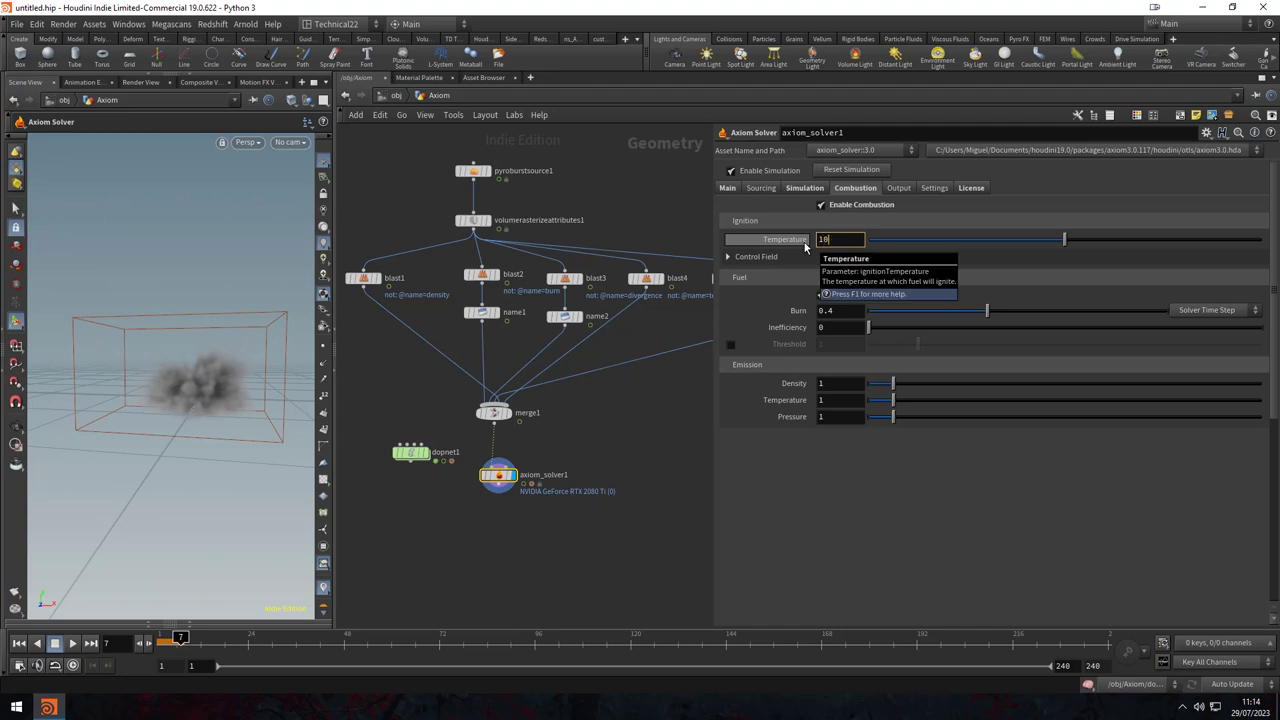
key(Return)
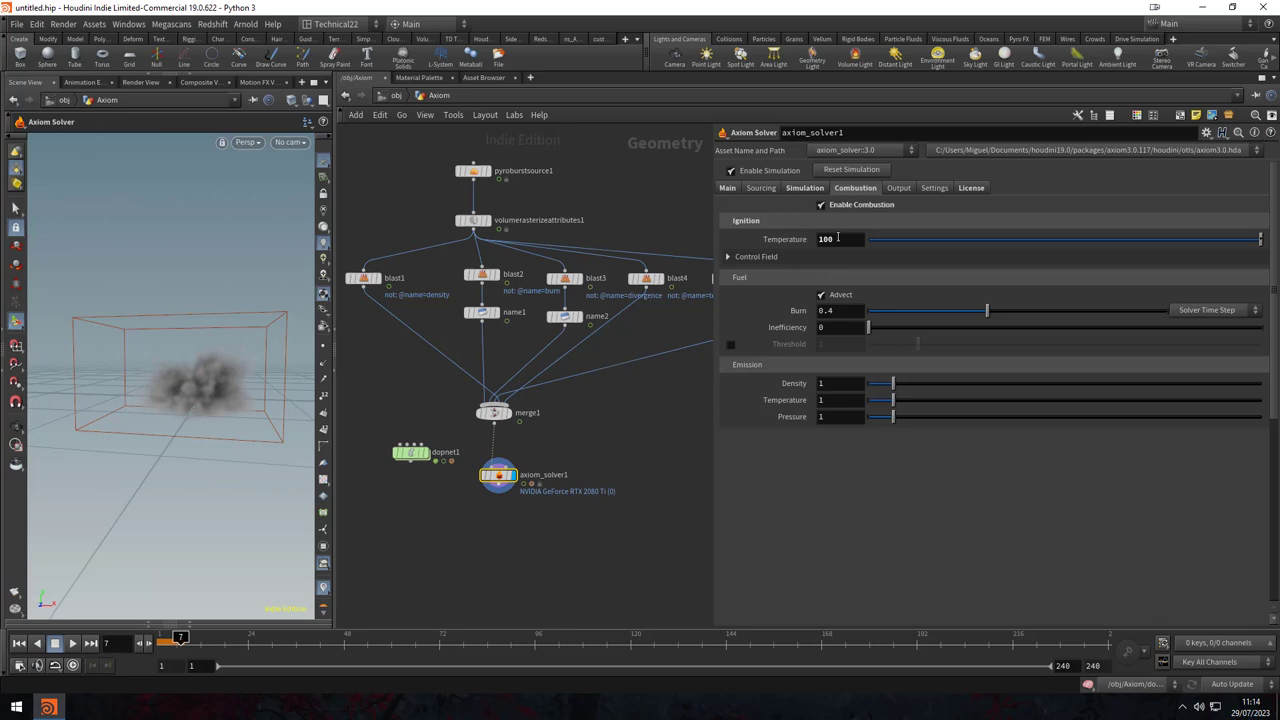
click(836, 239)
text(0)
key(Return)
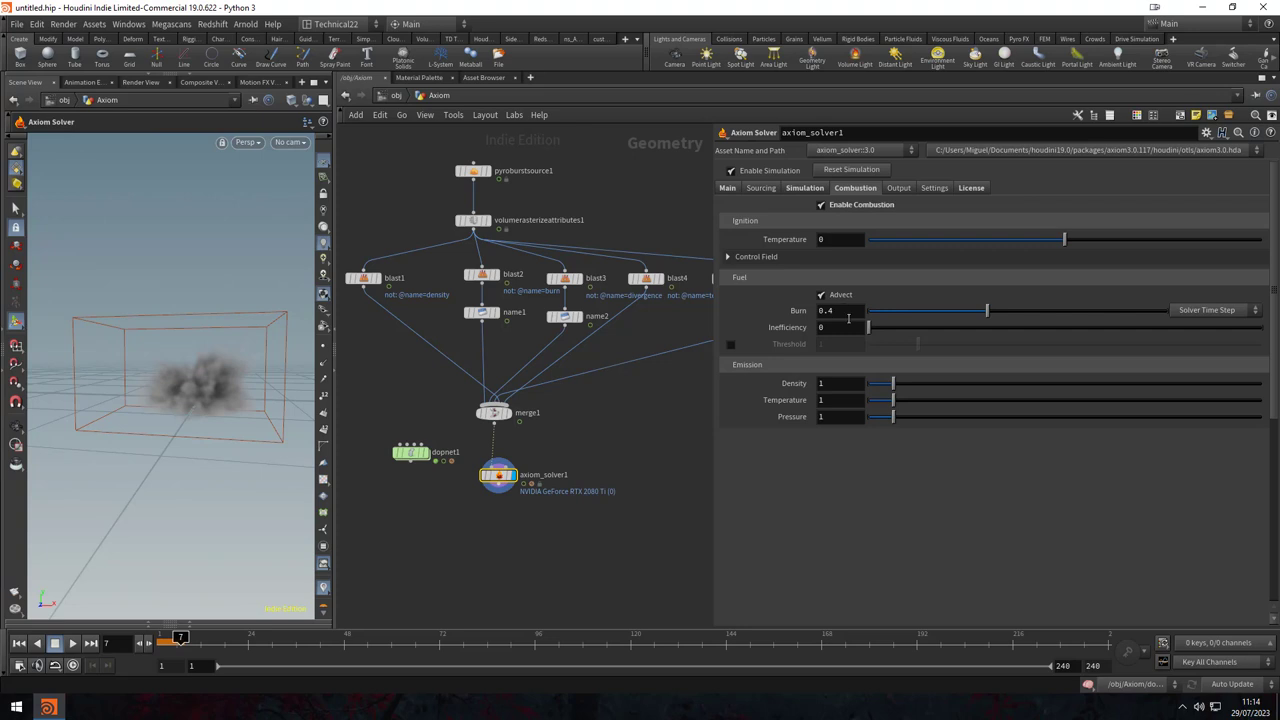
- Set Fuel Burn to 0.95 and Inefficiency to 0.2, with fuel advection enabled
double_click(777, 313)
text(0.69)
key(BackSpace)
key(BackSpace)
text(95)
key(Return)
click(861, 327)
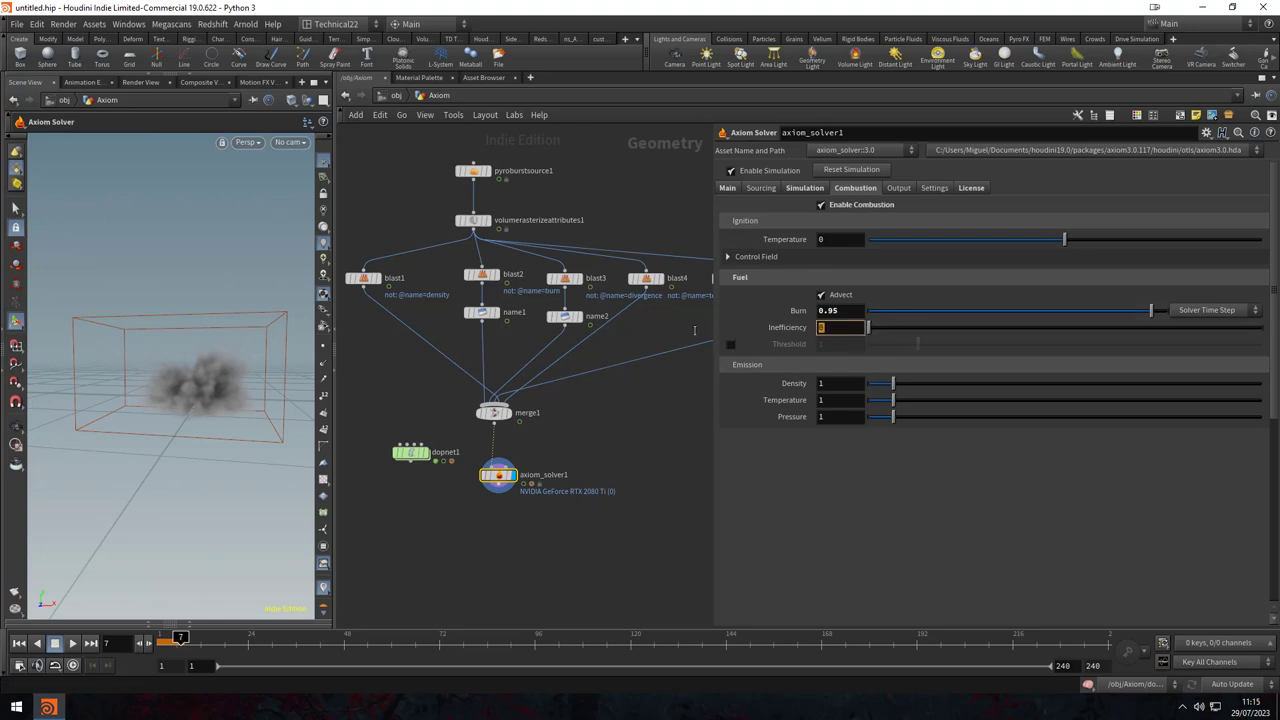
text(.2)
key(Return)
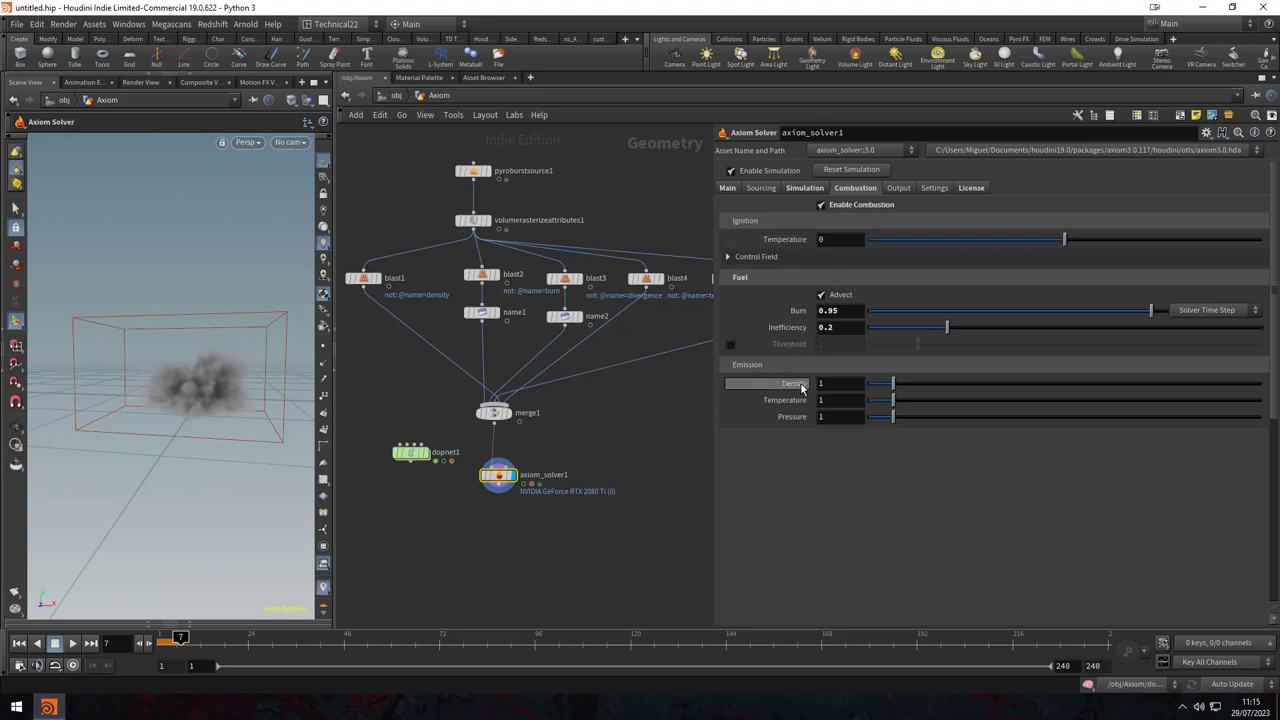
click(820, 293)
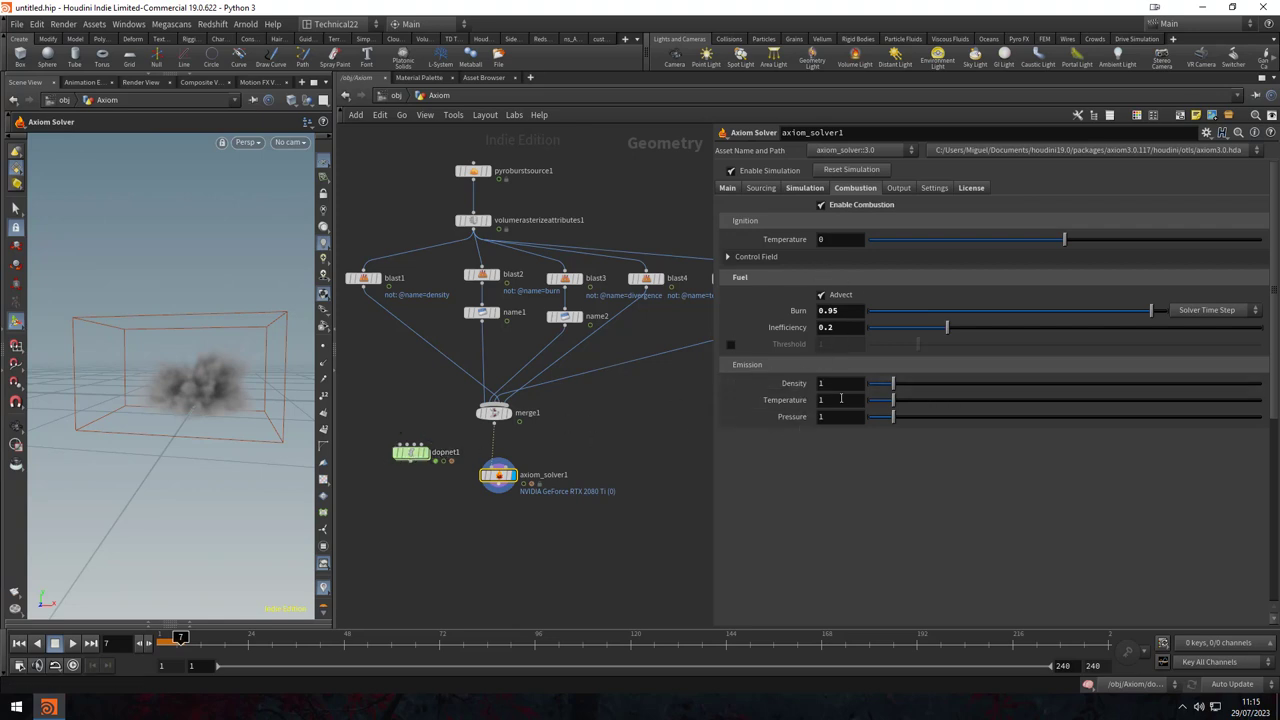
- Check the Pyro Solver's Temperature Output of 0.25 in dopnet1, then select axiom_solver1
double_click(410, 452)
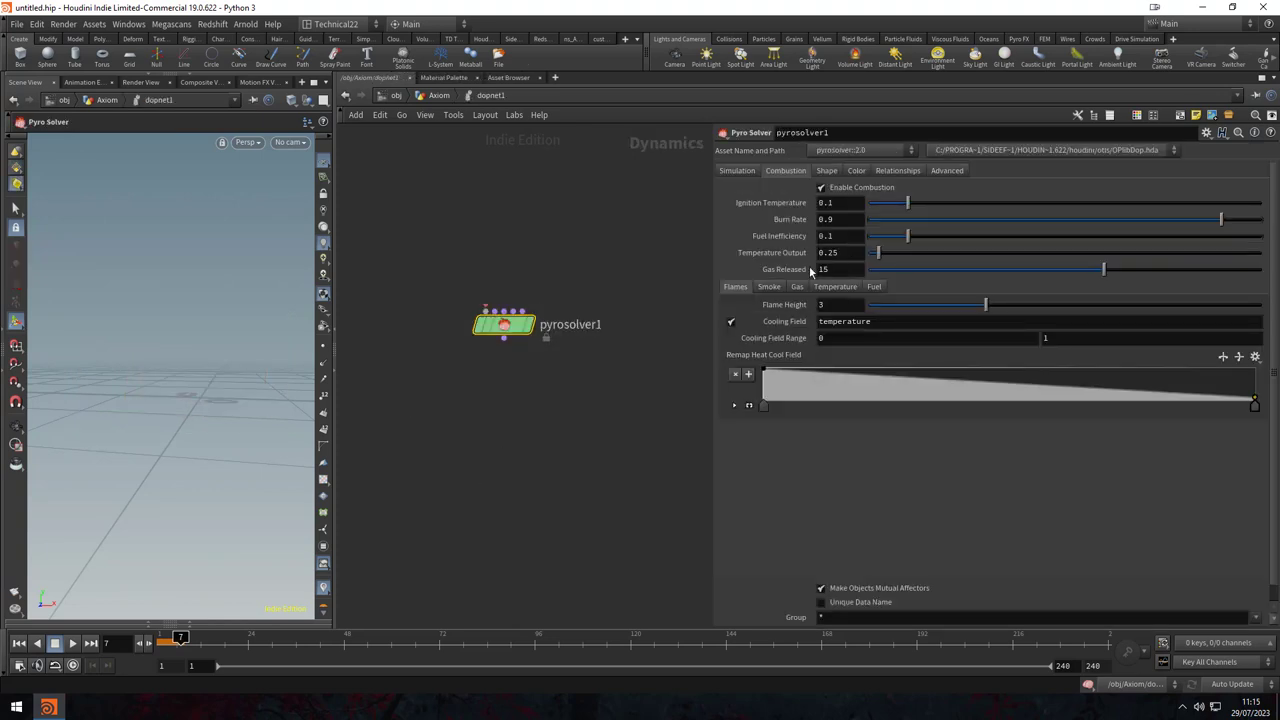
click(845, 253)
text(0.25)
key(Return)
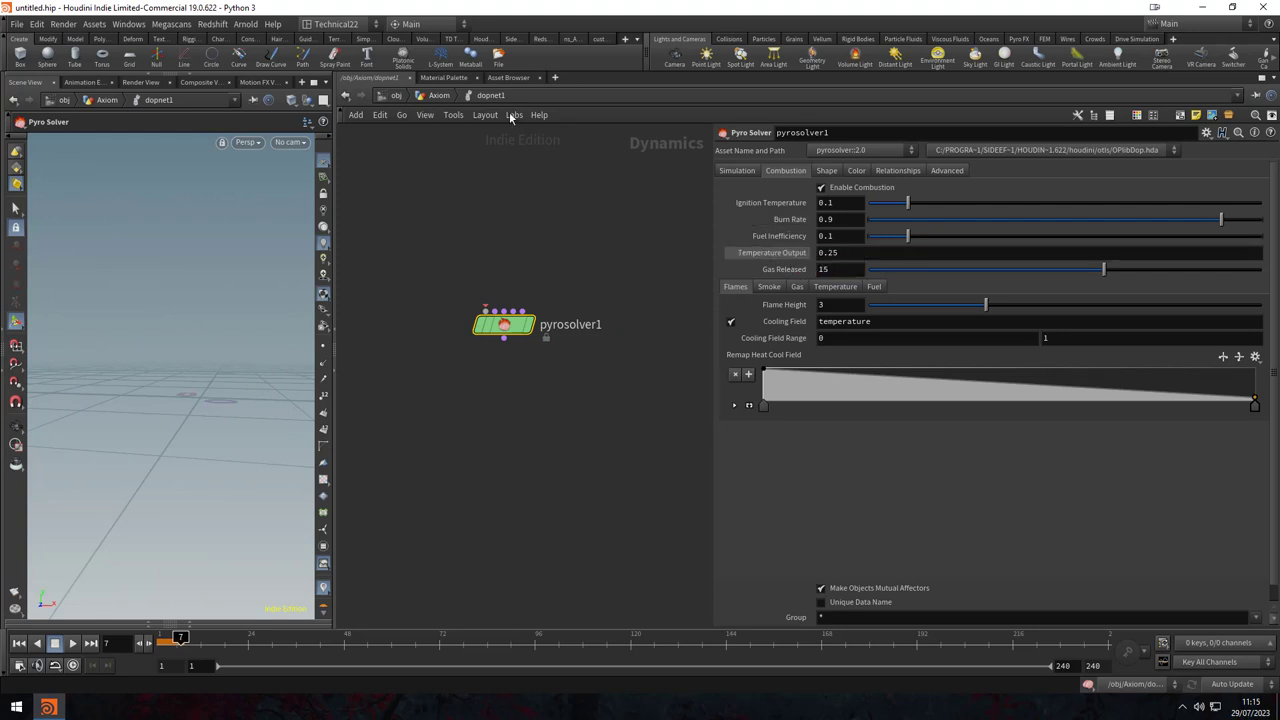
click(436, 93)
drag(560, 448, 440, 510)
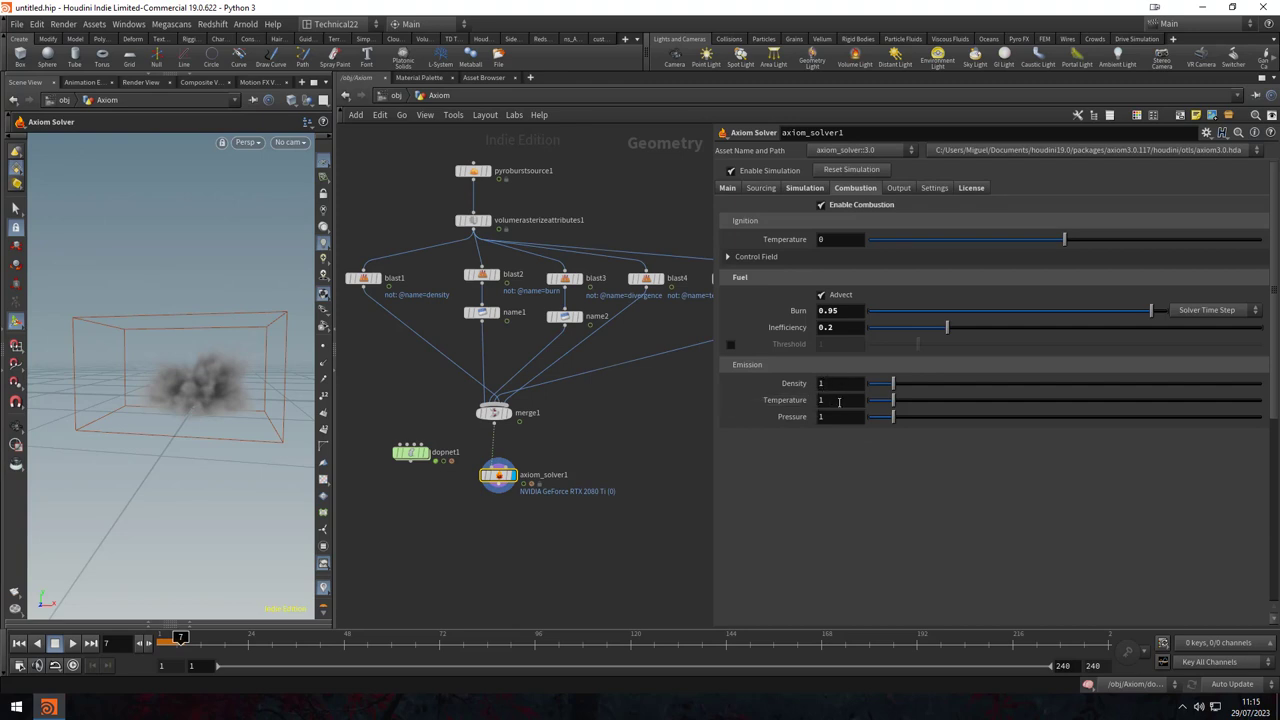
- Set the emission Temperature to 4 and Pressure to 0.15
click(821, 399)
click(843, 417)
text(5)
key(Return)
click(806, 188)
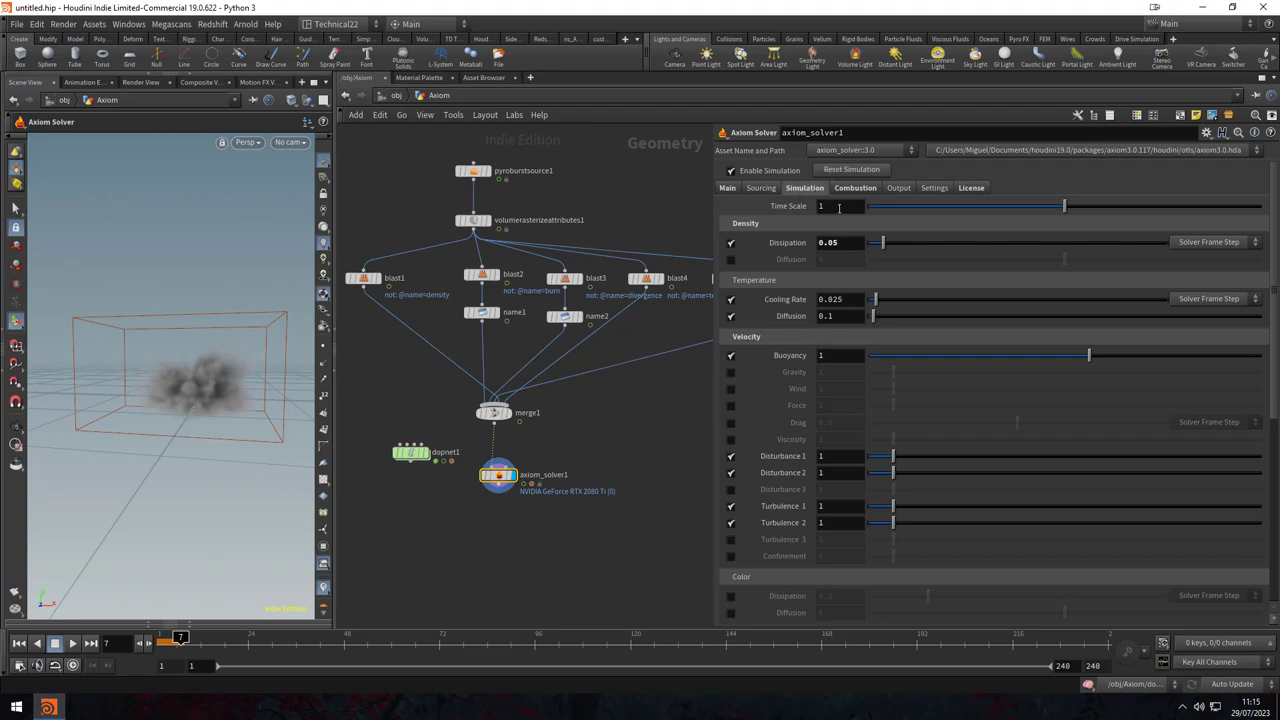
- Set updating to Manual and keyframe Time Scale at 3 on frame 1 and 1 on frame 12
click(35, 640)
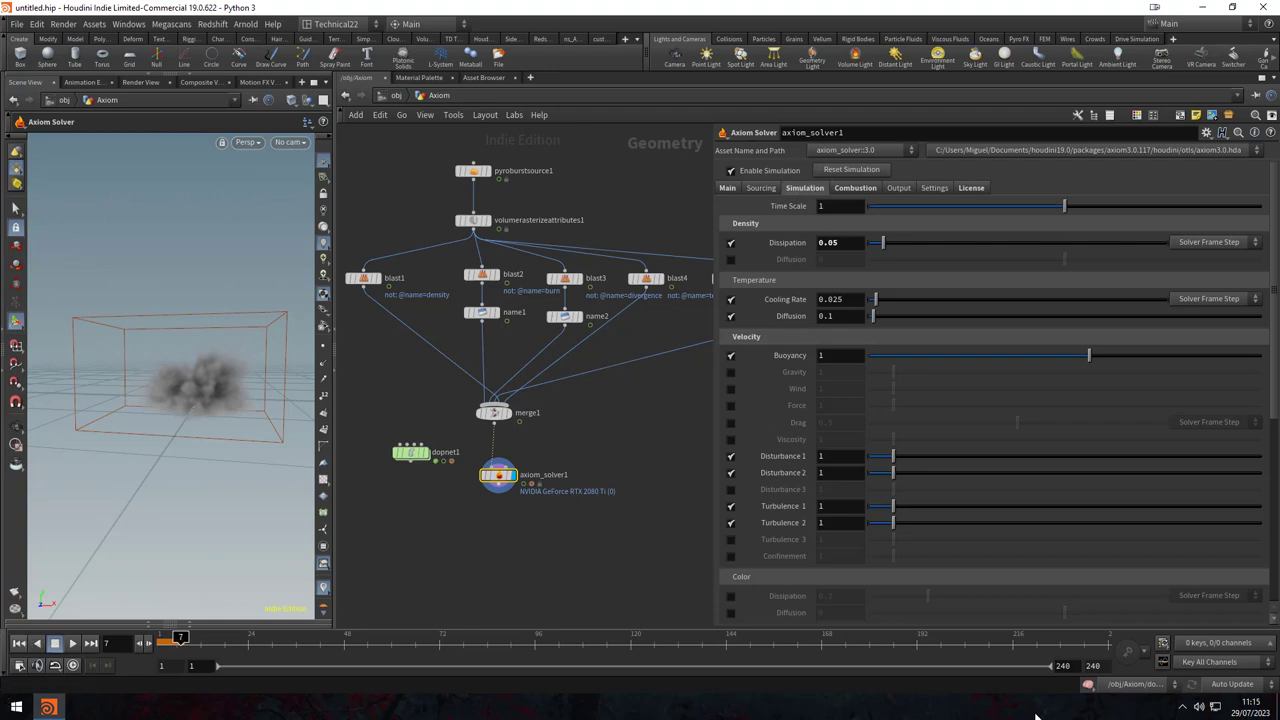
click(1228, 684)
click(1228, 686)
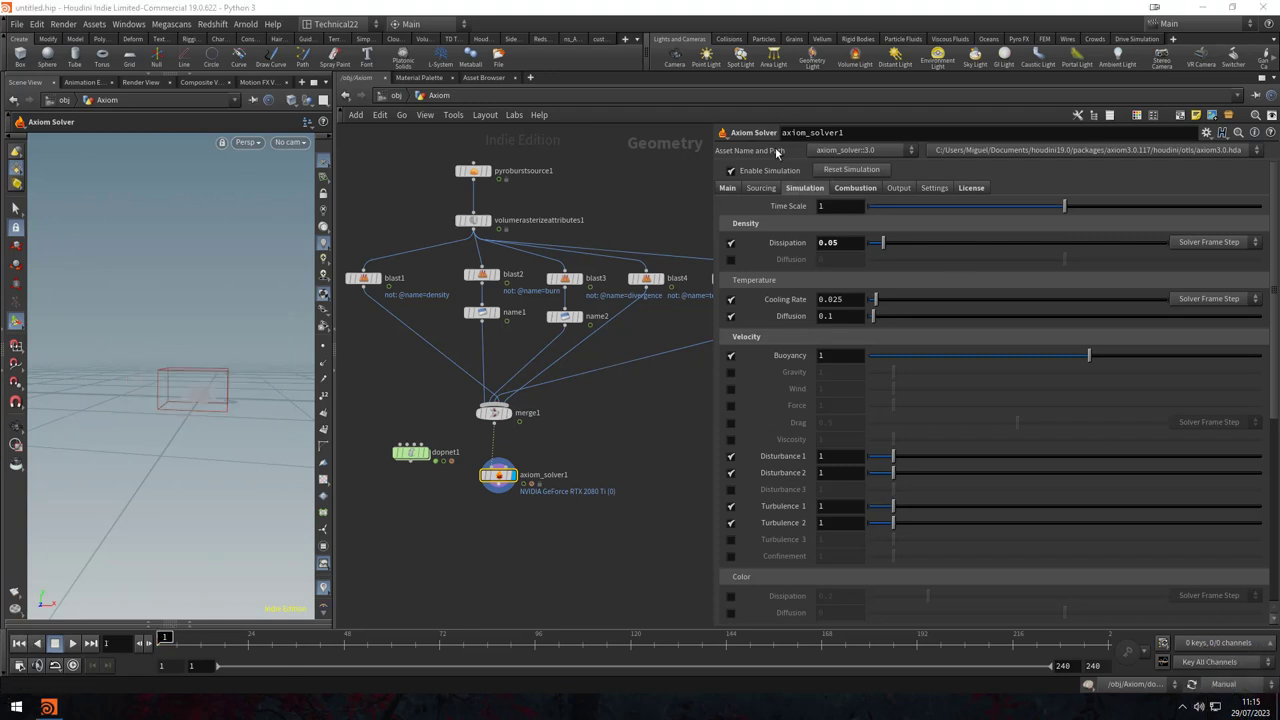
click(861, 207)
text(3)
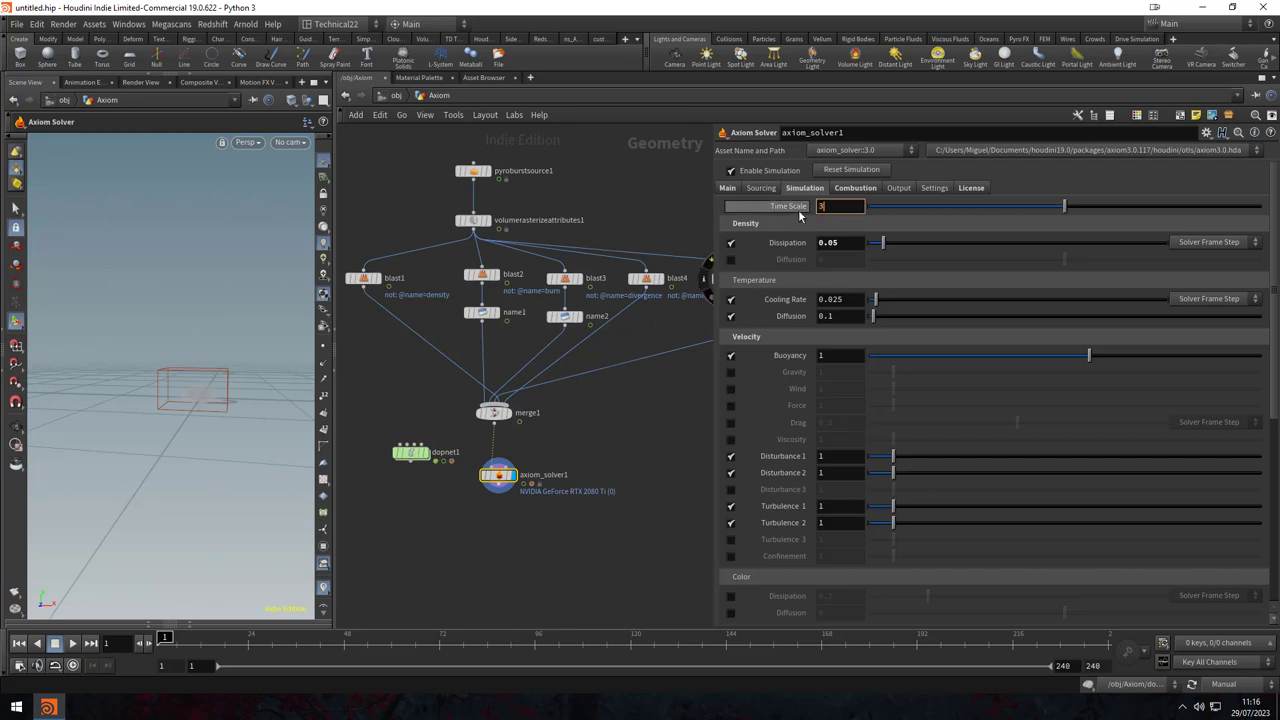
key(Return)
alt+click(790, 206)
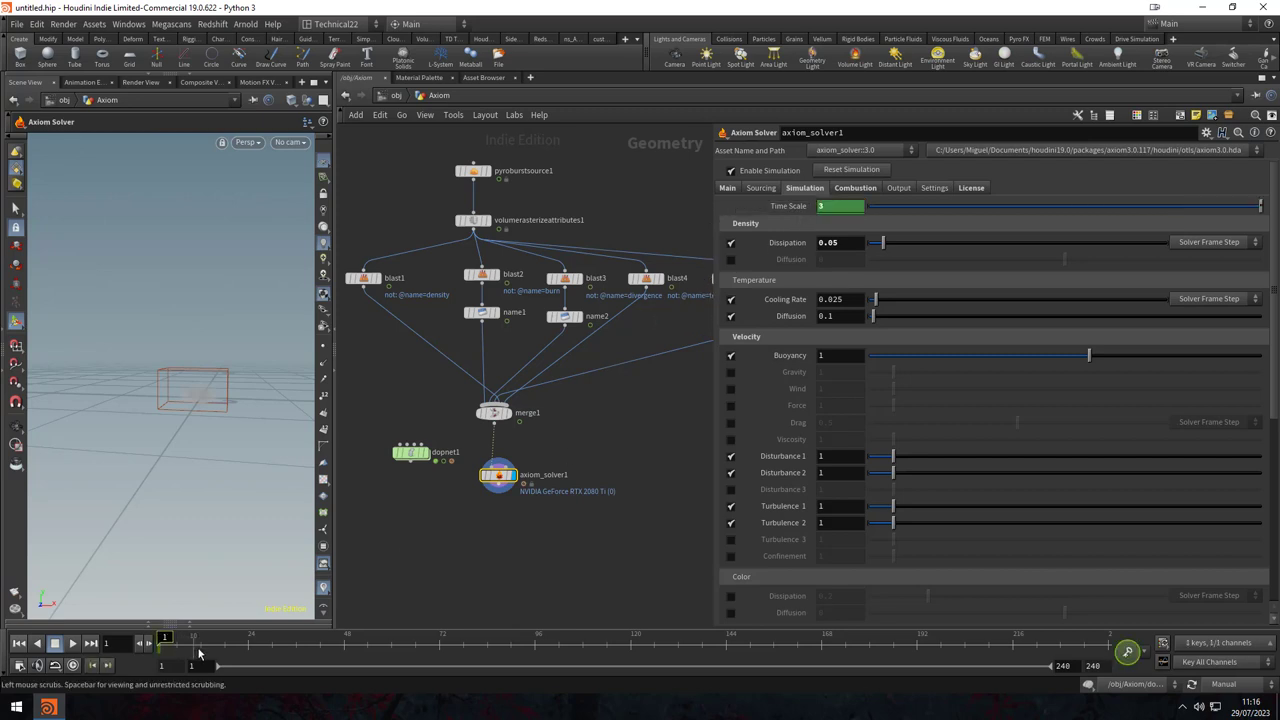
click(199, 640)
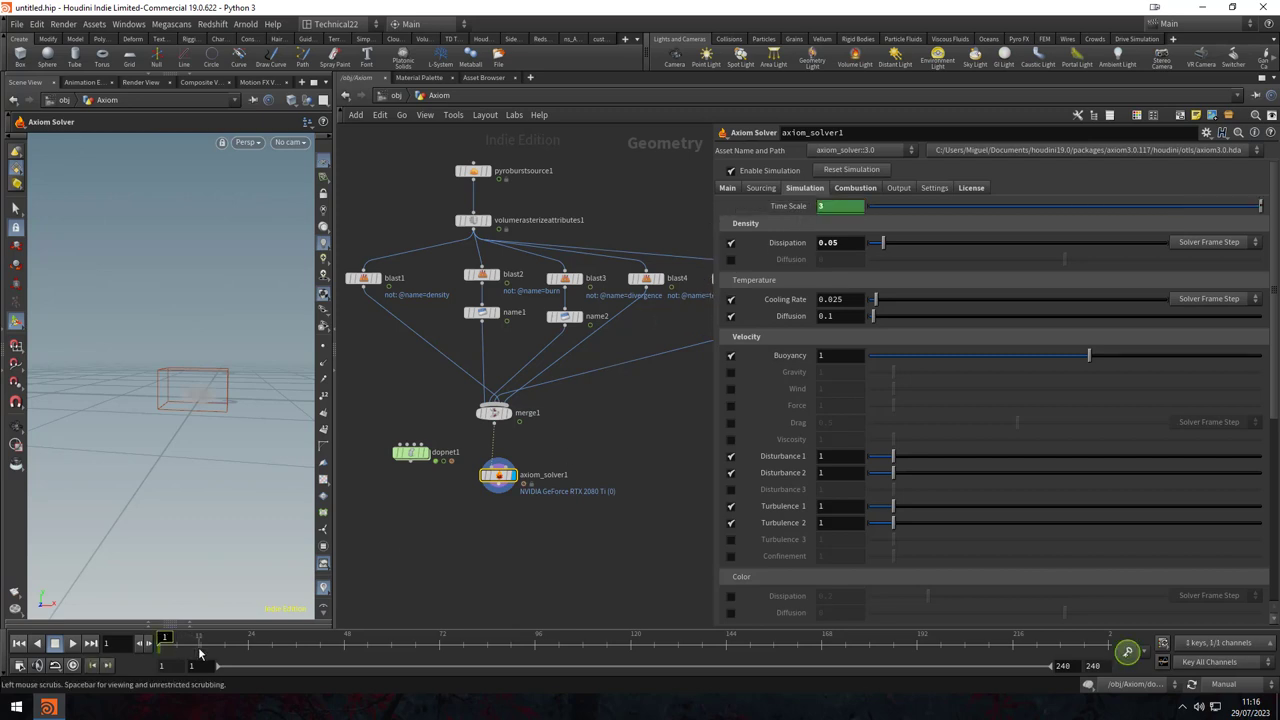
alt+click(786, 210)
text(60)
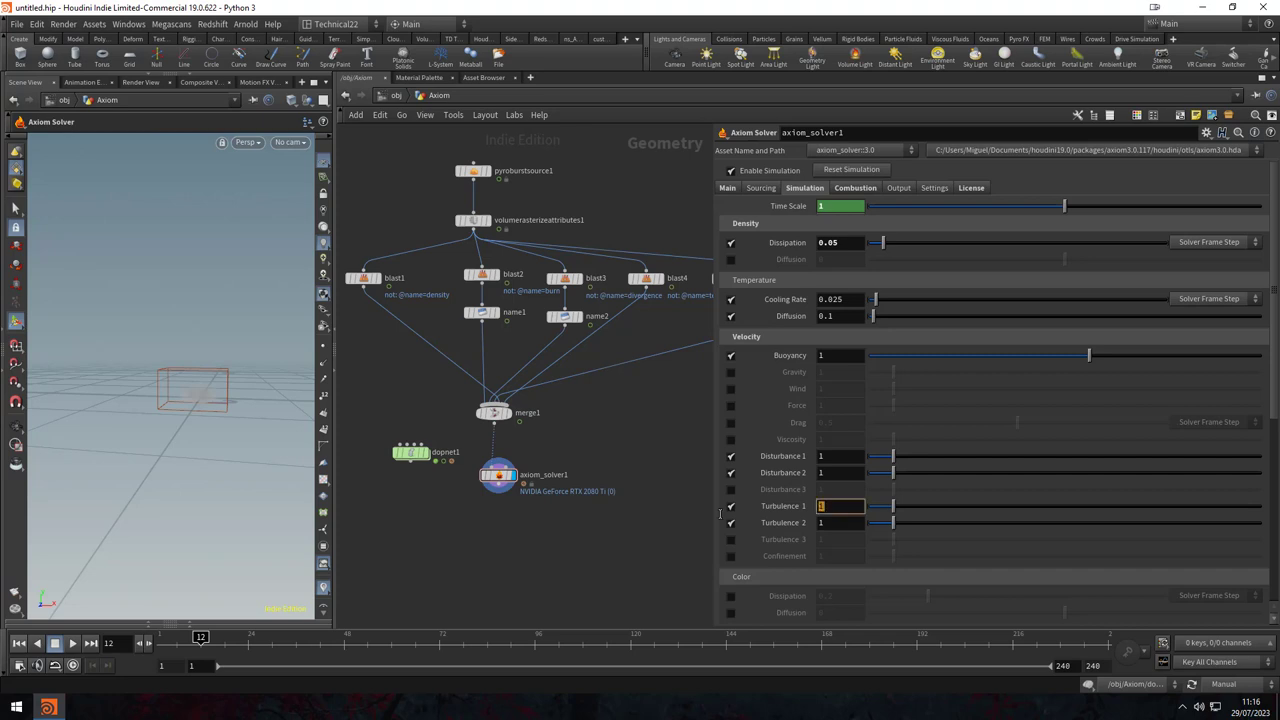
- Keyframe the turbulence values on frames 1 and 12, ending with Turbulence 1 at 0.5 and Turbulence 2 at 1
click(18, 643)
alt+click(781, 507)
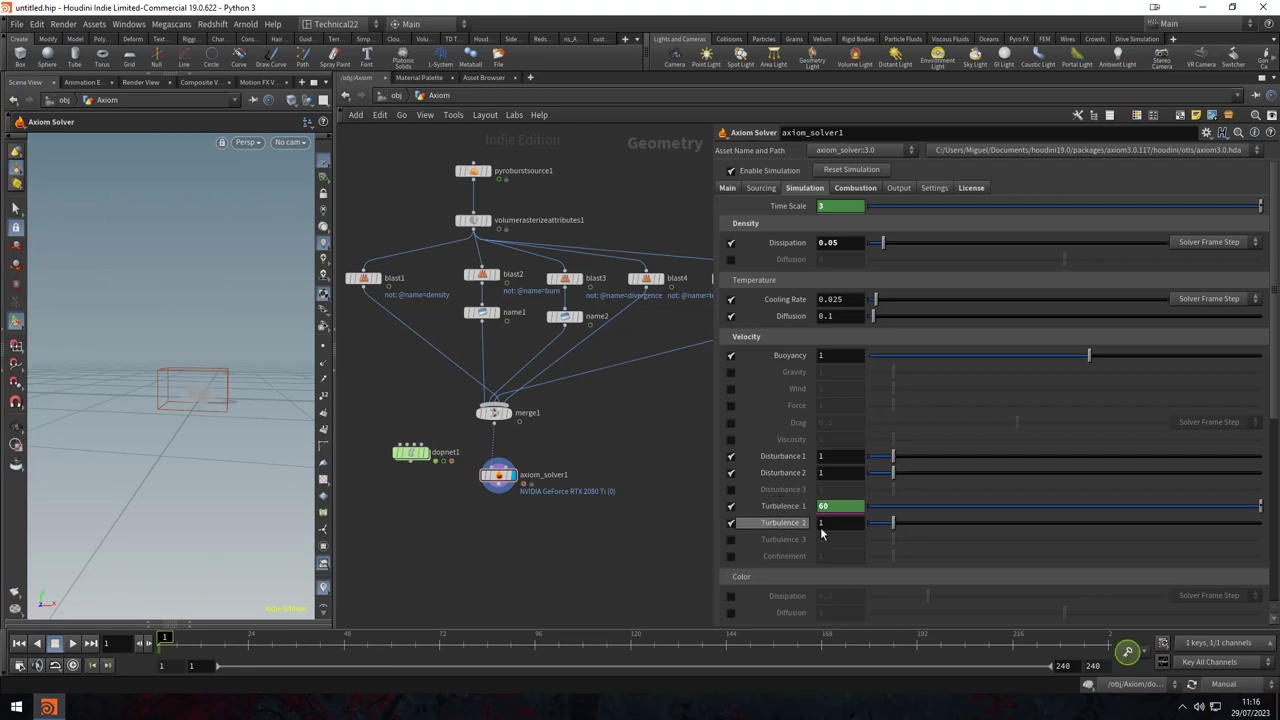
click(197, 652)
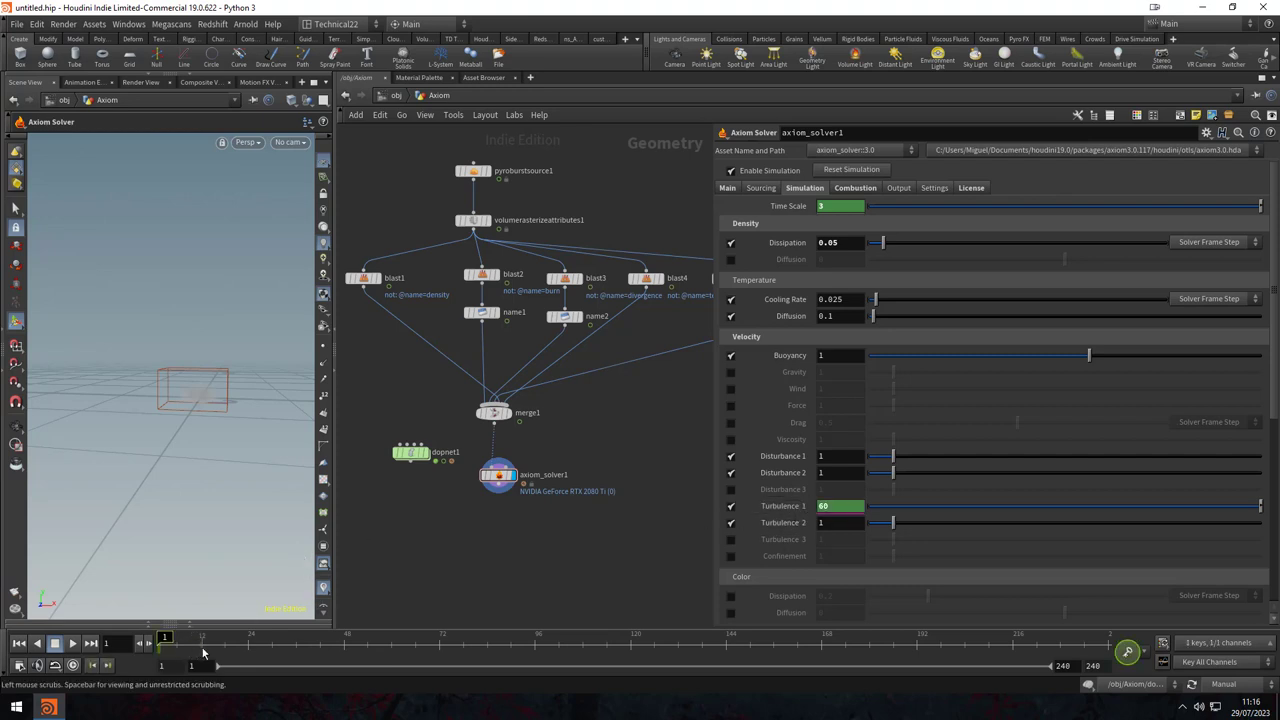
click(162, 645)
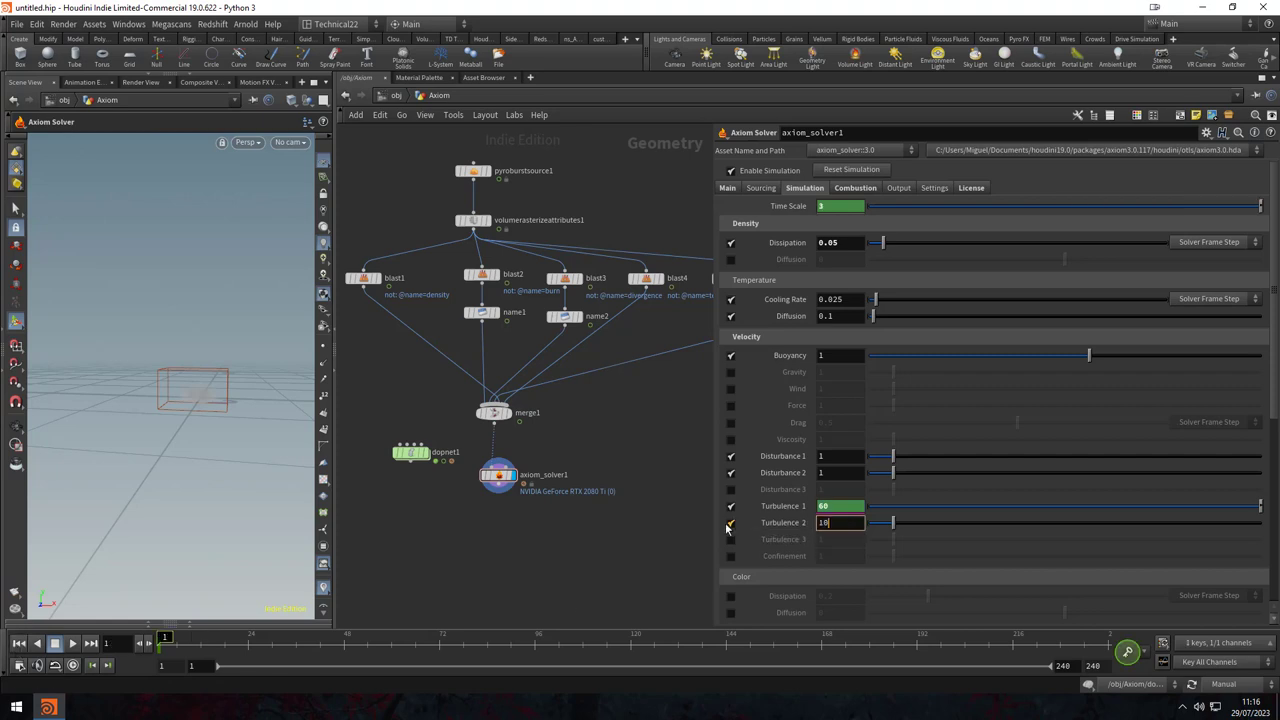
text(0)
key(Return)
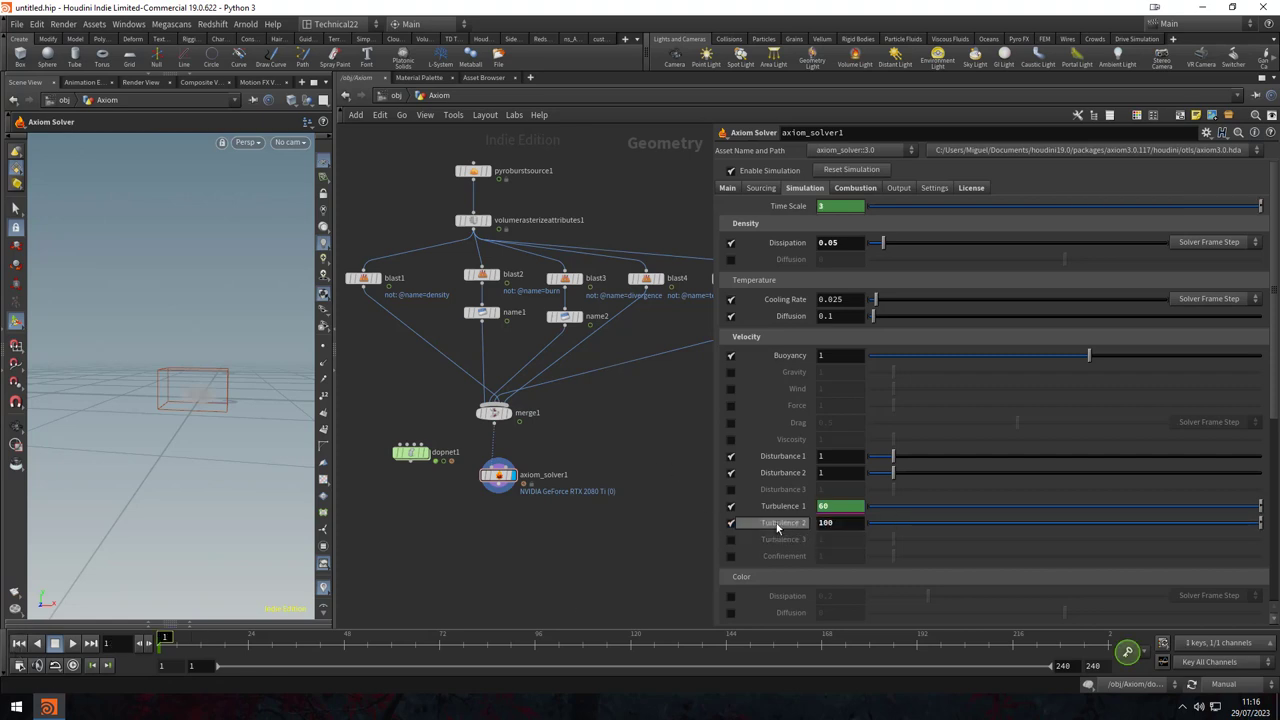
alt+click(782, 522)
click(199, 650)
text(0.5)
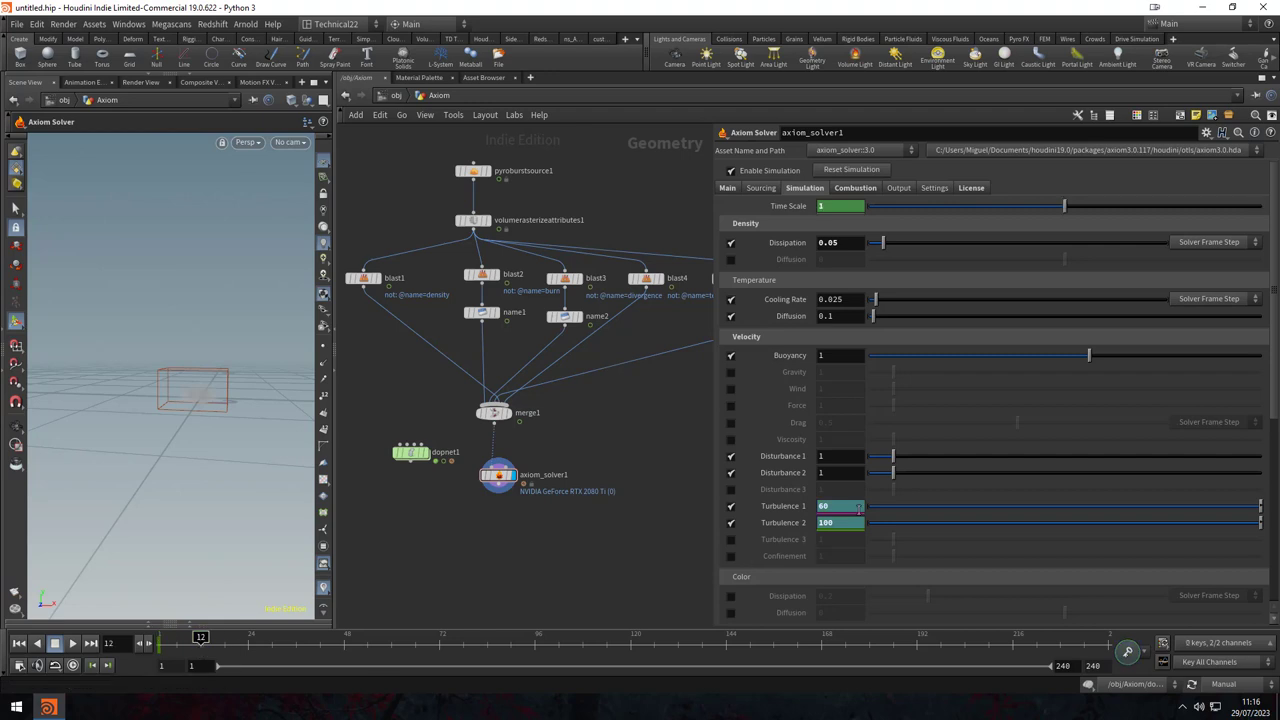
key(Return)
text(1)
alt+click(742, 507)
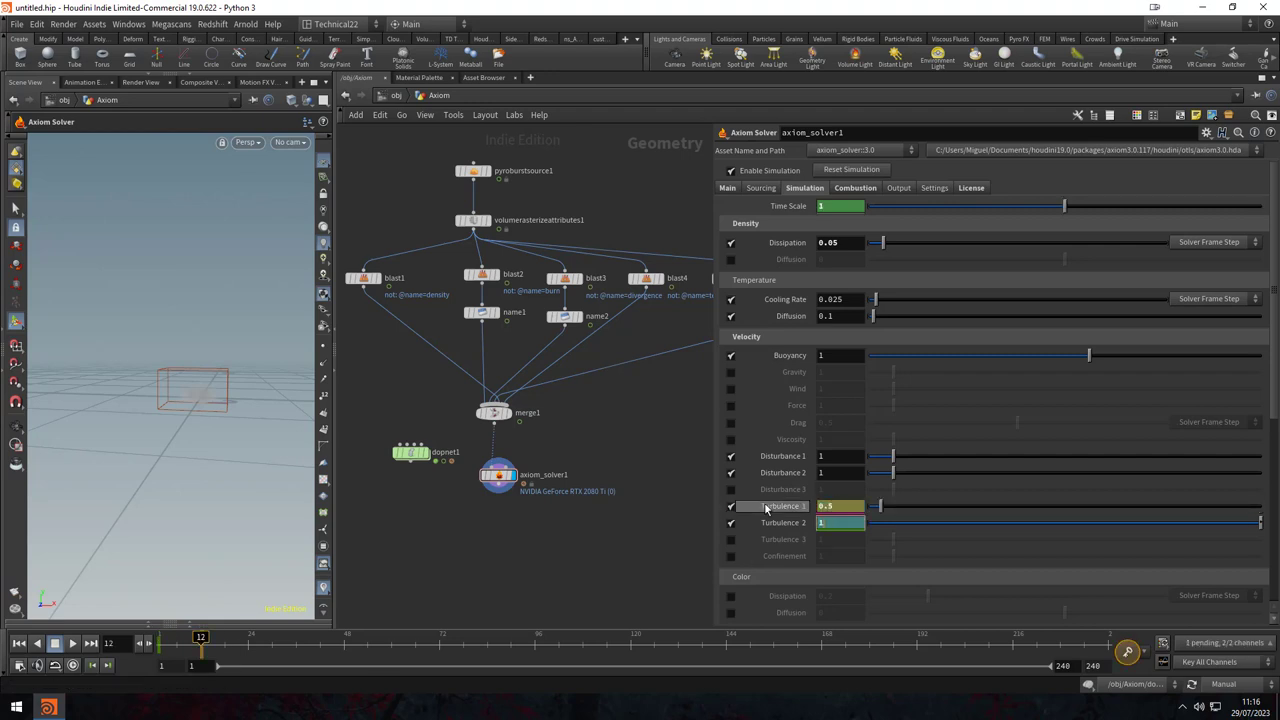
scroll(1145, 442, down, 2)
scroll(1145, 442, down, 2)
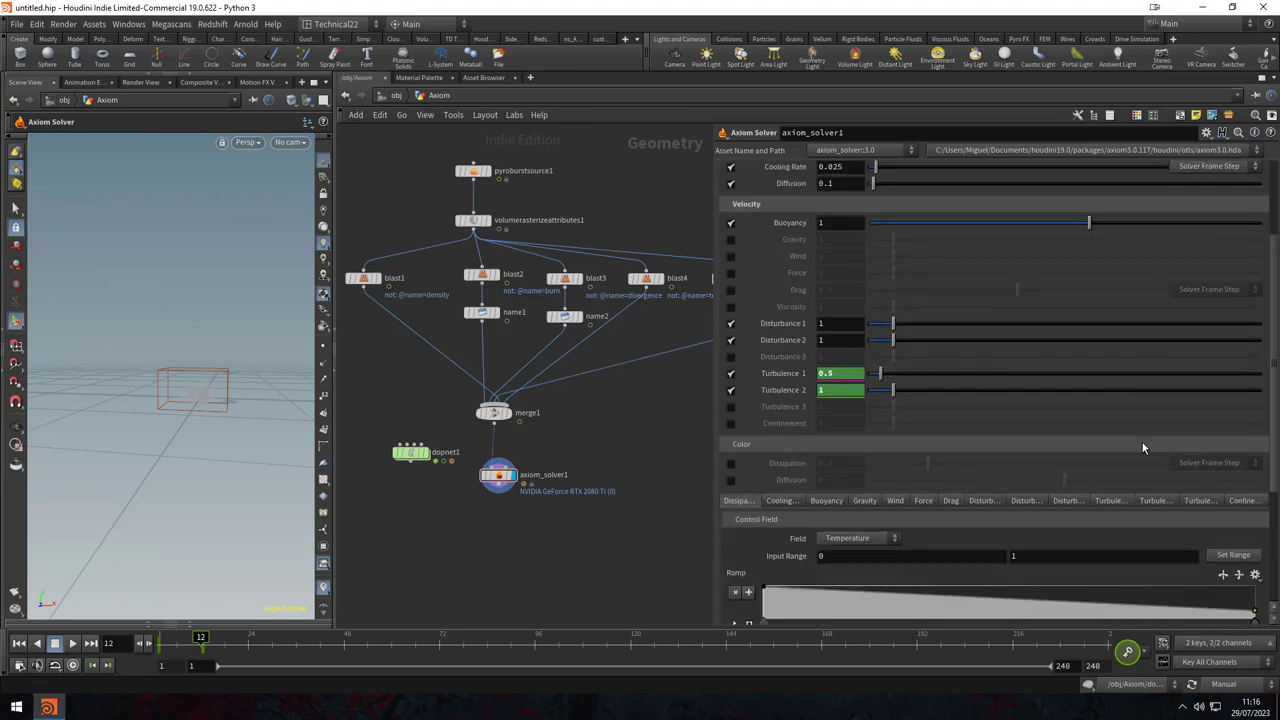
scroll(933, 515, down, 2)
scroll(949, 523, down, 1)
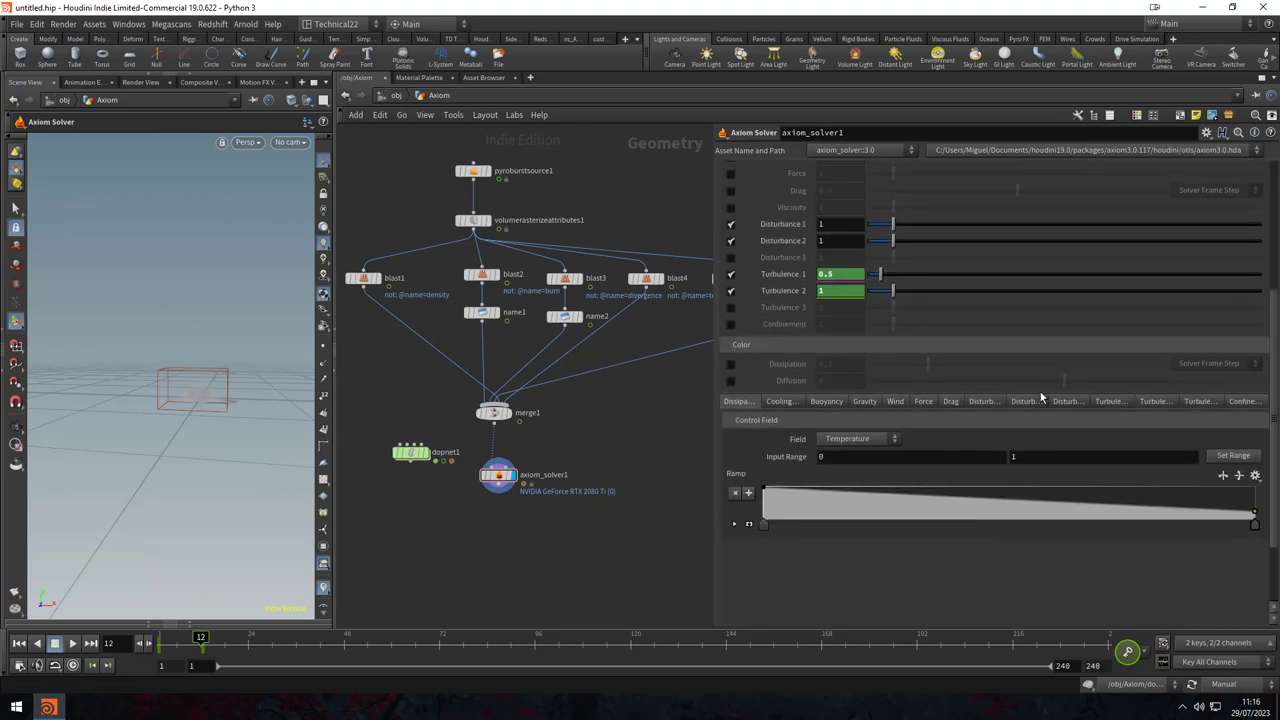
- On the second Turbulence tab, change Swirl Size to 1
click(1120, 404)
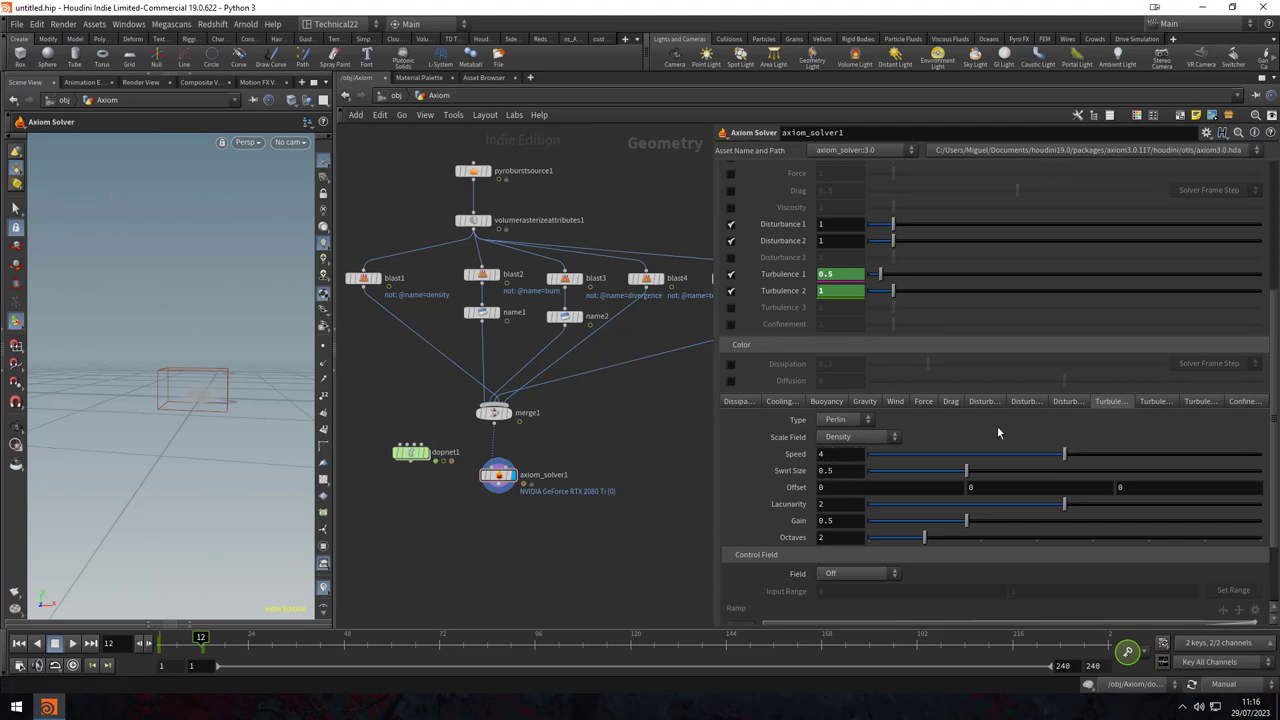
click(1153, 404)
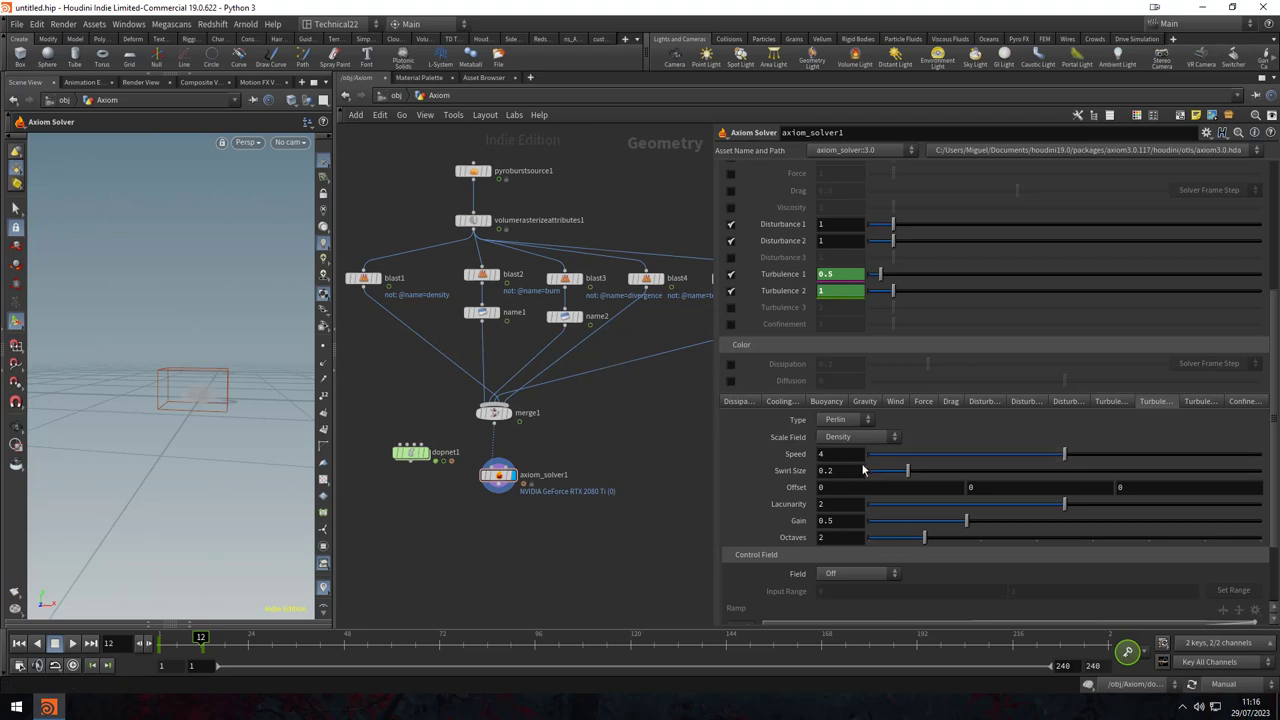
double_click(851, 471)
text(1)
key(Return)
scroll(1180, 381, up, 2)
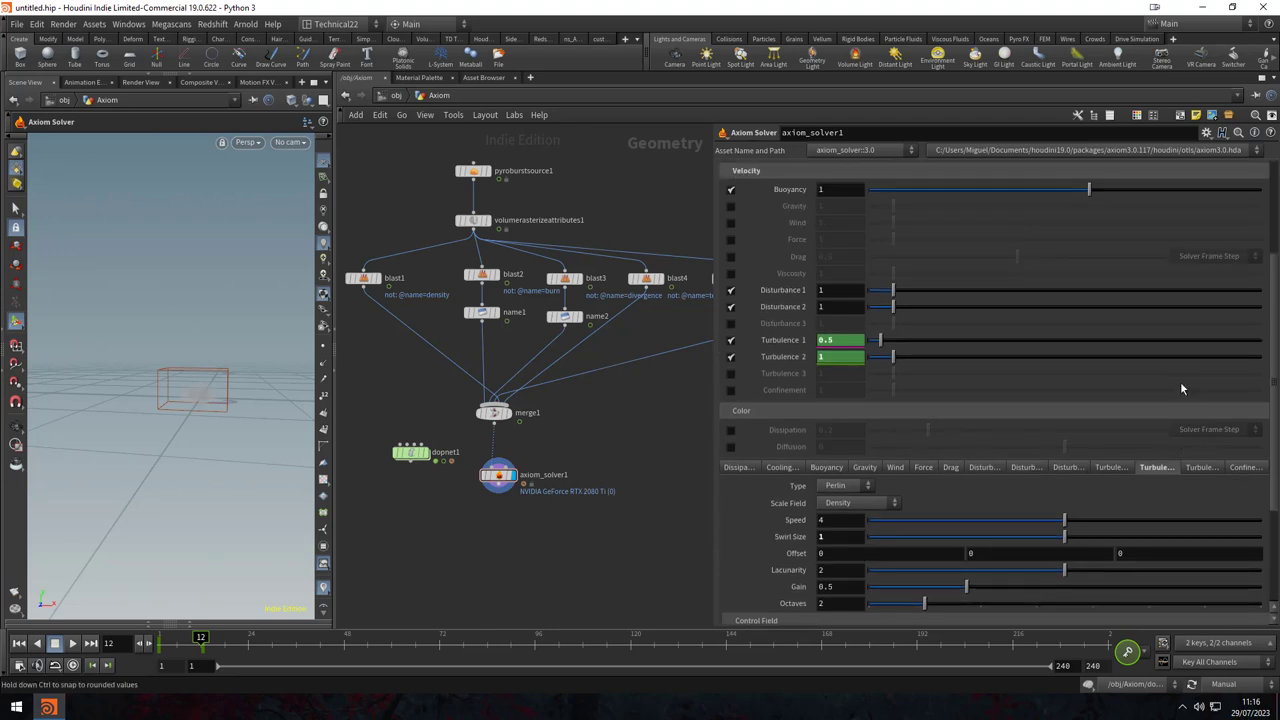
scroll(1180, 381, up, 3)
scroll(1177, 372, up, 2)
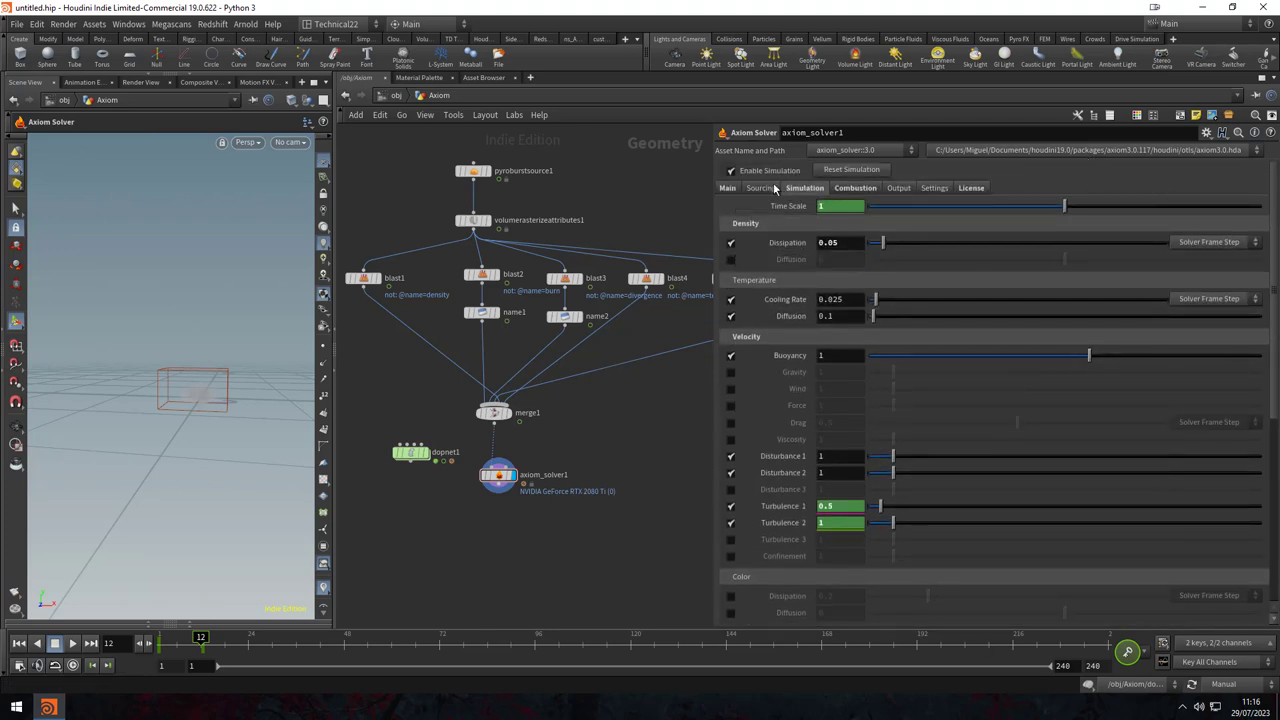
- Rewind, switch to Auto Update, and play the Axiom simulation to frame 39
click(728, 188)
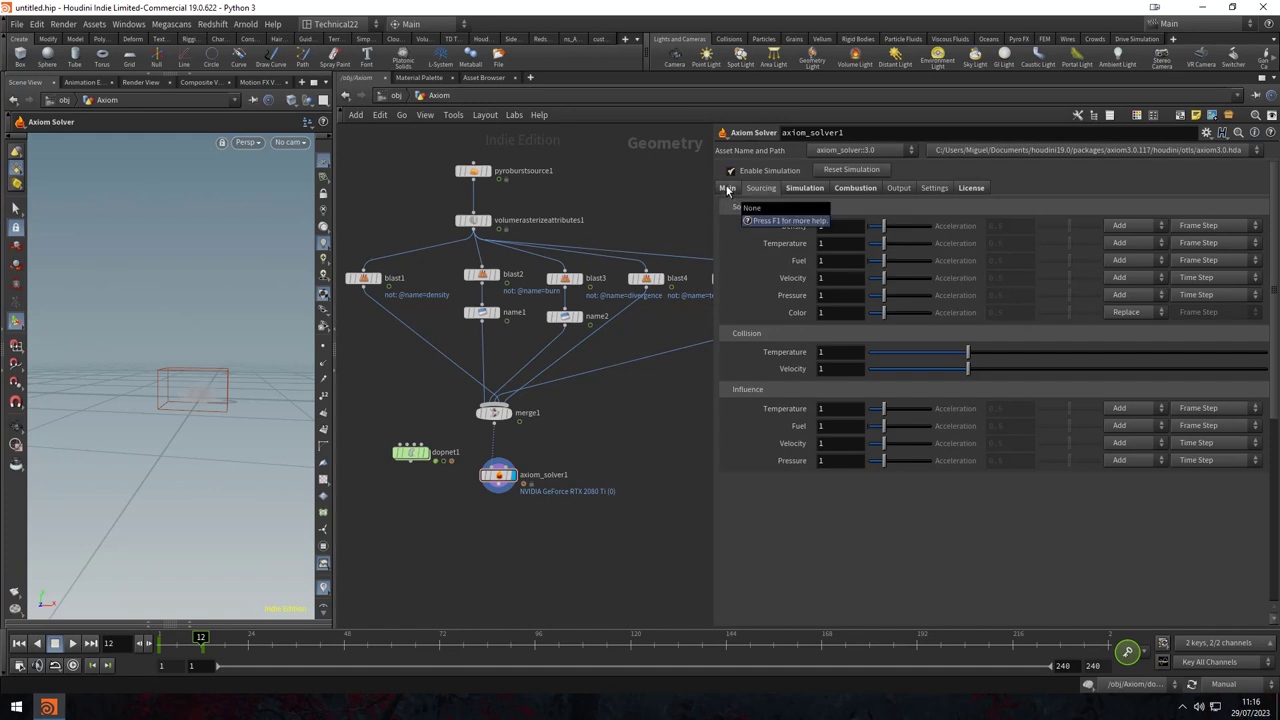
click(18, 643)
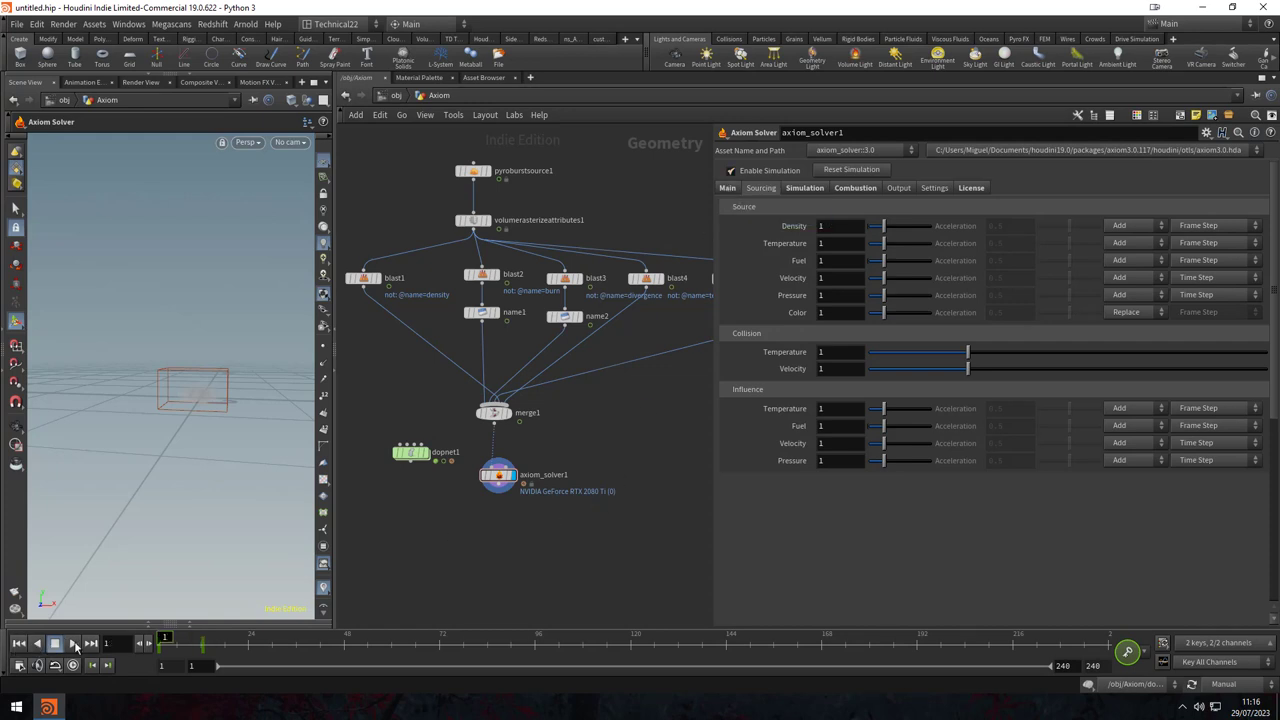
click(74, 644)
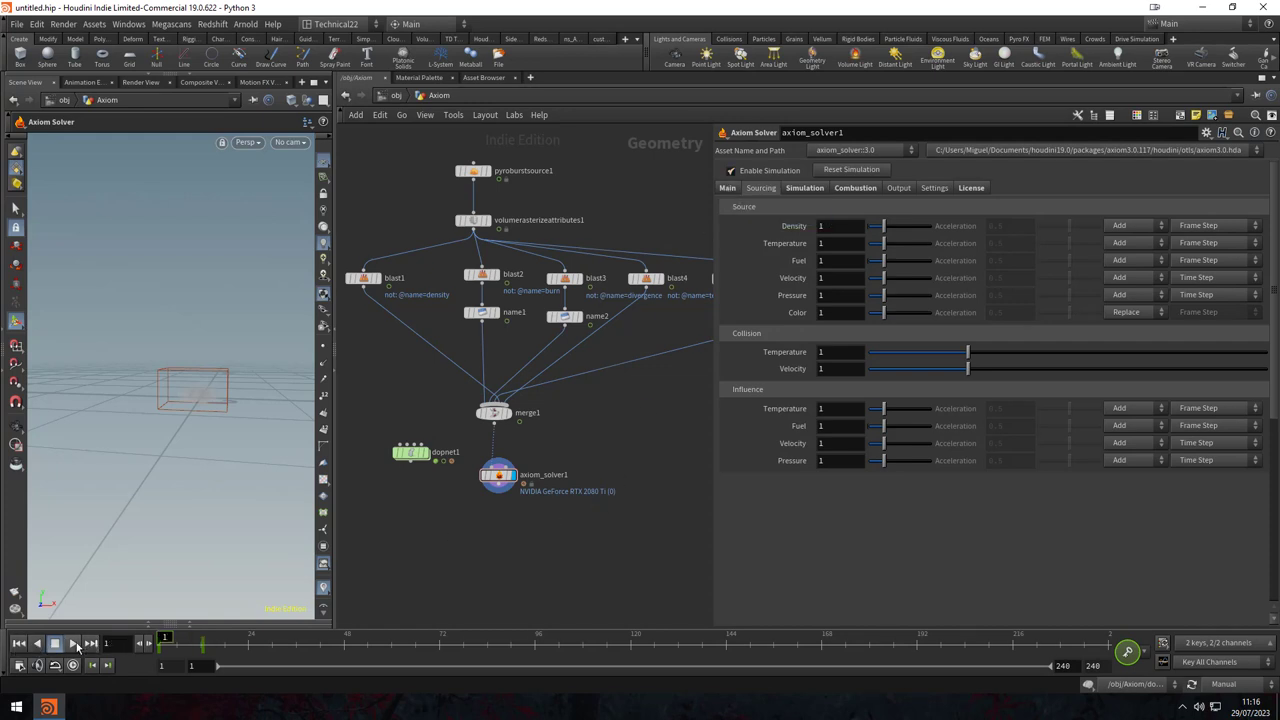
click(18, 643)
click(1230, 684)
click(1207, 663)
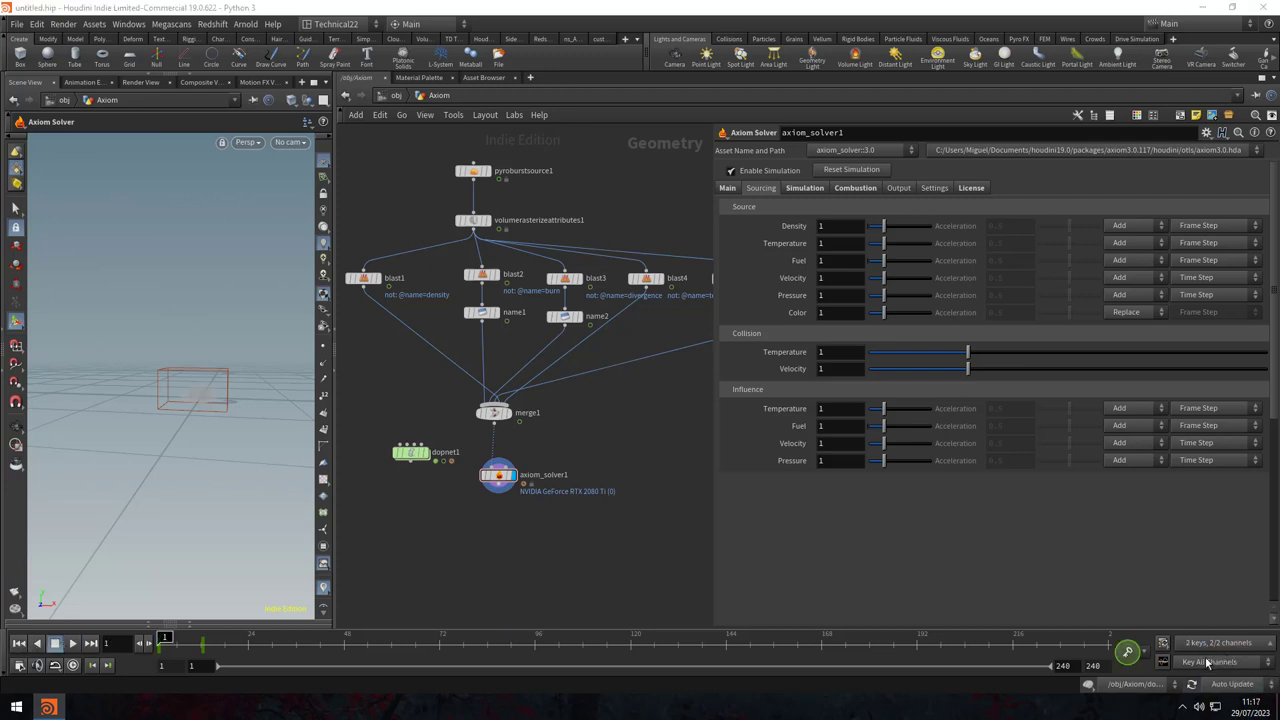
click(72, 643)
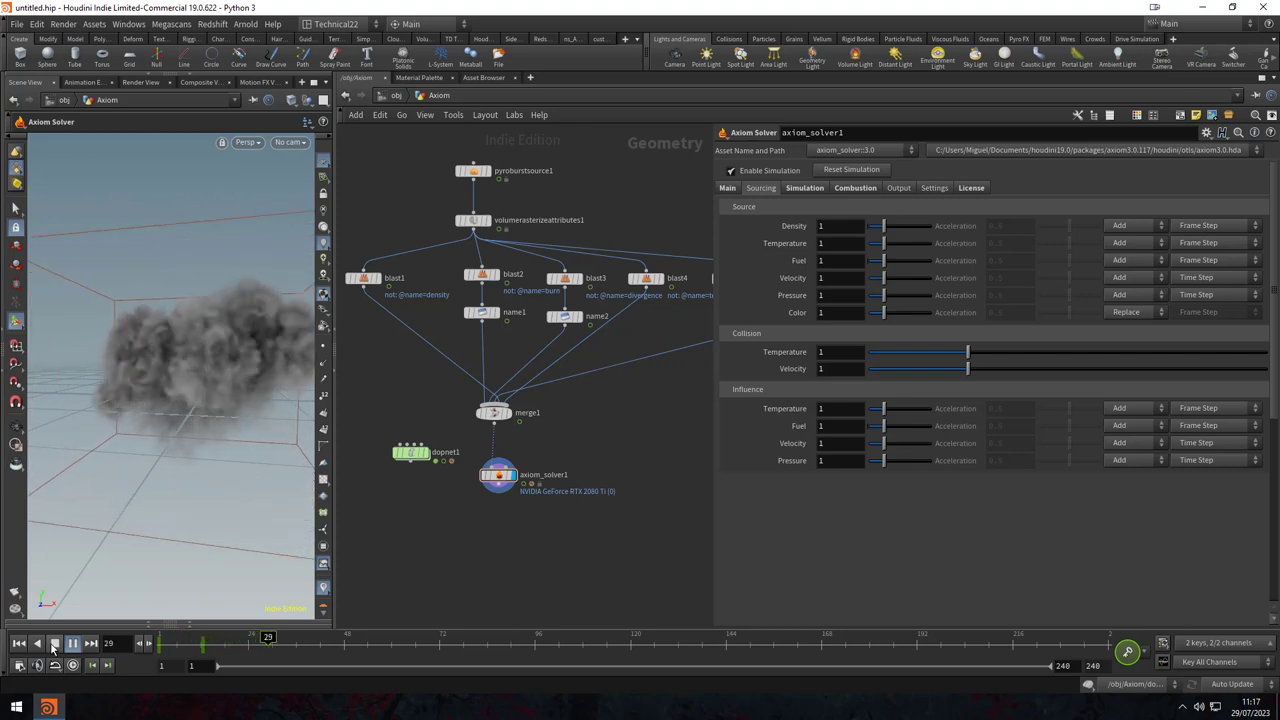
click(54, 645)
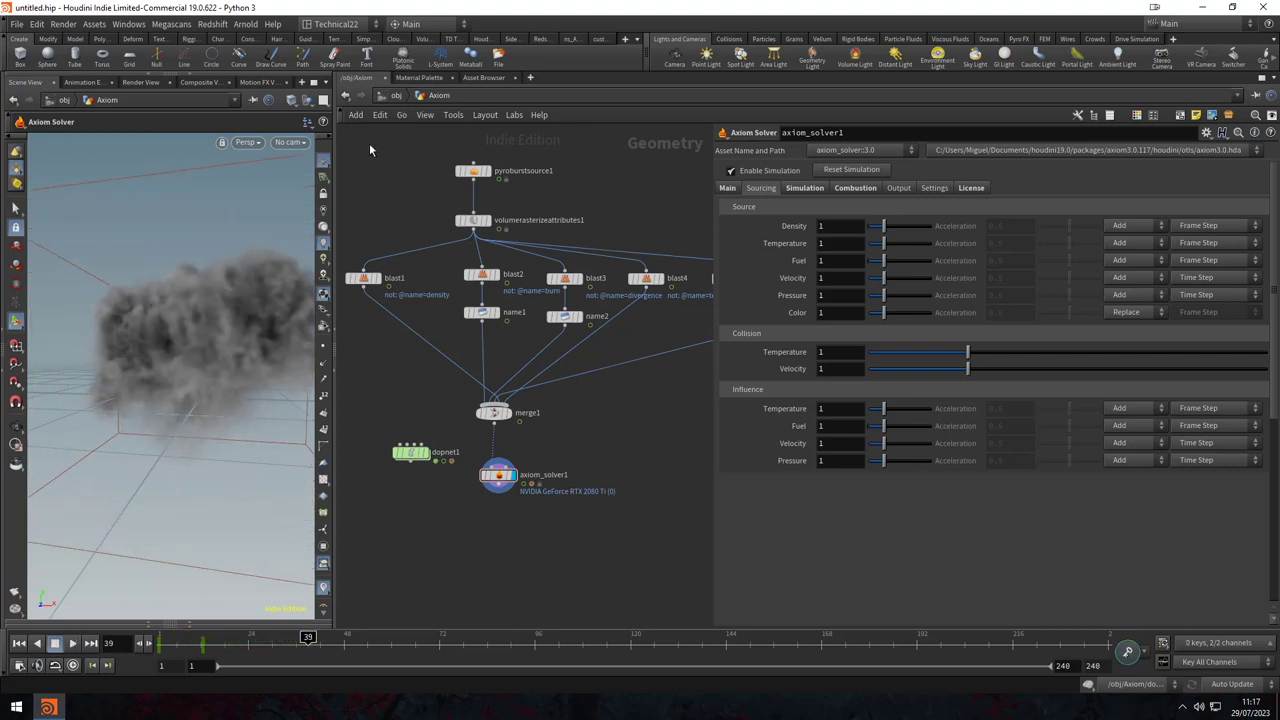
- Reframe the smoke cloud in the viewport and search the Tab menu for 'pyro' nodes
drag(333, 280, 534, 280)
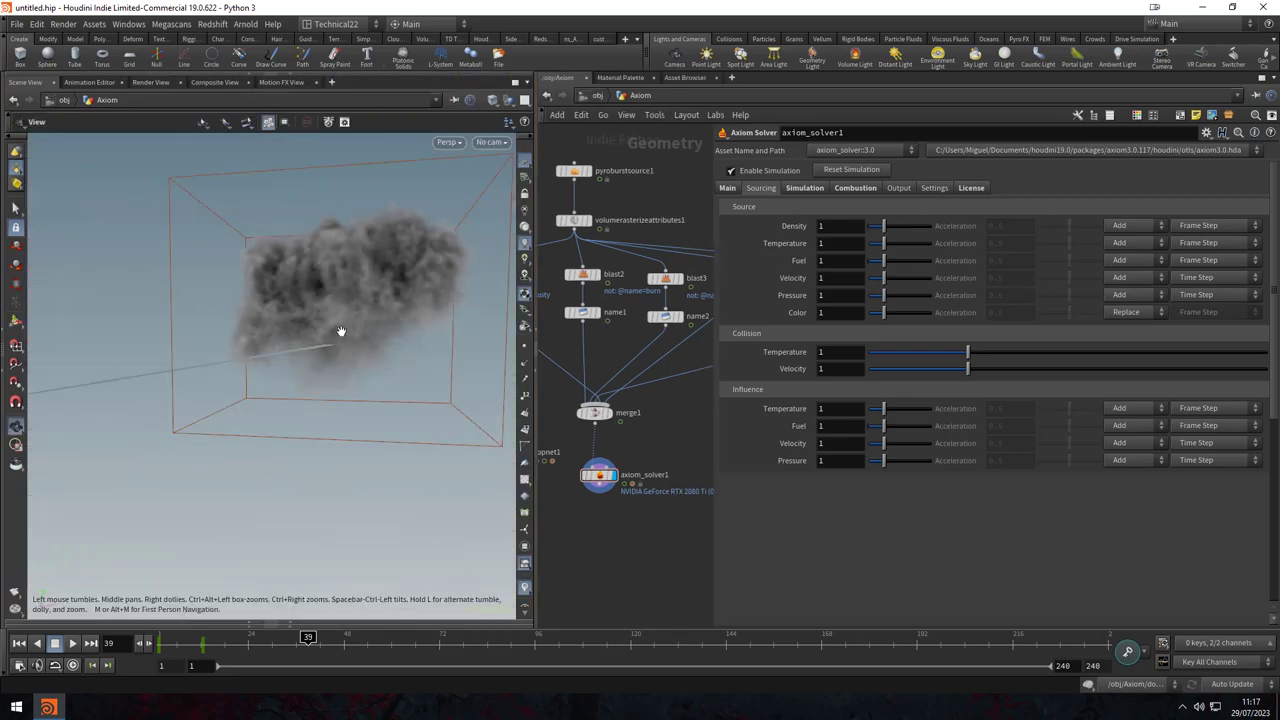
mouse_move(340, 331)
mouse_down()
mouse_move(391, 346)
mouse_move(351, 360)
mouse_move(351, 346)
mouse_up()
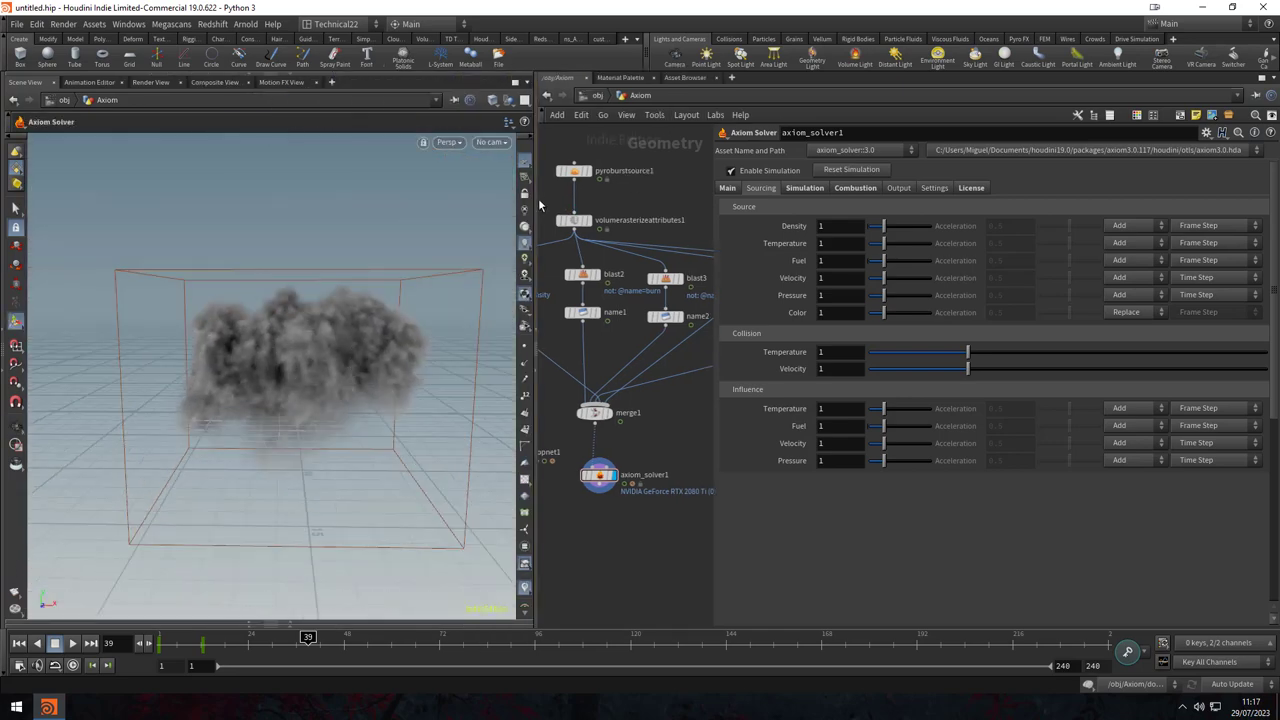
drag(530, 205, 278, 205)
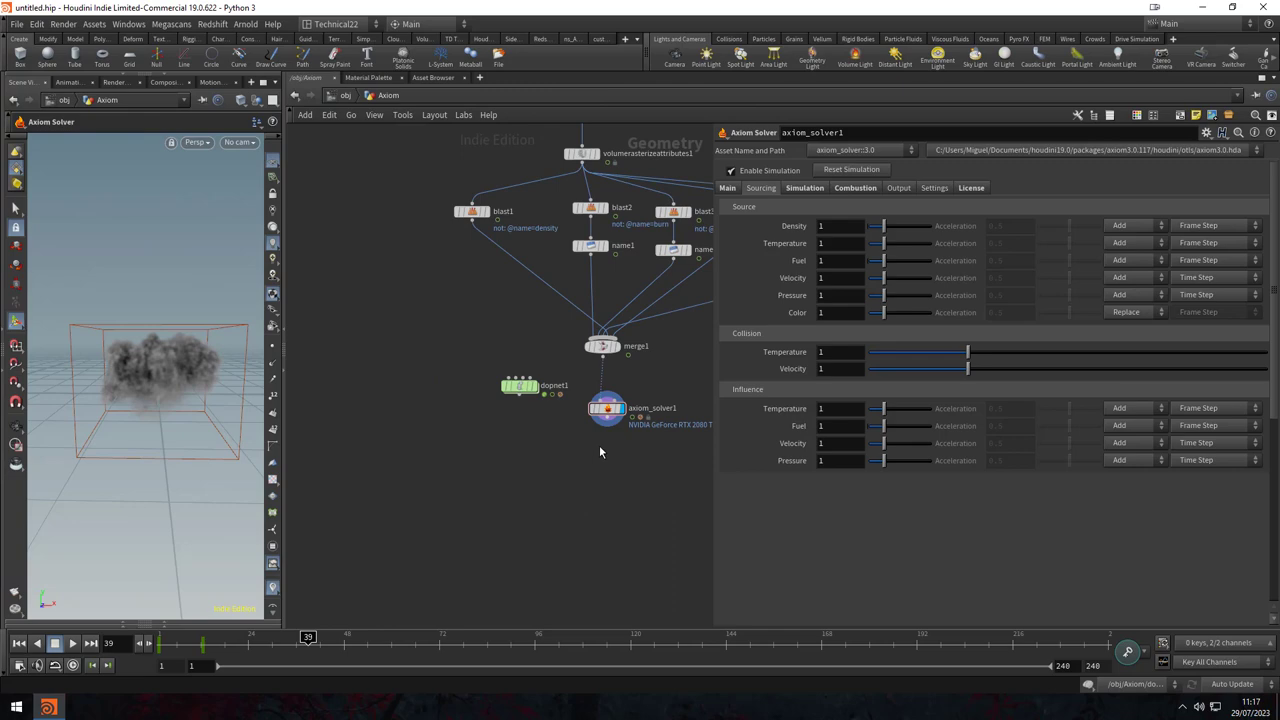
key(Tab)
text(pyro)
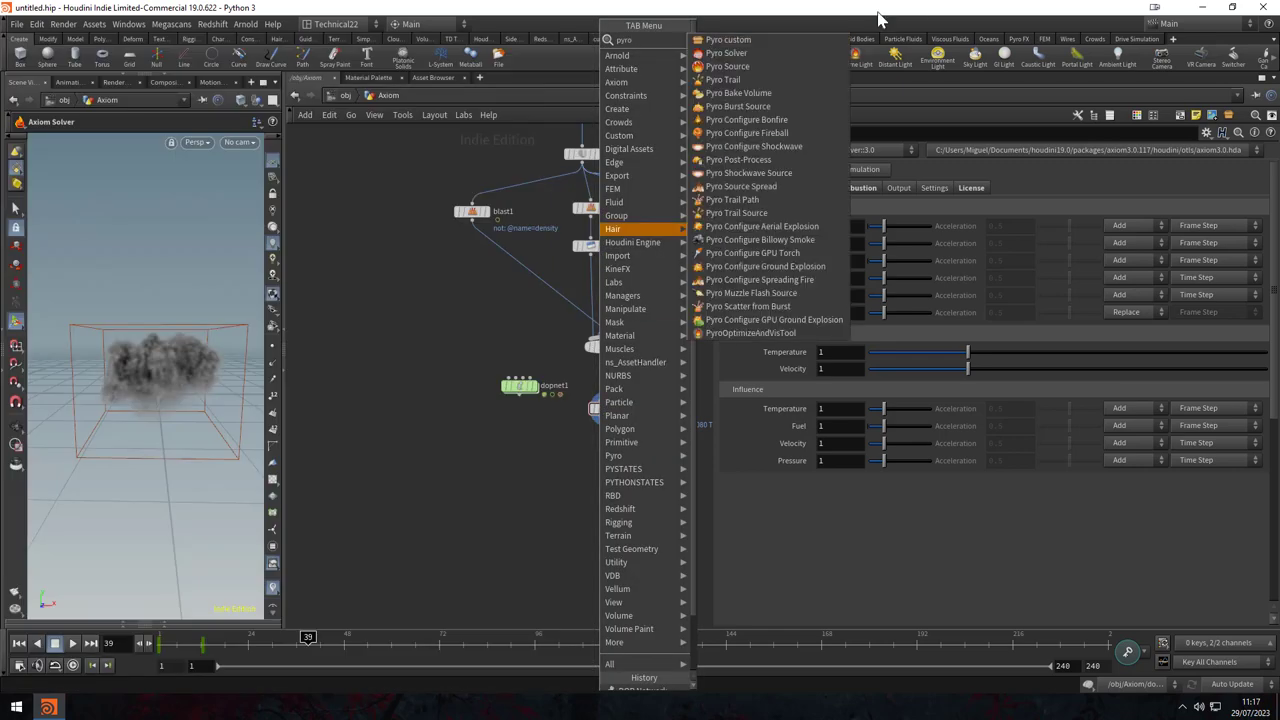
- Add a Pyro Bake Volume node below axiom_solver1
click(740, 92)
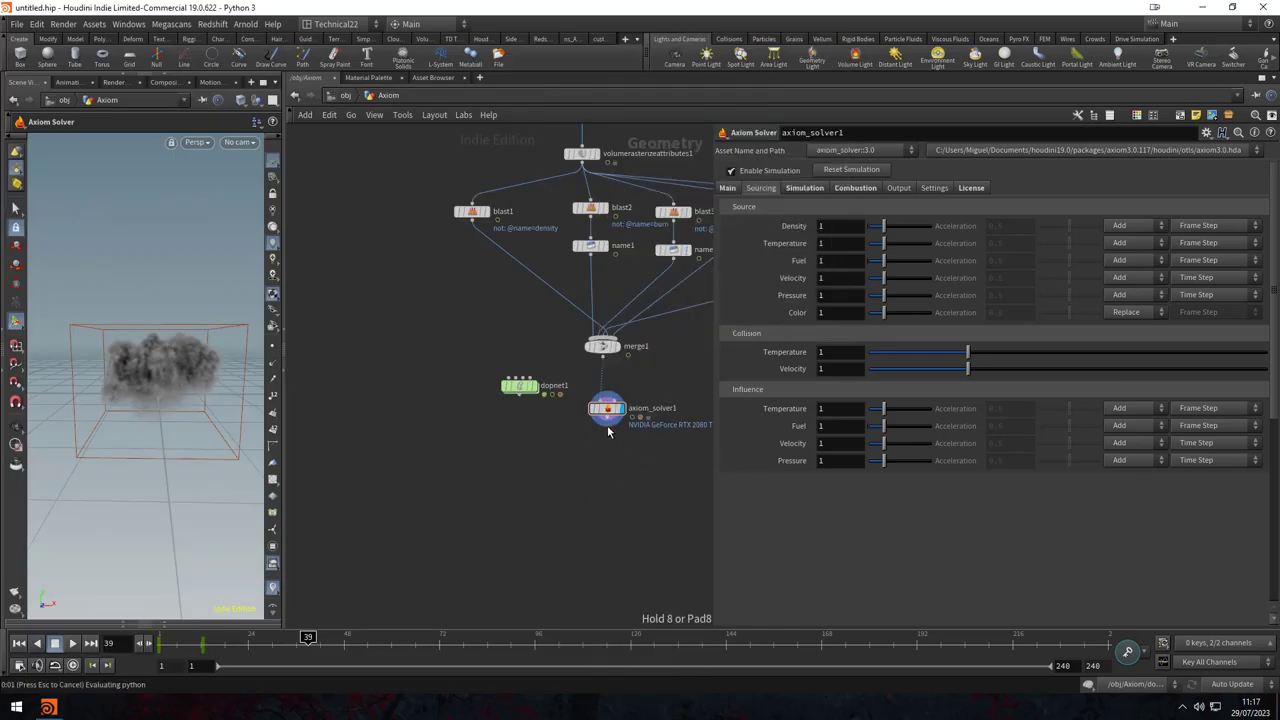
click(612, 468)
click(607, 408)
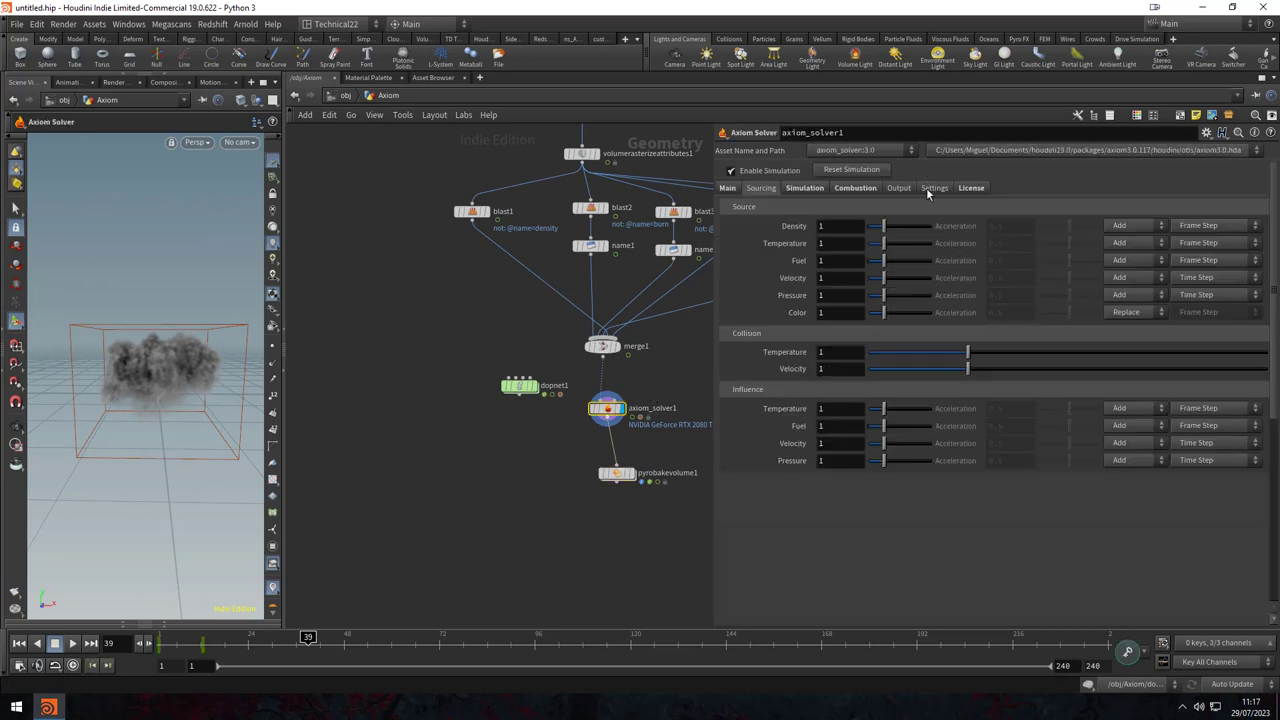
- Set the Axiom Solver's Field Precision to 16-bit on its Settings page
click(900, 188)
click(932, 189)
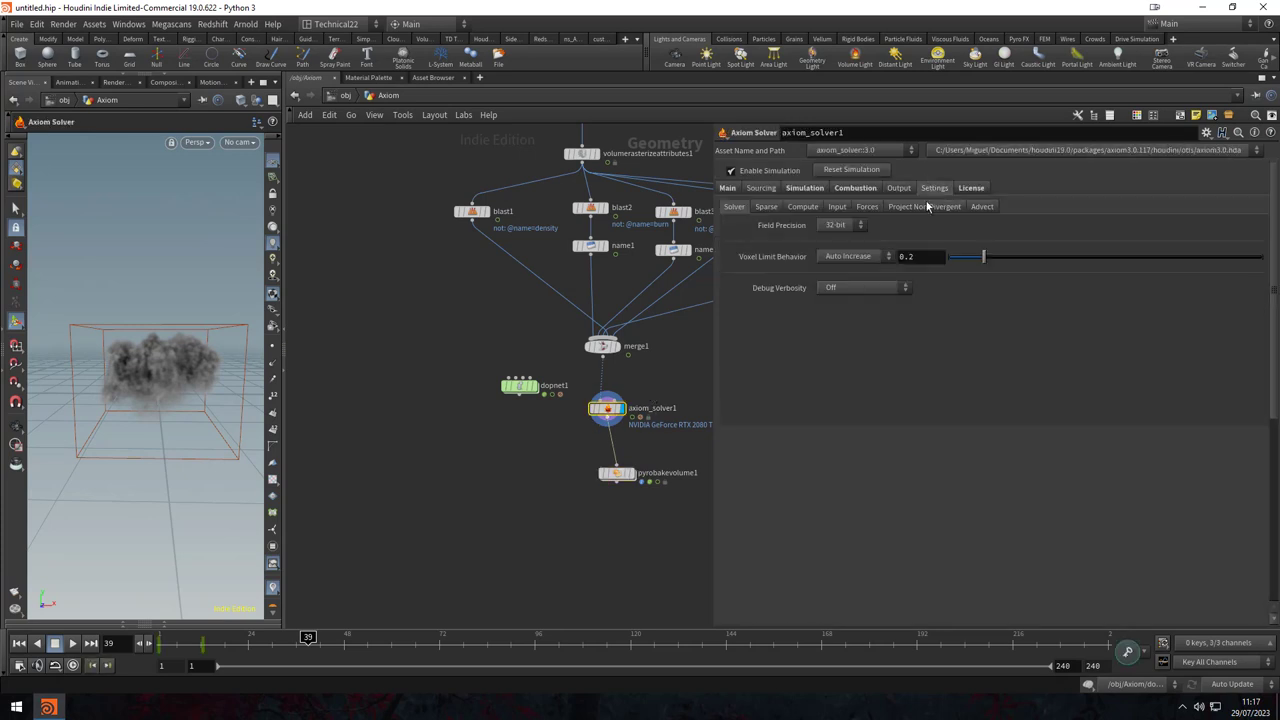
click(833, 227)
click(836, 248)
- Align the bake node under the solver and orbit closer to the smoke cloud
drag(616, 473, 607, 463)
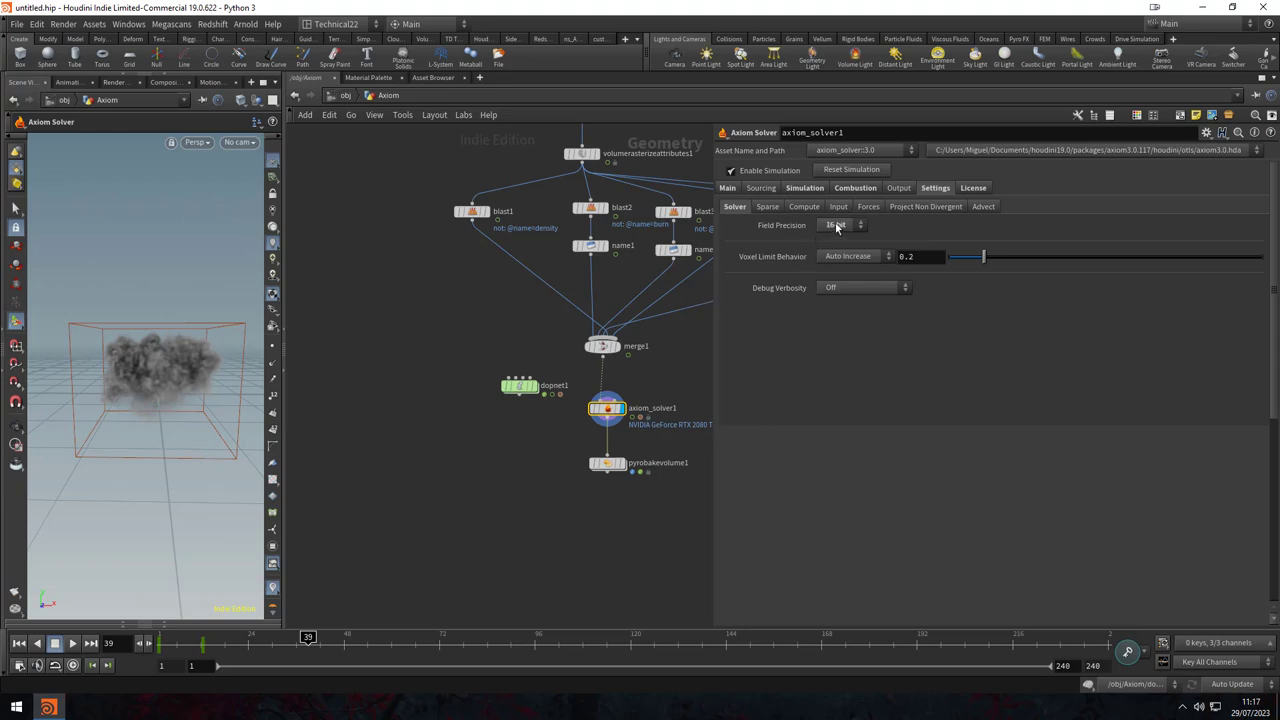
drag(288, 262, 378, 262)
key(Escape)
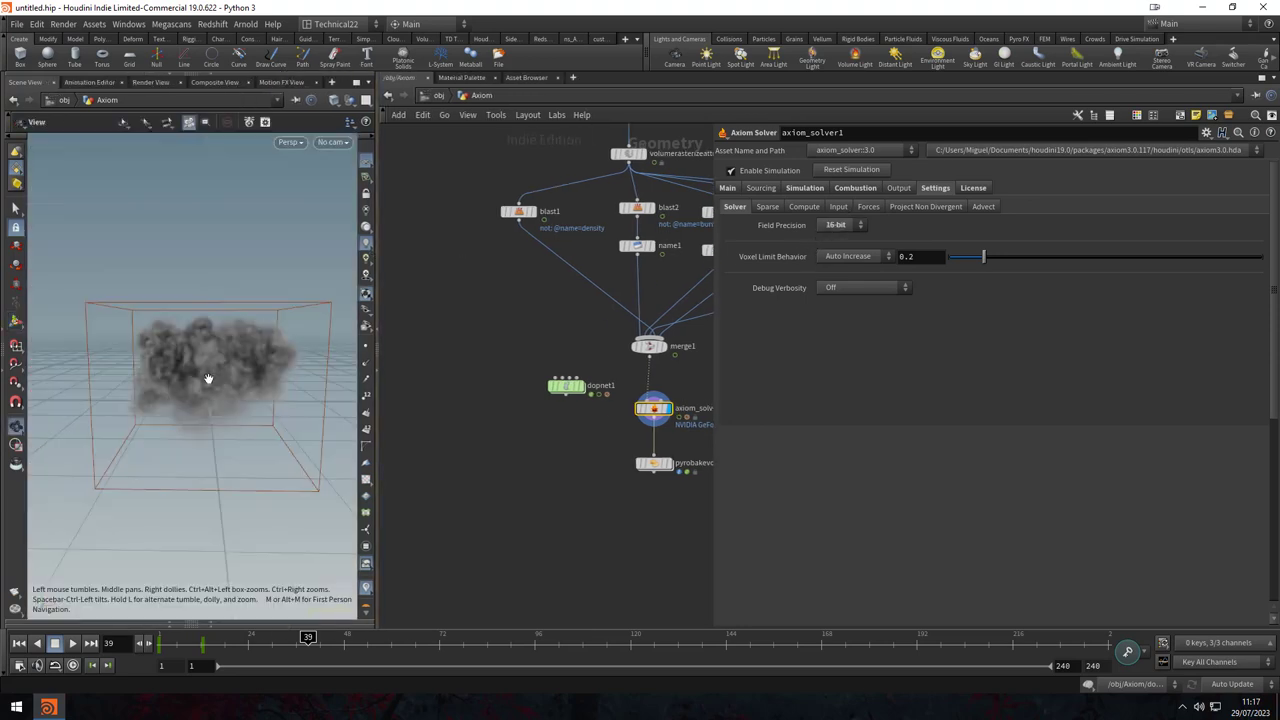
drag(190, 360, 214, 371)
key(Return)
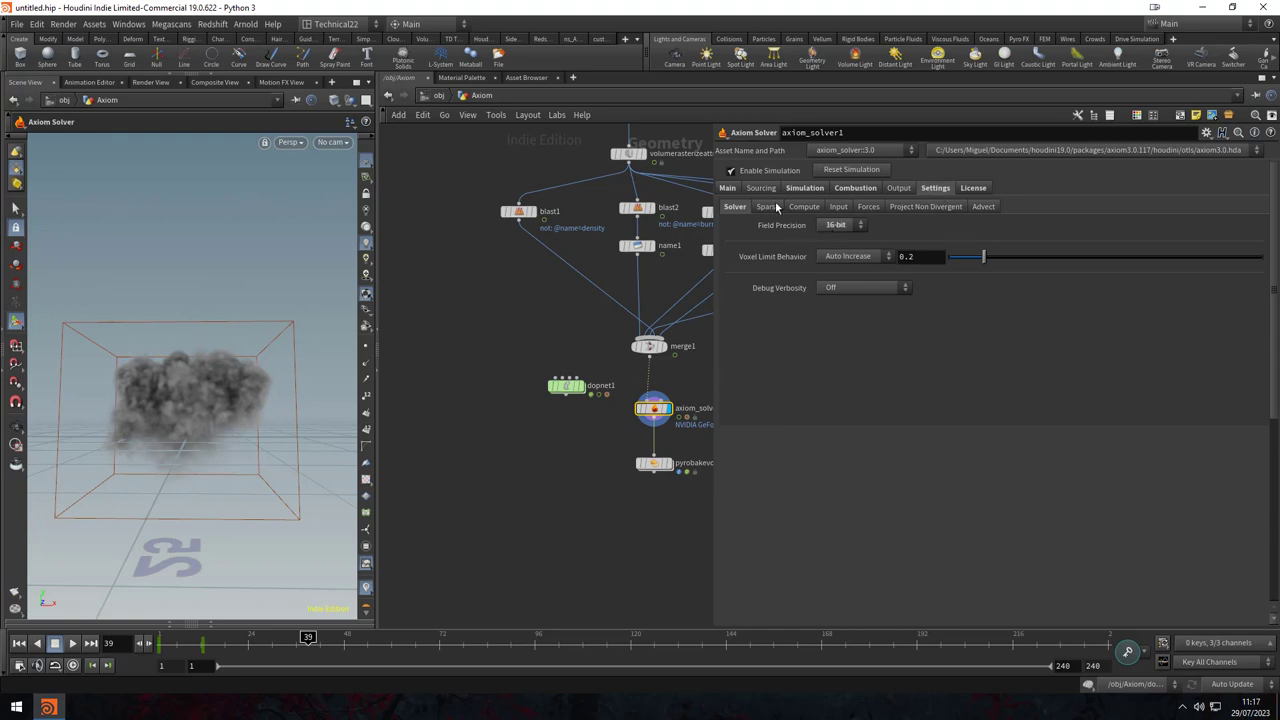
- On the Simulation tab, enable Wind and set density Dissipation to 0.01
click(808, 190)
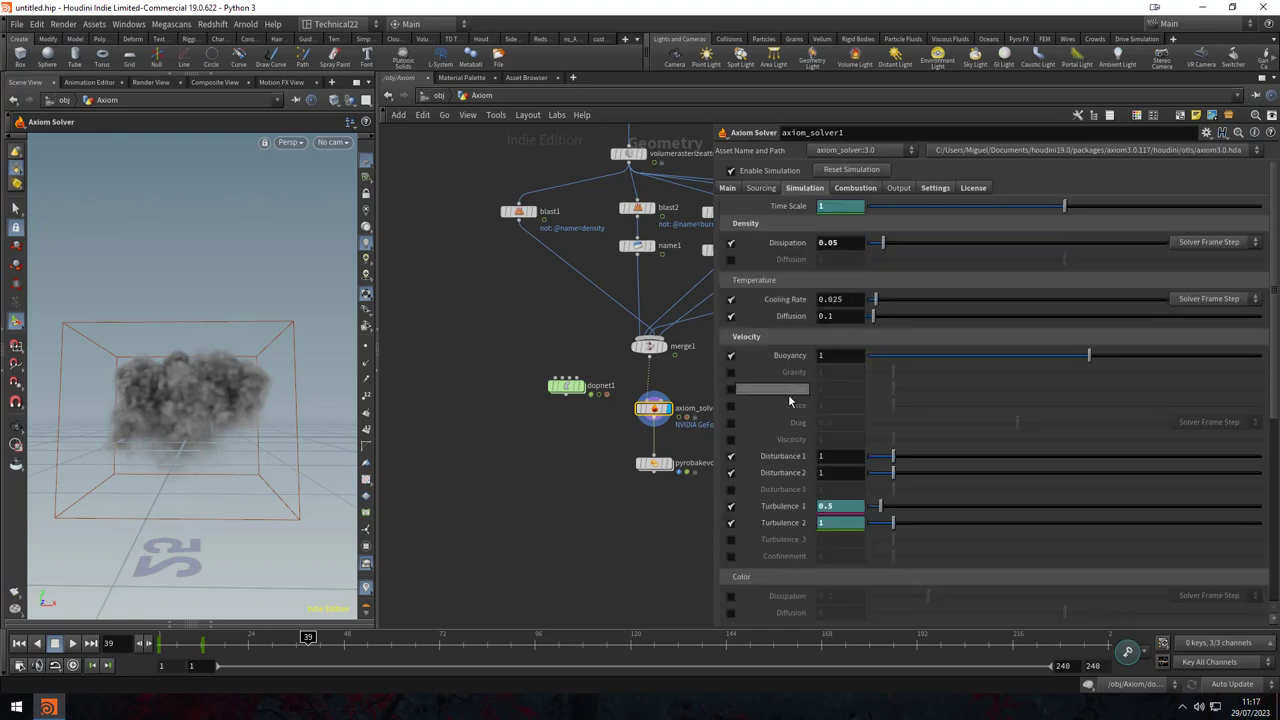
click(731, 389)
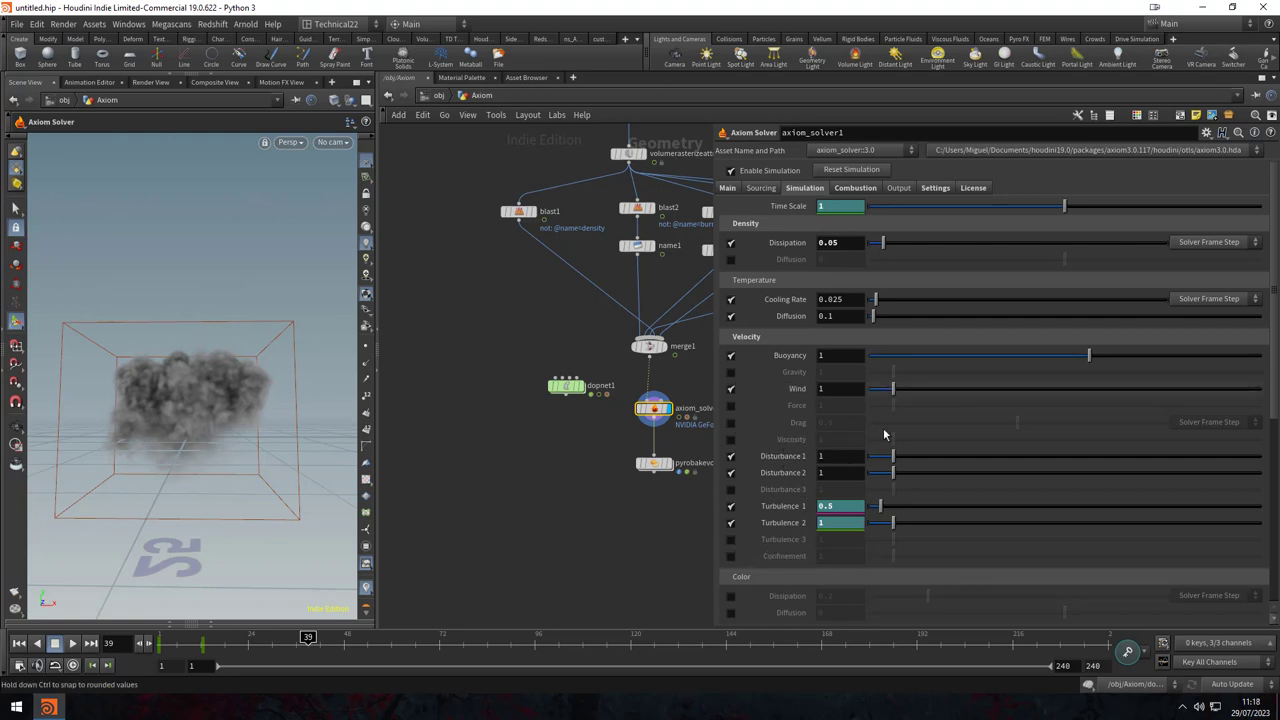
click(832, 242)
text(0.02)
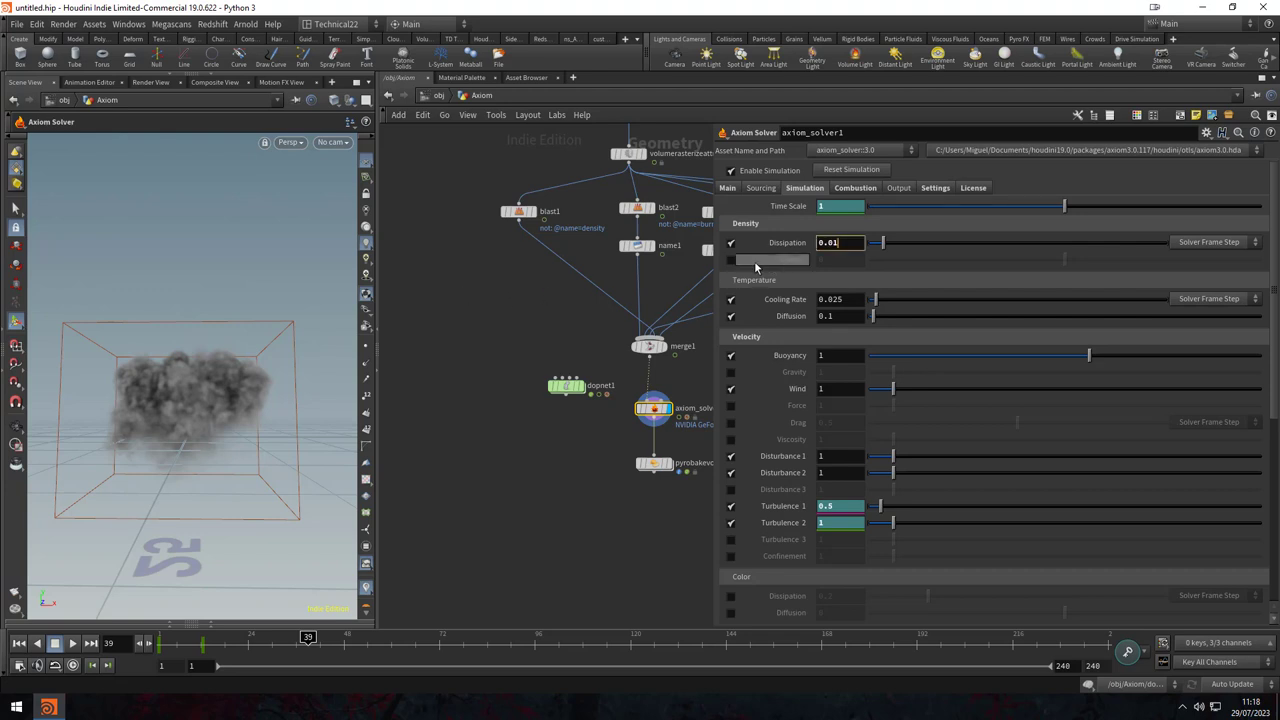
key(Return)
- Review the Combustion tab's Burn time step options, leaving Solver Time Step unchanged
middle_drag(571, 528, 511, 475)
click(600, 408)
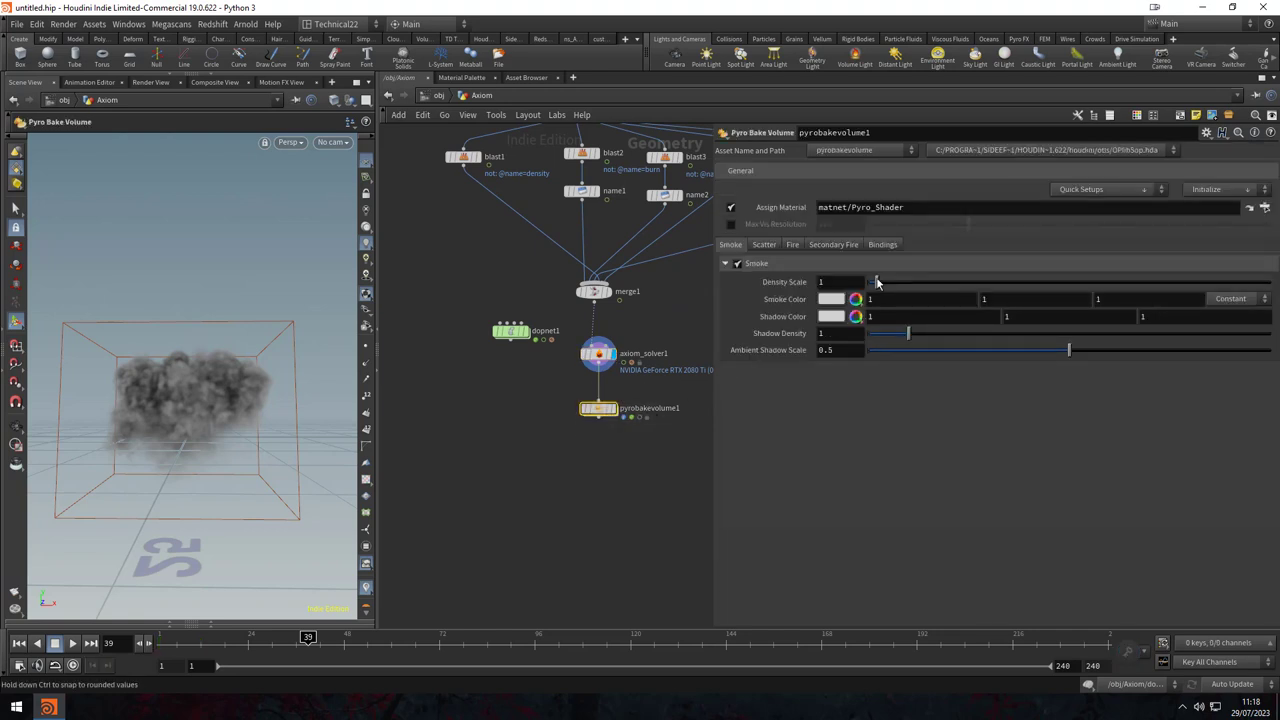
click(598, 353)
click(855, 188)
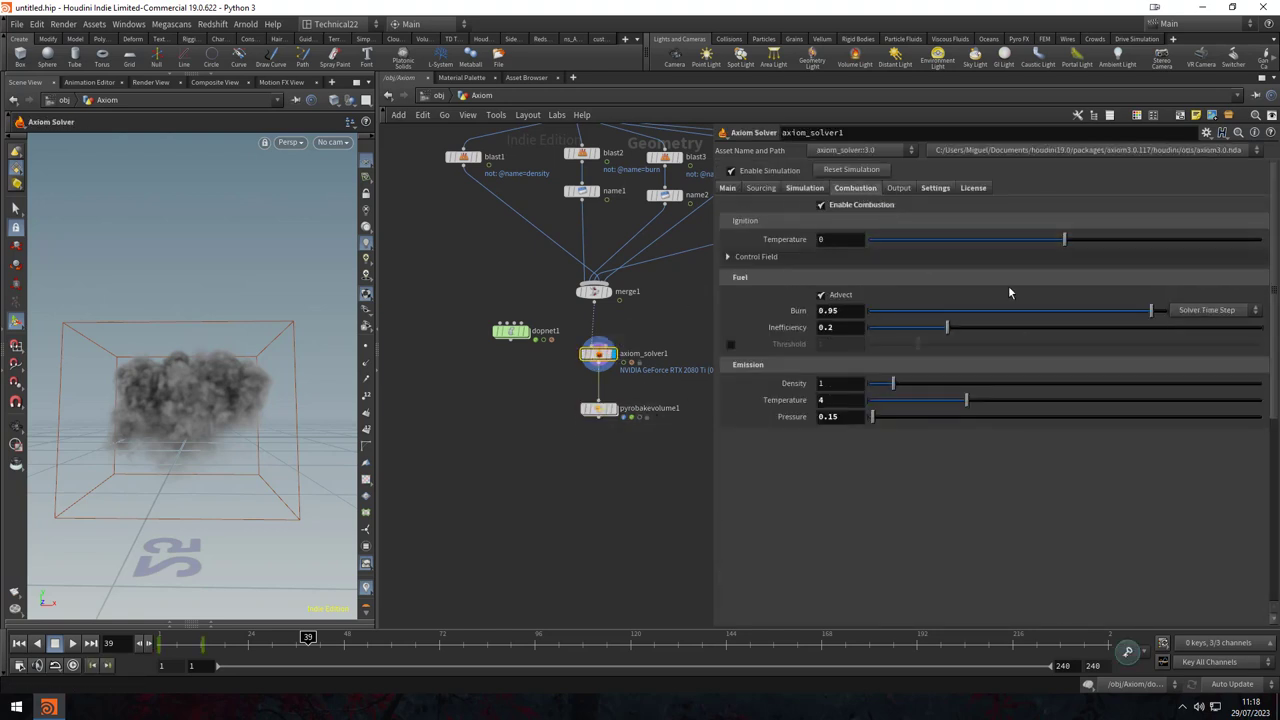
click(1230, 312)
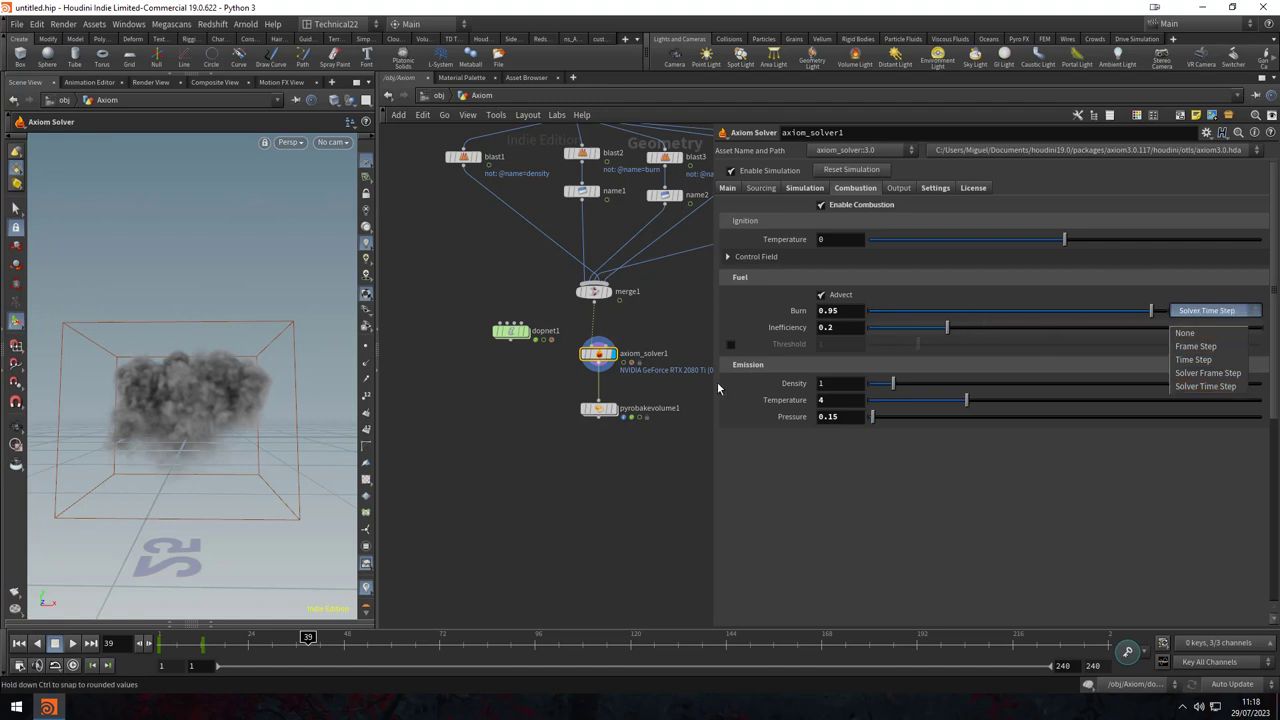
key(Escape)
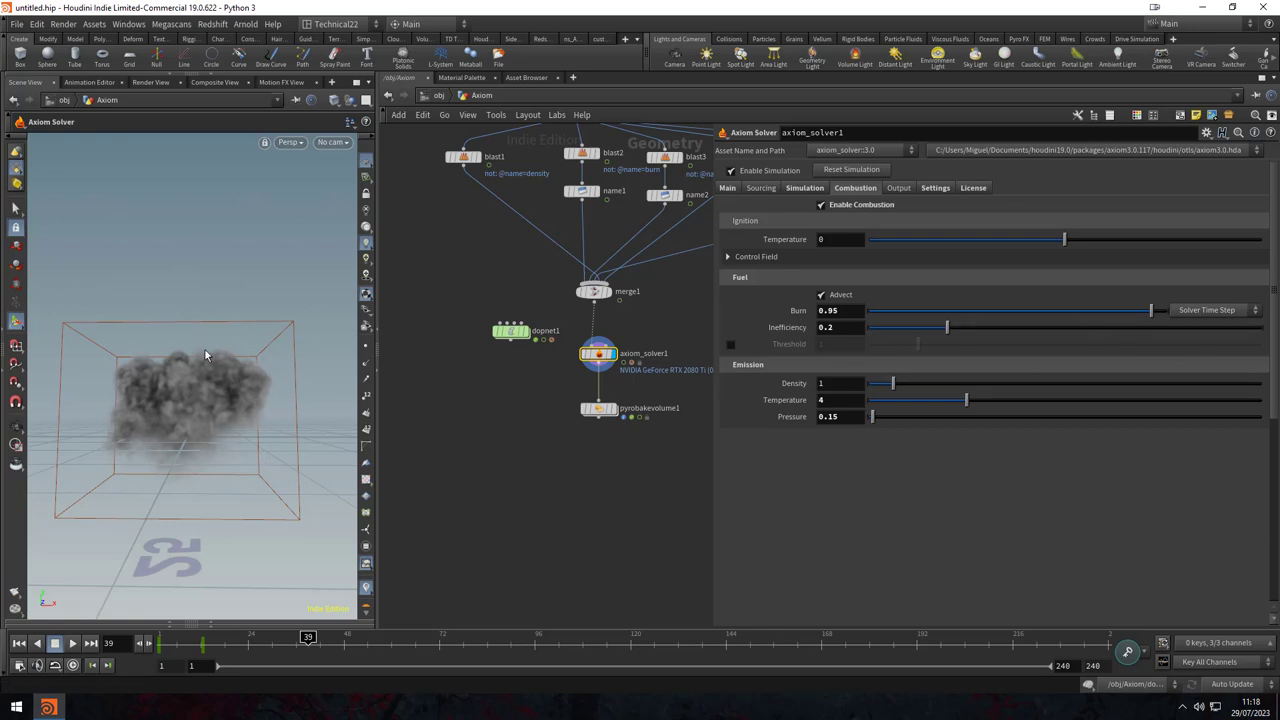
- Display pyrobakevolume1 and set its Smoke Color to dark grey 0.2
click(598, 408)
click(613, 408)
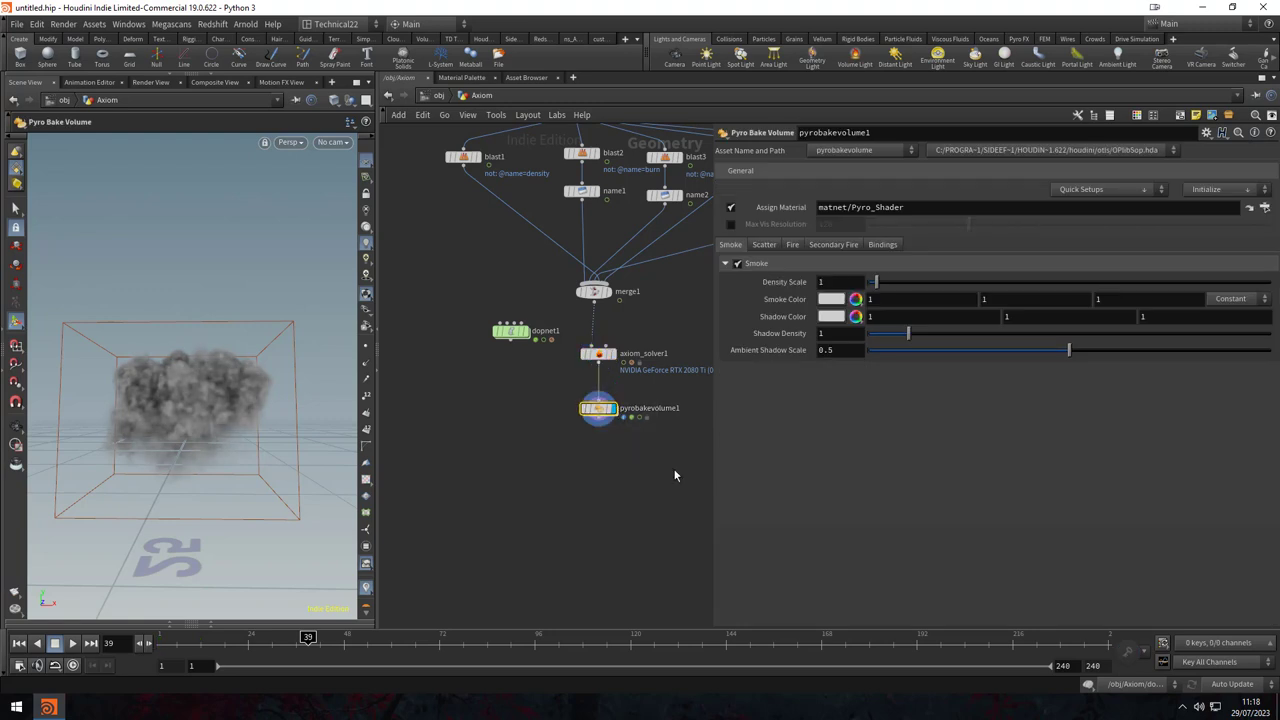
click(905, 299)
text(0.)
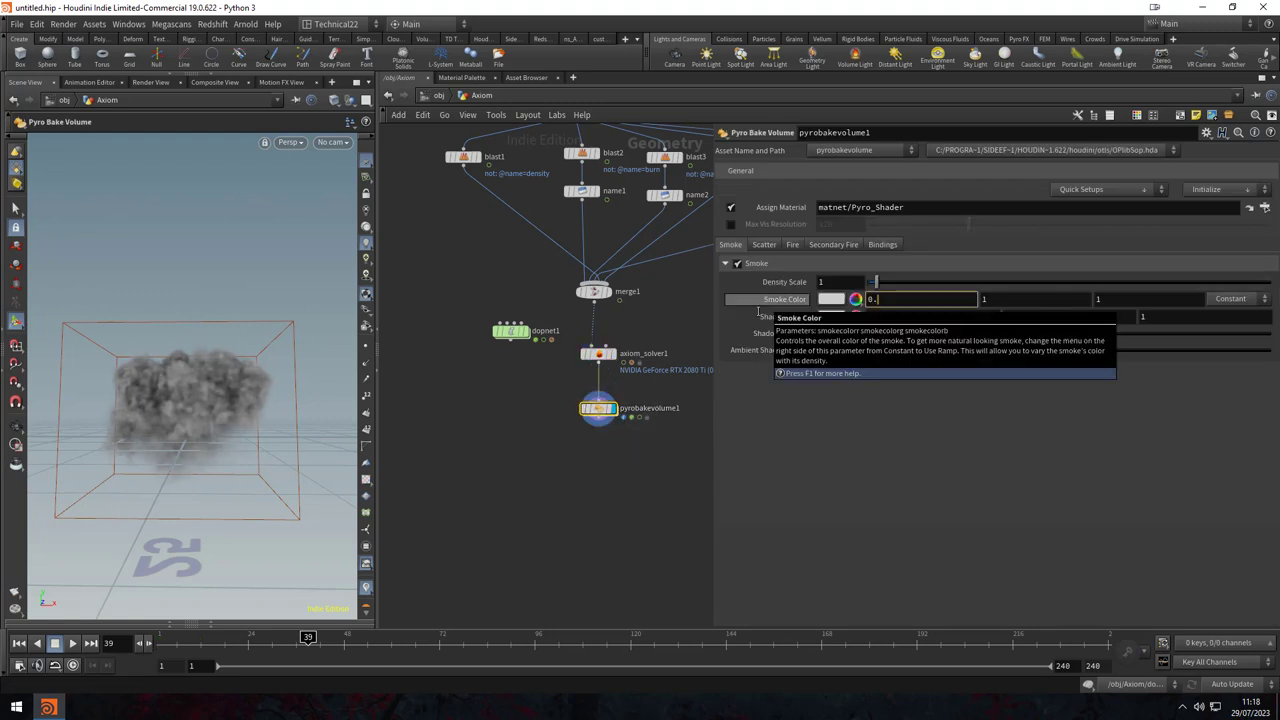
text(2)
key(Tab)
text(0.2)
key(Tab)
text(0.2)
key(Return)
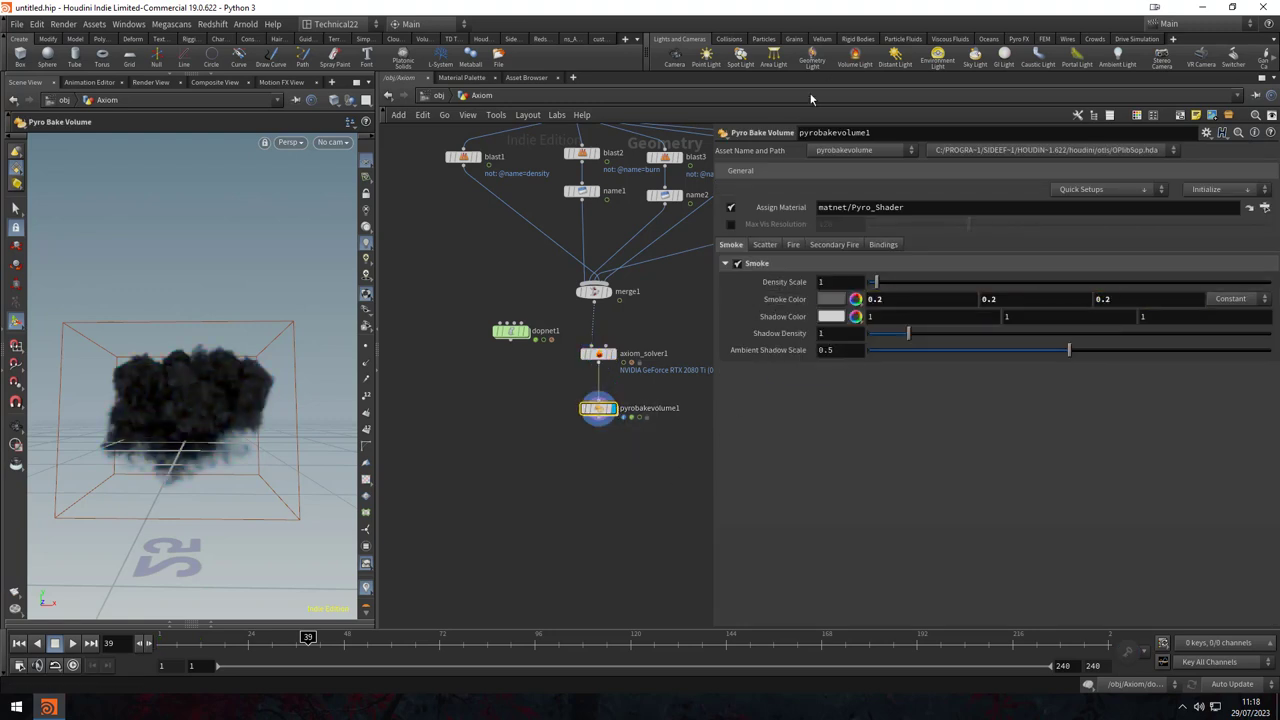
- Compute the fire scatter range, then set Source Range to 2 and 10
click(765, 245)
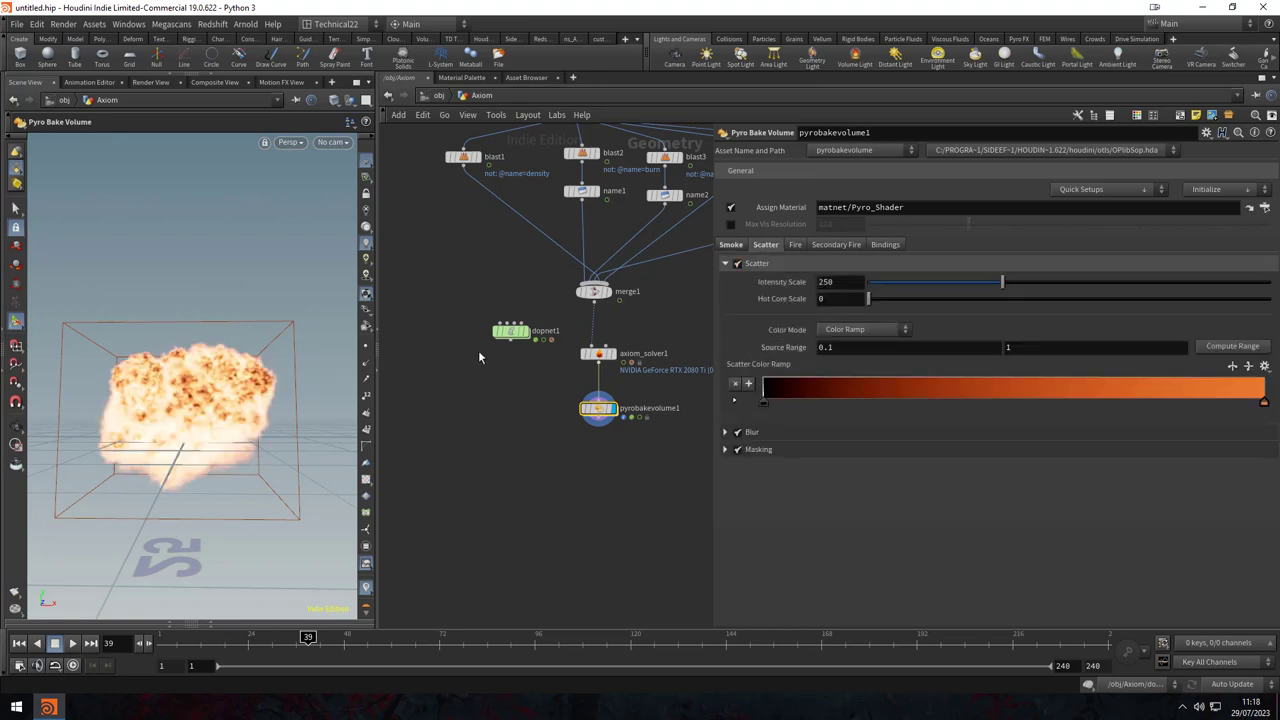
click(1230, 346)
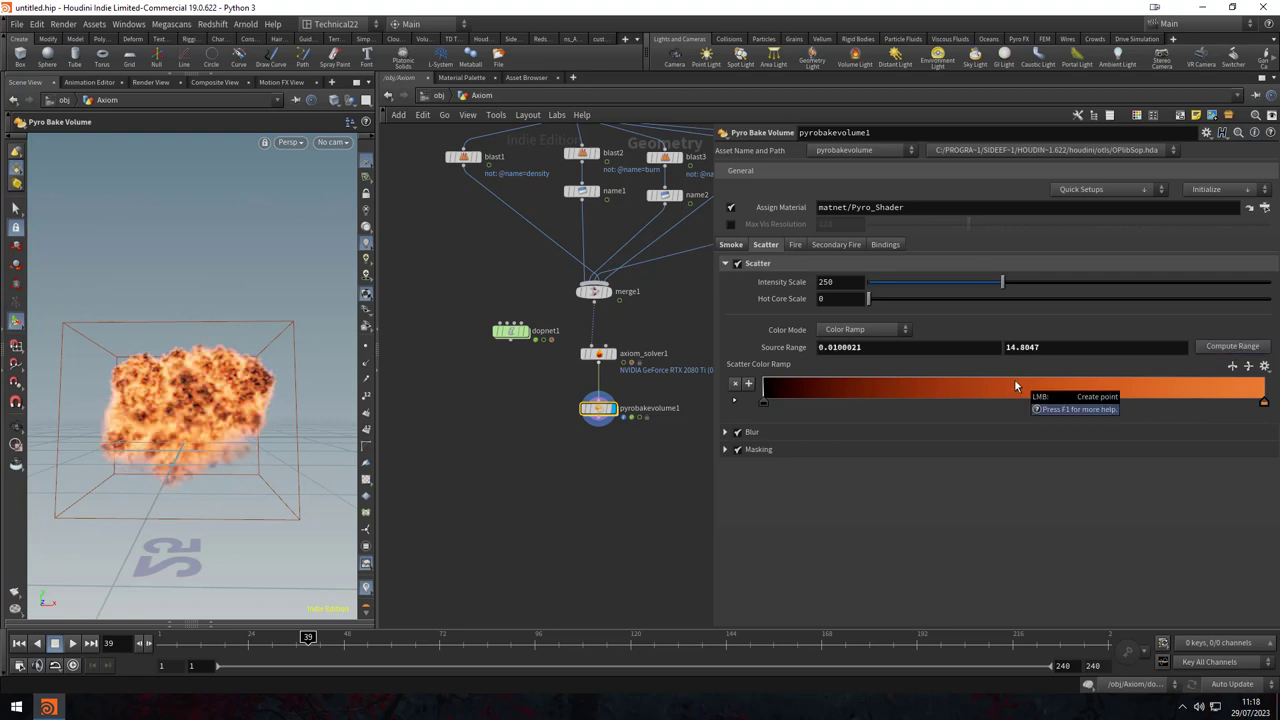
click(850, 347)
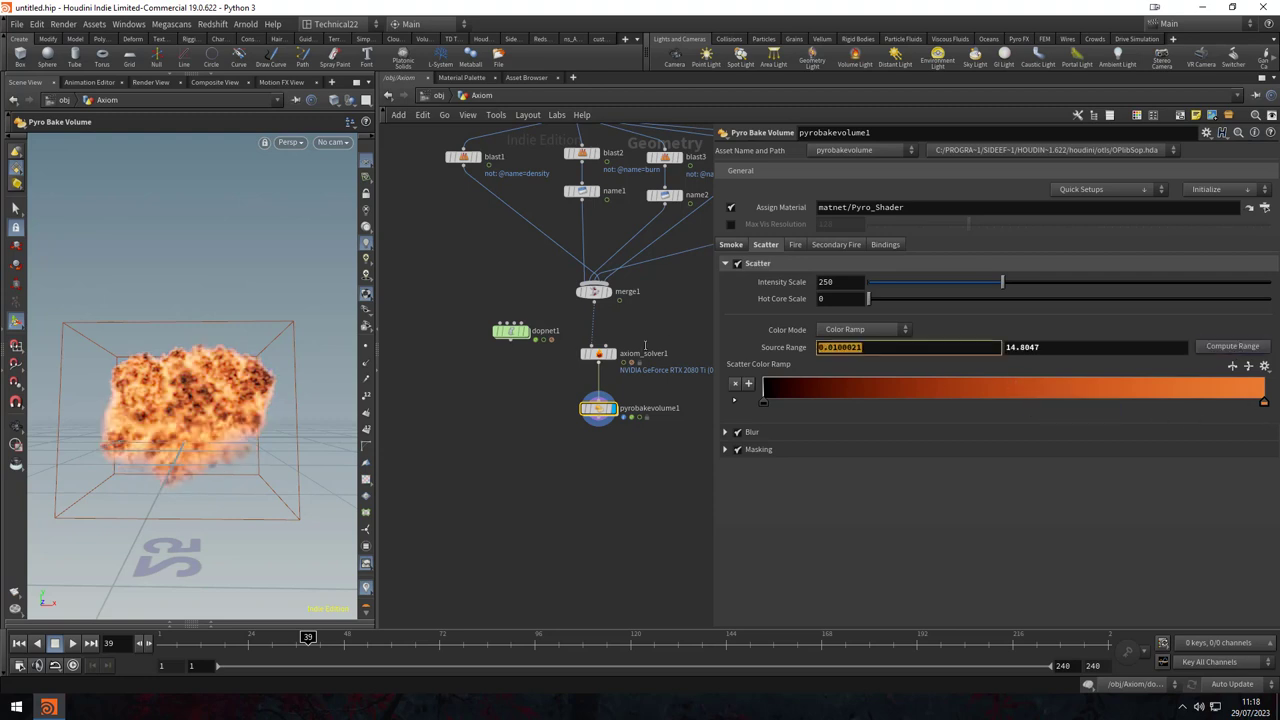
text(2)
key(Return)
drag(130, 437, 199, 453)
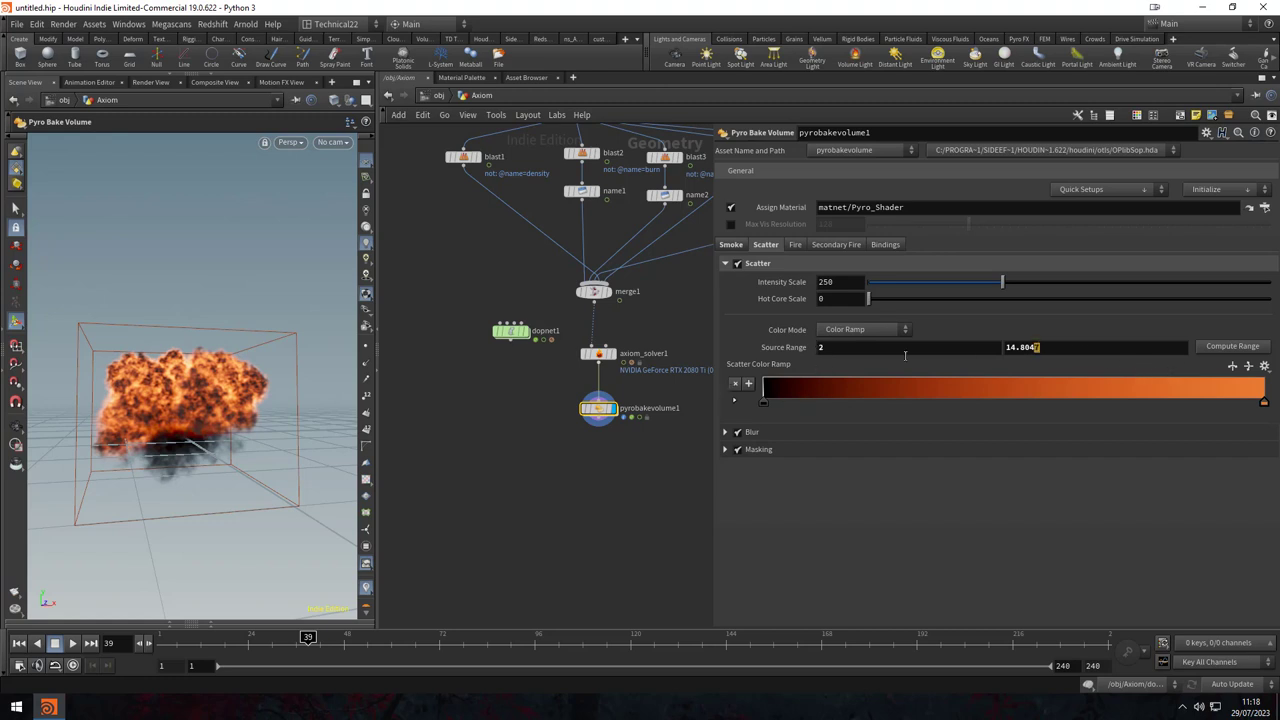
key(ctrl+a)
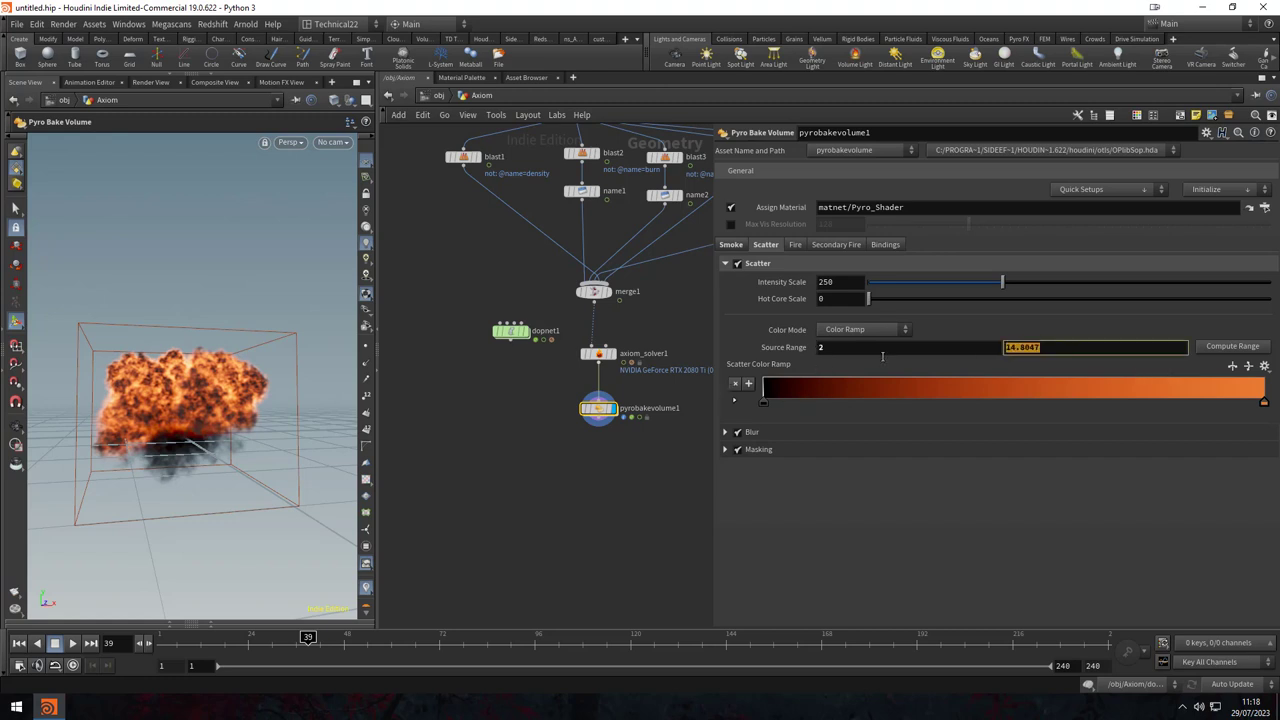
text(10)
key(Return)
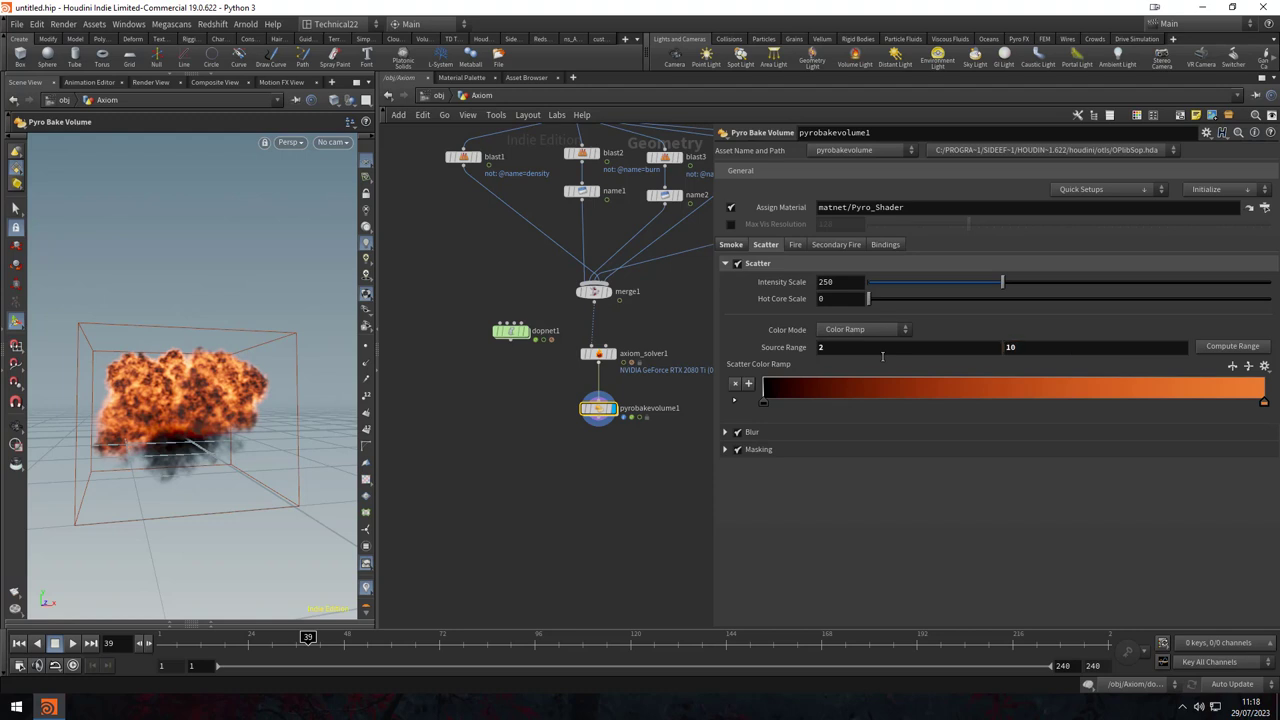
- Set the scatter Blur Filter Voxel Radius to 20 and reframe the explosion
click(748, 432)
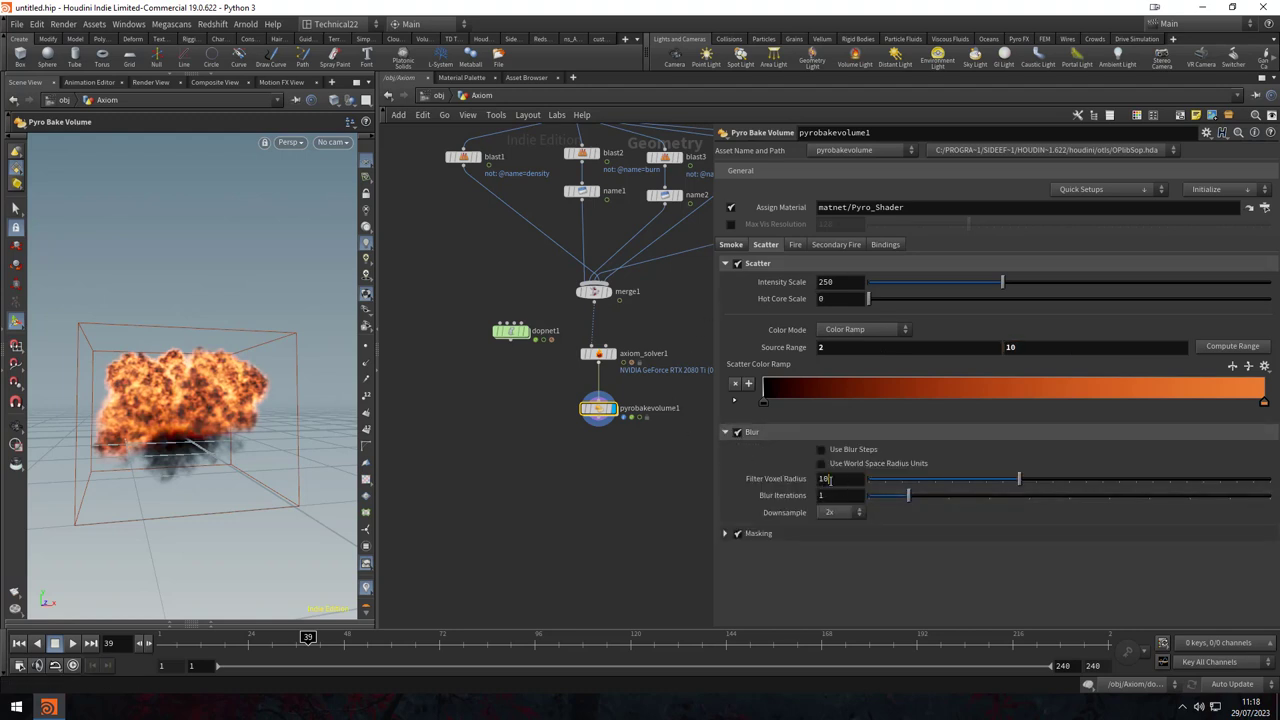
double_click(826, 479)
text(20)
key(Return)
key(Escape)
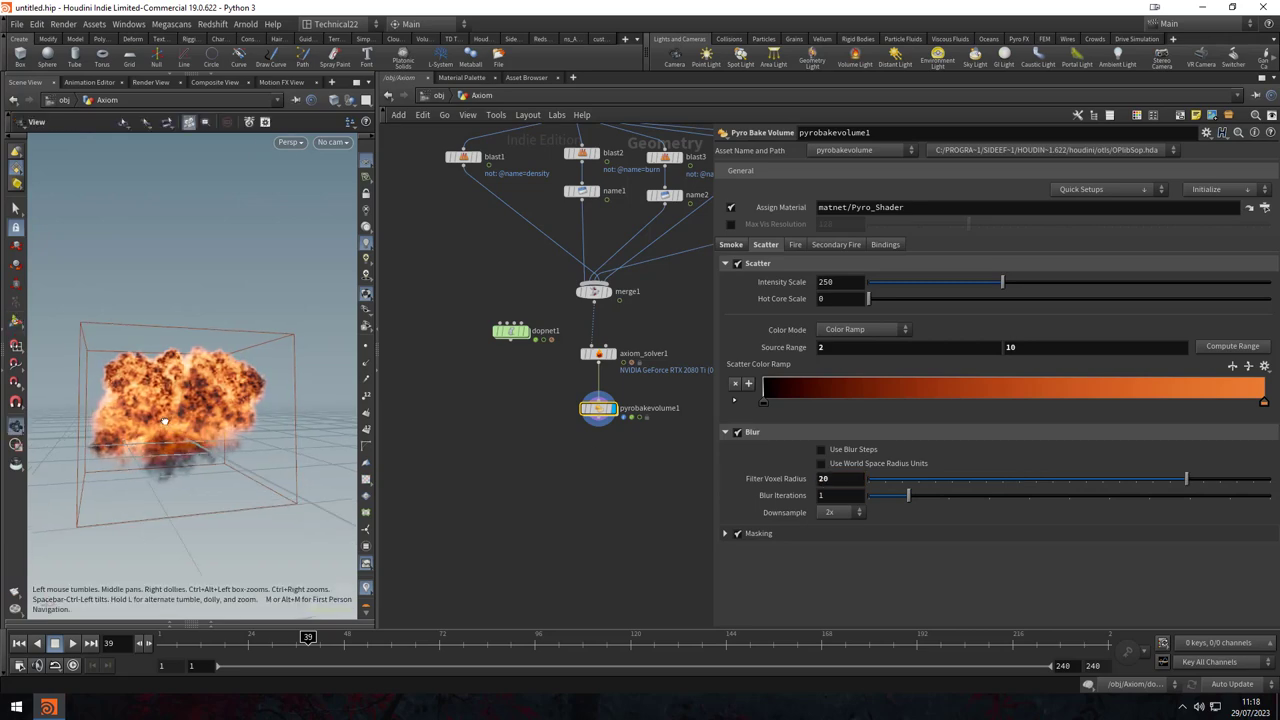
drag(165, 421, 129, 423)
scroll(129, 423, up, 3)
key(Return)
scroll(207, 435, up, 5)
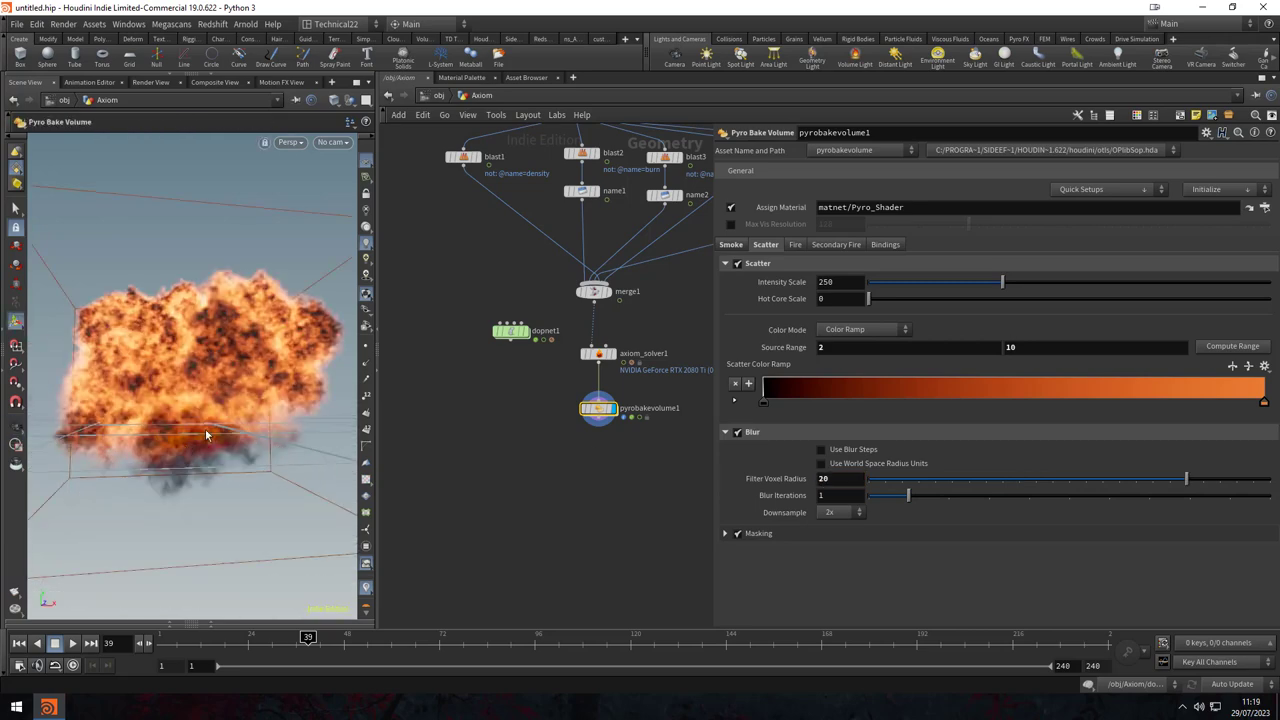
scroll(188, 425, down, 3)
drag(188, 425, 128, 434)
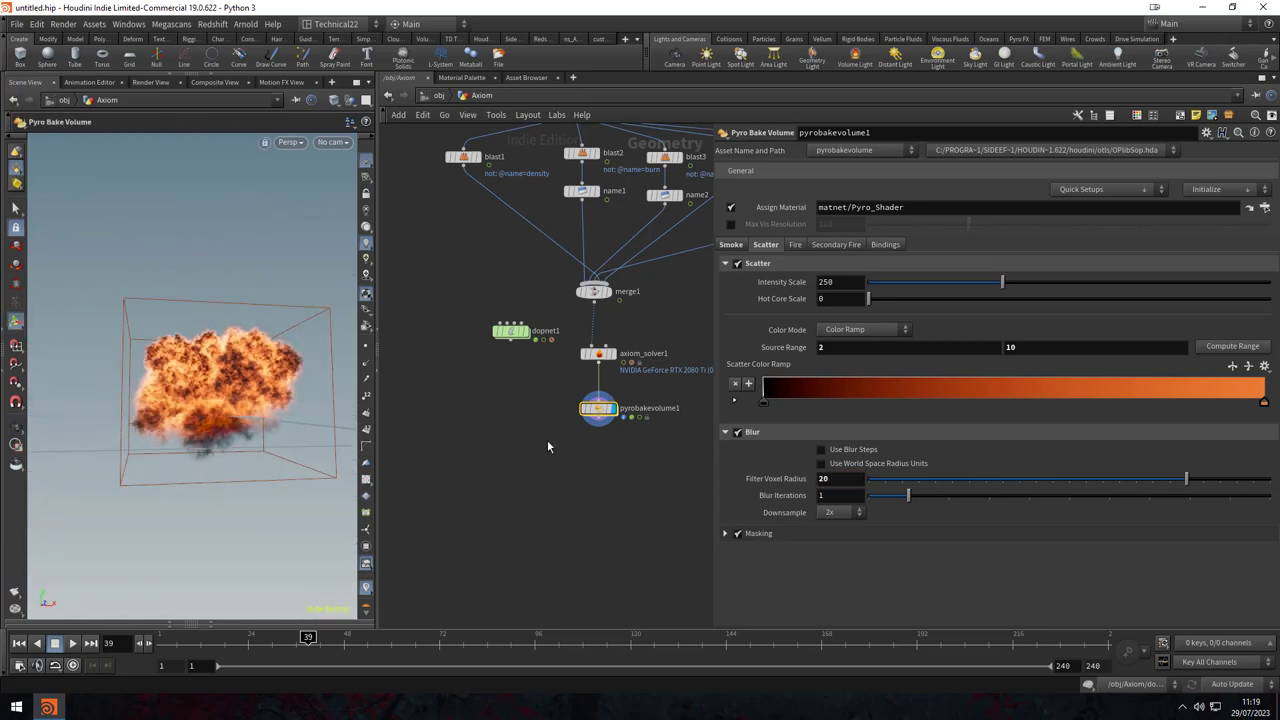
- Enable scatter masking with Mask Center at 0.45
click(725, 533)
drag(872, 556, 886, 556)
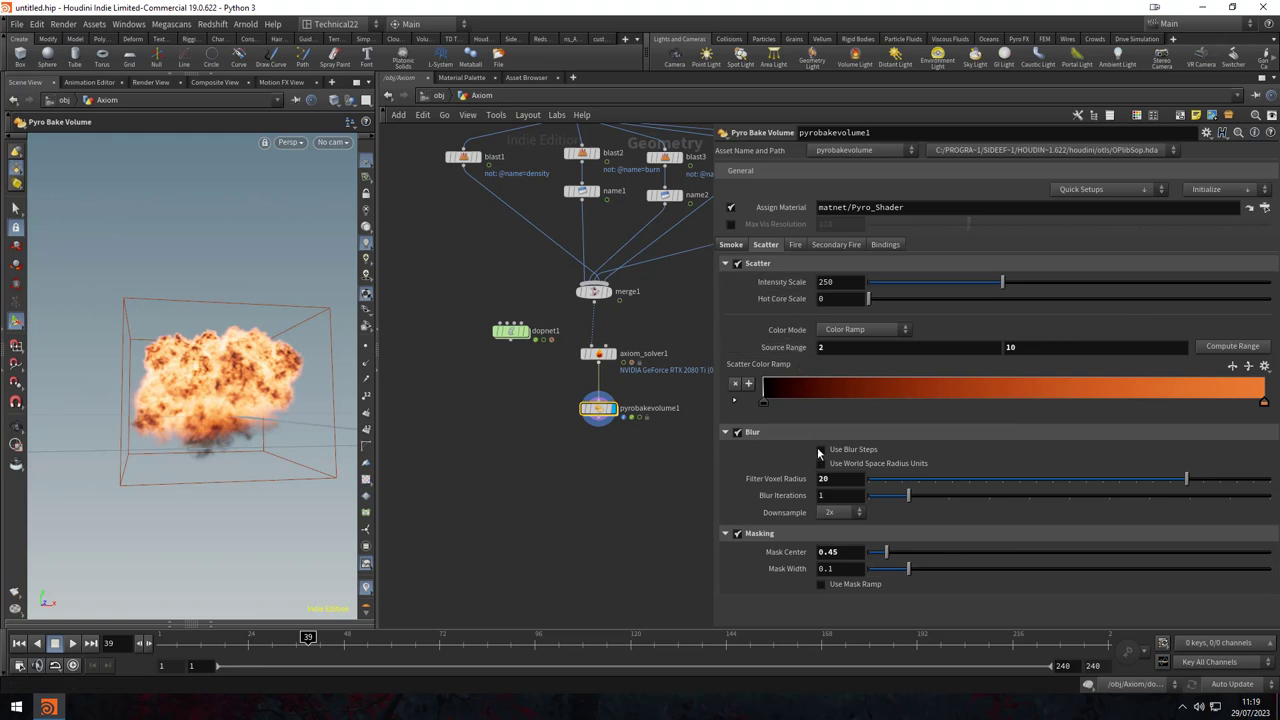
click(731, 245)
- Select axiom_solver1 and review its Sourcing settings
middle_drag(586, 357, 570, 397)
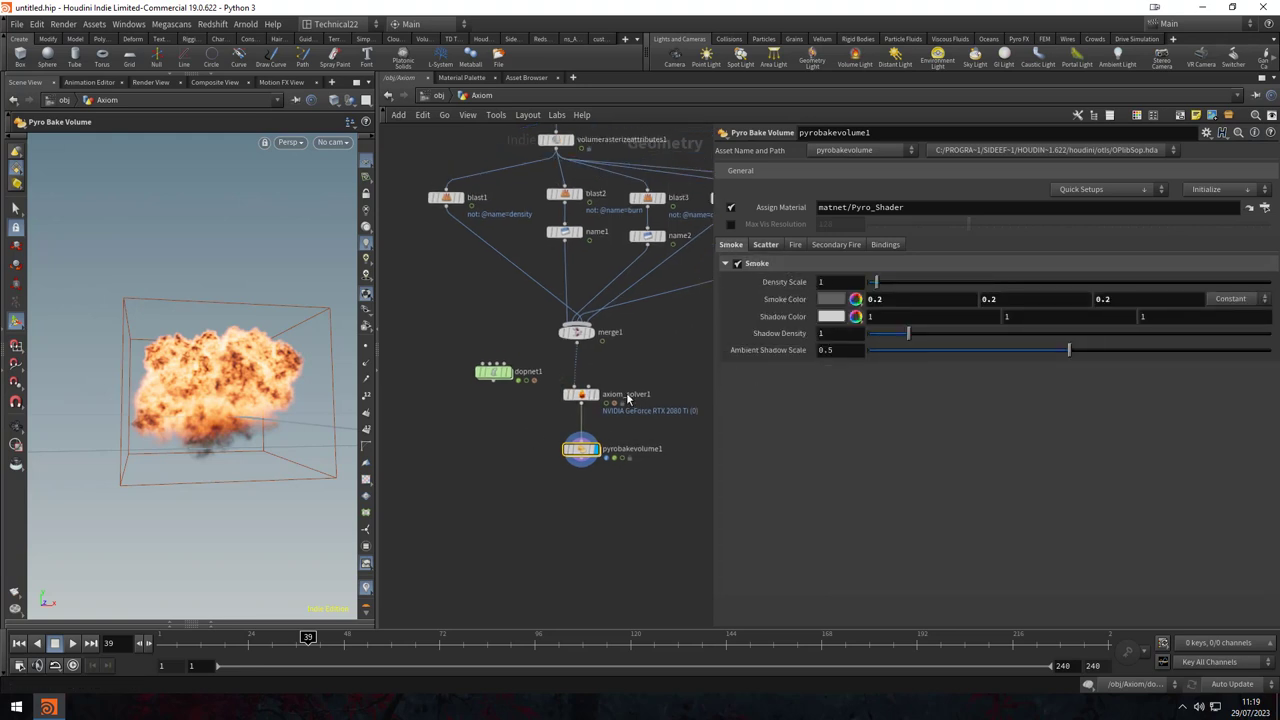
click(581, 394)
click(779, 189)
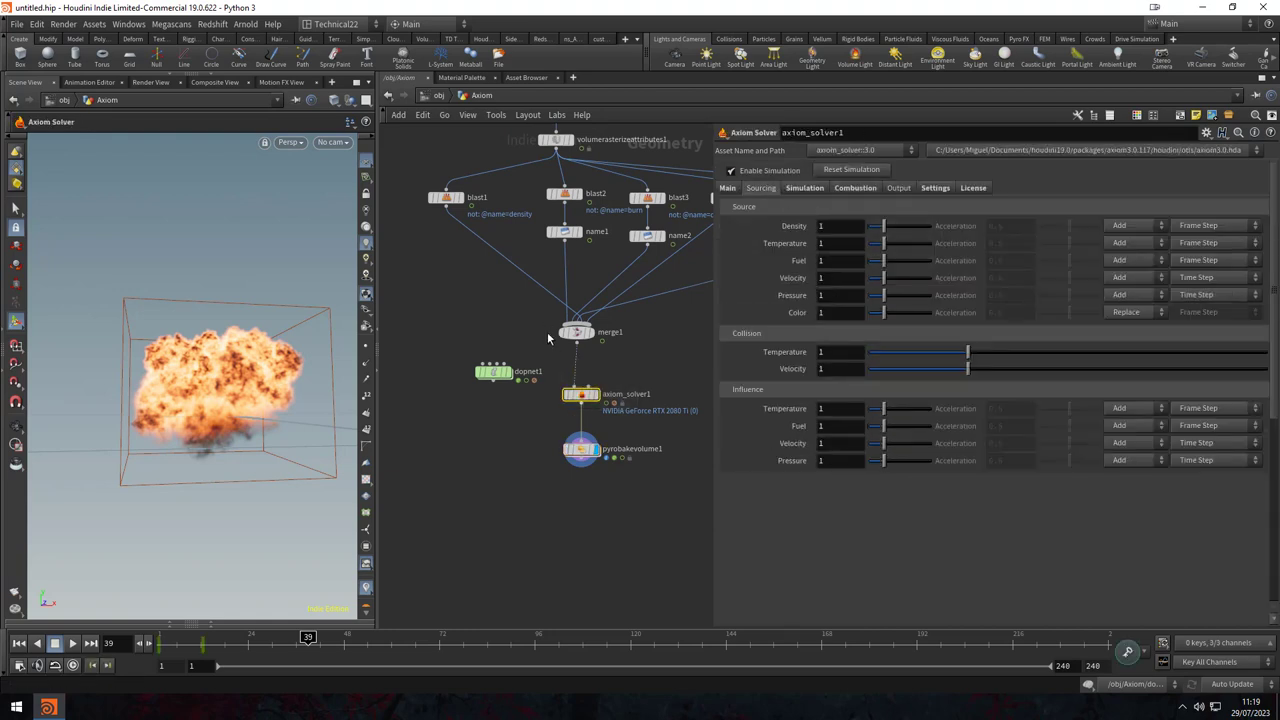
drag(236, 432, 230, 475)
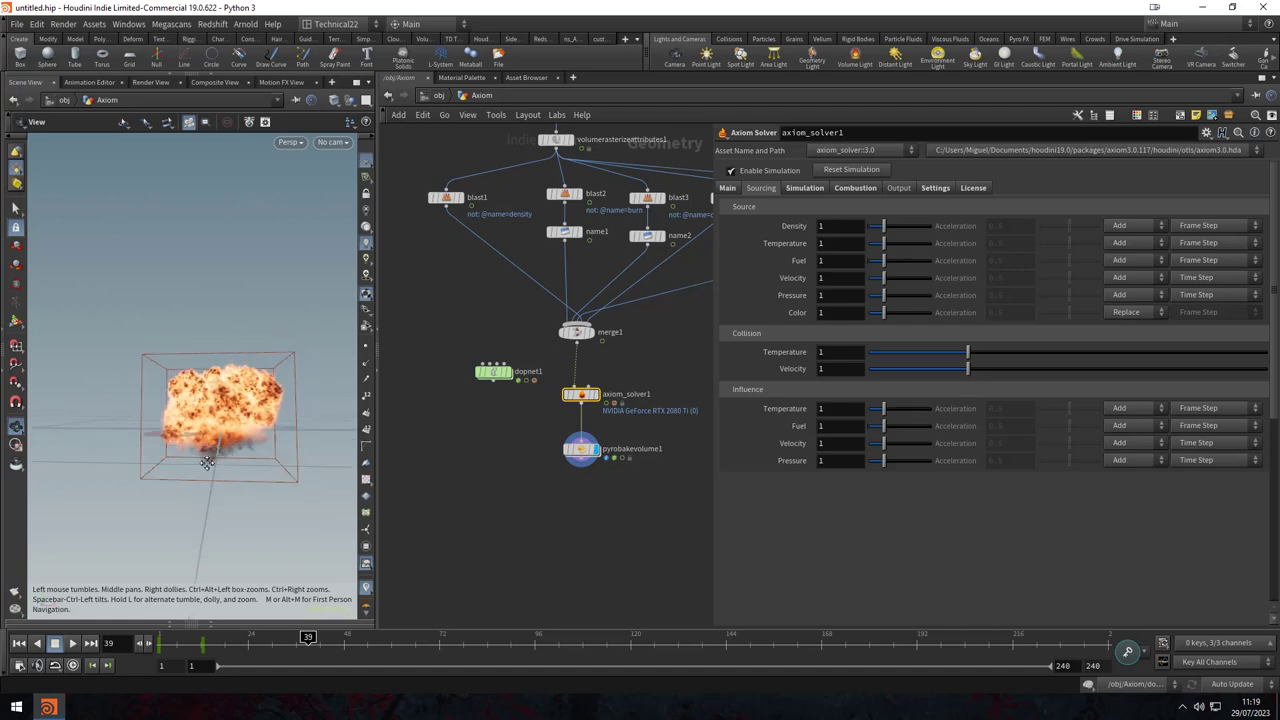
- Maximize the Scene View and replay the explosion from the start
click(355, 85)
right_drag(491, 417, 128, 508)
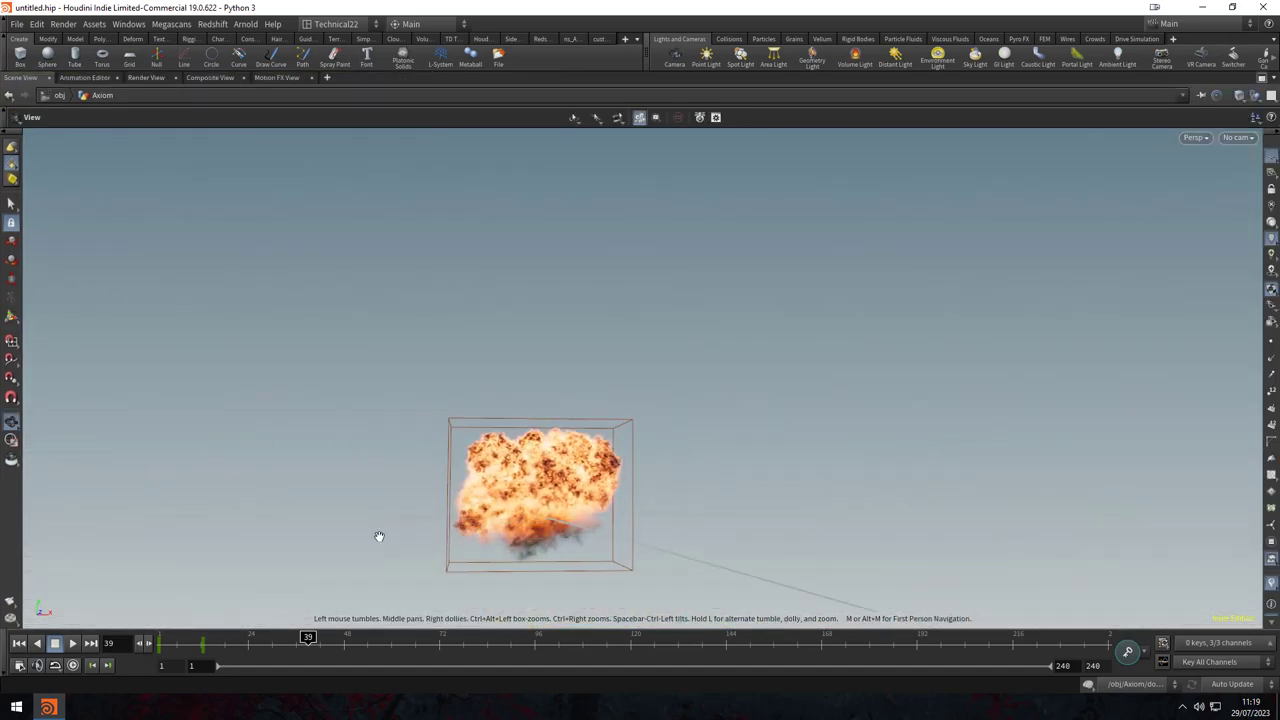
key(Return)
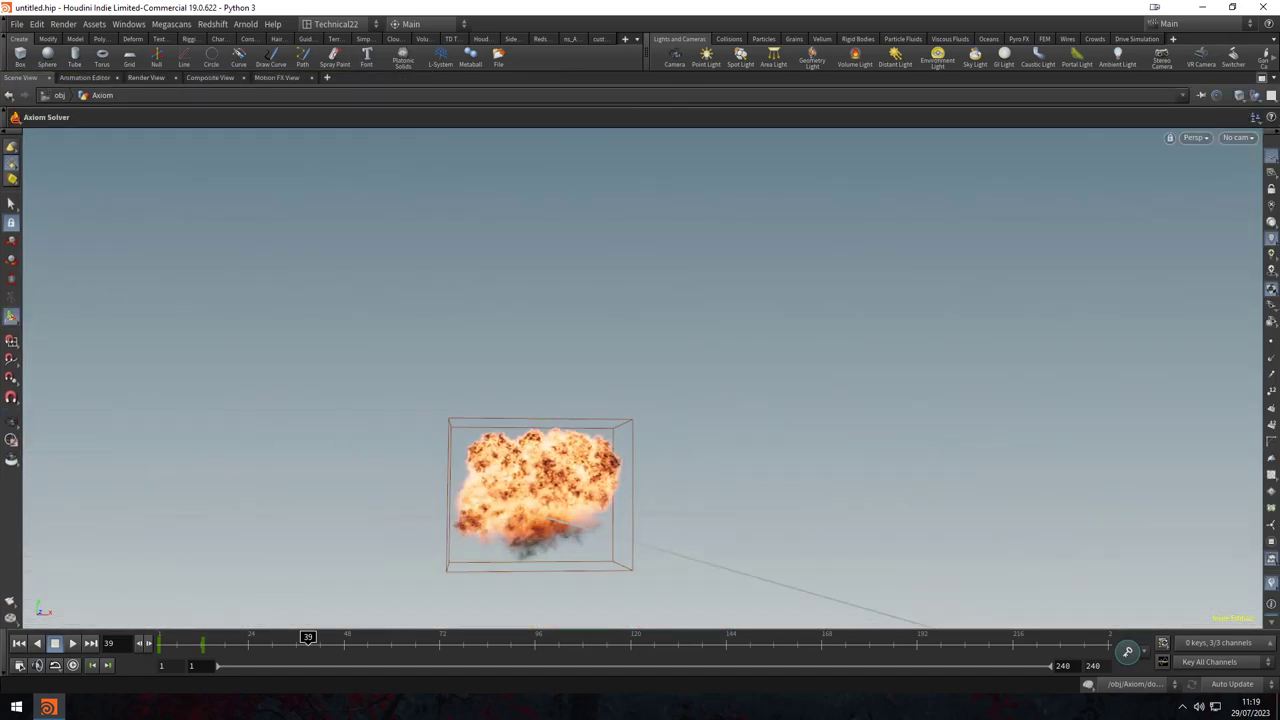
click(20, 643)
click(73, 643)
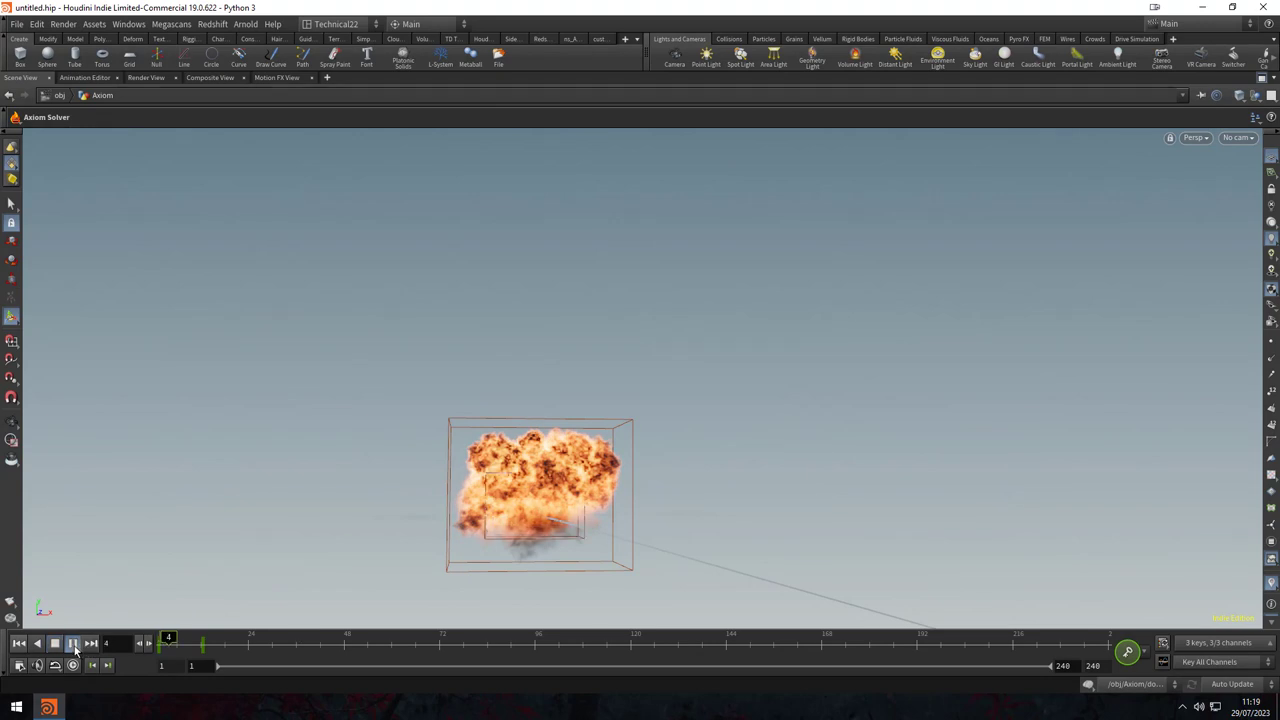
click(73, 643)
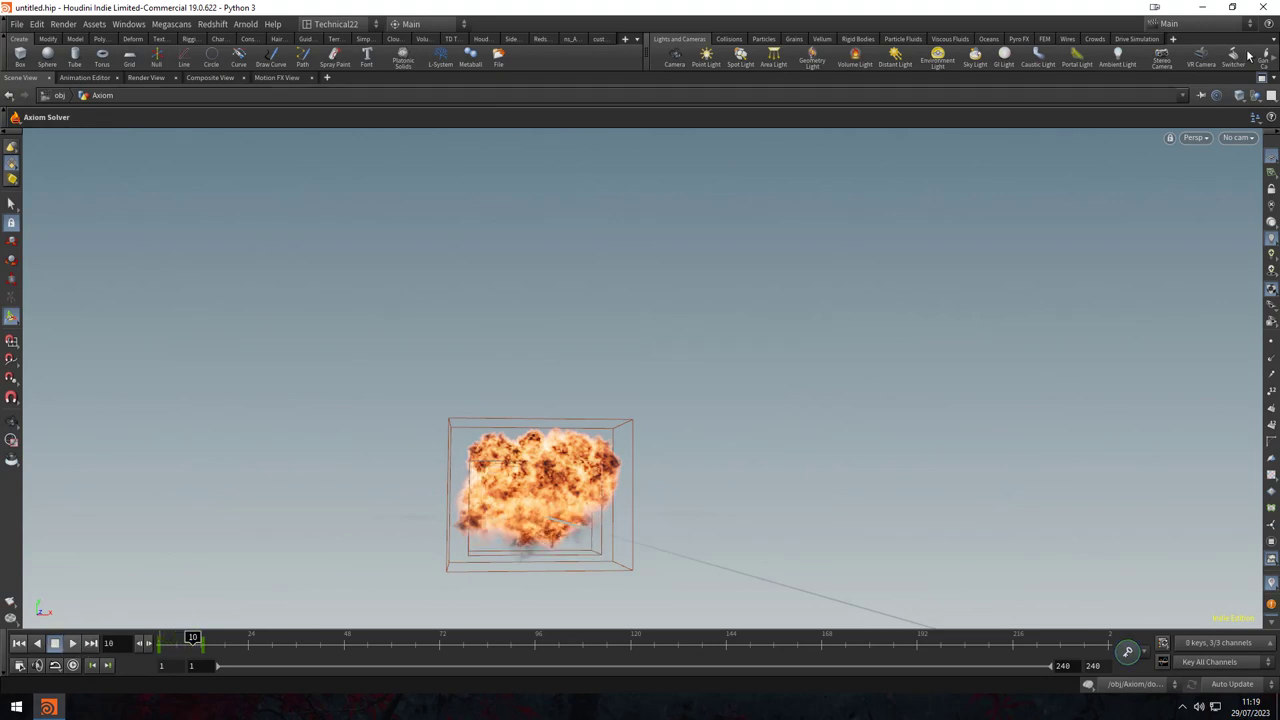
- Select pyrobakevolume1 and start a full-window flipbook render of frames 1–240
click(1265, 97)
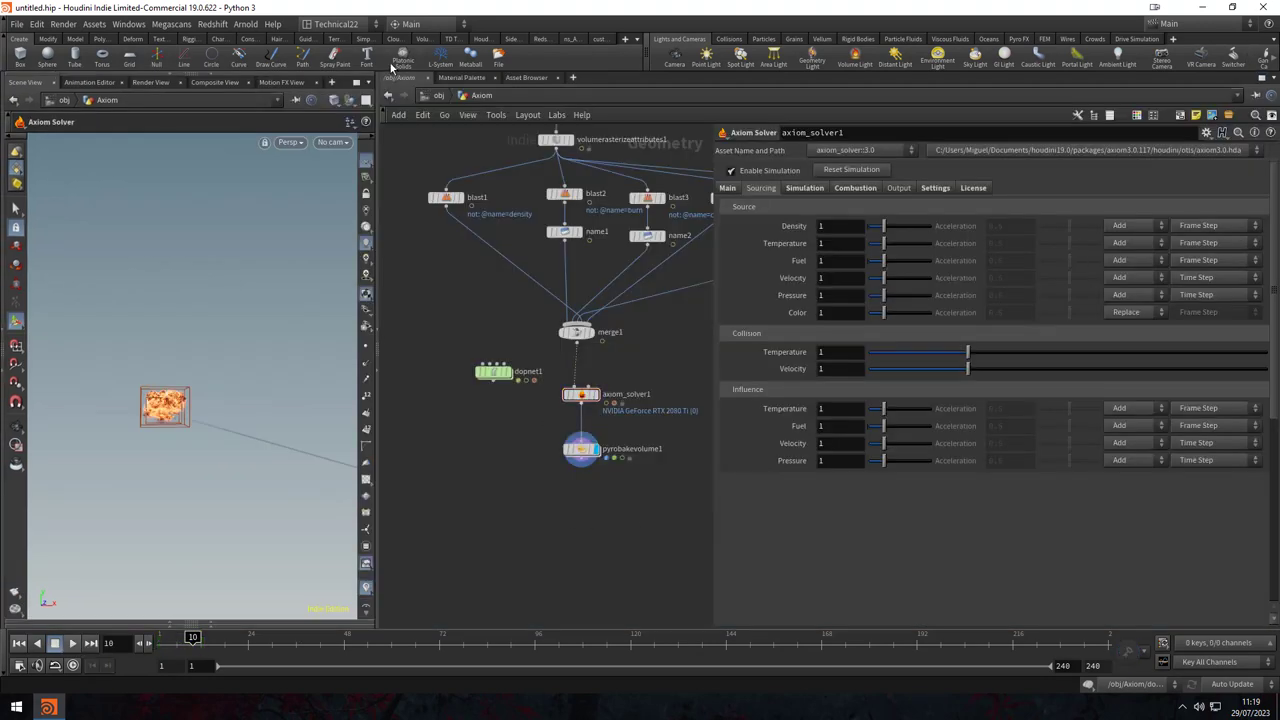
click(491, 372)
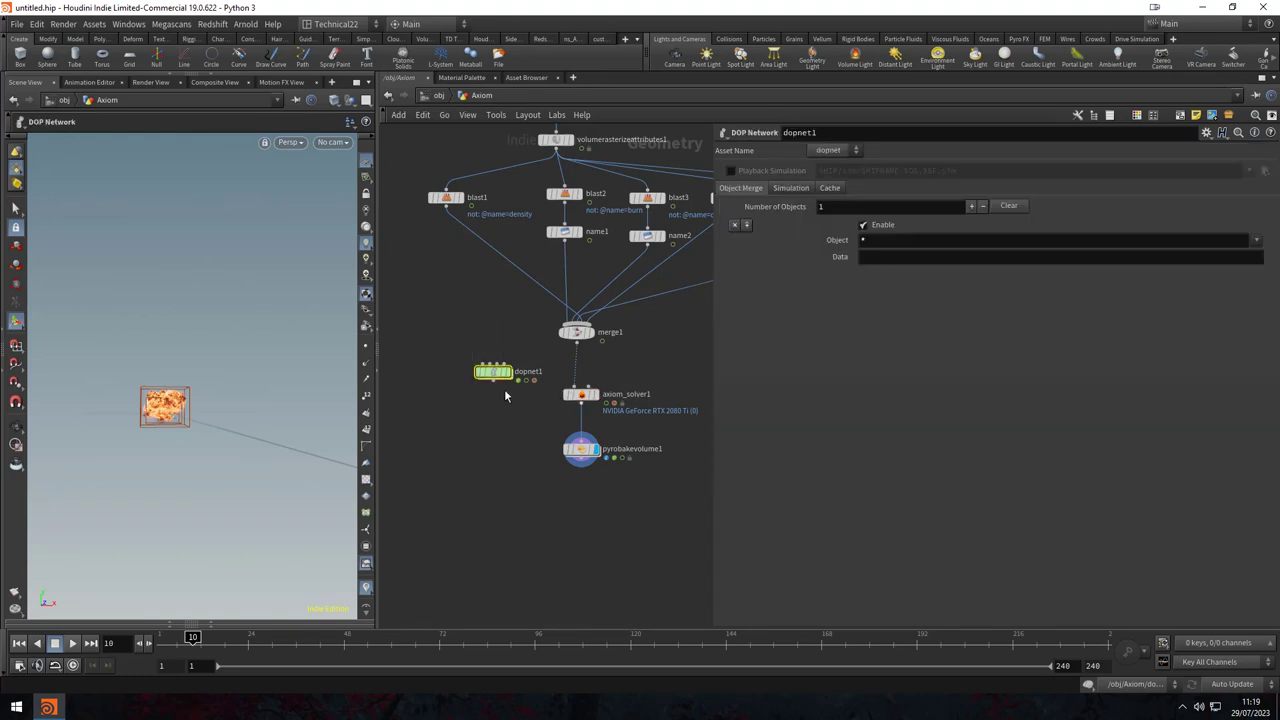
click(581, 449)
click(366, 81)
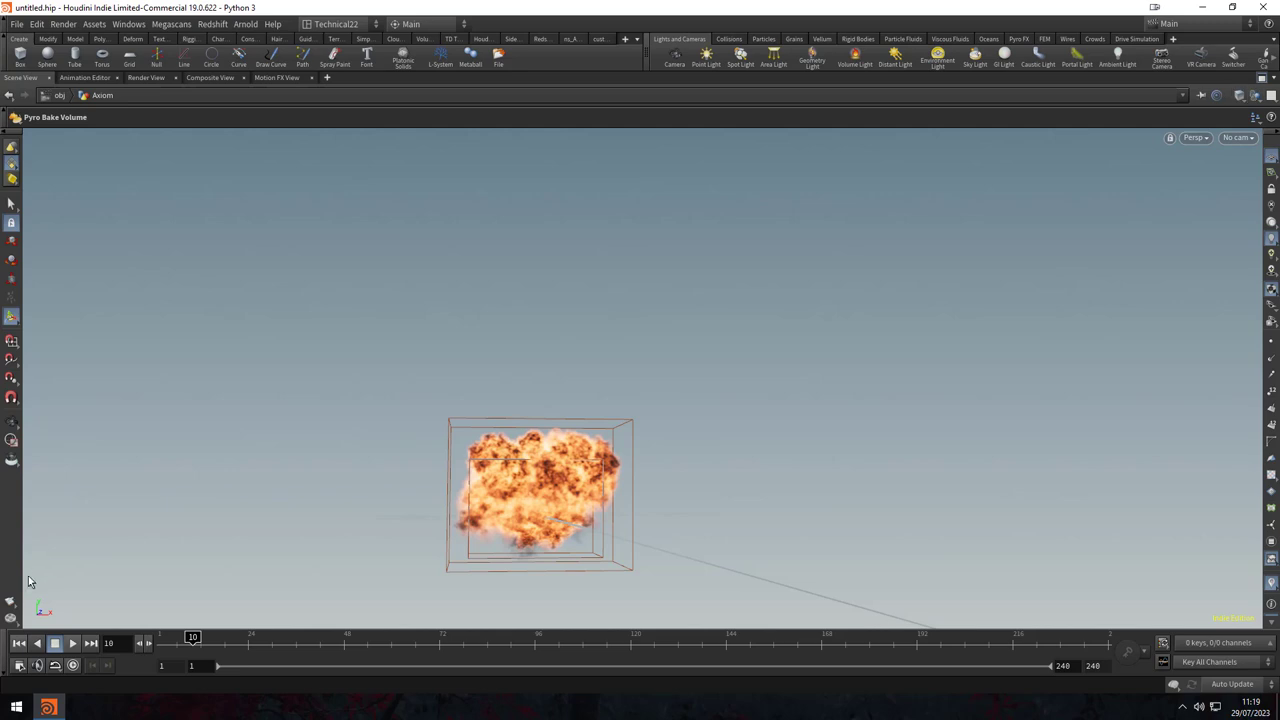
right_click(11, 601)
click(47, 613)
click(204, 665)
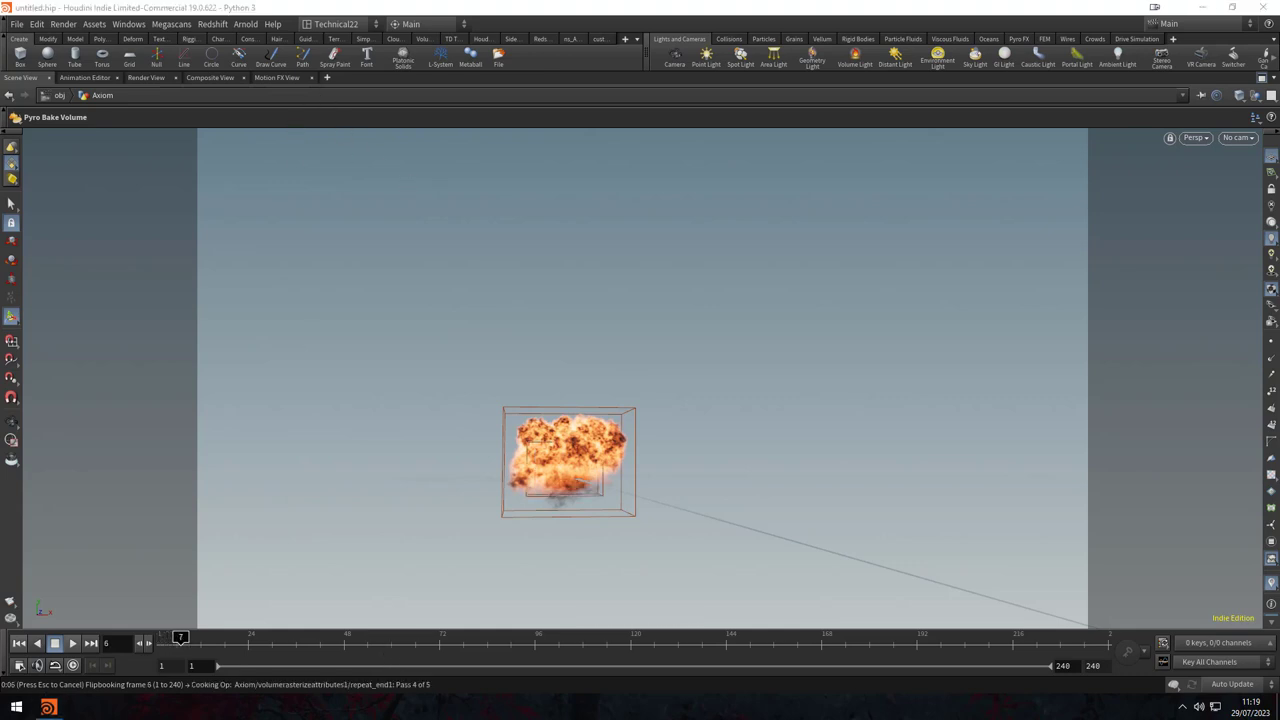
- Cancel the flipbook, add a new Scene View tab, and return to object level
key(Escape)
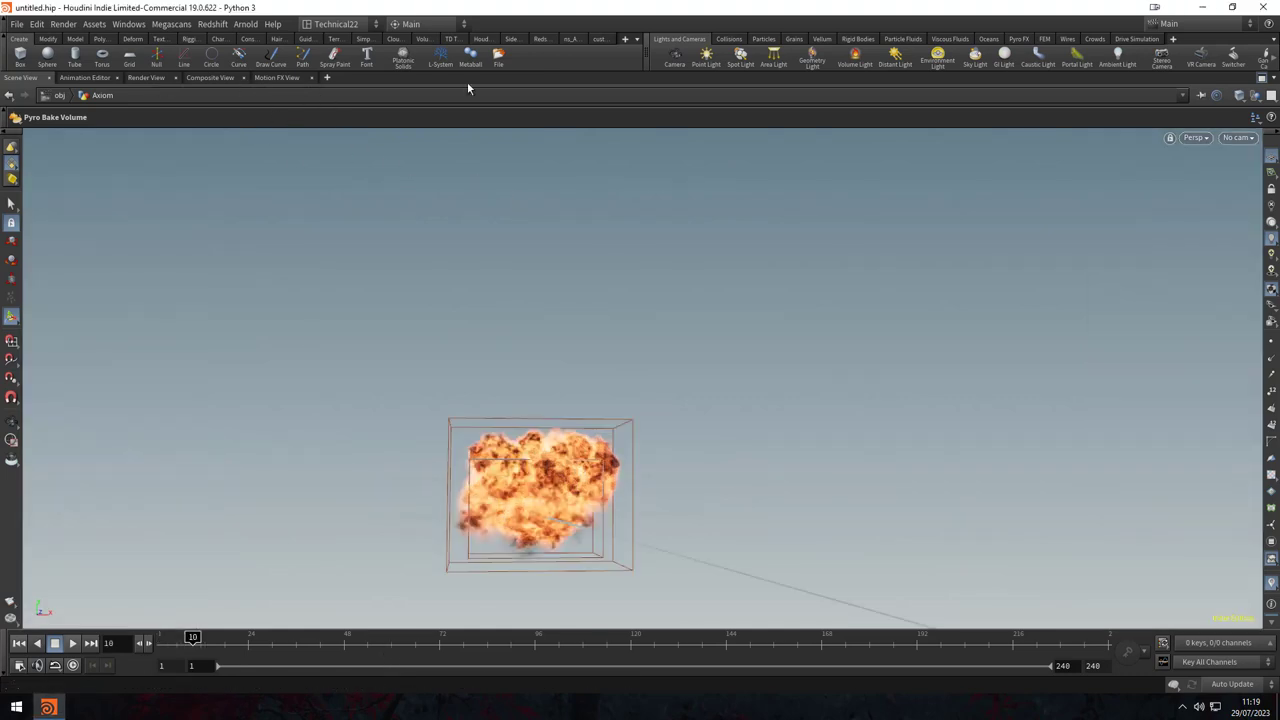
click(329, 79)
mouse_move(362, 113)
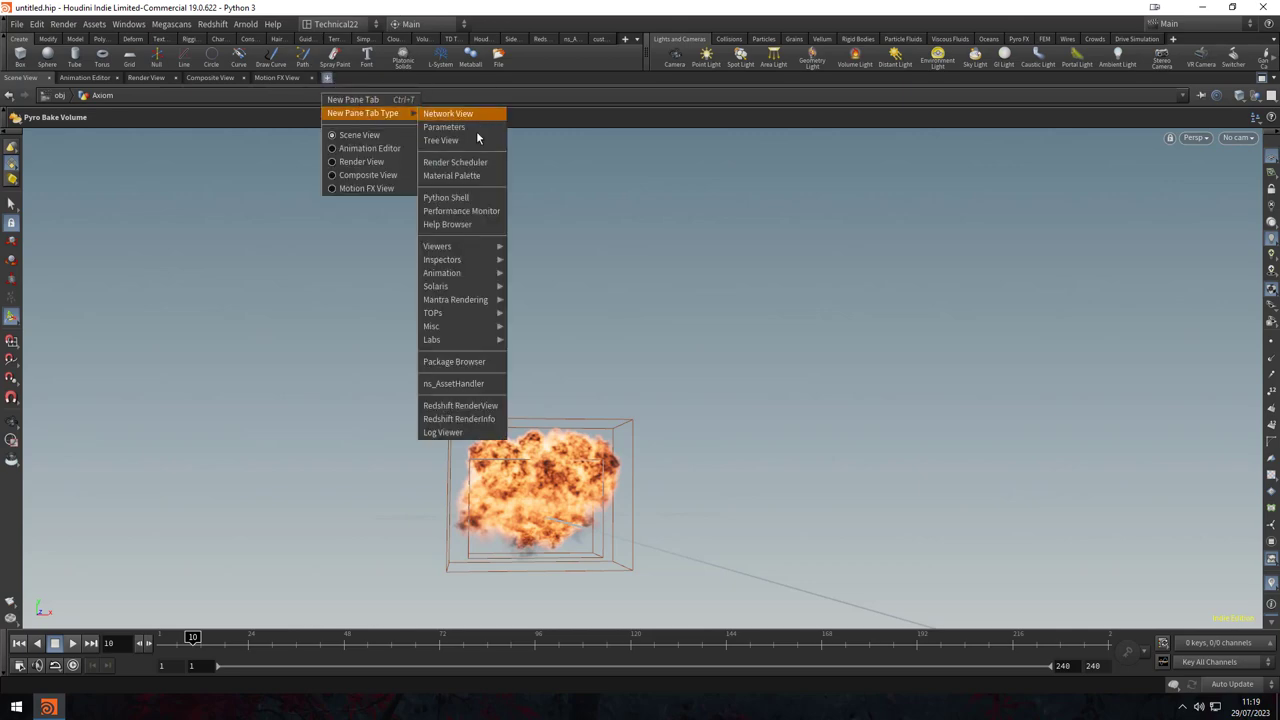
click(524, 248)
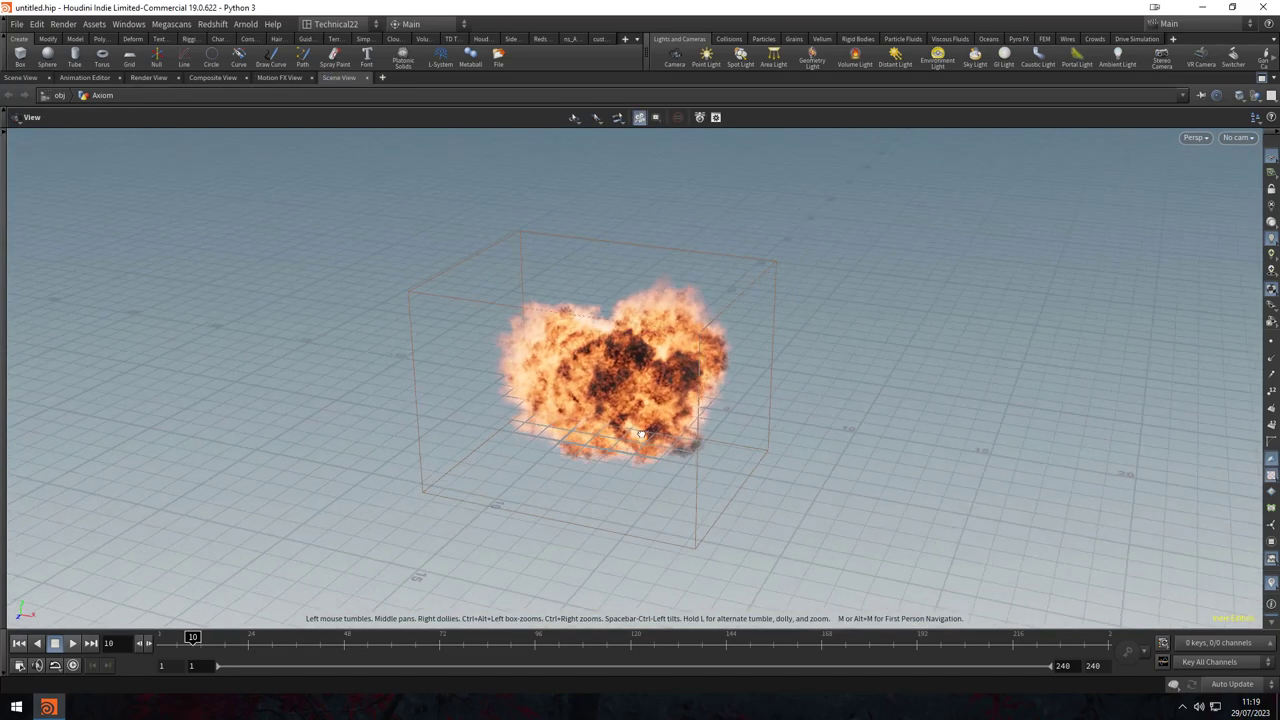
drag(641, 433, 214, 618)
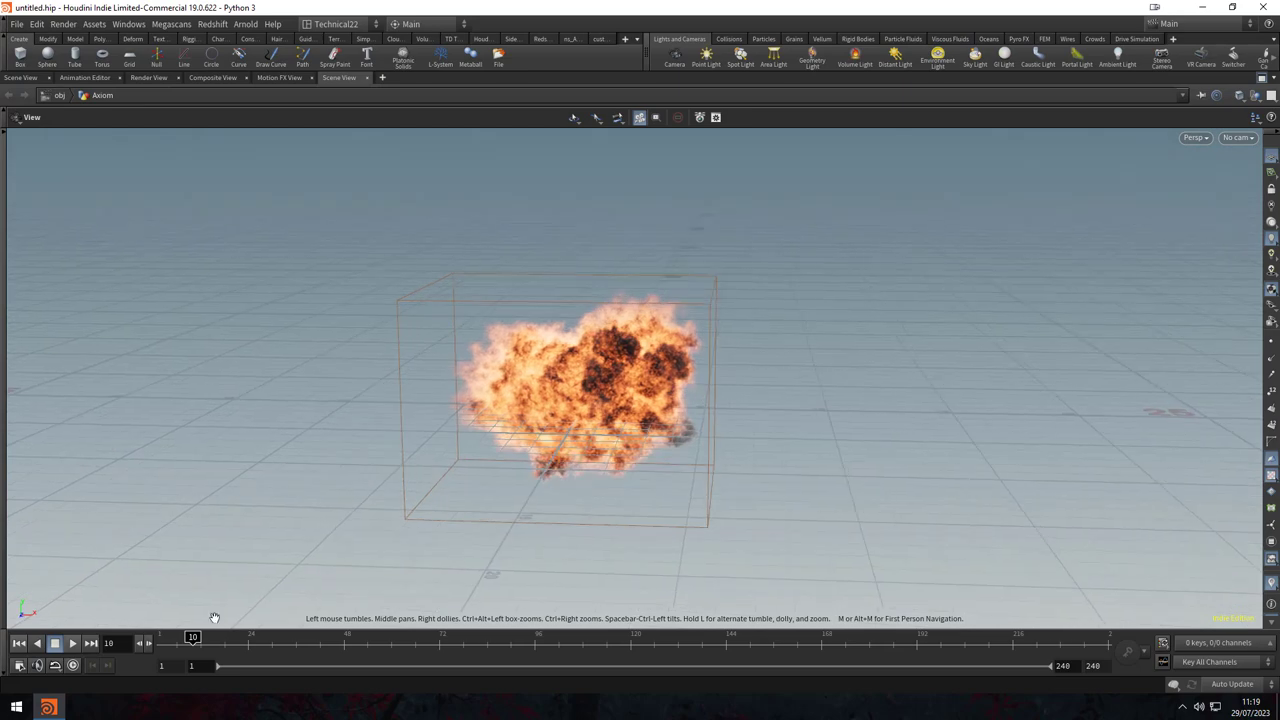
click(1262, 79)
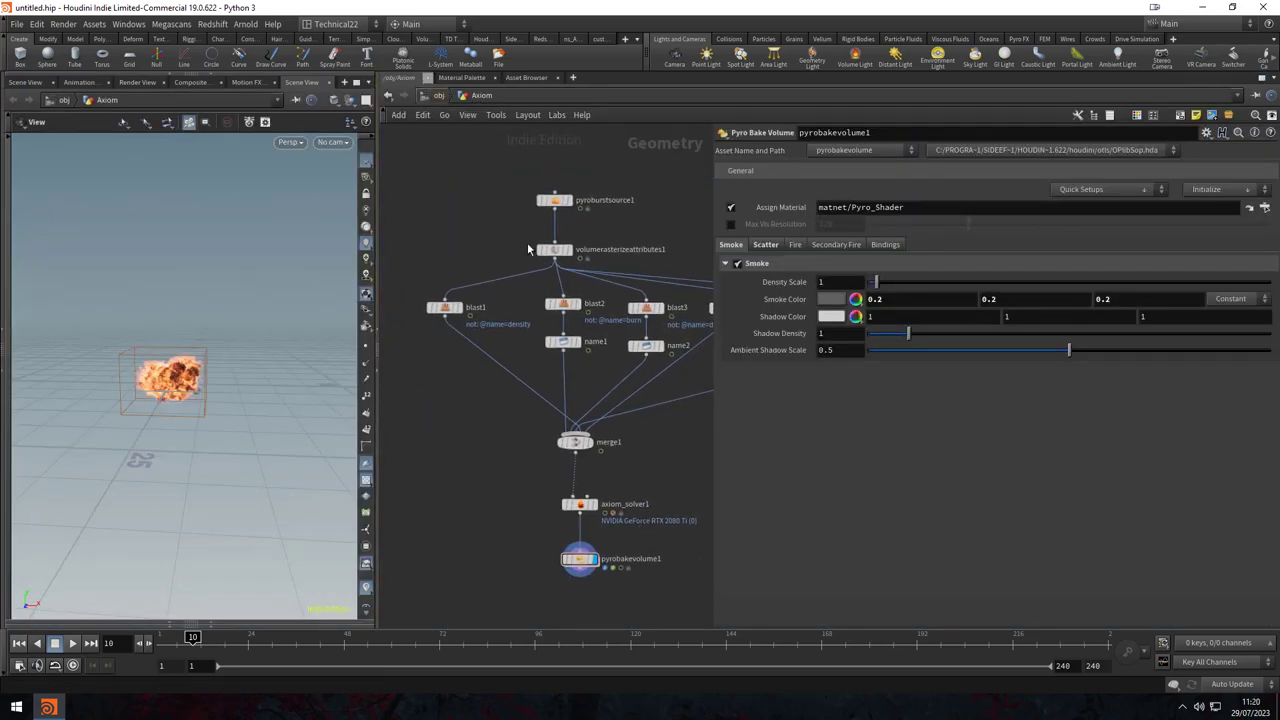
click(440, 95)
- Enter the Axiom network with a full-window 3D view and rewind to frame 1
double_click(616, 298)
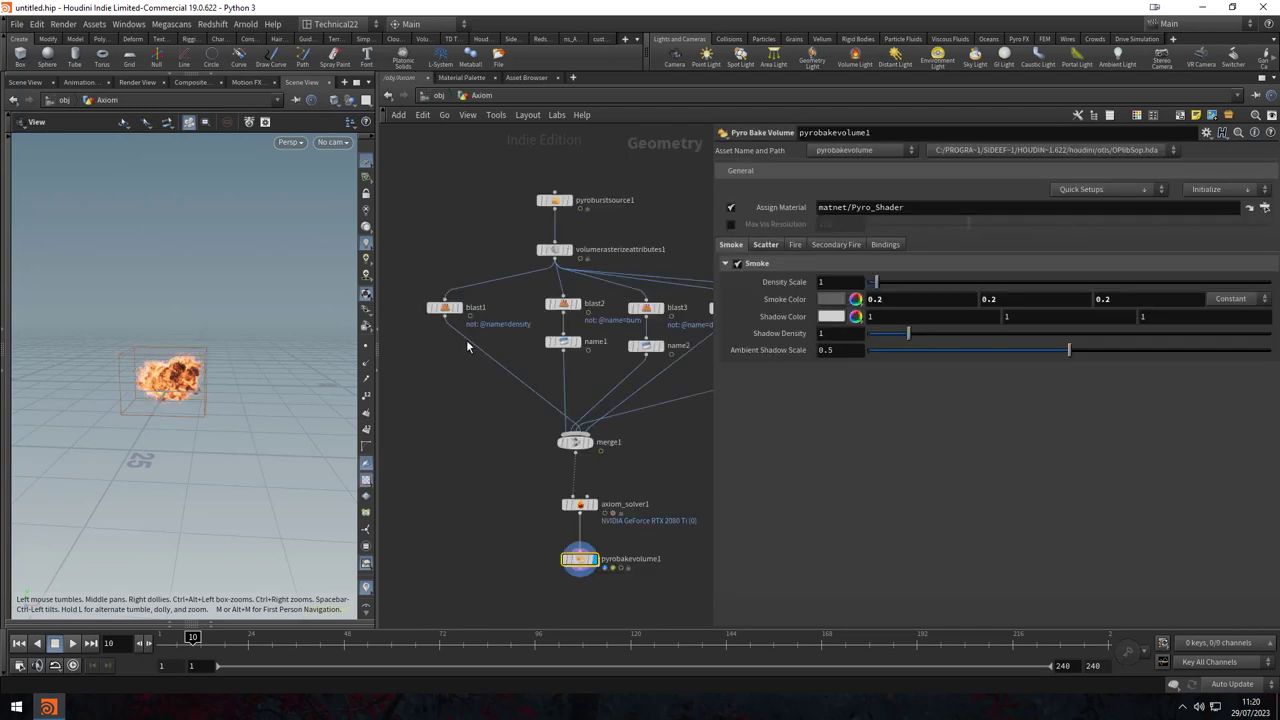
click(355, 86)
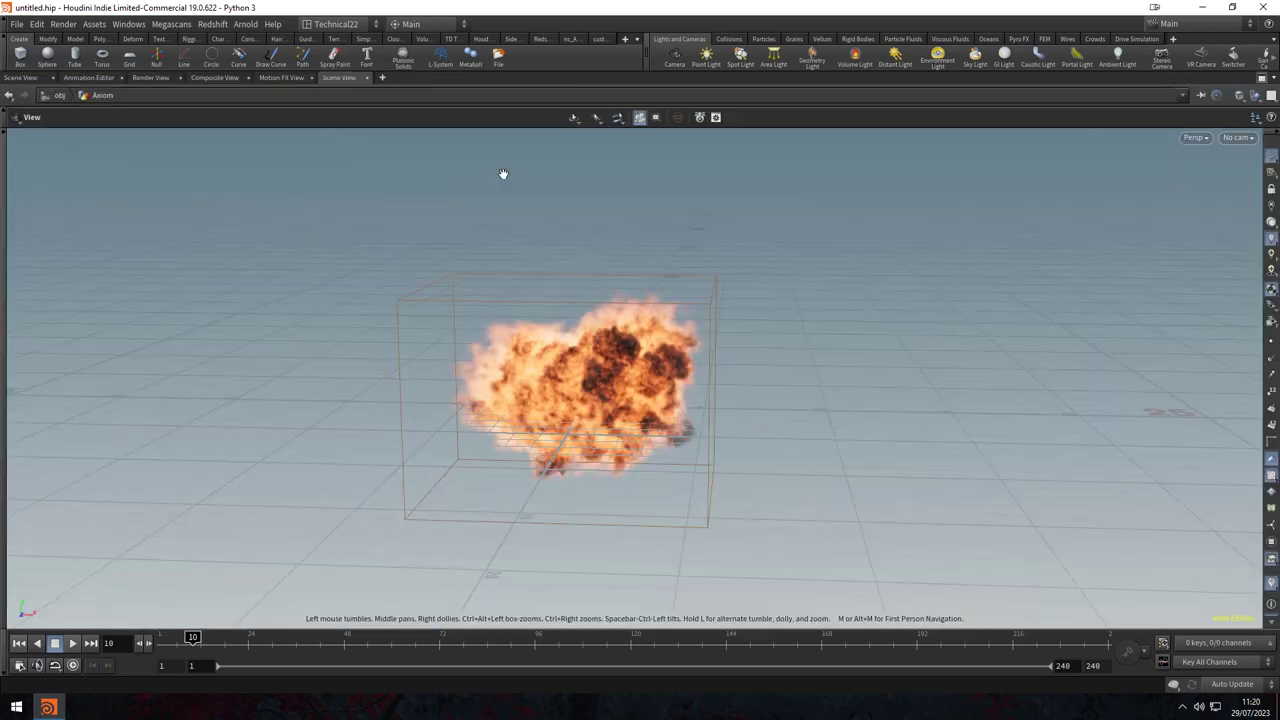
click(1195, 138)
mouse_move(814, 389)
mouse_down()
mouse_move(570, 515)
mouse_move(560, 470)
mouse_up()
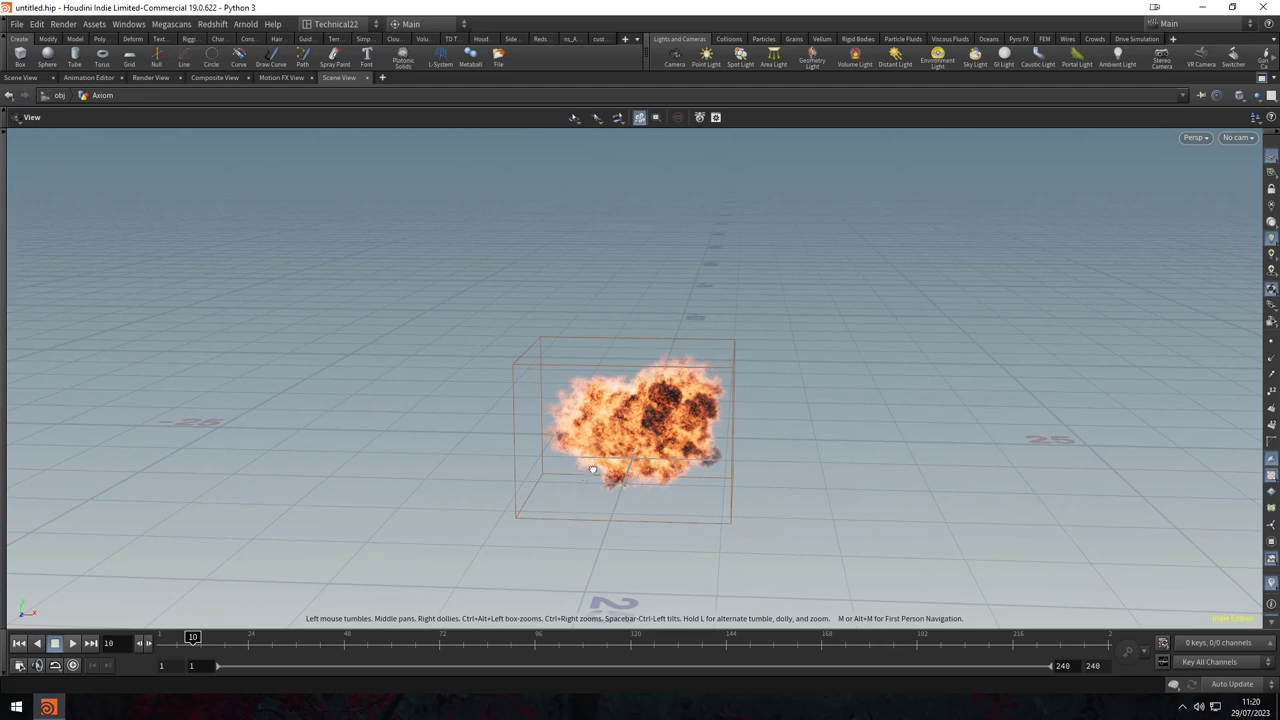
click(18, 645)
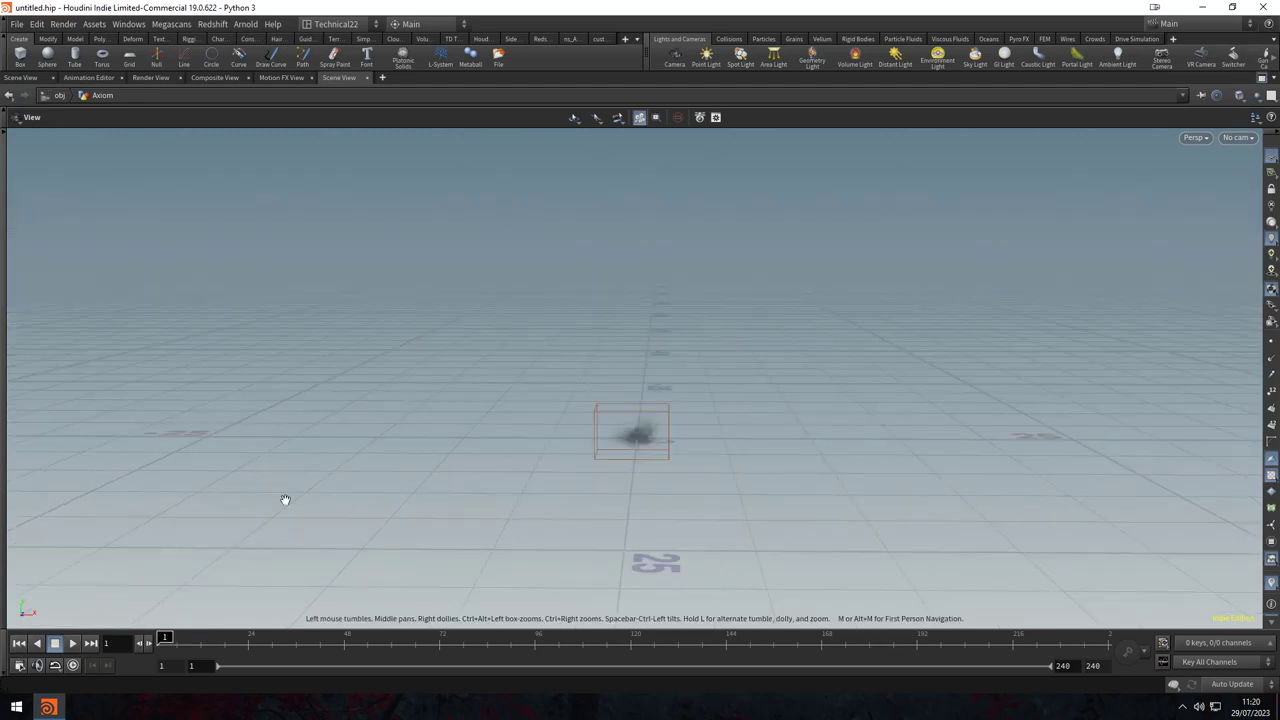
drag(285, 500, 523, 406)
middle_drag(523, 406, 449, 477)
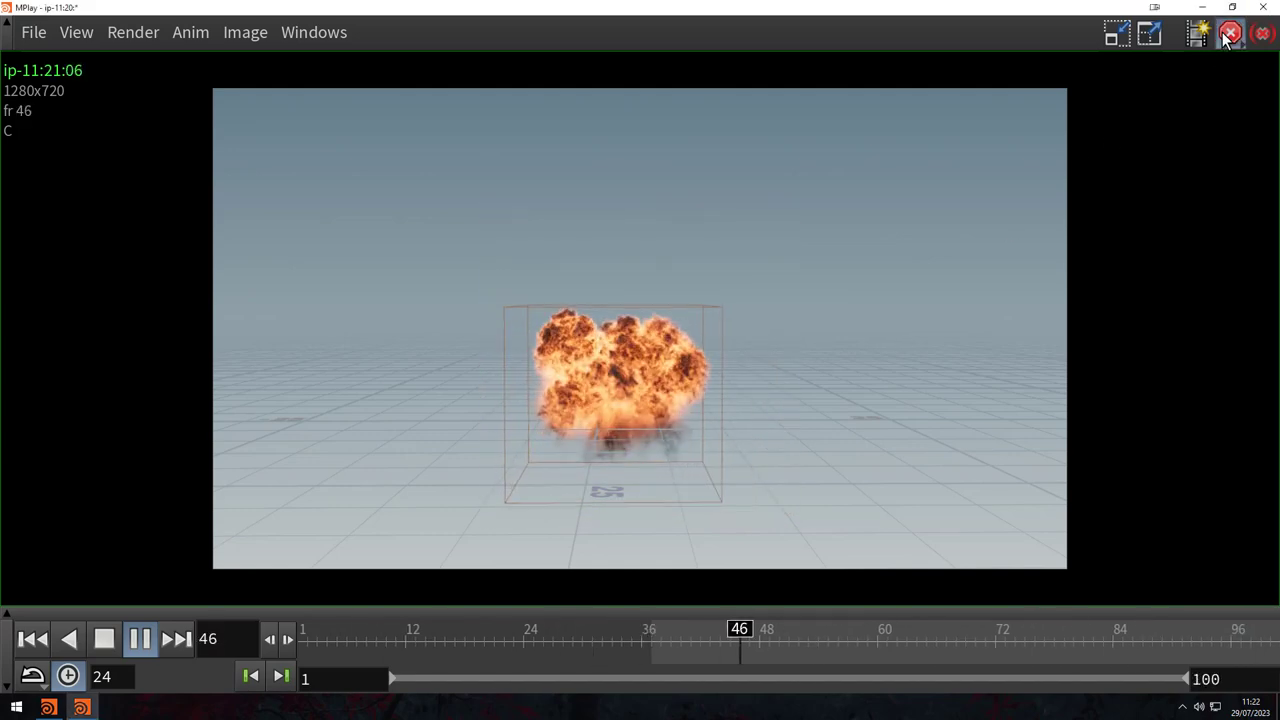
- Close MPlay after watching the flipbooked explosion
click(1228, 34)
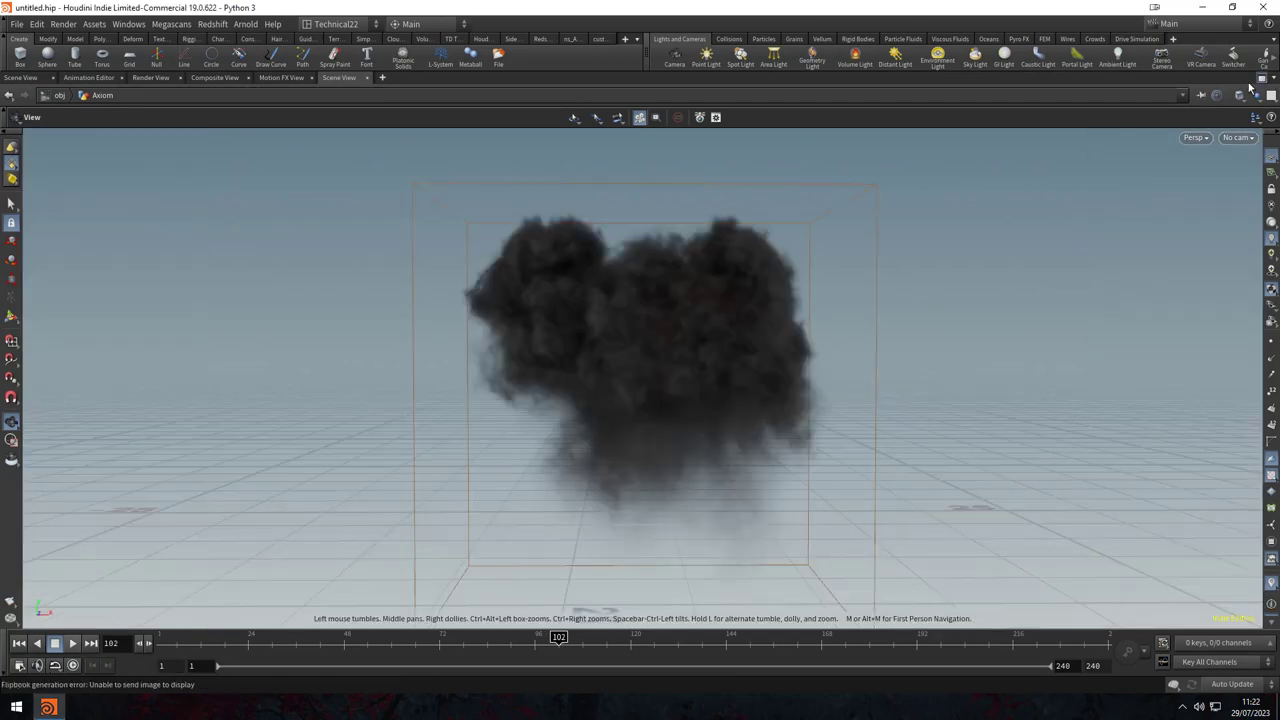
- Restore the split layout and set axiom_solver1's source Pressure to 10
click(1265, 79)
click(1120, 210)
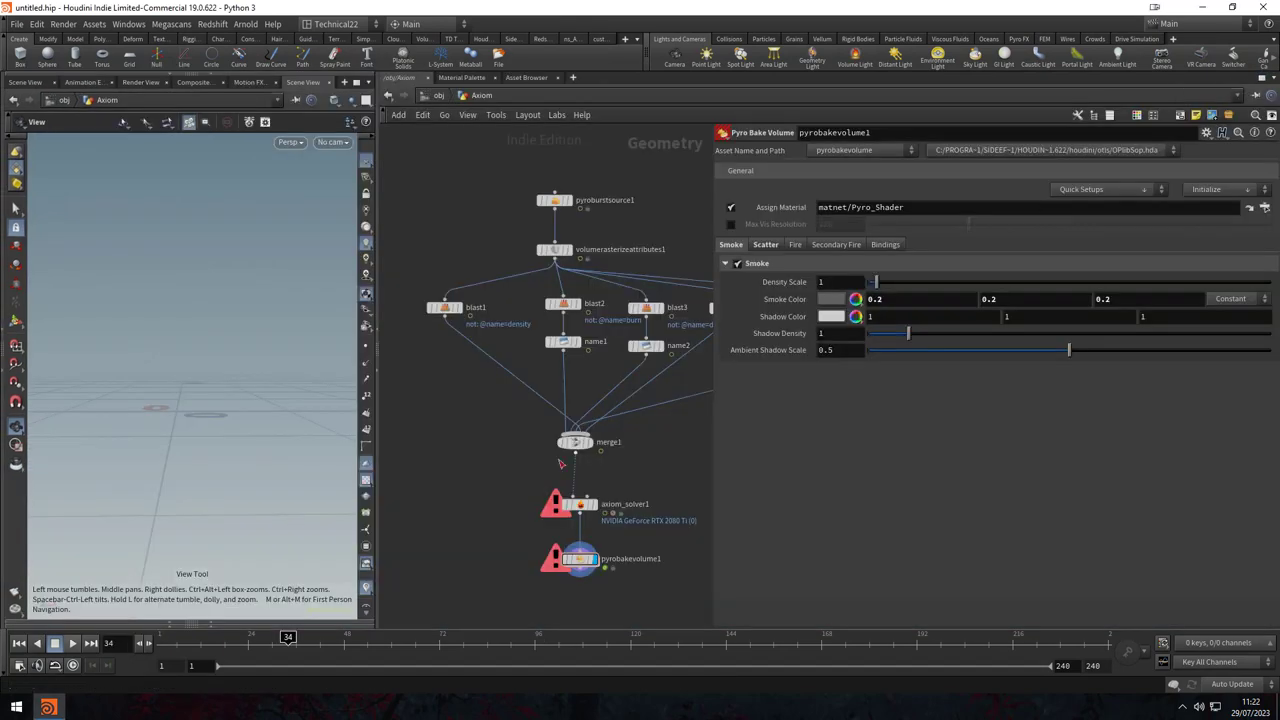
click(645, 510)
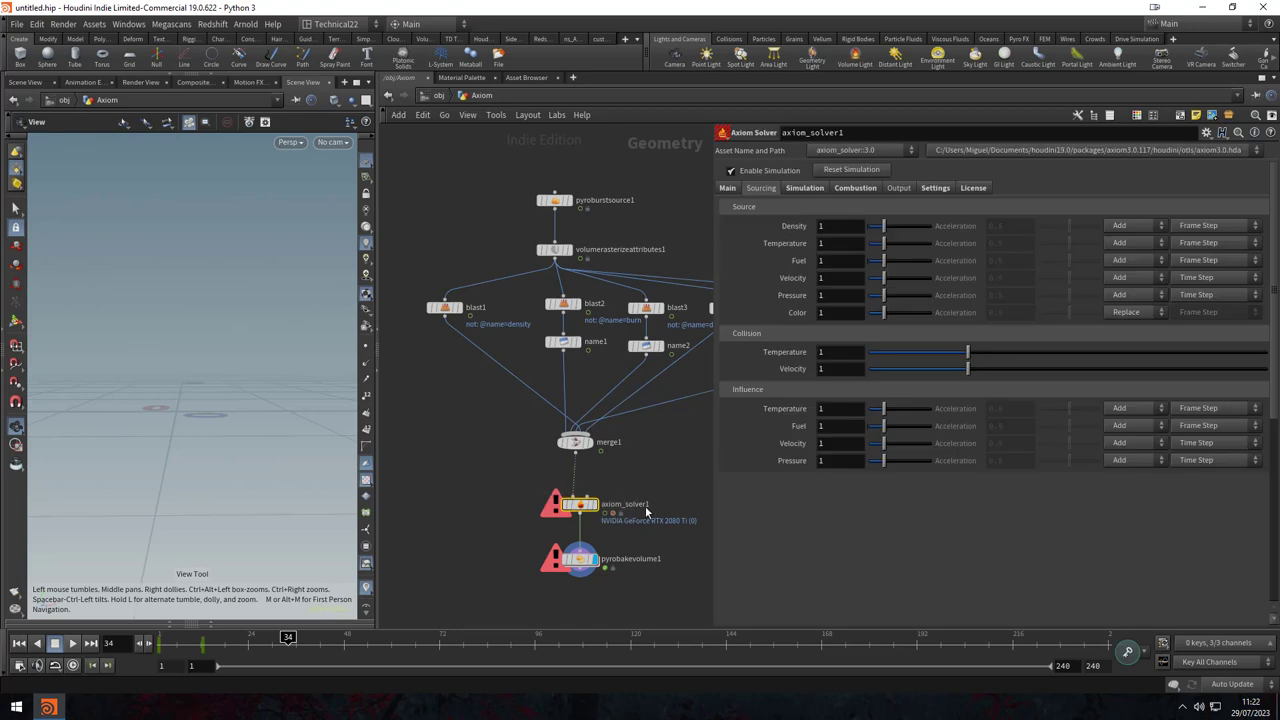
click(847, 294)
text(0)
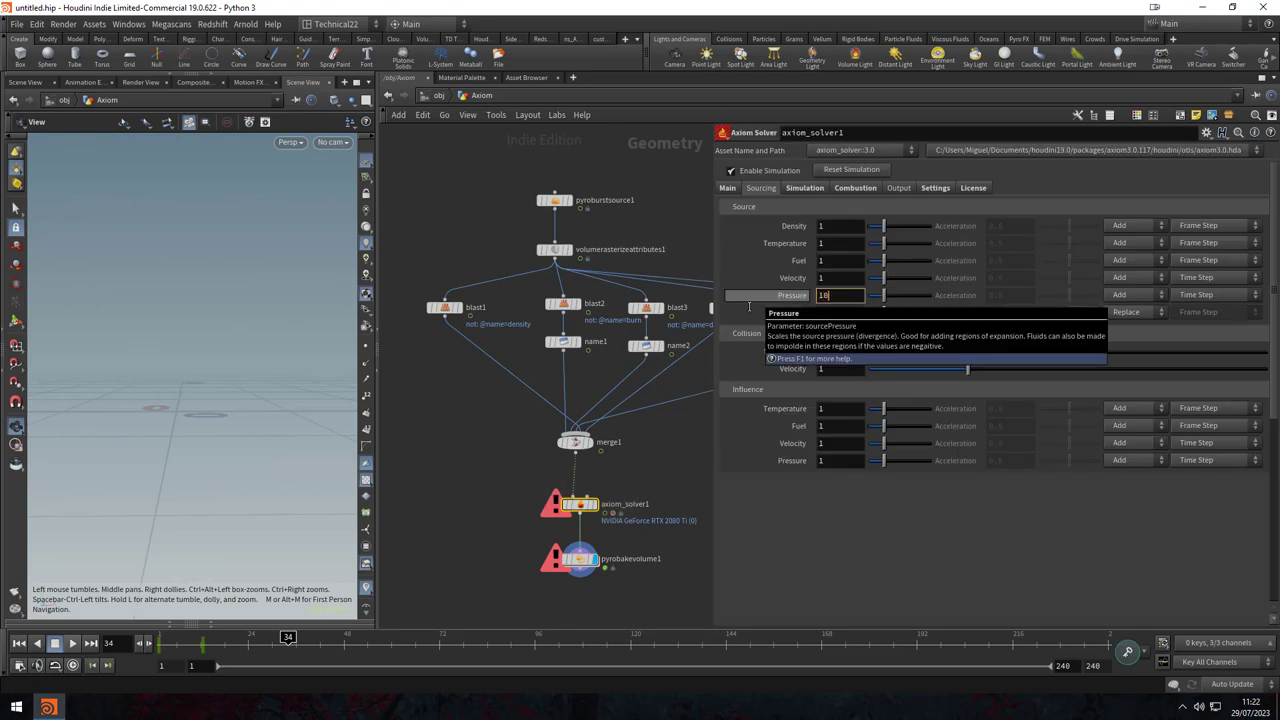
key(Return)
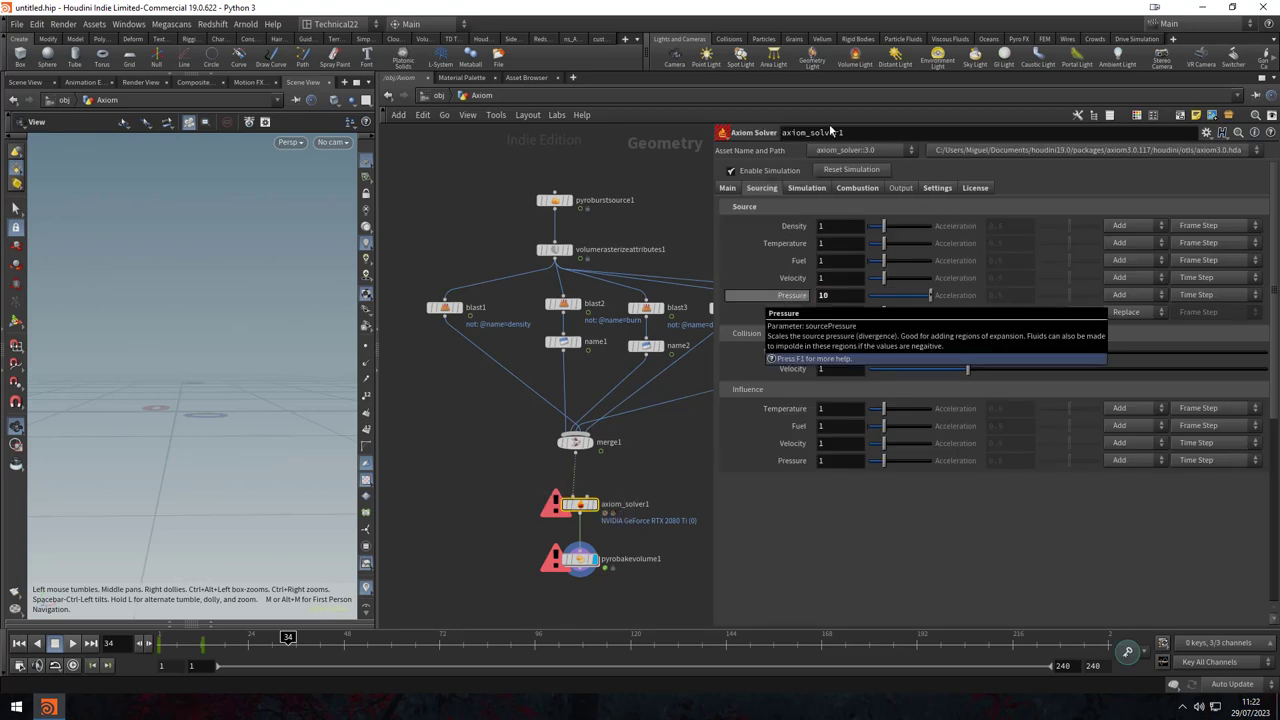
- Review the Simulation and Combustion tabs, select pyrobakevolume1, and rewind to frame 1
click(840, 243)
click(806, 188)
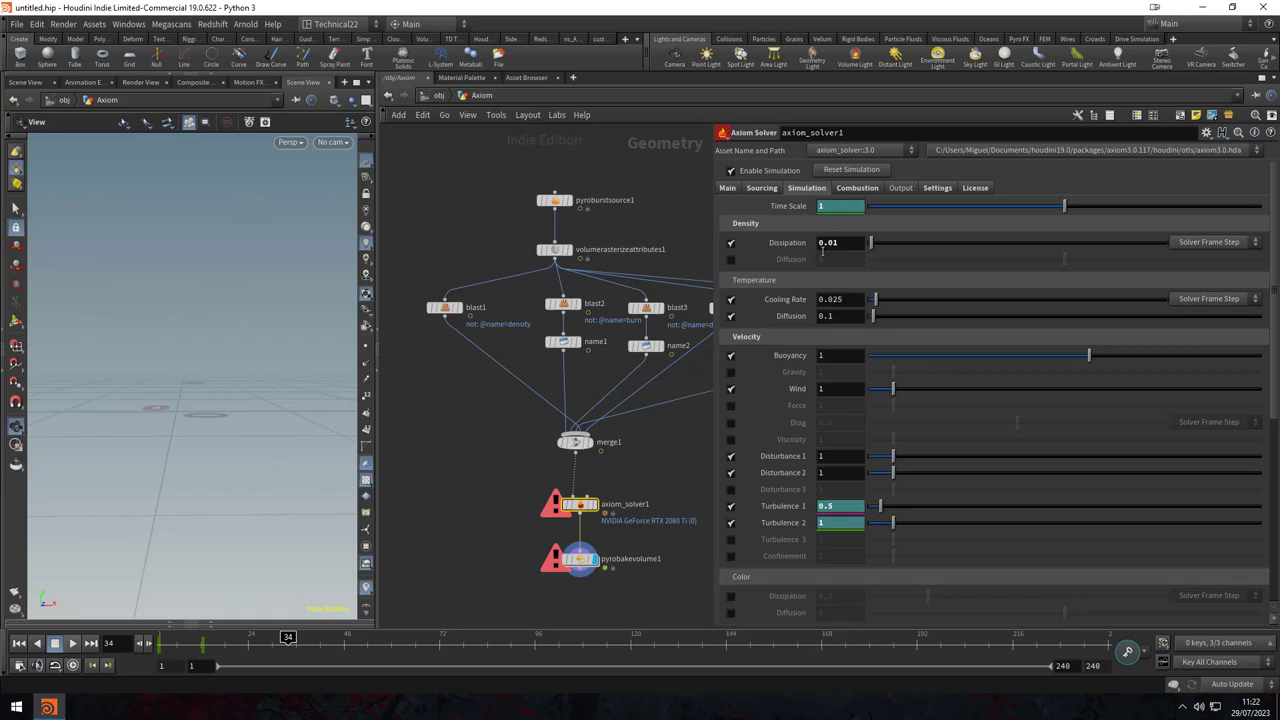
click(860, 189)
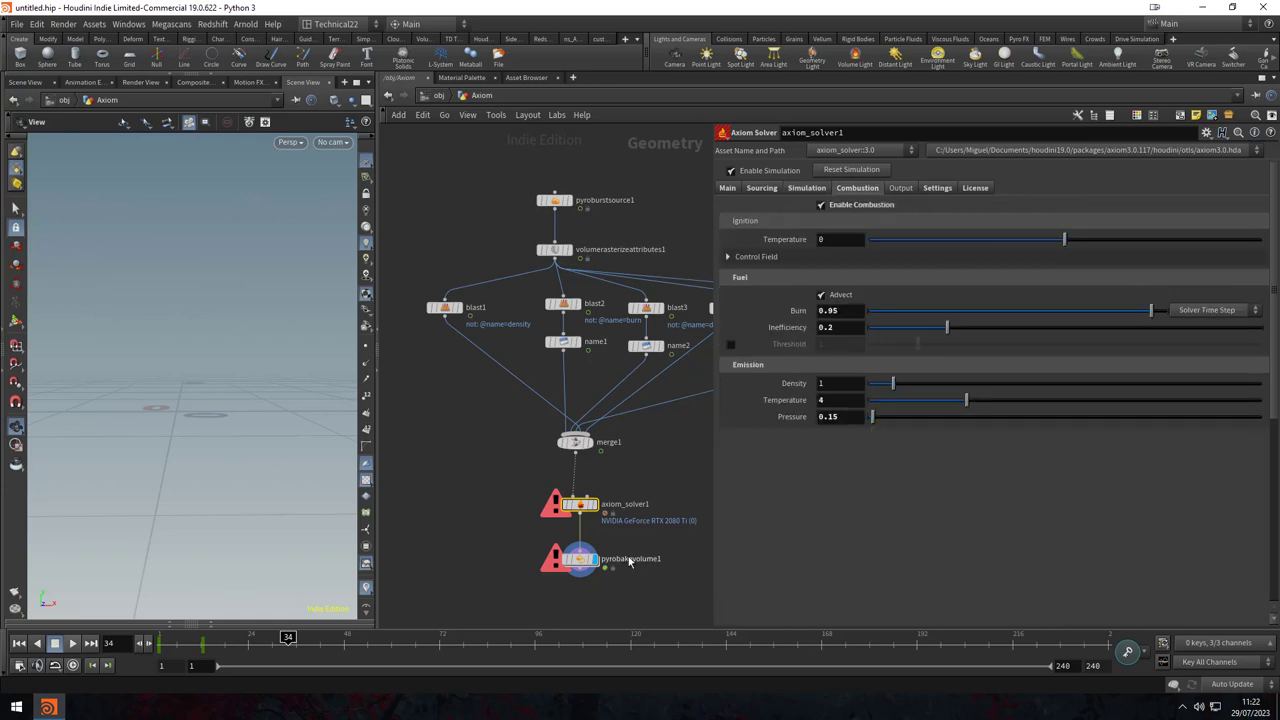
click(582, 558)
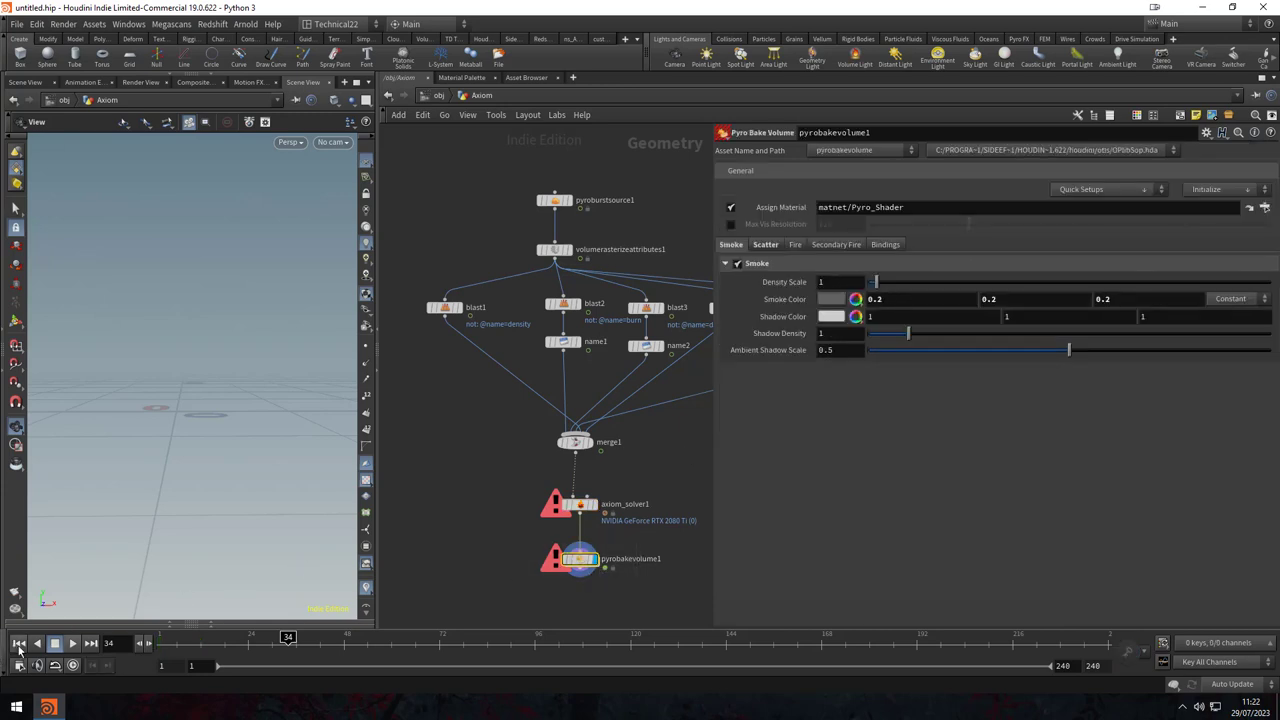
click(18, 645)
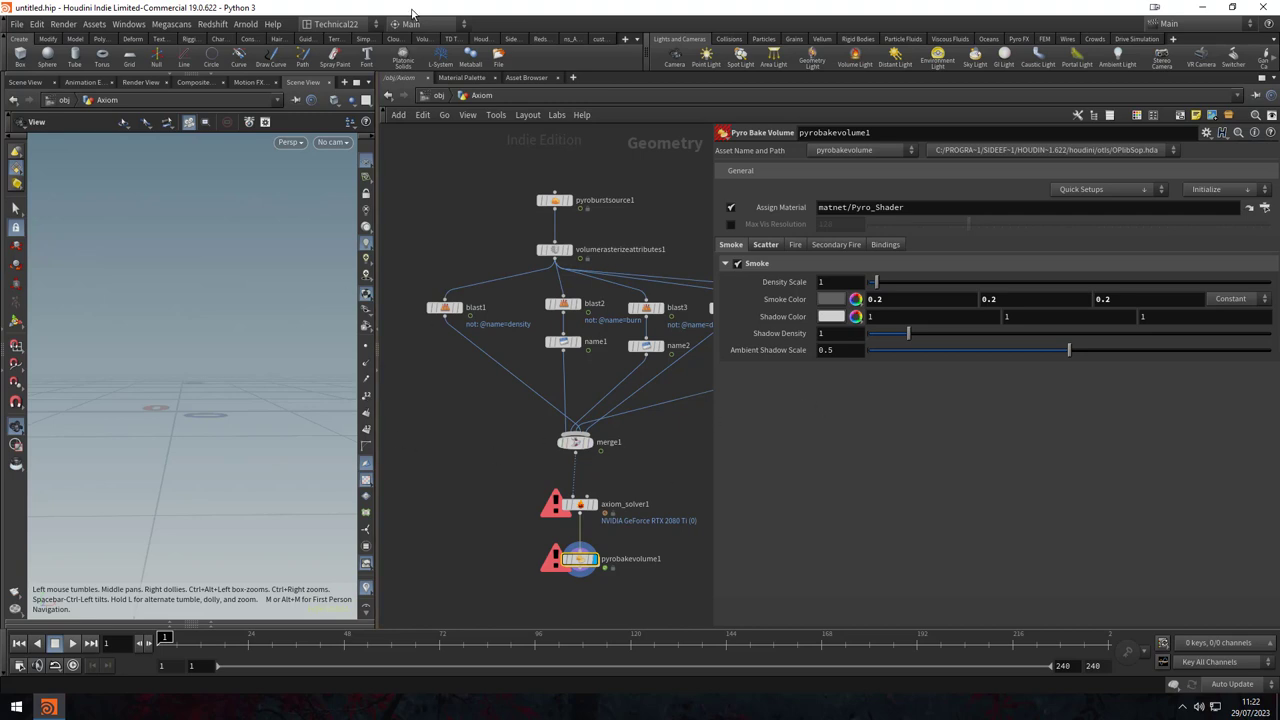
- Cancel the flipbook in the maximized viewport and save the scene as axiom_fundamentals_v3.hiplc
key(ctrl+b)
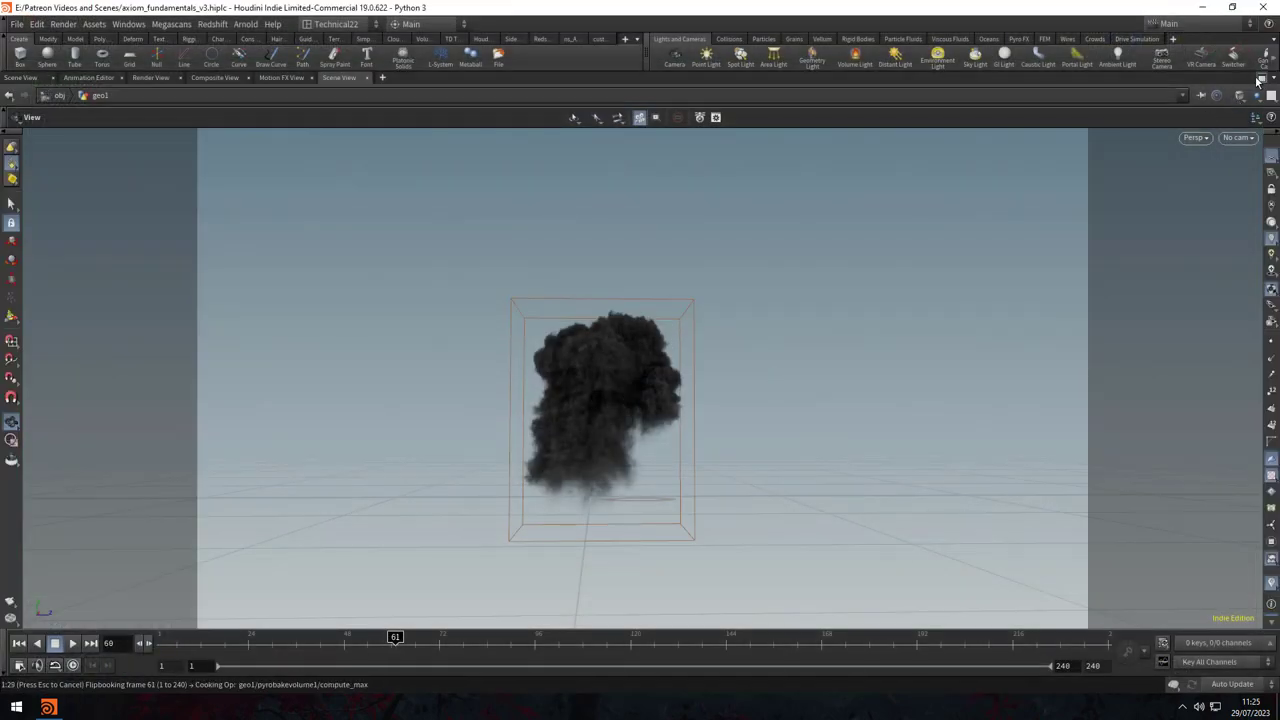
key(Escape)
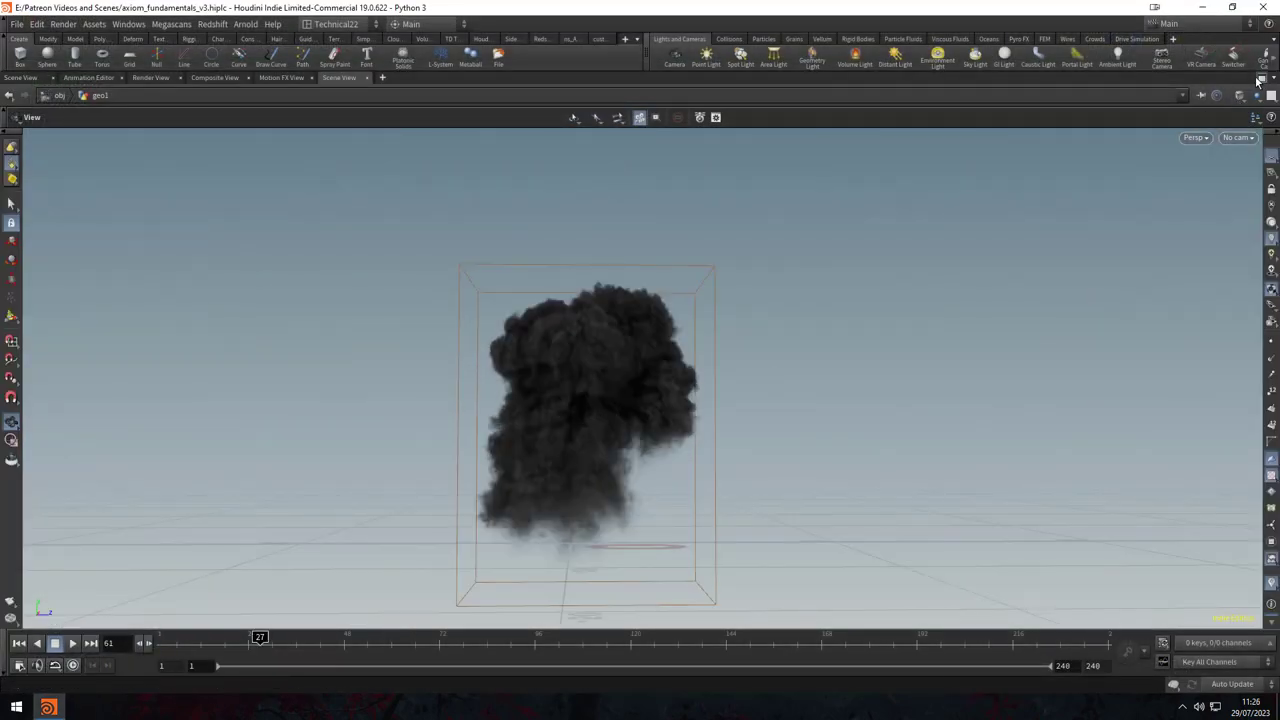
key(ctrl+s)
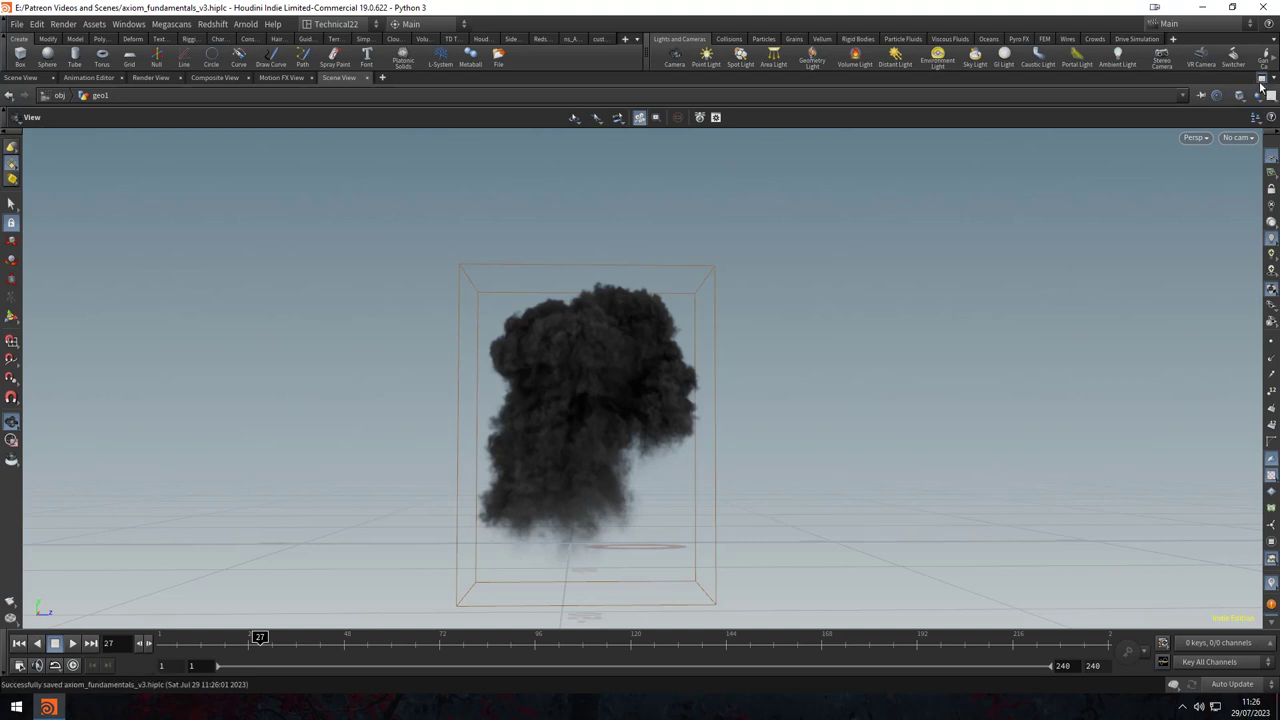
- Restore the panes and review axiom_solver1's Sourcing, Combustion and Main settings (division size 0.06, 32000000 voxels)
click(1258, 84)
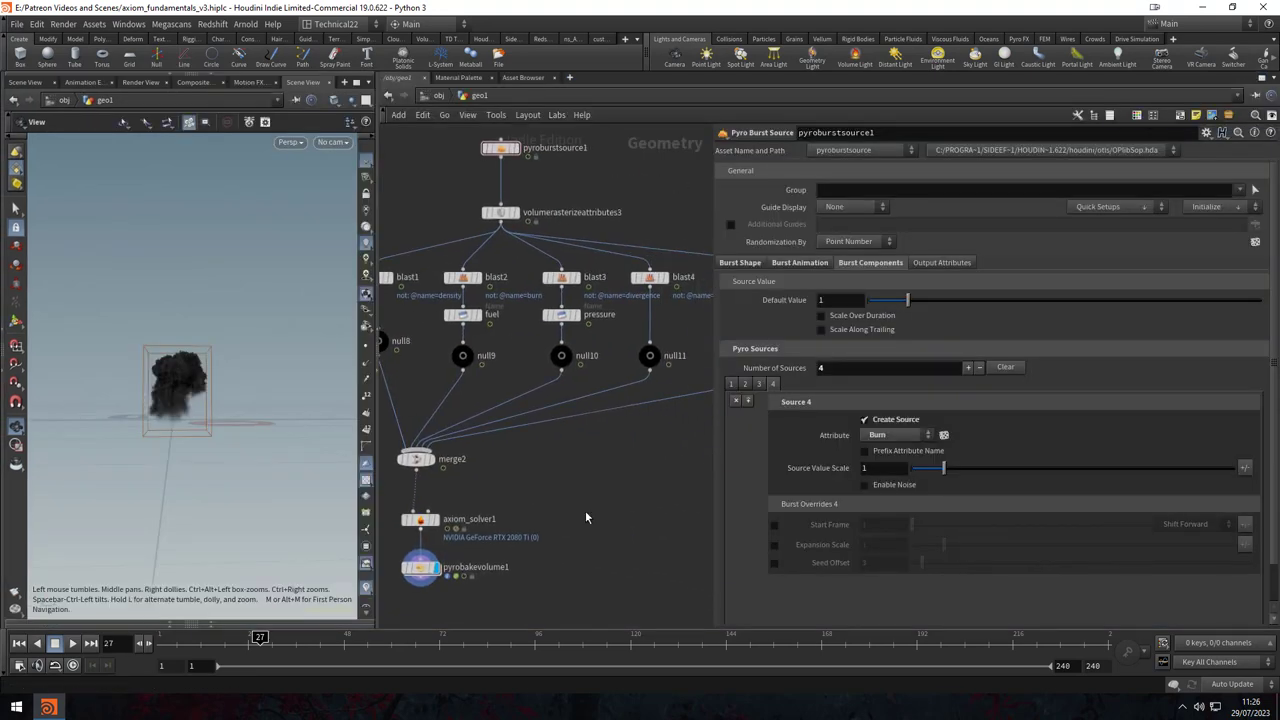
click(470, 519)
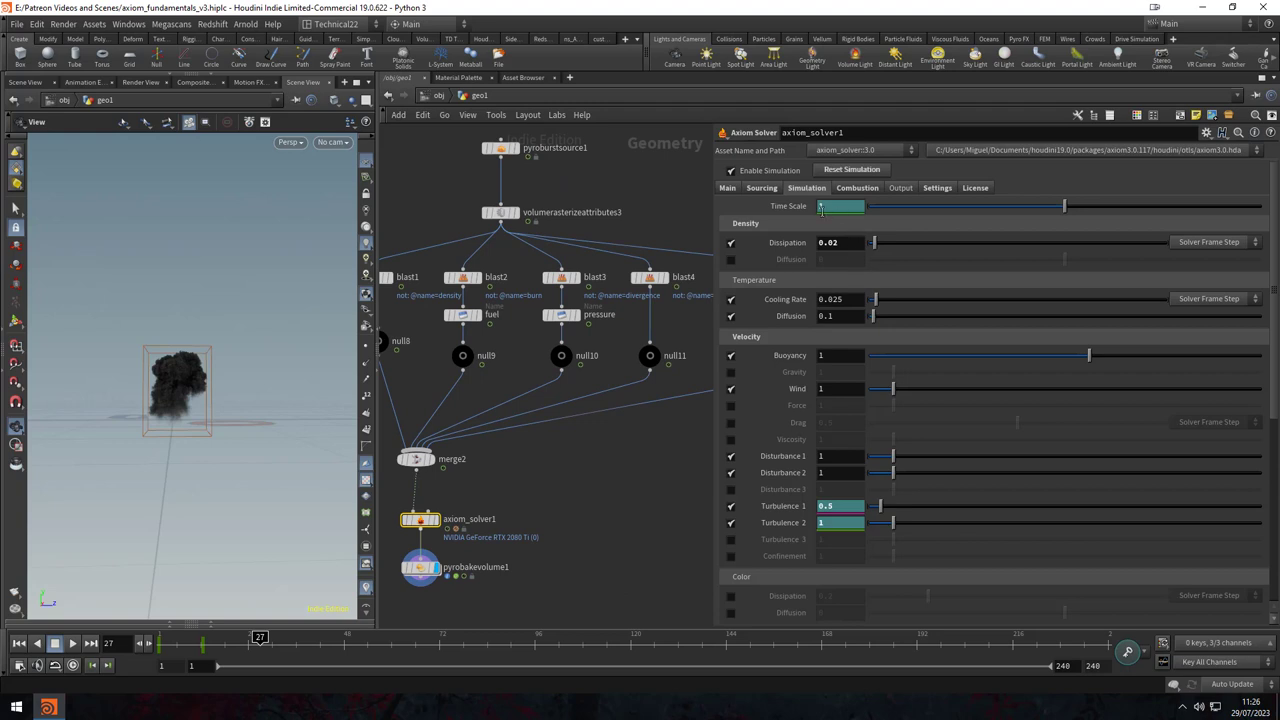
click(765, 190)
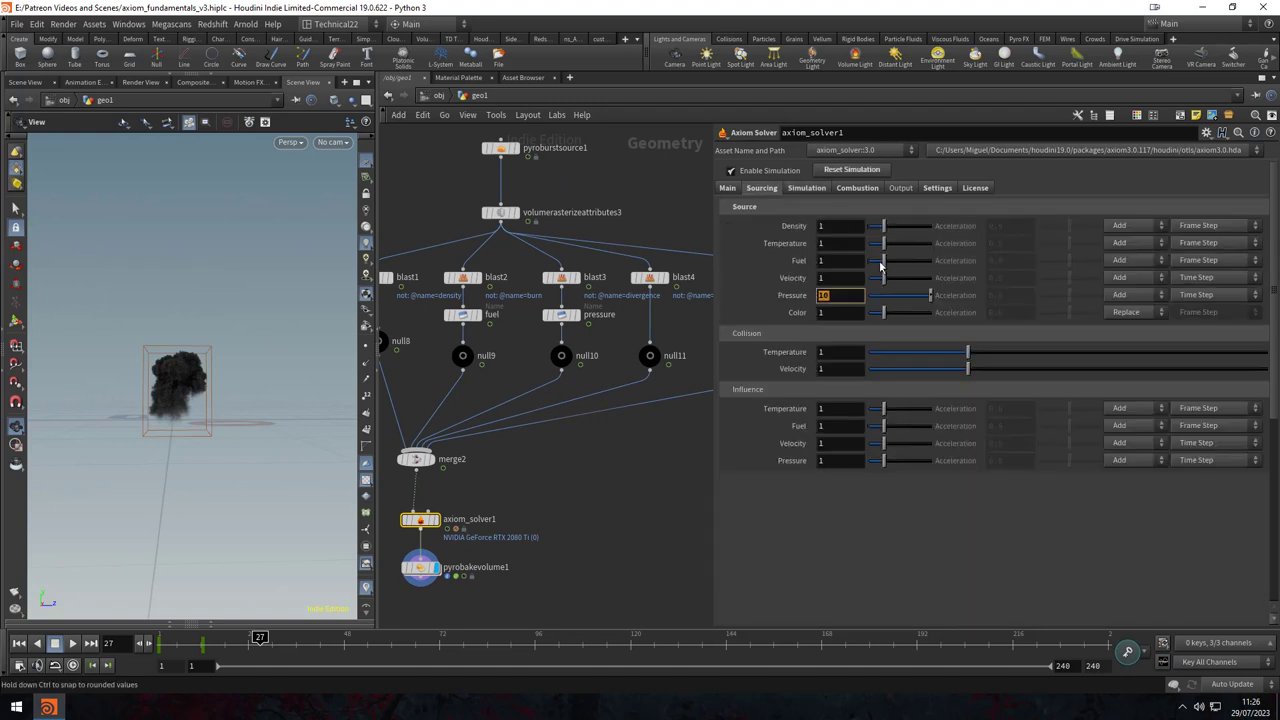
click(852, 188)
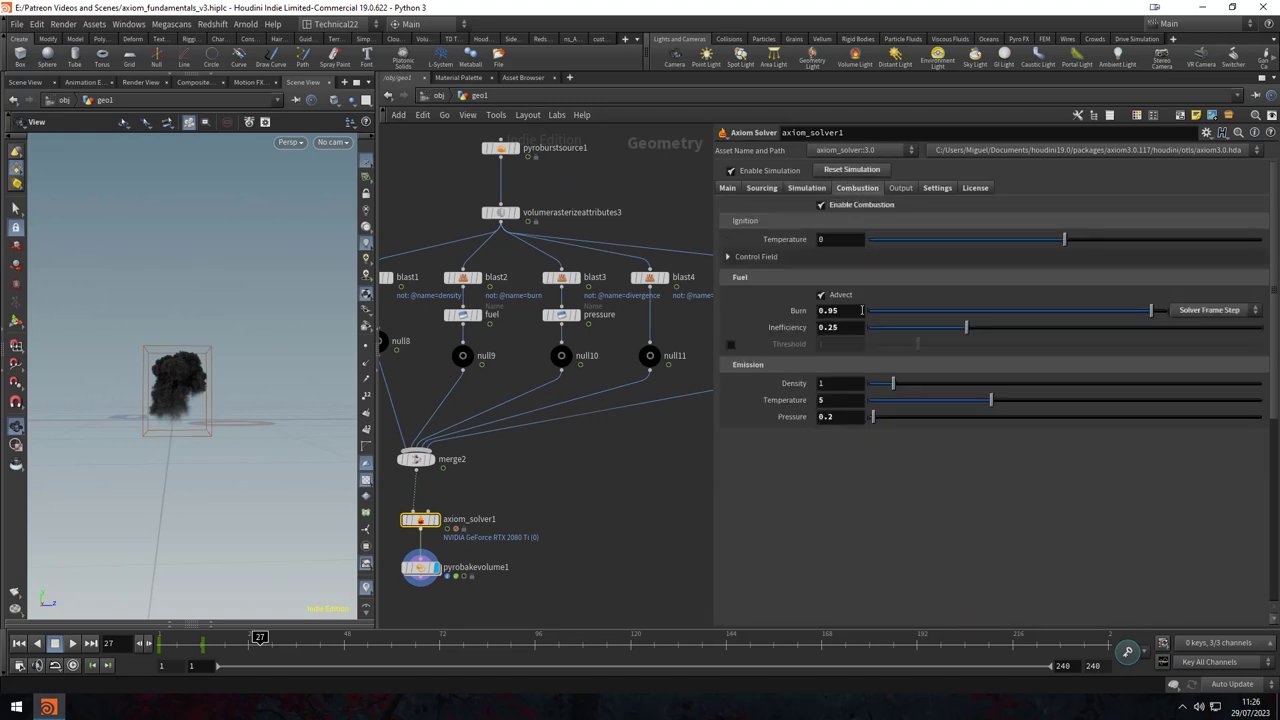
click(727, 189)
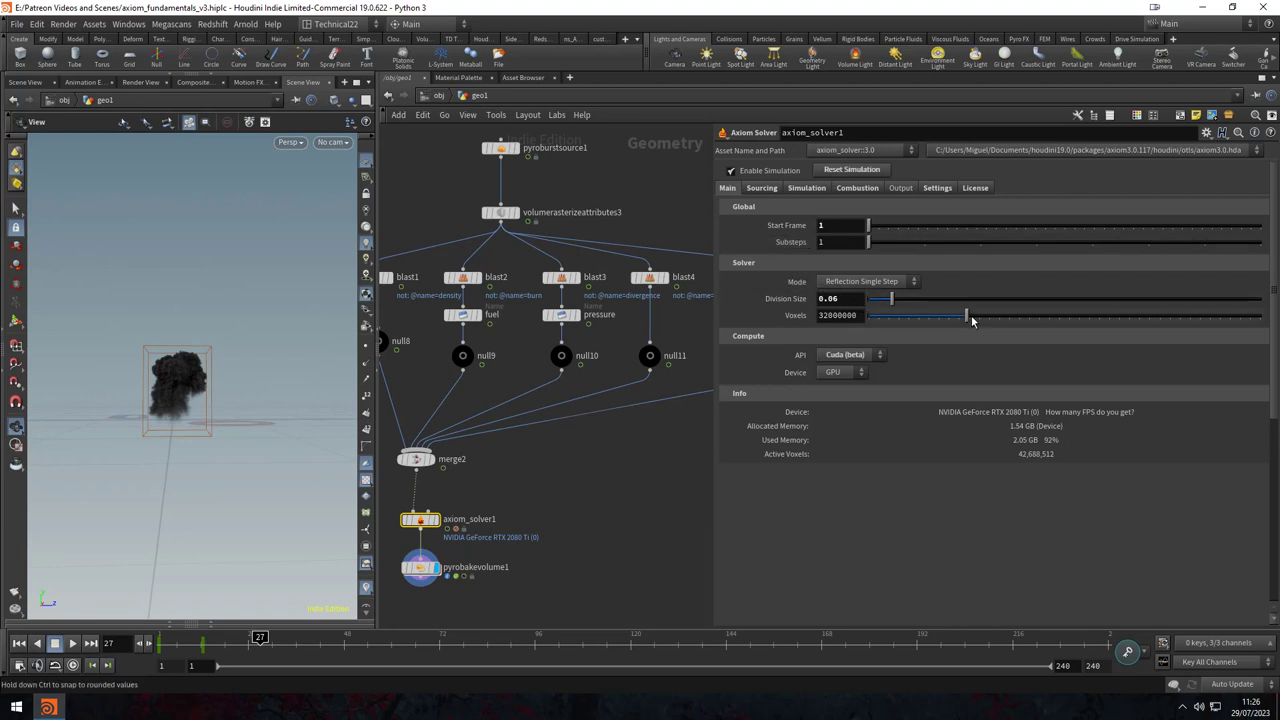
middle_drag(568, 522, 648, 492)
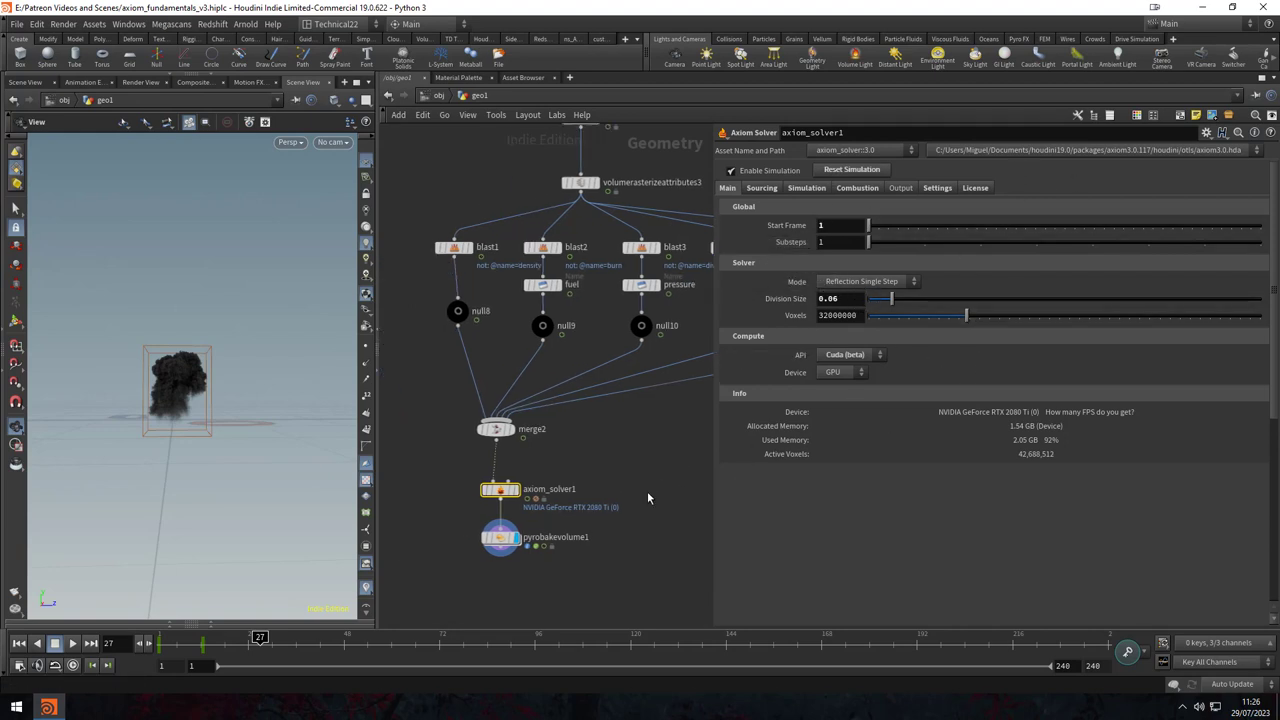